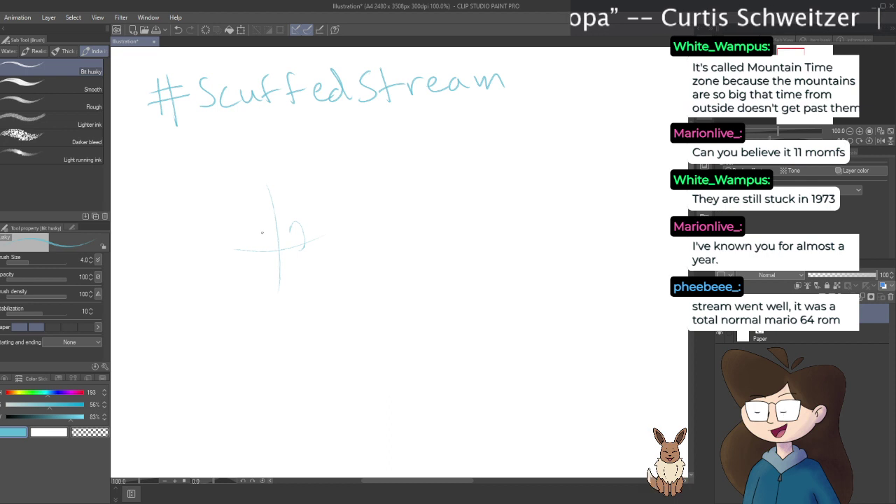
Finish both eyes on the guide cross with curved outlines and oval pupils, and add arched eyebrows above them
{"action": "left_click_drag", "start_coordinate": [257, 225], "coordinate": [263, 236]}
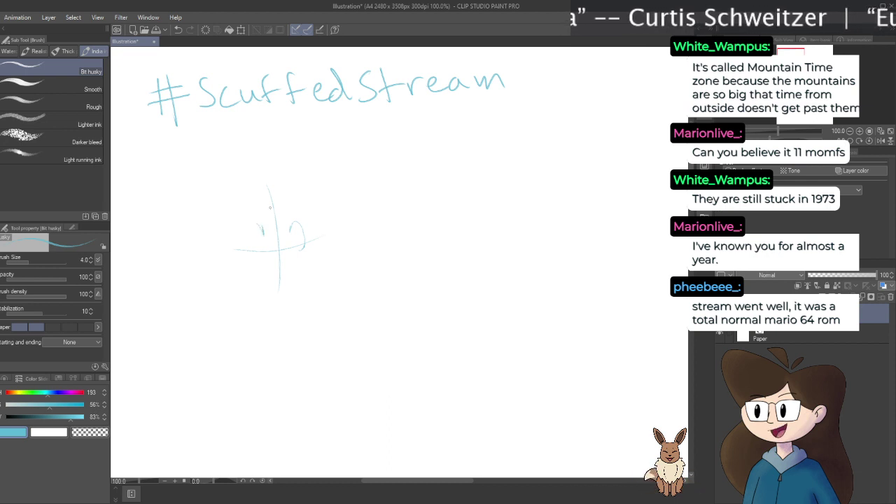
{"action": "left_click_drag", "start_coordinate": [251, 232], "coordinate": [247, 254]}
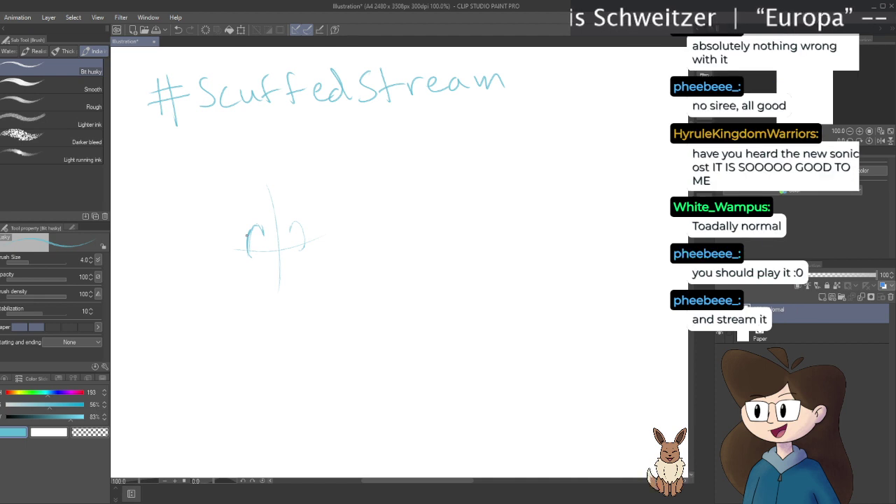
{"action": "scroll", "coordinate": [253, 231], "scroll_direction": "up", "scroll_amount": 3}
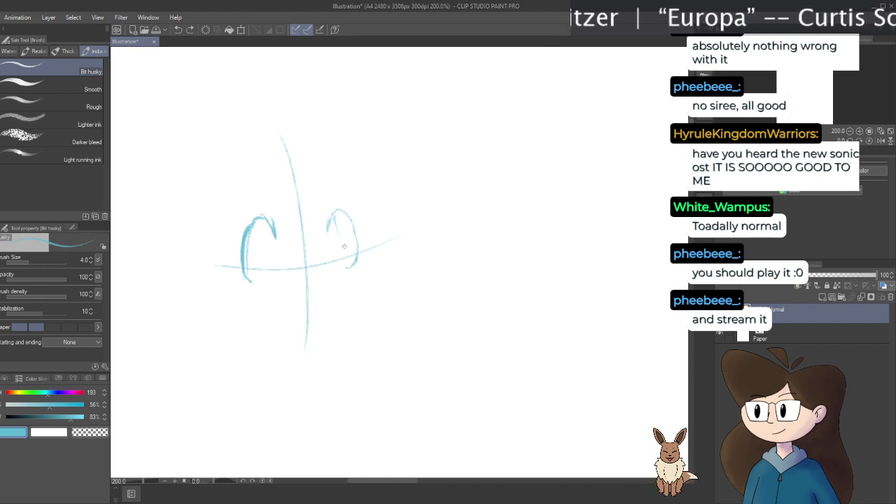
{"action": "mouse_move", "coordinate": [333, 232]}
{"action": "left_mouse_down"}
{"action": "mouse_move", "coordinate": [331, 252]}
{"action": "mouse_move", "coordinate": [342, 222]}
{"action": "left_mouse_up"}
{"action": "mouse_move", "coordinate": [271, 233]}
{"action": "left_mouse_down"}
{"action": "mouse_move", "coordinate": [272, 255]}
{"action": "mouse_move", "coordinate": [264, 266]}
{"action": "mouse_move", "coordinate": [277, 249]}
{"action": "mouse_move", "coordinate": [265, 266]}
{"action": "mouse_move", "coordinate": [275, 227]}
{"action": "left_mouse_up"}
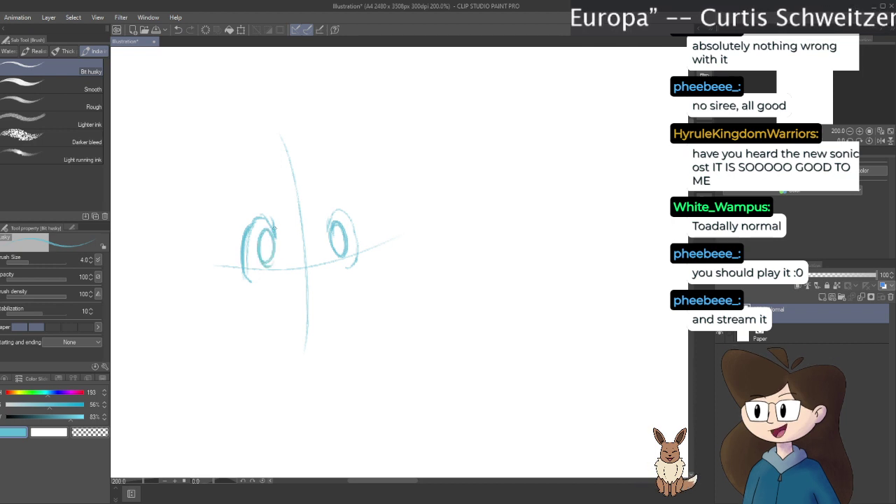
{"action": "left_click_drag", "start_coordinate": [322, 207], "coordinate": [346, 188]}
{"action": "left_click_drag", "start_coordinate": [273, 202], "coordinate": [244, 193]}
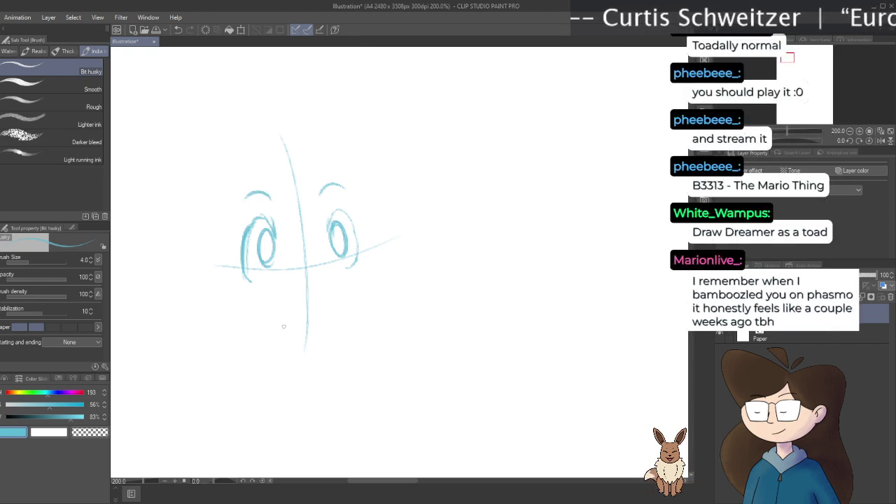
Draw a rounded open mouth with a tongue line, and doodle a small spotted mushroom with a face beside the head
{"action": "mouse_move", "coordinate": [287, 325]}
{"action": "left_mouse_down"}
{"action": "mouse_move", "coordinate": [325, 322]}
{"action": "mouse_move", "coordinate": [283, 332]}
{"action": "mouse_move", "coordinate": [325, 316]}
{"action": "mouse_move", "coordinate": [304, 343]}
{"action": "left_mouse_up"}
{"action": "key", "text": "ctrl+z"}
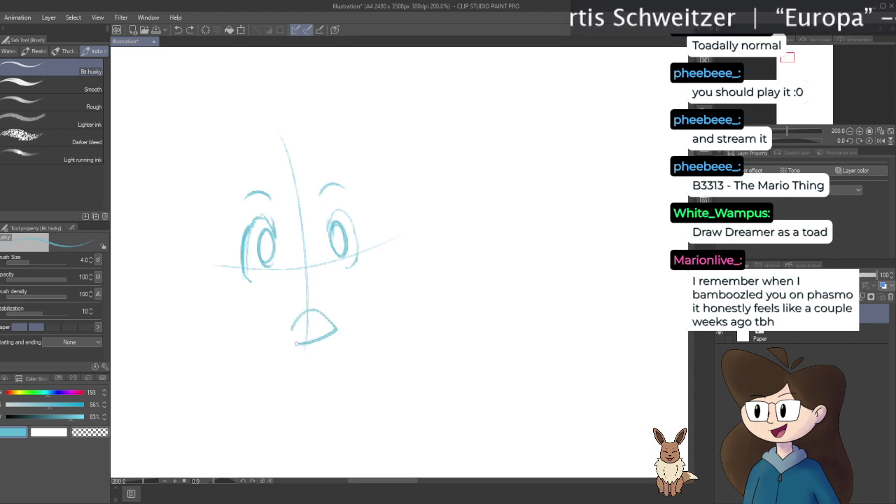
{"action": "key", "text": "ctrl+z"}
{"action": "mouse_move", "coordinate": [312, 309]}
{"action": "left_mouse_down"}
{"action": "mouse_move", "coordinate": [282, 327]}
{"action": "mouse_move", "coordinate": [315, 338]}
{"action": "mouse_move", "coordinate": [322, 315]}
{"action": "left_mouse_up"}
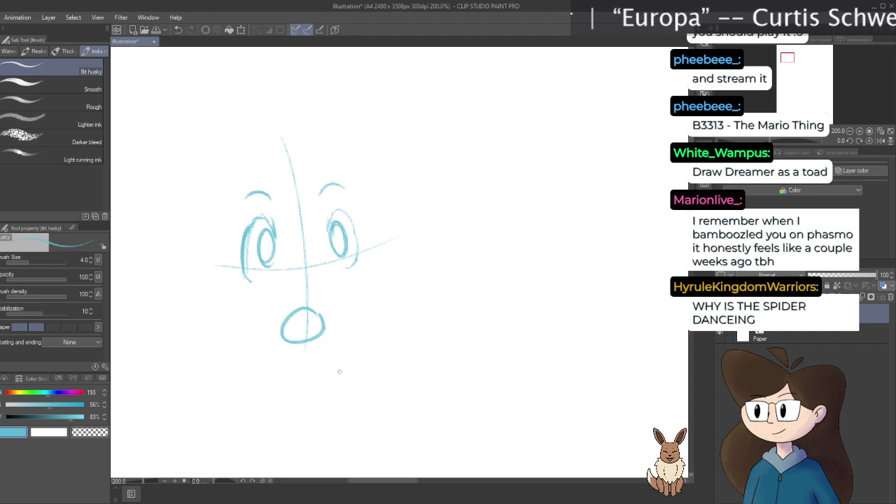
{"action": "mouse_move", "coordinate": [523, 149]}
{"action": "left_mouse_down"}
{"action": "mouse_move", "coordinate": [570, 117]}
{"action": "mouse_move", "coordinate": [542, 152]}
{"action": "mouse_move", "coordinate": [524, 151]}
{"action": "mouse_move", "coordinate": [540, 164]}
{"action": "mouse_move", "coordinate": [549, 149]}
{"action": "mouse_move", "coordinate": [535, 154]}
{"action": "mouse_move", "coordinate": [543, 153]}
{"action": "mouse_move", "coordinate": [522, 105]}
{"action": "mouse_move", "coordinate": [541, 138]}
{"action": "mouse_move", "coordinate": [566, 126]}
{"action": "left_mouse_up"}
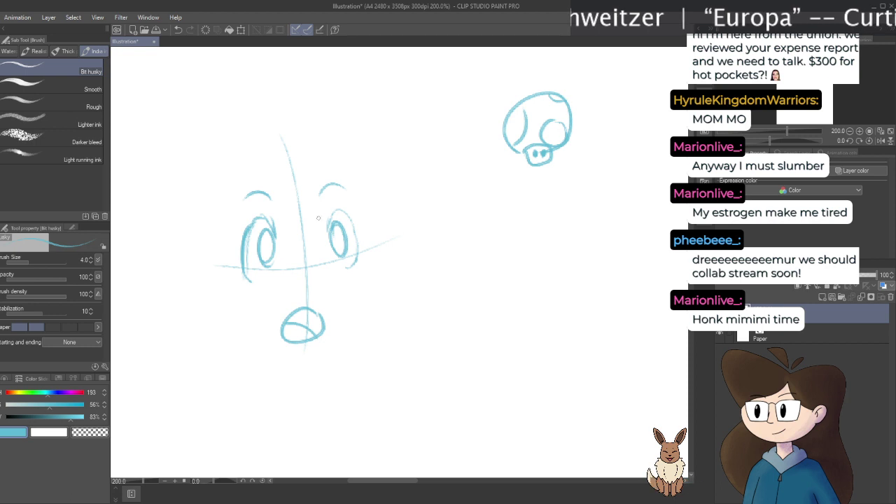
{"action": "left_click_drag", "start_coordinate": [306, 285], "coordinate": [304, 240]}
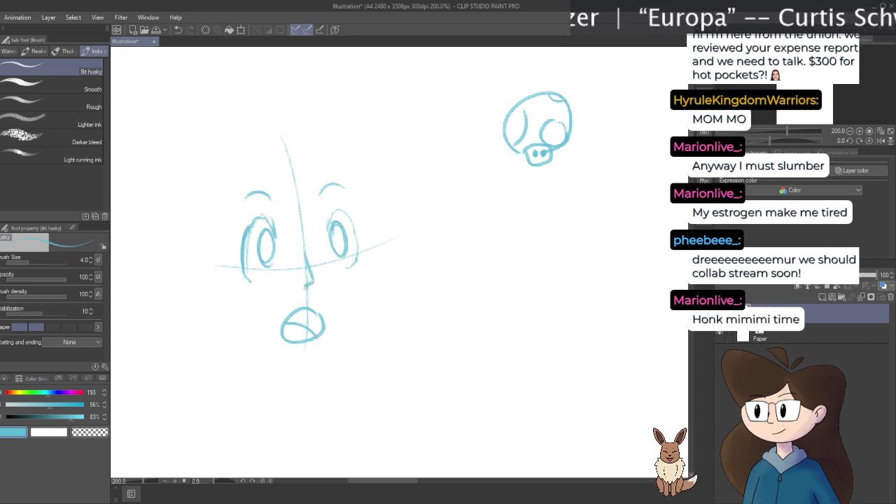
{"action": "key", "text": "ctrl+z"}
{"action": "key", "text": "ctrl+z"}
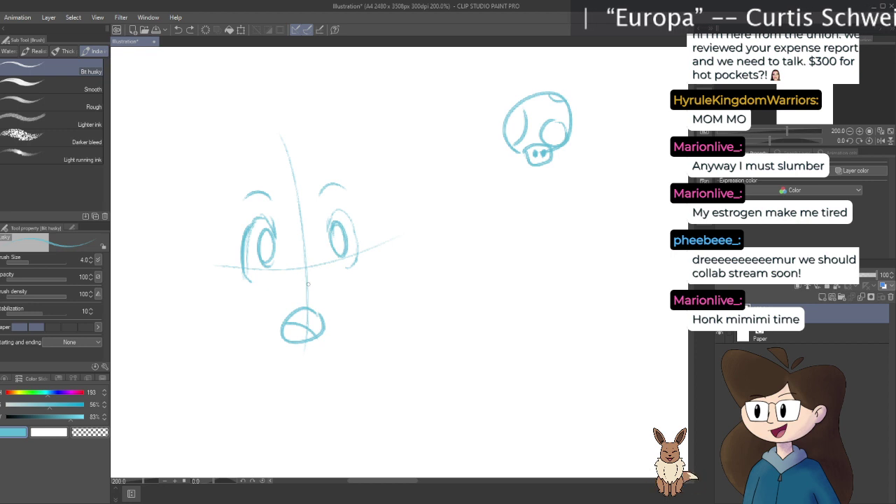
{"action": "left_click_drag", "start_coordinate": [315, 285], "coordinate": [322, 276]}
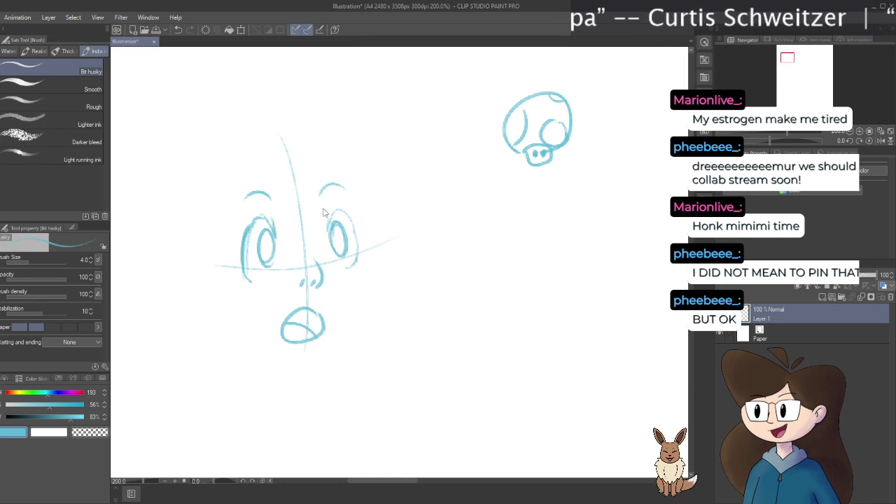
{"action": "key", "text": "ctrl+z"}
{"action": "key", "text": "ctrl+z"}
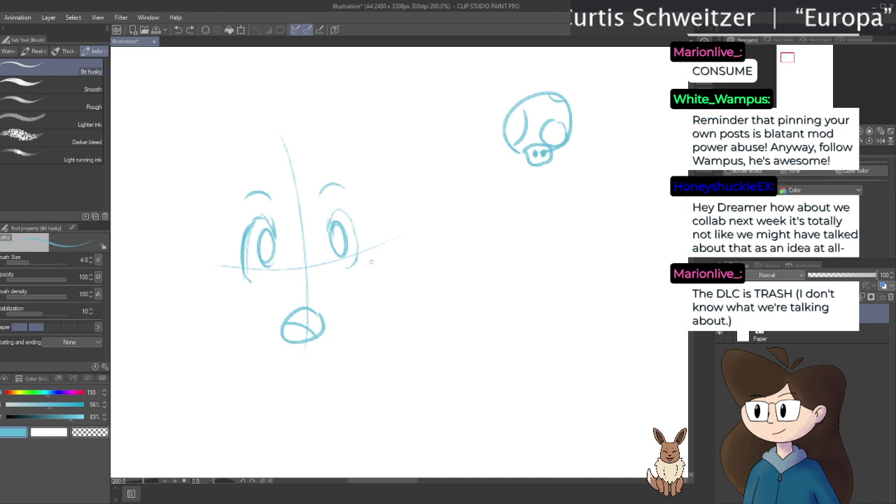
Draw the jawline from cheek to cheek around the mouth, with a small pointed chin
{"action": "mouse_move", "coordinate": [374, 261]}
{"action": "left_mouse_down"}
{"action": "mouse_move", "coordinate": [389, 304]}
{"action": "mouse_move", "coordinate": [314, 369]}
{"action": "left_mouse_up"}
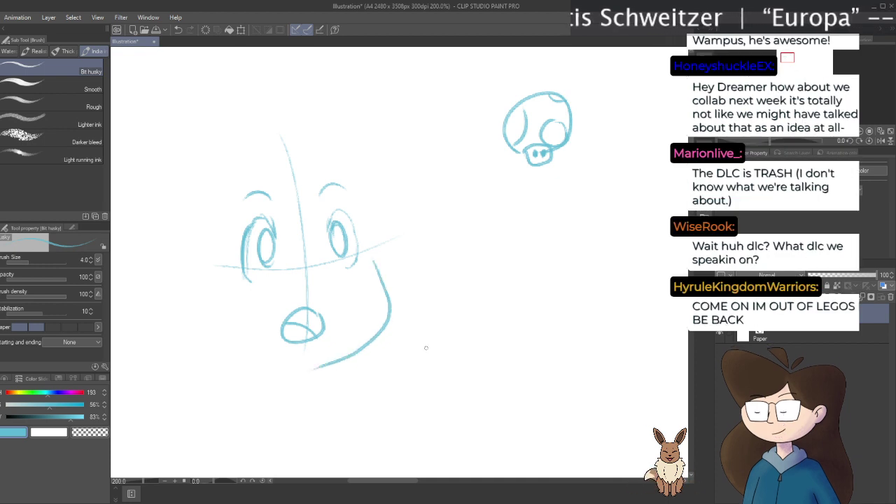
{"action": "key", "text": "ctrl+z"}
{"action": "mouse_move", "coordinate": [372, 263]}
{"action": "left_mouse_down"}
{"action": "mouse_move", "coordinate": [354, 332]}
{"action": "mouse_move", "coordinate": [303, 370]}
{"action": "mouse_move", "coordinate": [232, 354]}
{"action": "mouse_move", "coordinate": [193, 300]}
{"action": "left_mouse_up"}
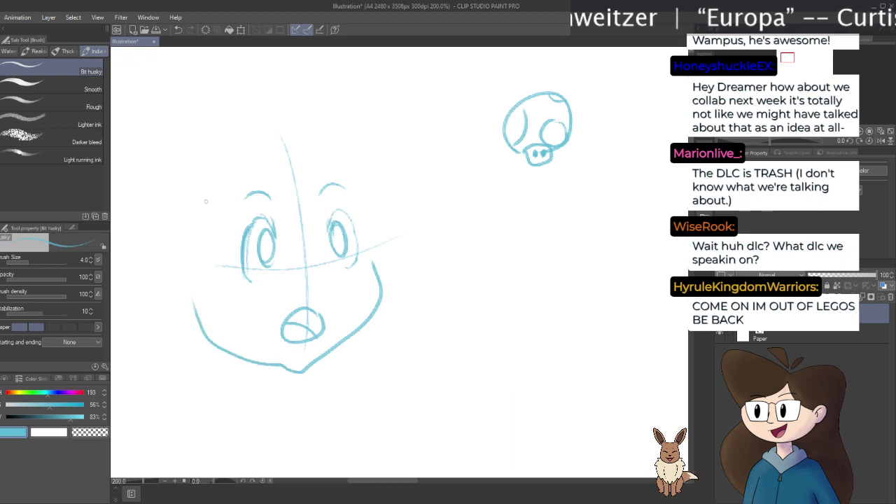
Extend the face contour upward from the right cheek, past the outer side of the eye
{"action": "left_click_drag", "start_coordinate": [367, 207], "coordinate": [371, 253]}
{"action": "key", "text": "ctrl+z"}
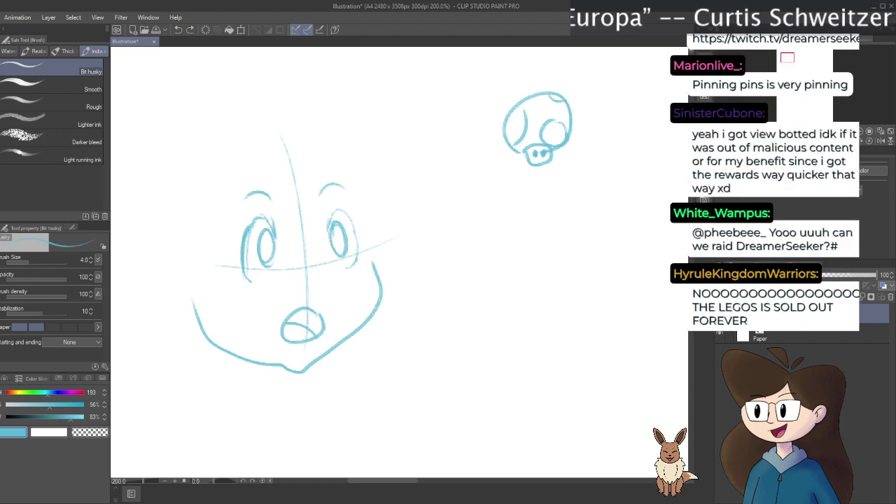
{"action": "key", "text": "e"}
{"action": "left_click", "coordinate": [295, 367]}
{"action": "key", "text": "ctrl+z"}
{"action": "key", "text": "p"}
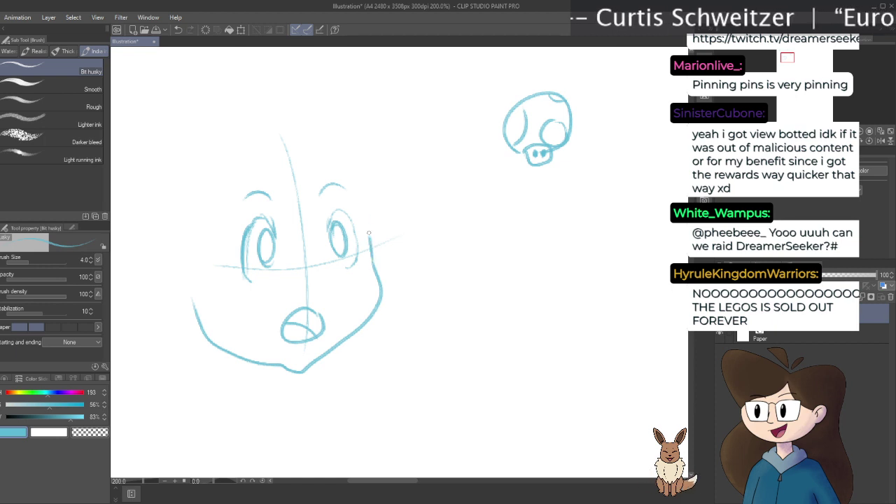
{"action": "left_click_drag", "start_coordinate": [370, 231], "coordinate": [367, 203]}
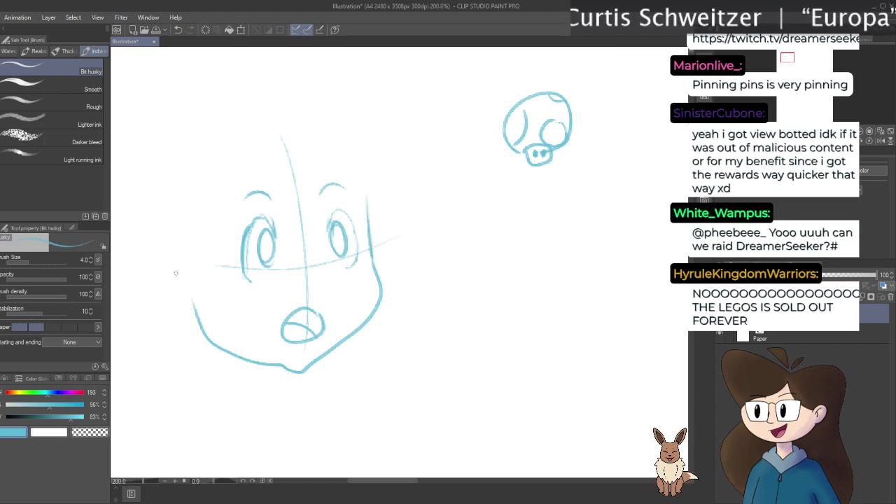
Draw a rounded ear with inner folds on the left of the head and a narrow ear on the right
{"action": "left_click_drag", "start_coordinate": [184, 245], "coordinate": [198, 288]}
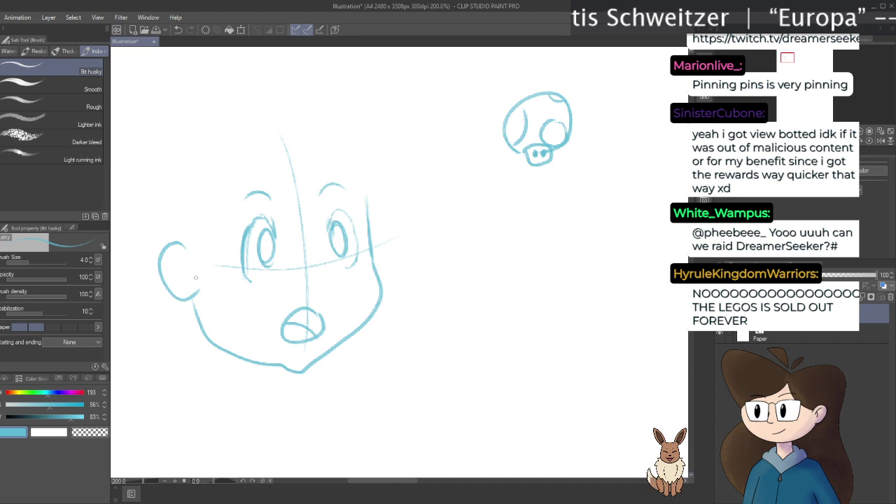
{"action": "key", "text": "ctrl+z"}
{"action": "left_click_drag", "start_coordinate": [189, 239], "coordinate": [198, 295]}
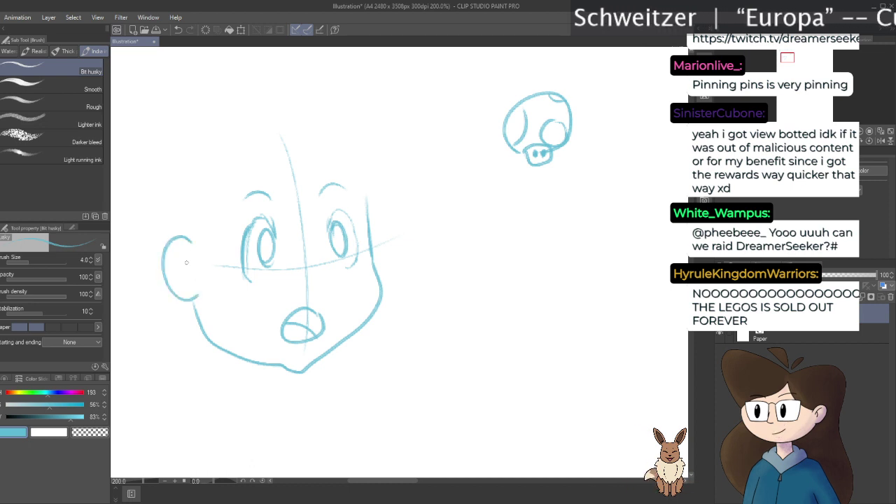
{"action": "left_click_drag", "start_coordinate": [186, 260], "coordinate": [188, 280]}
{"action": "key", "text": "ctrl+z"}
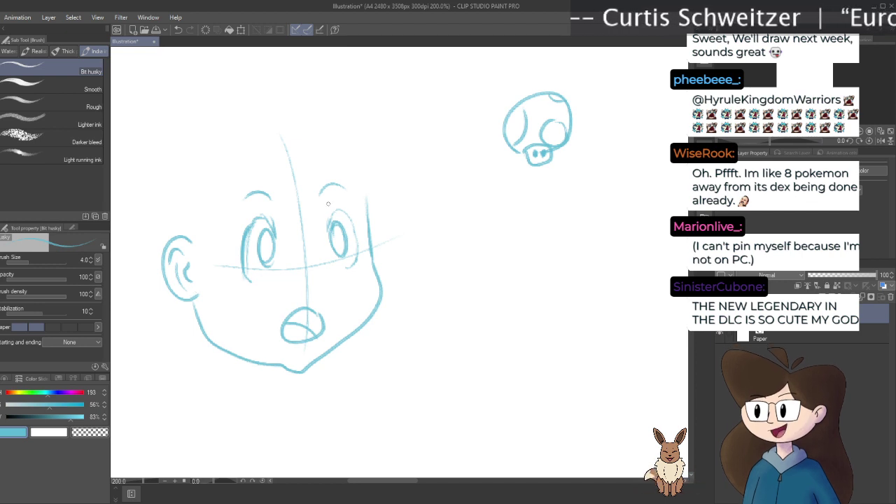
{"action": "left_click_drag", "start_coordinate": [373, 229], "coordinate": [381, 271]}
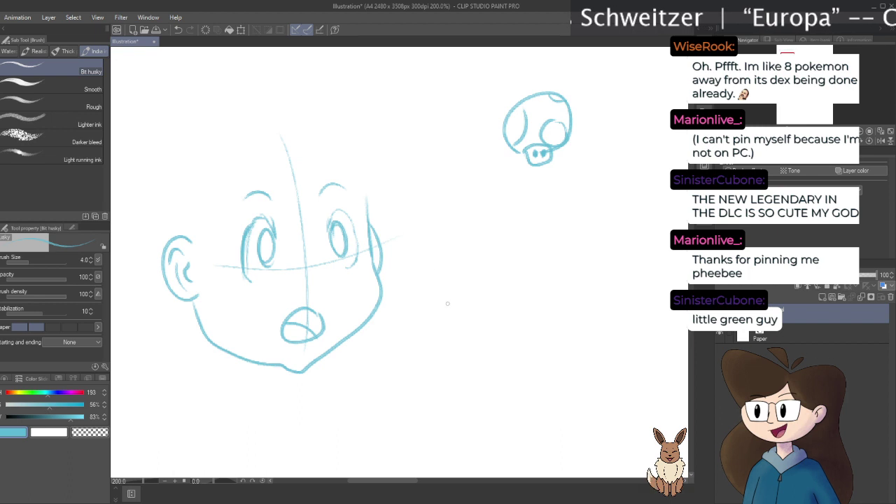
{"action": "left_click_drag", "start_coordinate": [414, 249], "coordinate": [492, 254]}
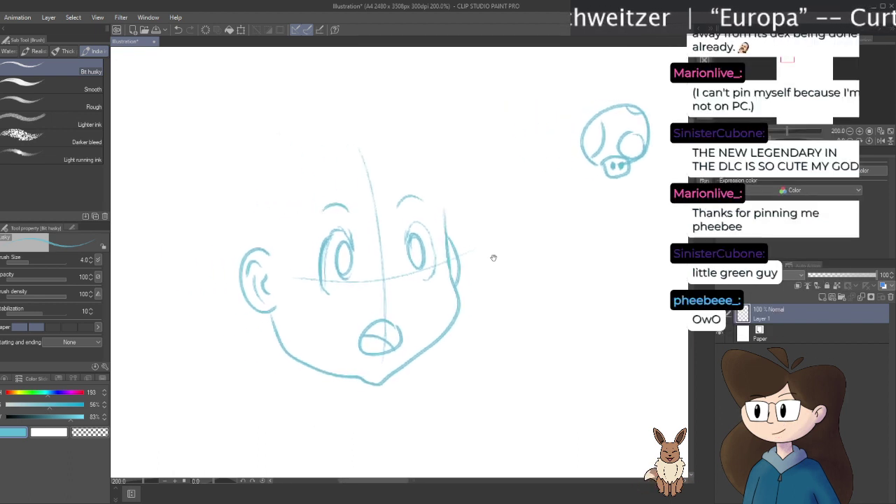
{"action": "mouse_move", "coordinate": [277, 138]}
{"action": "left_mouse_down"}
{"action": "mouse_move", "coordinate": [370, 101]}
{"action": "mouse_move", "coordinate": [470, 180]}
{"action": "mouse_move", "coordinate": [429, 168]}
{"action": "mouse_move", "coordinate": [200, 167]}
{"action": "mouse_move", "coordinate": [244, 251]}
{"action": "left_mouse_up"}
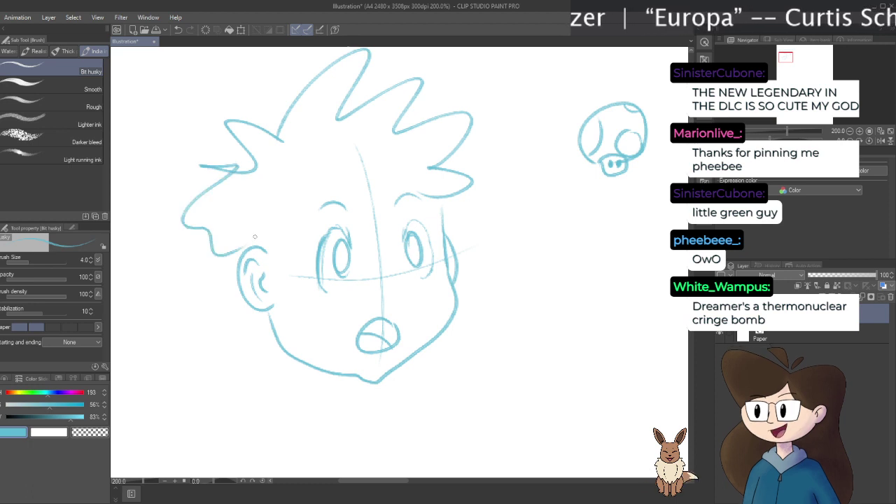
{"action": "key", "text": "ctrl+z"}
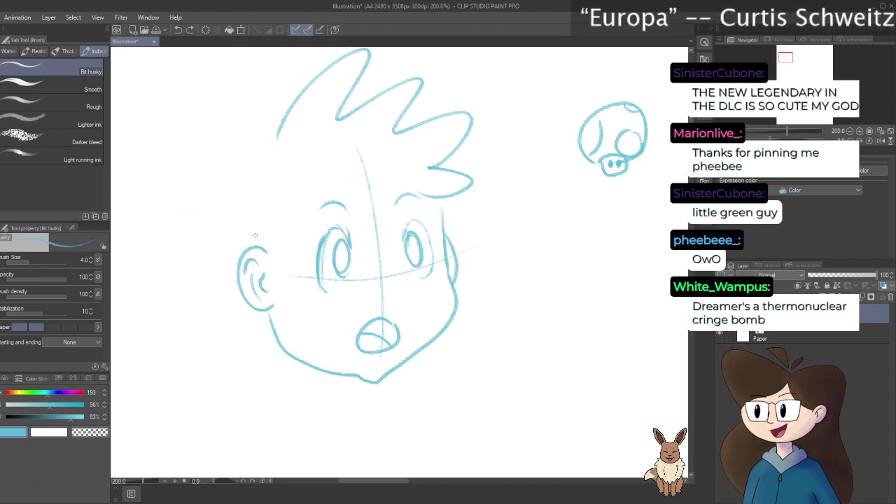
{"action": "key", "text": "ctrl+z"}
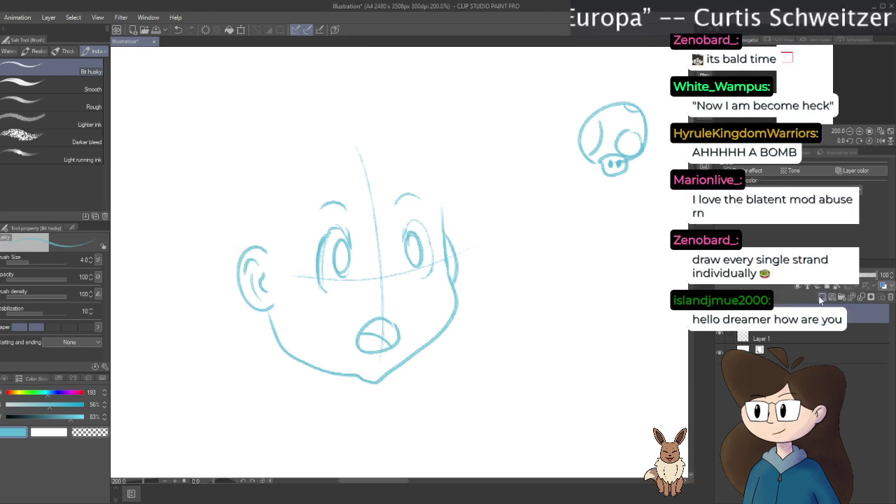
Sketch arching hair strands on Layer 2 from the right side of the forehead down past the right ear
{"action": "mouse_move", "coordinate": [436, 210]}
{"action": "left_mouse_down"}
{"action": "mouse_move", "coordinate": [440, 199]}
{"action": "mouse_move", "coordinate": [460, 226]}
{"action": "mouse_move", "coordinate": [475, 347]}
{"action": "left_mouse_up"}
{"action": "mouse_move", "coordinate": [432, 189]}
{"action": "left_mouse_down"}
{"action": "mouse_move", "coordinate": [454, 189]}
{"action": "mouse_move", "coordinate": [468, 241]}
{"action": "mouse_move", "coordinate": [473, 339]}
{"action": "left_mouse_up"}
{"action": "mouse_move", "coordinate": [433, 184]}
{"action": "left_mouse_down"}
{"action": "mouse_move", "coordinate": [470, 223]}
{"action": "mouse_move", "coordinate": [473, 356]}
{"action": "left_mouse_up"}
{"action": "mouse_move", "coordinate": [425, 187]}
{"action": "left_mouse_down"}
{"action": "mouse_move", "coordinate": [473, 302]}
{"action": "mouse_move", "coordinate": [474, 358]}
{"action": "left_mouse_up"}
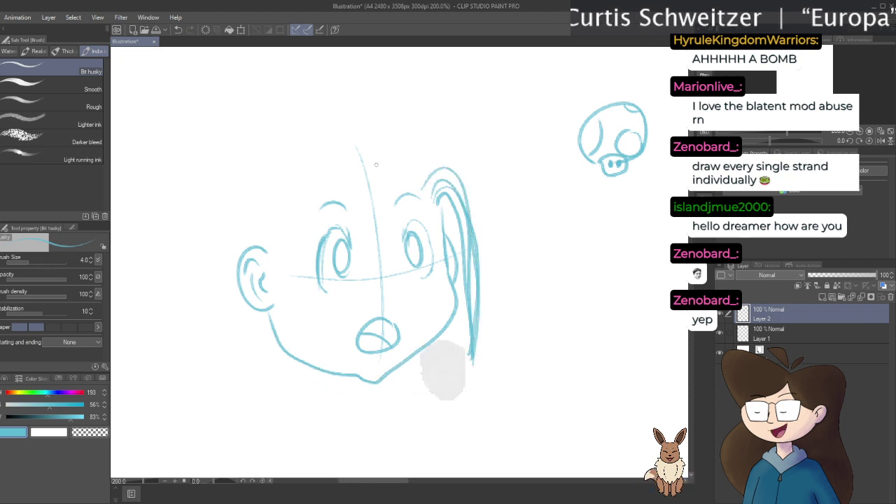
{"action": "mouse_move", "coordinate": [448, 153]}
{"action": "left_mouse_down"}
{"action": "mouse_move", "coordinate": [473, 231]}
{"action": "mouse_move", "coordinate": [475, 315]}
{"action": "left_mouse_up"}
{"action": "left_click_drag", "start_coordinate": [403, 183], "coordinate": [472, 210]}
{"action": "mouse_move", "coordinate": [396, 186]}
{"action": "left_mouse_down"}
{"action": "mouse_move", "coordinate": [405, 126]}
{"action": "mouse_move", "coordinate": [460, 174]}
{"action": "left_mouse_up"}
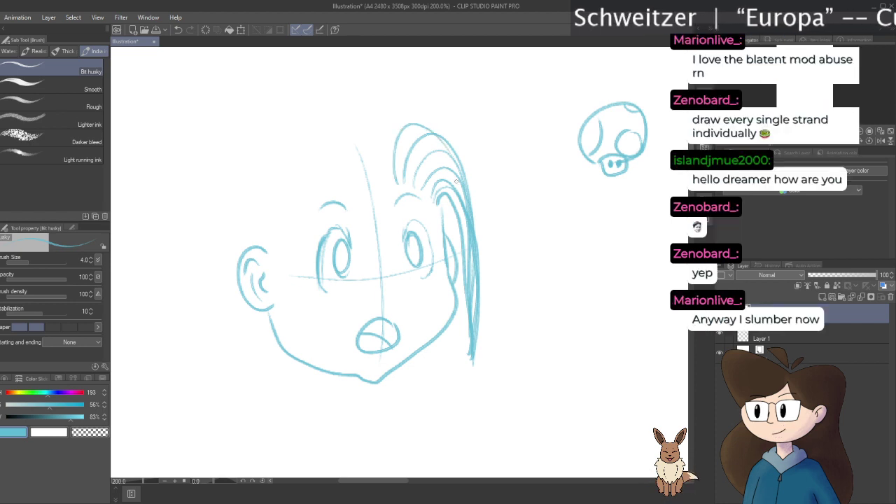
{"action": "mouse_move", "coordinate": [392, 182]}
{"action": "left_mouse_down"}
{"action": "mouse_move", "coordinate": [397, 115]}
{"action": "mouse_move", "coordinate": [468, 199]}
{"action": "left_mouse_up"}
{"action": "mouse_move", "coordinate": [386, 182]}
{"action": "left_mouse_down"}
{"action": "mouse_move", "coordinate": [378, 153]}
{"action": "mouse_move", "coordinate": [416, 110]}
{"action": "left_mouse_up"}
{"action": "mouse_move", "coordinate": [382, 175]}
{"action": "left_mouse_down"}
{"action": "mouse_move", "coordinate": [359, 123]}
{"action": "mouse_move", "coordinate": [326, 123]}
{"action": "left_mouse_up"}
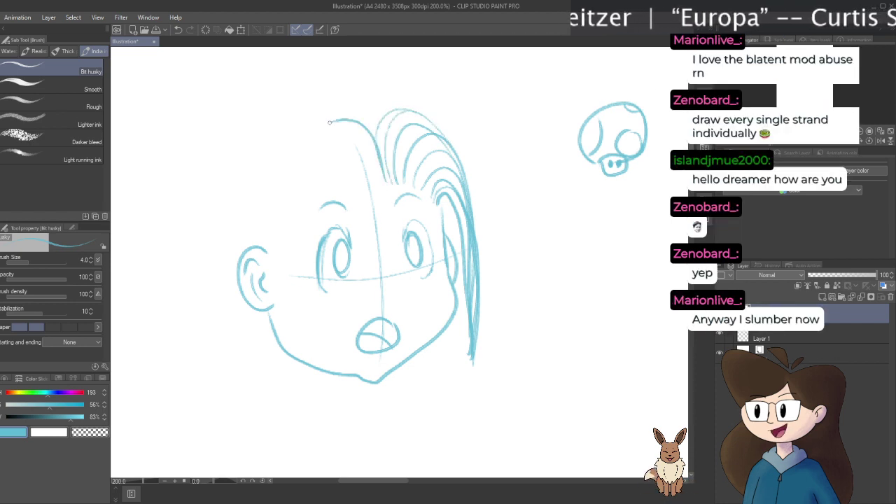
{"action": "mouse_move", "coordinate": [373, 145]}
{"action": "left_mouse_down"}
{"action": "mouse_move", "coordinate": [247, 172]}
{"action": "mouse_move", "coordinate": [210, 396]}
{"action": "left_mouse_up"}
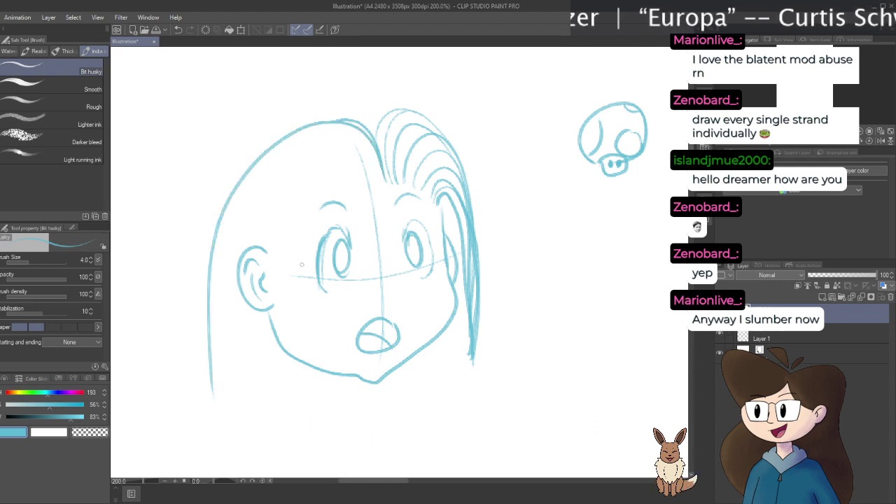
{"action": "key", "text": "ctrl+z"}
{"action": "key", "text": "ctrl+z"}
{"action": "key", "text": "ctrl+z"}
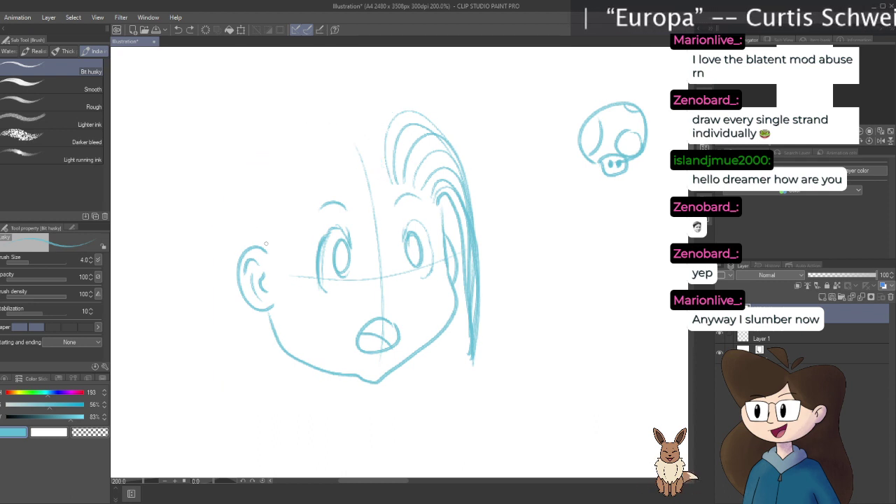
Sketch long hair strands arching over the left ear, and fill the top of the head with shorter strands
{"action": "left_click_drag", "start_coordinate": [231, 256], "coordinate": [245, 353]}
{"action": "key", "text": "ctrl+z"}
{"action": "left_click_drag", "start_coordinate": [234, 290], "coordinate": [245, 369]}
{"action": "mouse_move", "coordinate": [272, 243]}
{"action": "left_mouse_down"}
{"action": "mouse_move", "coordinate": [215, 309]}
{"action": "mouse_move", "coordinate": [217, 392]}
{"action": "mouse_move", "coordinate": [280, 225]}
{"action": "mouse_move", "coordinate": [225, 181]}
{"action": "mouse_move", "coordinate": [179, 365]}
{"action": "left_mouse_up"}
{"action": "mouse_move", "coordinate": [302, 203]}
{"action": "left_mouse_down"}
{"action": "mouse_move", "coordinate": [295, 175]}
{"action": "mouse_move", "coordinate": [239, 151]}
{"action": "mouse_move", "coordinate": [191, 279]}
{"action": "left_mouse_up"}
{"action": "mouse_move", "coordinate": [322, 187]}
{"action": "left_mouse_down"}
{"action": "mouse_move", "coordinate": [300, 112]}
{"action": "mouse_move", "coordinate": [225, 173]}
{"action": "left_mouse_up"}
{"action": "left_click_drag", "start_coordinate": [334, 161], "coordinate": [270, 108]}
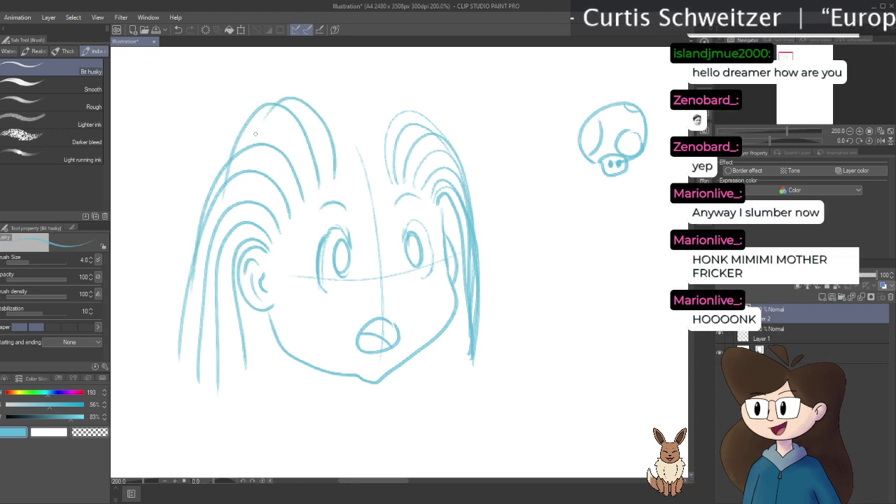
{"action": "mouse_move", "coordinate": [329, 121]}
{"action": "left_mouse_down"}
{"action": "mouse_move", "coordinate": [360, 161]}
{"action": "mouse_move", "coordinate": [342, 112]}
{"action": "left_mouse_up"}
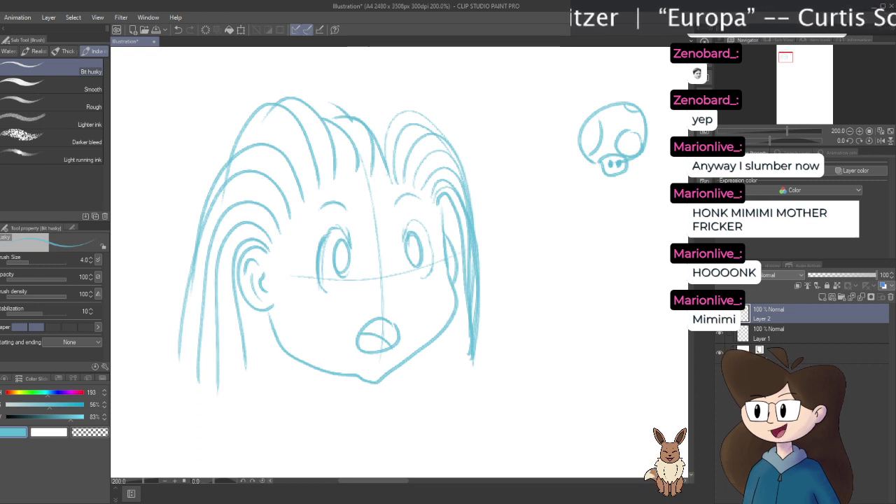
Delete the hair sketch layer, Layer 2, and return to Layer 1
{"action": "key", "text": "Delete"}
{"action": "left_click", "coordinate": [802, 338]}
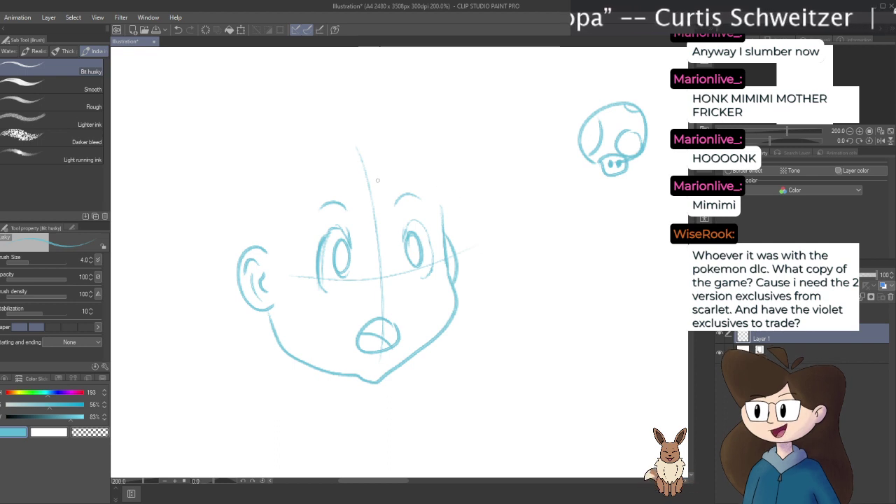
{"action": "left_click_drag", "start_coordinate": [432, 193], "coordinate": [338, 168]}
{"action": "left_click_drag", "start_coordinate": [255, 224], "coordinate": [334, 167]}
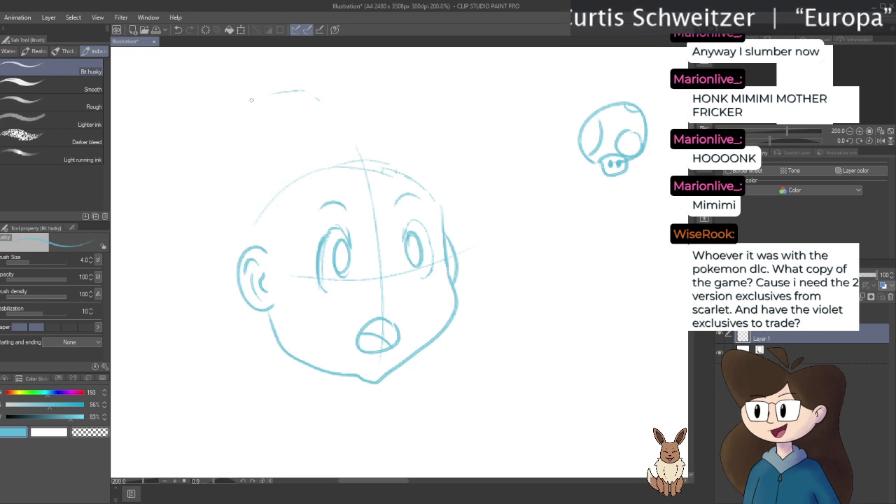
{"action": "mouse_move", "coordinate": [239, 106]}
{"action": "left_mouse_down"}
{"action": "mouse_move", "coordinate": [178, 238]}
{"action": "mouse_move", "coordinate": [202, 353]}
{"action": "left_mouse_up"}
{"action": "mouse_move", "coordinate": [180, 289]}
{"action": "left_mouse_down"}
{"action": "mouse_move", "coordinate": [231, 392]}
{"action": "mouse_move", "coordinate": [207, 455]}
{"action": "left_mouse_up"}
{"action": "left_click_drag", "start_coordinate": [266, 245], "coordinate": [249, 217]}
{"action": "left_click_drag", "start_coordinate": [307, 171], "coordinate": [299, 194]}
{"action": "left_click_drag", "start_coordinate": [325, 156], "coordinate": [316, 172]}
{"action": "key", "text": "ctrl+z"}
{"action": "key", "text": "ctrl+z"}
{"action": "key", "text": "ctrl+z"}
{"action": "key", "text": "ctrl+z"}
{"action": "key", "text": "ctrl+z"}
{"action": "key", "text": "ctrl+z"}
{"action": "key", "text": "ctrl+z"}
{"action": "key", "text": "ctrl+z"}
{"action": "key", "text": "ctrl+z"}
{"action": "key", "text": "ctrl+z"}
{"action": "key", "text": "ctrl+z"}
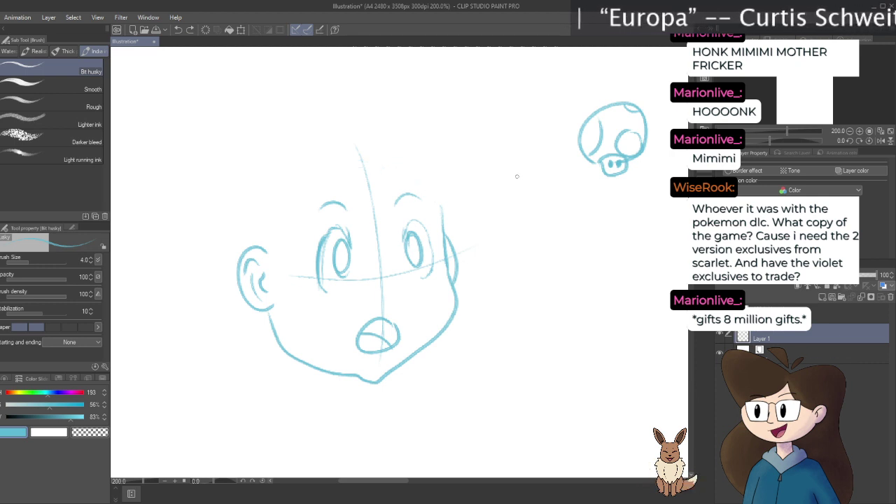
Draw the rounded top of the head as one large arc from the right ear over to the left ear
{"action": "mouse_move", "coordinate": [443, 210]}
{"action": "left_mouse_down"}
{"action": "mouse_move", "coordinate": [430, 156]}
{"action": "mouse_move", "coordinate": [222, 176]}
{"action": "mouse_move", "coordinate": [225, 275]}
{"action": "left_mouse_up"}
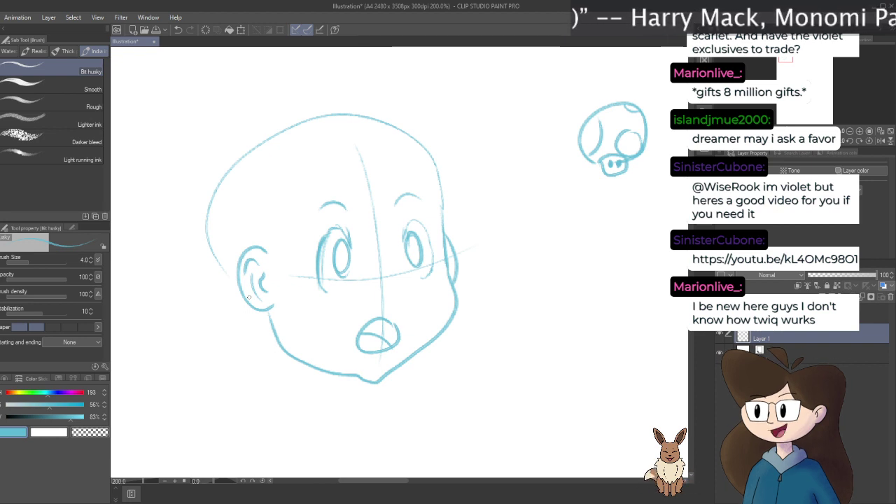
{"action": "key", "text": "Delete"}
{"action": "scroll", "coordinate": [385, 194], "scroll_direction": "up", "scroll_amount": 3}
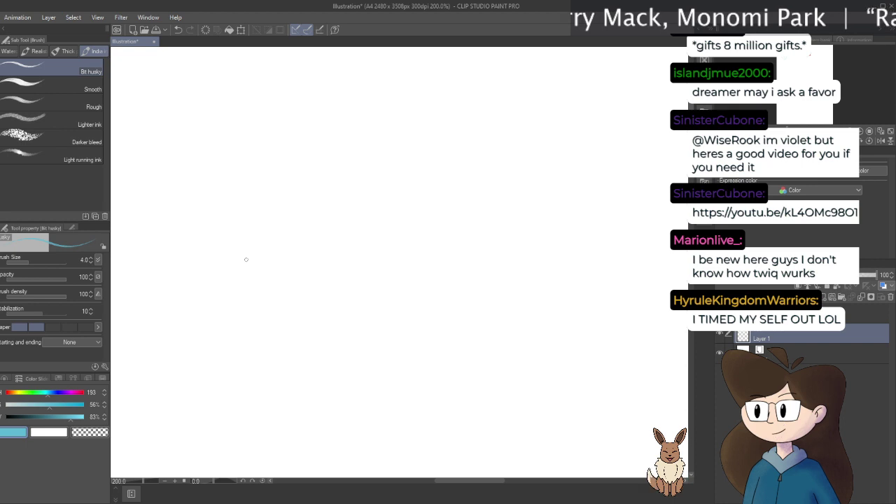
{"action": "left_click_drag", "start_coordinate": [285, 165], "coordinate": [311, 342]}
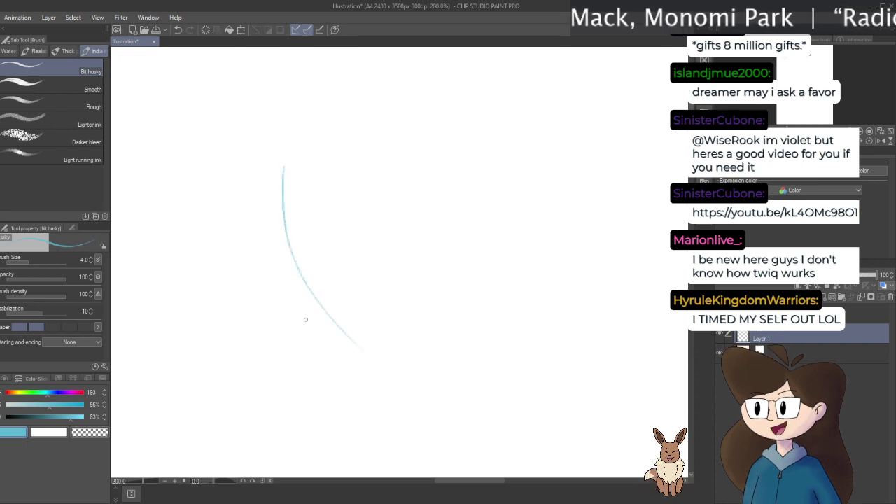
{"action": "key", "text": "ctrl+z"}
{"action": "left_click_drag", "start_coordinate": [294, 158], "coordinate": [371, 352]}
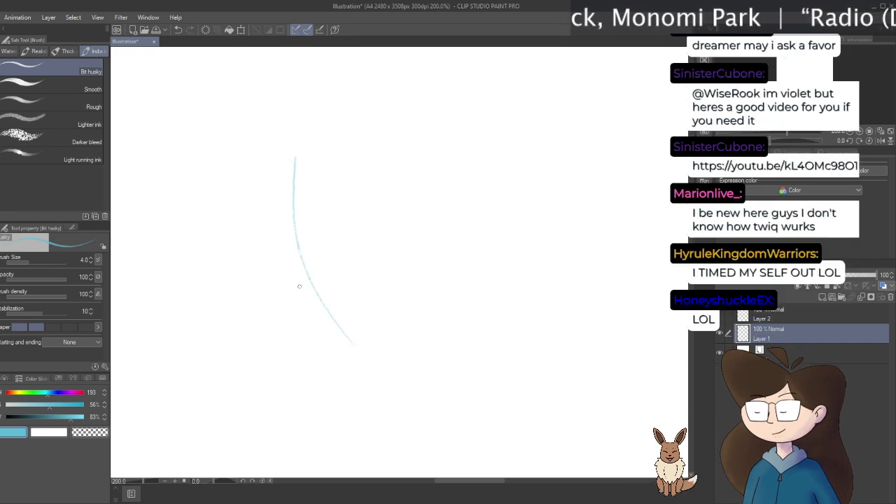
{"action": "left_click_drag", "start_coordinate": [242, 276], "coordinate": [343, 300]}
{"action": "key", "text": "ctrl+z"}
{"action": "left_click_drag", "start_coordinate": [256, 273], "coordinate": [335, 311]}
{"action": "key", "text": "ctrl+z"}
{"action": "key", "text": "ctrl+z"}
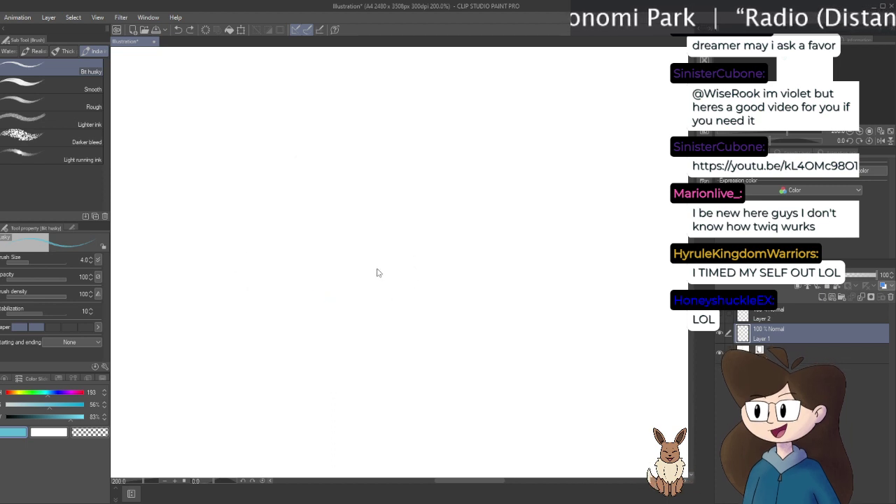
Try sketching a small inverted-triangle nose on the empty part of the canvas, and erase it
{"action": "left_click_drag", "start_coordinate": [301, 281], "coordinate": [290, 269]}
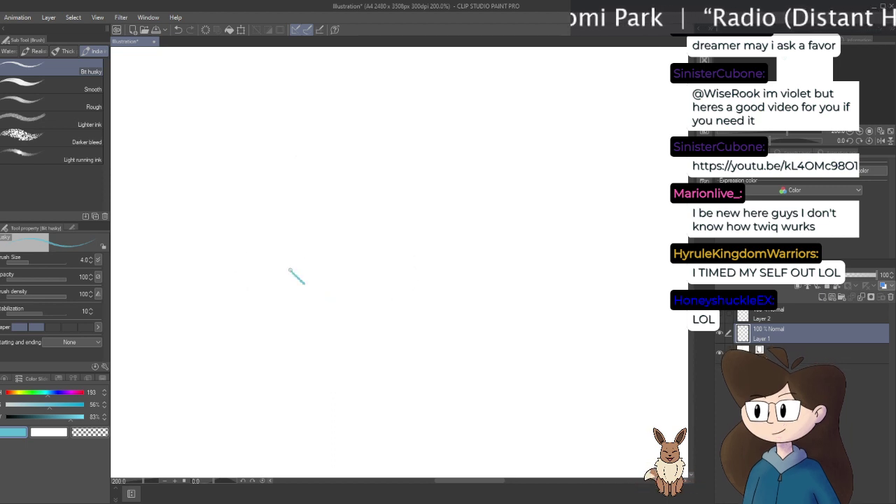
{"action": "key", "text": "ctrl+z"}
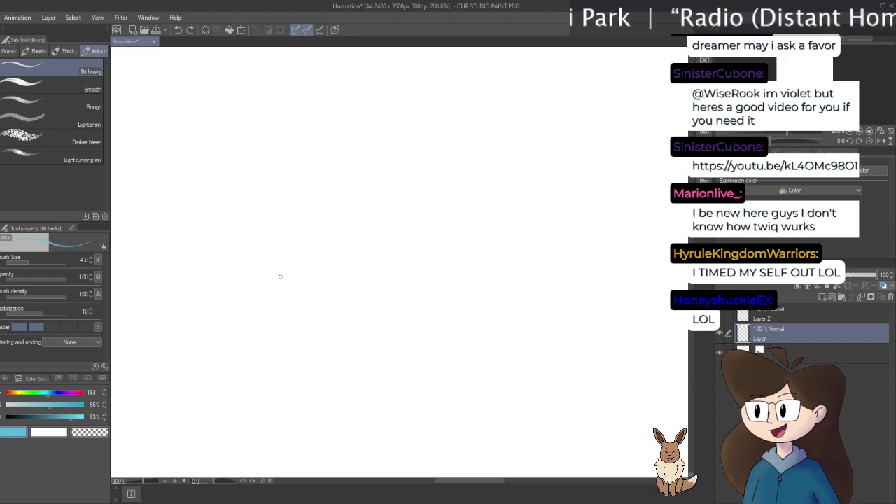
{"action": "left_click_drag", "start_coordinate": [283, 278], "coordinate": [319, 277]}
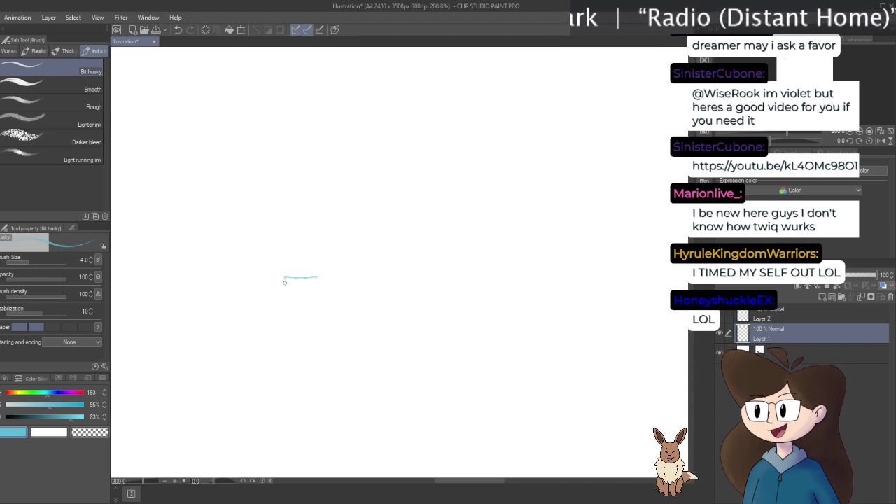
{"action": "key", "text": "ctrl+z"}
{"action": "mouse_move", "coordinate": [277, 281]}
{"action": "left_mouse_down"}
{"action": "mouse_move", "coordinate": [308, 281]}
{"action": "mouse_move", "coordinate": [279, 283]}
{"action": "mouse_move", "coordinate": [297, 296]}
{"action": "mouse_move", "coordinate": [315, 281]}
{"action": "left_mouse_up"}
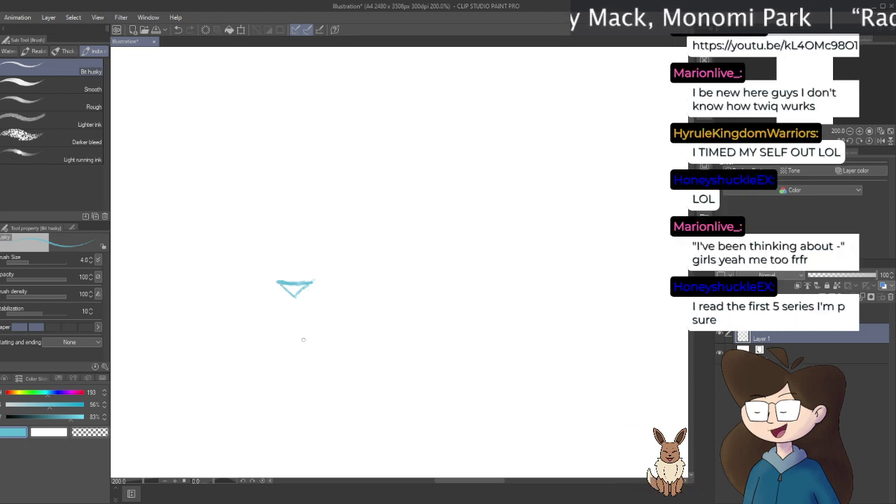
{"action": "key", "text": "e"}
{"action": "mouse_move", "coordinate": [297, 288]}
{"action": "left_mouse_down"}
{"action": "mouse_move", "coordinate": [275, 266]}
{"action": "mouse_move", "coordinate": [318, 284]}
{"action": "left_mouse_up"}
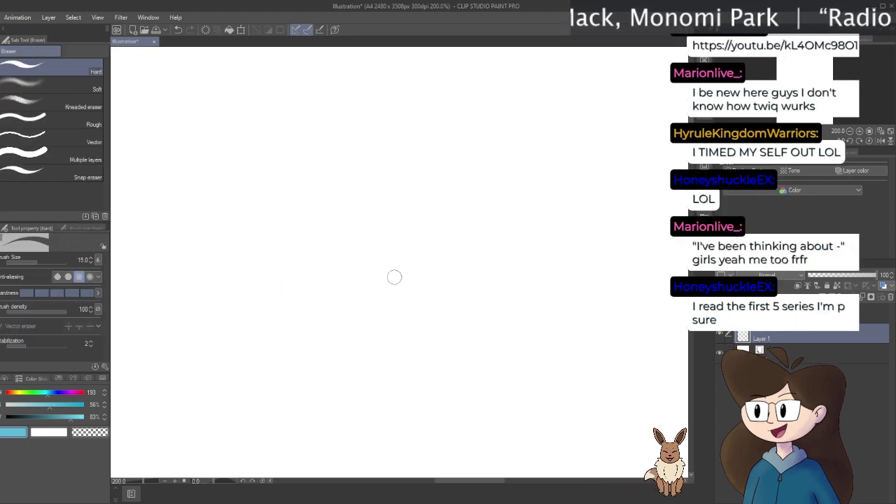
Set the eraser's brush size to 4
{"action": "scroll", "coordinate": [403, 281], "scroll_direction": "down", "scroll_amount": 3}
{"action": "mouse_move", "coordinate": [356, 344]}
{"action": "left_mouse_down"}
{"action": "mouse_move", "coordinate": [484, 218]}
{"action": "mouse_move", "coordinate": [612, 258]}
{"action": "mouse_move", "coordinate": [618, 226]}
{"action": "mouse_move", "coordinate": [598, 230]}
{"action": "left_mouse_up"}
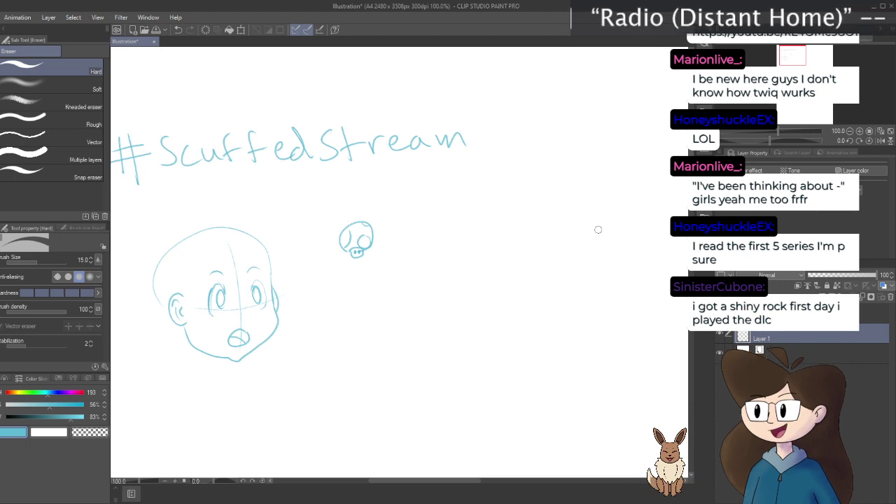
{"action": "scroll", "coordinate": [598, 230], "scroll_direction": "up", "scroll_amount": 1}
{"action": "mouse_move", "coordinate": [547, 201]}
{"action": "left_mouse_down"}
{"action": "mouse_move", "coordinate": [500, 166]}
{"action": "mouse_move", "coordinate": [432, 161]}
{"action": "mouse_move", "coordinate": [417, 178]}
{"action": "mouse_move", "coordinate": [378, 164]}
{"action": "mouse_move", "coordinate": [393, 126]}
{"action": "left_mouse_up"}
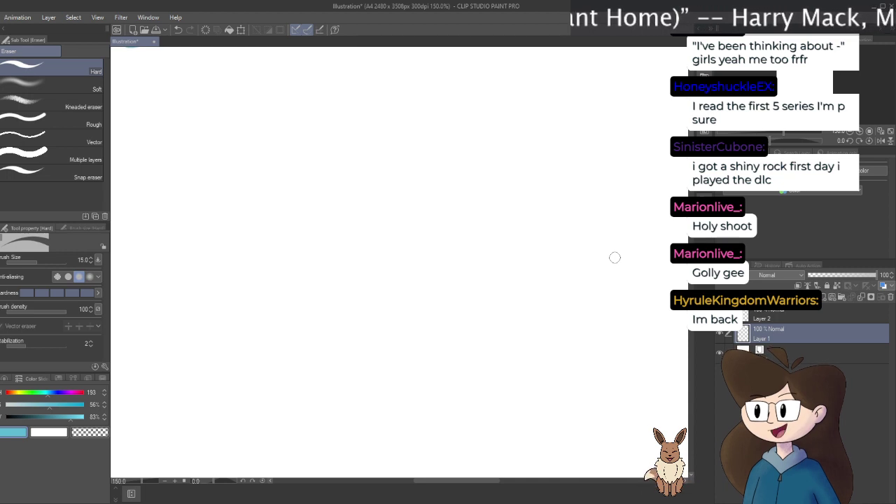
{"action": "key", "text": "bracketleft"}
{"action": "key", "text": "bracketleft"}
{"action": "key", "text": "bracketleft"}
{"action": "key", "text": "bracketleft"}
{"action": "key", "text": "bracketleft"}
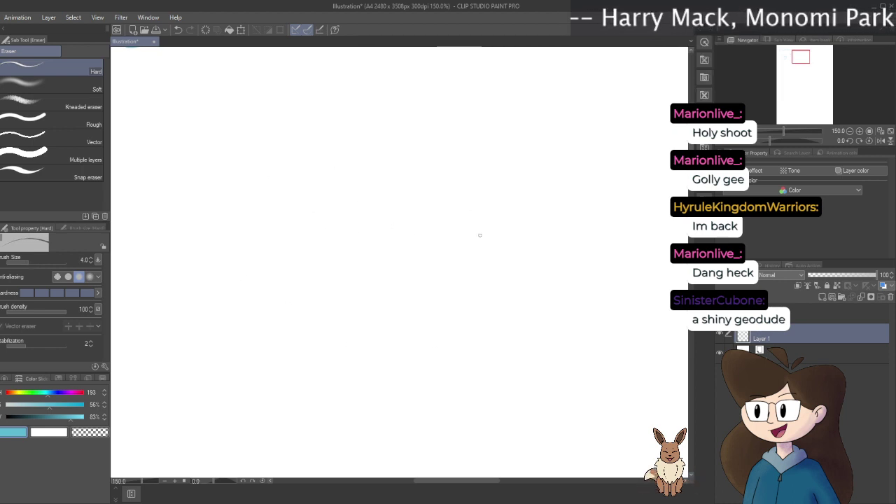
{"action": "key", "text": "b"}
{"action": "mouse_move", "coordinate": [370, 175]}
{"action": "left_mouse_down"}
{"action": "mouse_move", "coordinate": [490, 254]}
{"action": "mouse_move", "coordinate": [530, 332]}
{"action": "mouse_move", "coordinate": [484, 206]}
{"action": "mouse_move", "coordinate": [463, 209]}
{"action": "mouse_move", "coordinate": [432, 244]}
{"action": "left_mouse_up"}
{"action": "key", "text": "ctrl+z"}
{"action": "scroll", "coordinate": [533, 334], "scroll_direction": "down", "scroll_amount": 2}
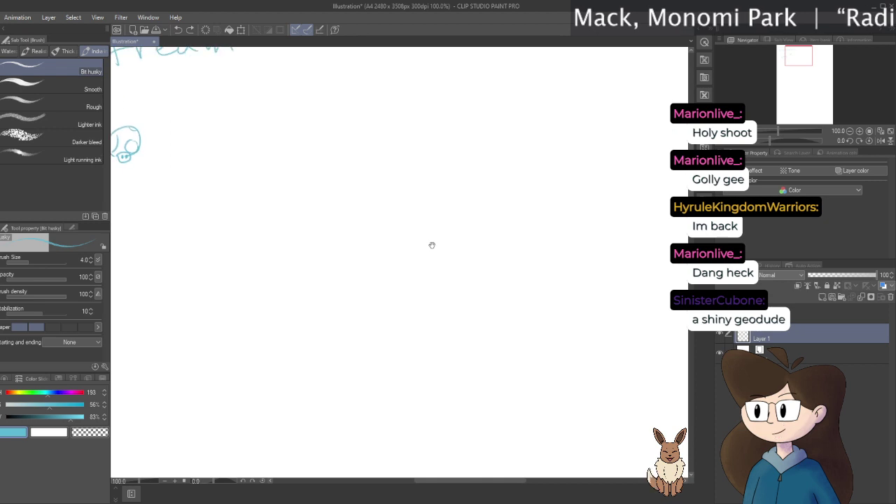
{"action": "scroll", "coordinate": [439, 240], "scroll_direction": "down", "scroll_amount": 4}
{"action": "scroll", "coordinate": [479, 246], "scroll_direction": "up", "scroll_amount": 3}
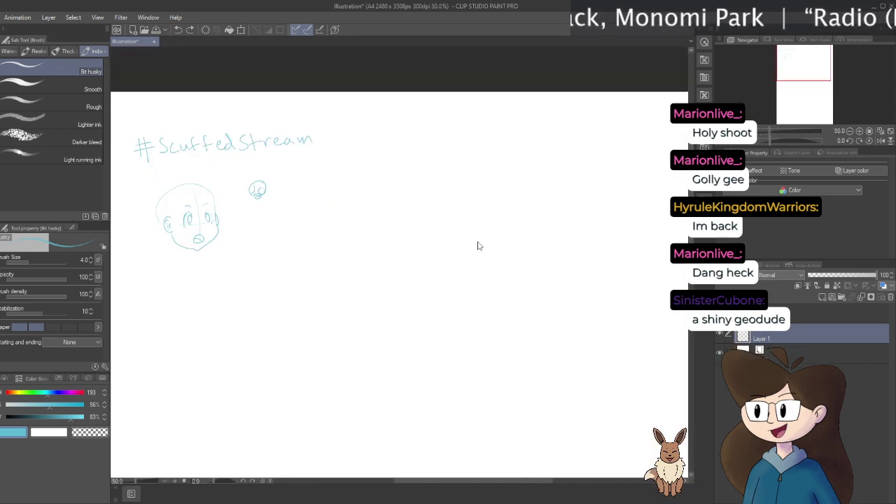
{"action": "mouse_move", "coordinate": [466, 212]}
{"action": "left_mouse_down"}
{"action": "mouse_move", "coordinate": [497, 248]}
{"action": "mouse_move", "coordinate": [449, 195]}
{"action": "mouse_move", "coordinate": [484, 261]}
{"action": "mouse_move", "coordinate": [518, 256]}
{"action": "mouse_move", "coordinate": [516, 168]}
{"action": "mouse_move", "coordinate": [497, 117]}
{"action": "mouse_move", "coordinate": [442, 201]}
{"action": "mouse_move", "coordinate": [438, 129]}
{"action": "left_mouse_up"}
{"action": "scroll", "coordinate": [458, 201], "scroll_direction": "up", "scroll_amount": 2}
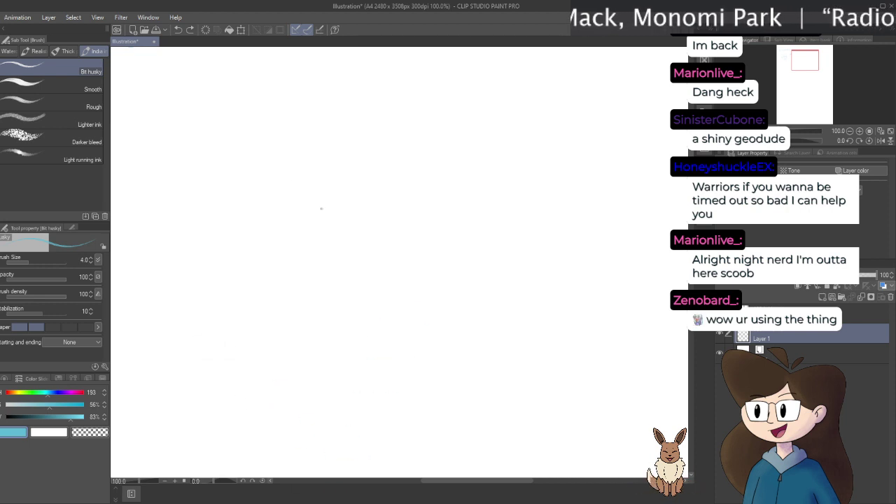
Draw a large rough construction circle with overlapping strokes on the empty canvas, and undo the vertical guide line at its top
{"action": "left_click_drag", "start_coordinate": [300, 153], "coordinate": [320, 304]}
{"action": "mouse_move", "coordinate": [289, 172]}
{"action": "left_mouse_down"}
{"action": "mouse_move", "coordinate": [421, 280]}
{"action": "mouse_move", "coordinate": [294, 287]}
{"action": "left_mouse_up"}
{"action": "key", "text": "ctrl+z"}
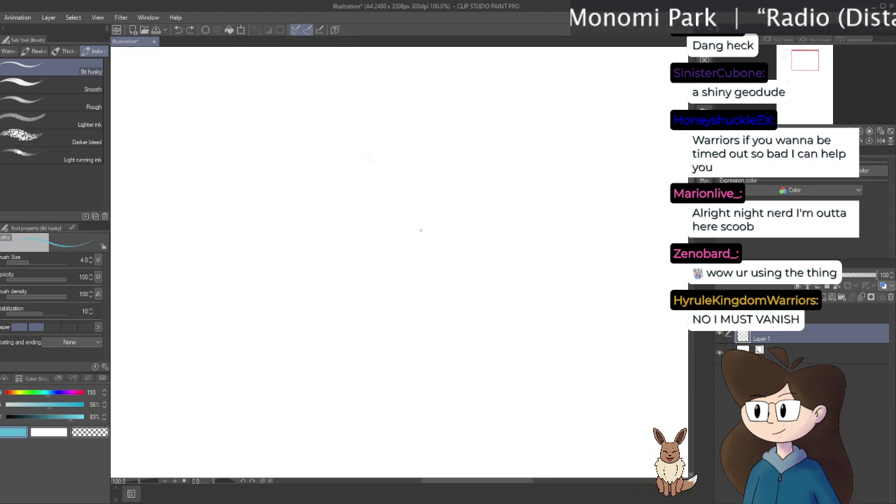
{"action": "mouse_move", "coordinate": [312, 158]}
{"action": "left_mouse_down"}
{"action": "mouse_move", "coordinate": [307, 332]}
{"action": "mouse_move", "coordinate": [442, 205]}
{"action": "mouse_move", "coordinate": [271, 208]}
{"action": "mouse_move", "coordinate": [393, 337]}
{"action": "mouse_move", "coordinate": [380, 163]}
{"action": "mouse_move", "coordinate": [403, 168]}
{"action": "left_mouse_up"}
{"action": "key", "text": "ctrl+z"}
{"action": "mouse_move", "coordinate": [290, 166]}
{"action": "left_mouse_down"}
{"action": "mouse_move", "coordinate": [260, 291]}
{"action": "mouse_move", "coordinate": [472, 241]}
{"action": "mouse_move", "coordinate": [307, 155]}
{"action": "mouse_move", "coordinate": [342, 334]}
{"action": "mouse_move", "coordinate": [456, 203]}
{"action": "mouse_move", "coordinate": [271, 181]}
{"action": "mouse_move", "coordinate": [358, 334]}
{"action": "mouse_move", "coordinate": [431, 166]}
{"action": "mouse_move", "coordinate": [257, 247]}
{"action": "left_mouse_up"}
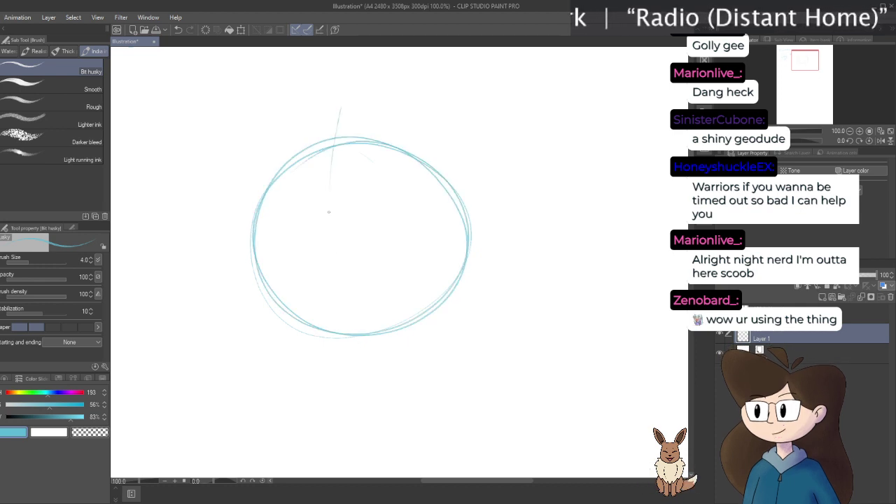
{"action": "key", "text": "ctrl+z"}
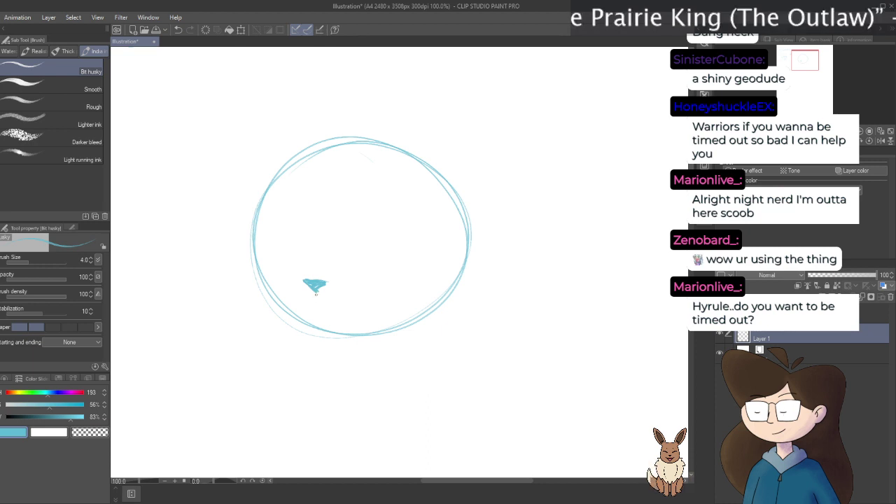
Sketch a wavy mouth line and a short chin mark below the filled triangular nose in the lower left of the circle
{"action": "left_click_drag", "start_coordinate": [318, 301], "coordinate": [356, 294]}
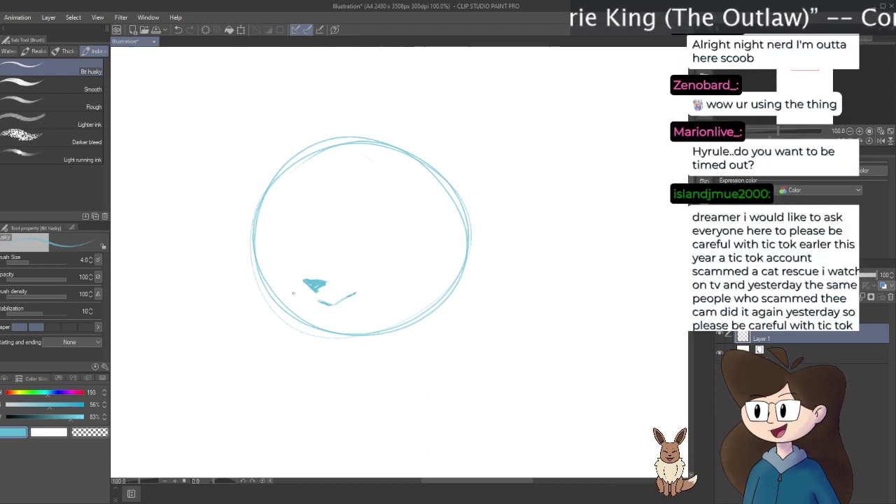
{"action": "mouse_move", "coordinate": [299, 296]}
{"action": "left_mouse_down"}
{"action": "mouse_move", "coordinate": [331, 304]}
{"action": "mouse_move", "coordinate": [308, 302]}
{"action": "left_mouse_up"}
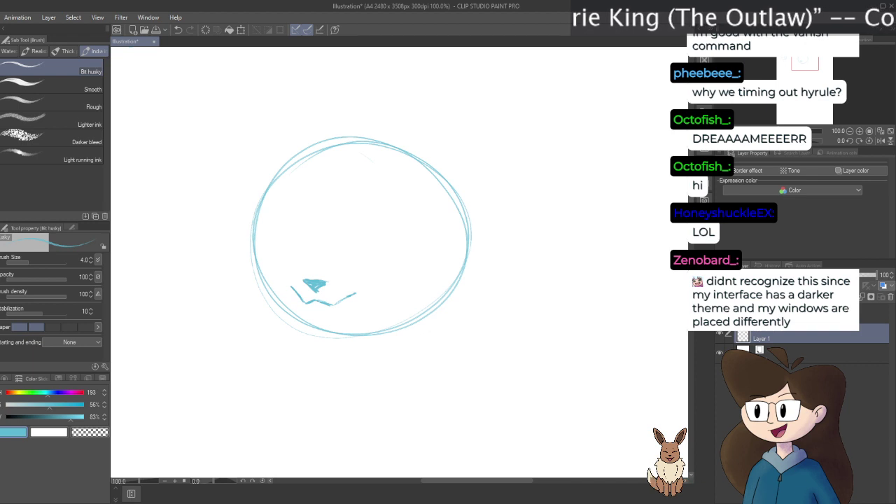
{"action": "left_click_drag", "start_coordinate": [313, 317], "coordinate": [324, 318]}
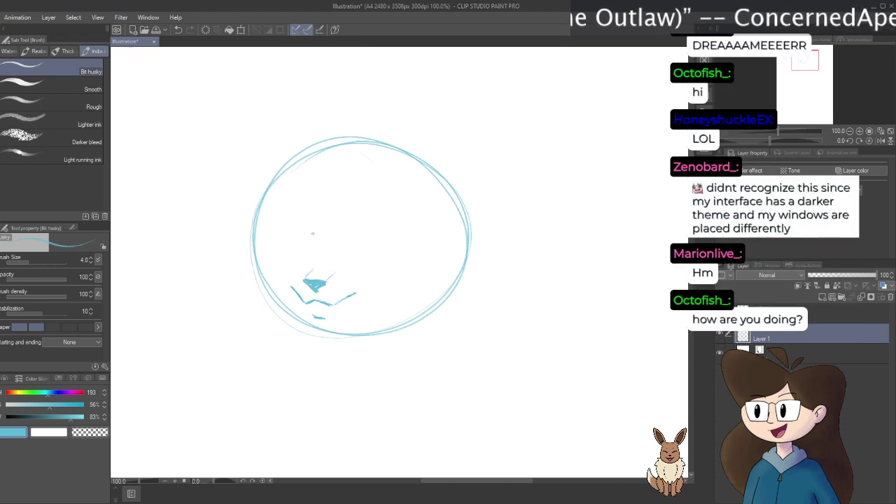
Enlarge the eraser to 100 and erase the whole construction circle with its nose and mouth
{"action": "key", "text": "e"}
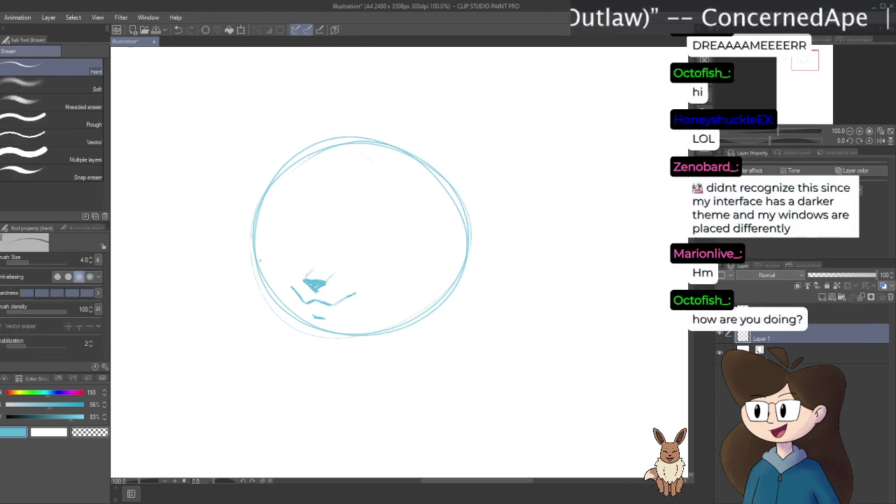
{"action": "key", "text": "bracketright"}
{"action": "key", "text": "bracketright"}
{"action": "key", "text": "bracketright"}
{"action": "key", "text": "bracketright"}
{"action": "key", "text": "bracketright"}
{"action": "key", "text": "bracketright"}
{"action": "key", "text": "bracketright"}
{"action": "key", "text": "bracketright"}
{"action": "key", "text": "bracketright"}
{"action": "key", "text": "bracketright"}
{"action": "key", "text": "bracketright"}
{"action": "key", "text": "bracketright"}
{"action": "key", "text": "bracketright"}
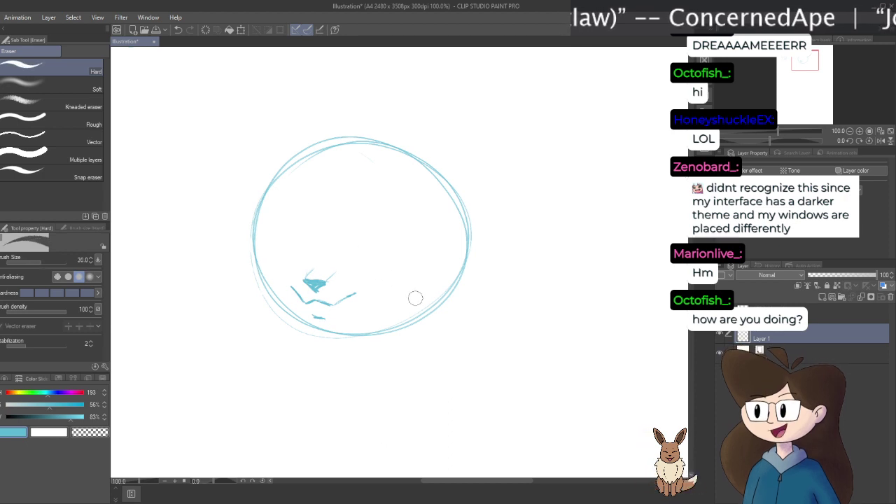
{"action": "key", "text": "bracketright"}
{"action": "key", "text": "bracketright"}
{"action": "key", "text": "bracketright"}
{"action": "mouse_move", "coordinate": [334, 340]}
{"action": "left_mouse_down"}
{"action": "mouse_move", "coordinate": [462, 275]}
{"action": "mouse_move", "coordinate": [450, 198]}
{"action": "mouse_move", "coordinate": [345, 142]}
{"action": "mouse_move", "coordinate": [260, 189]}
{"action": "mouse_move", "coordinate": [255, 304]}
{"action": "mouse_move", "coordinate": [320, 365]}
{"action": "mouse_move", "coordinate": [291, 342]}
{"action": "mouse_move", "coordinate": [295, 356]}
{"action": "mouse_move", "coordinate": [311, 363]}
{"action": "mouse_move", "coordinate": [389, 329]}
{"action": "mouse_move", "coordinate": [289, 306]}
{"action": "mouse_move", "coordinate": [314, 314]}
{"action": "left_mouse_up"}
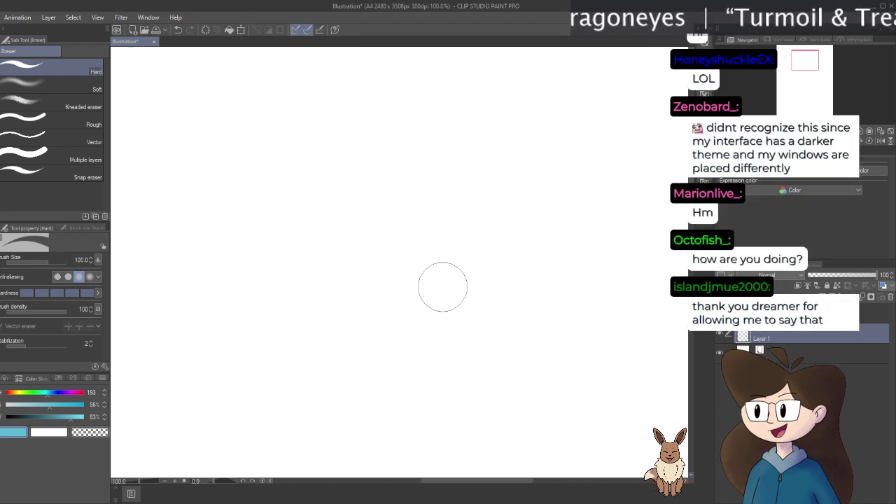
Sketch a small animal muzzle with an inverted-triangle nose and a wavy, upturned mouth line beneath it
{"action": "key", "text": "p"}
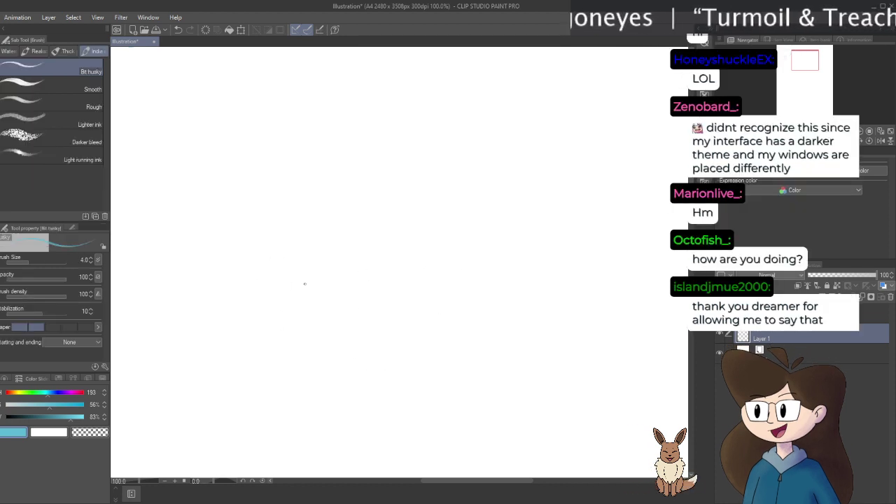
{"action": "mouse_move", "coordinate": [305, 293]}
{"action": "left_mouse_down"}
{"action": "mouse_move", "coordinate": [292, 285]}
{"action": "mouse_move", "coordinate": [331, 304]}
{"action": "left_mouse_up"}
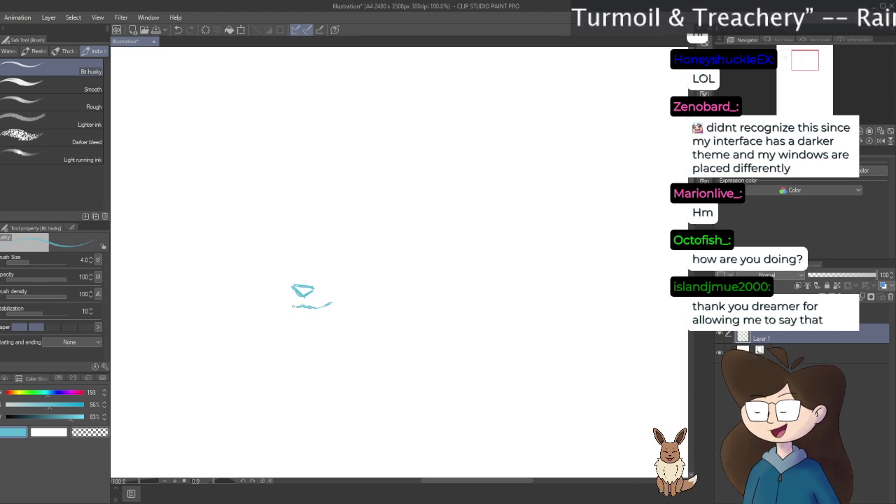
{"action": "left_click_drag", "start_coordinate": [295, 306], "coordinate": [287, 303]}
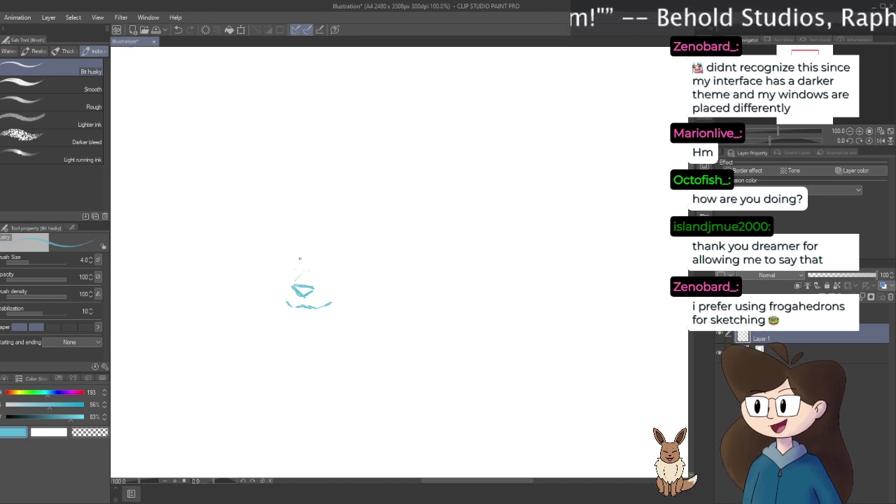
Sketch two pointed oval eyes above the nose, one on each side
{"action": "mouse_move", "coordinate": [283, 251]}
{"action": "left_mouse_down"}
{"action": "mouse_move", "coordinate": [300, 266]}
{"action": "mouse_move", "coordinate": [288, 269]}
{"action": "left_mouse_up"}
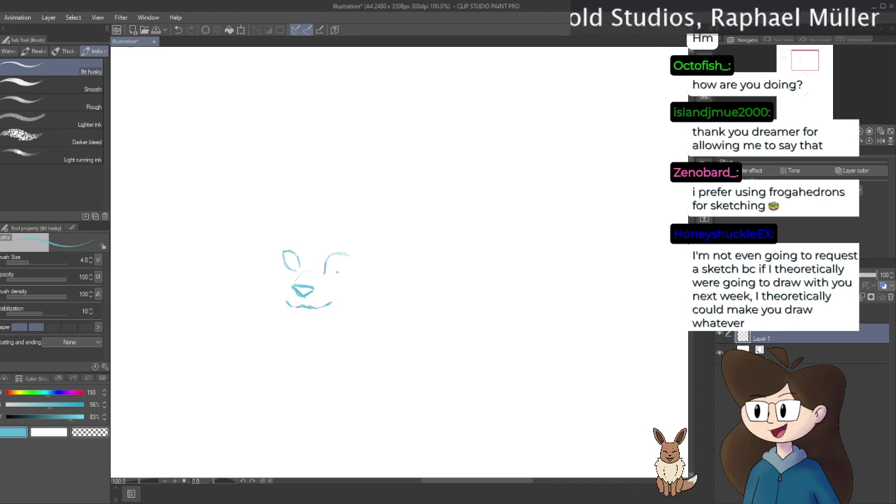
{"action": "left_click_drag", "start_coordinate": [332, 274], "coordinate": [350, 266]}
Erase both oval eyes above the muzzle, reducing the eraser size to 50
{"action": "key", "text": "e"}
{"action": "left_click_drag", "start_coordinate": [294, 266], "coordinate": [290, 256]}
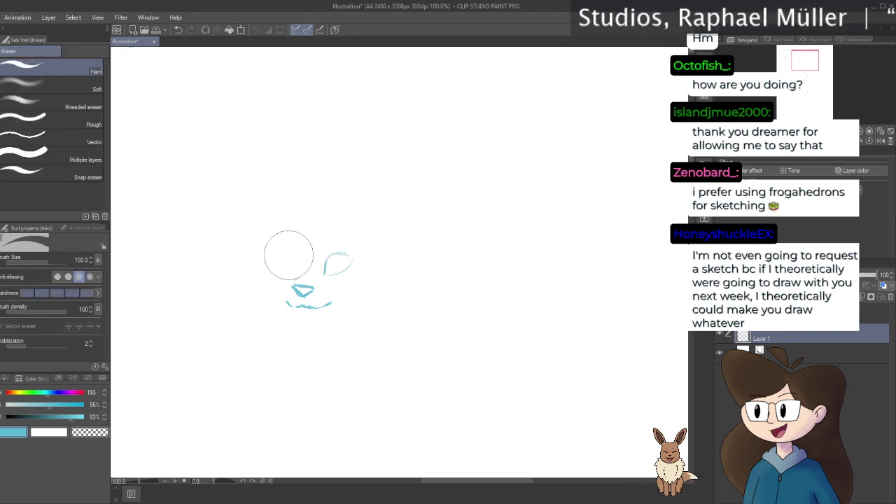
{"action": "key", "text": "bracketleft"}
{"action": "key", "text": "bracketleft"}
{"action": "key", "text": "bracketleft"}
{"action": "key", "text": "bracketleft"}
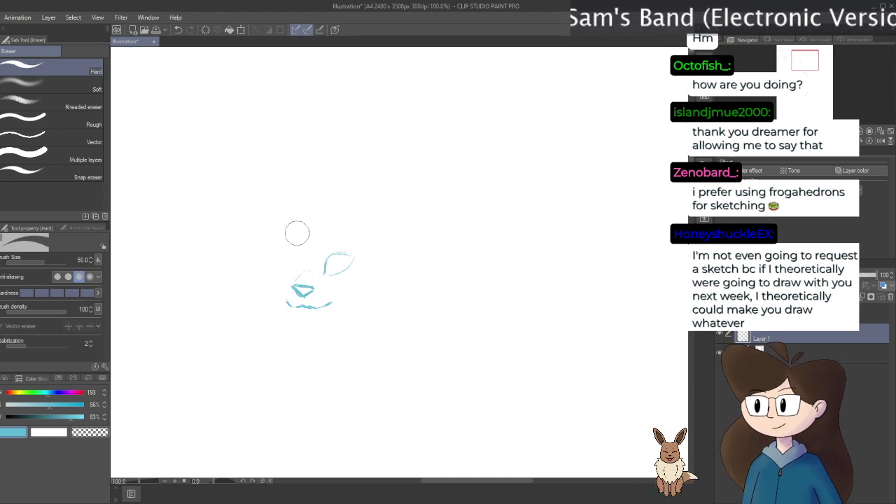
{"action": "left_click_drag", "start_coordinate": [320, 257], "coordinate": [343, 262]}
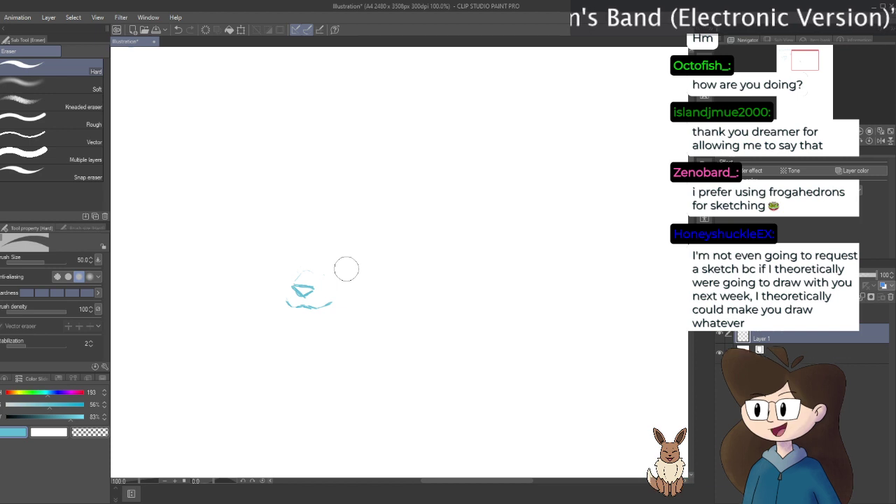
{"action": "key", "text": "b"}
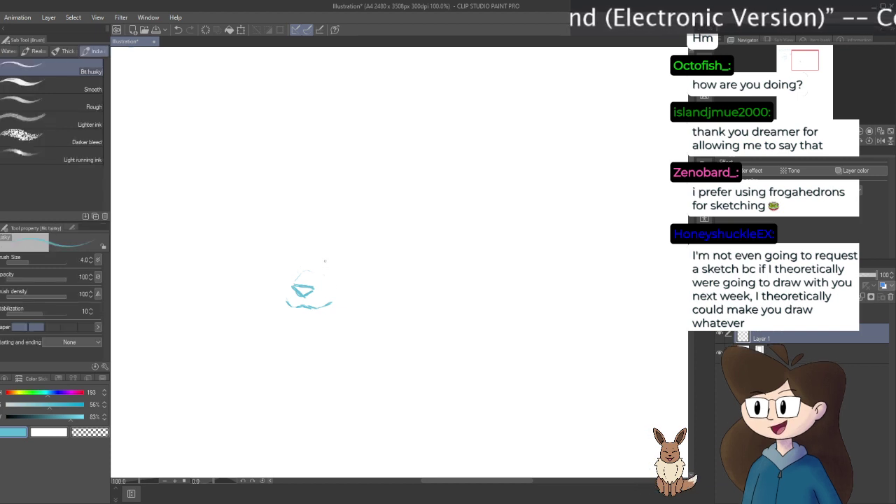
{"action": "left_click_drag", "start_coordinate": [323, 272], "coordinate": [323, 247]}
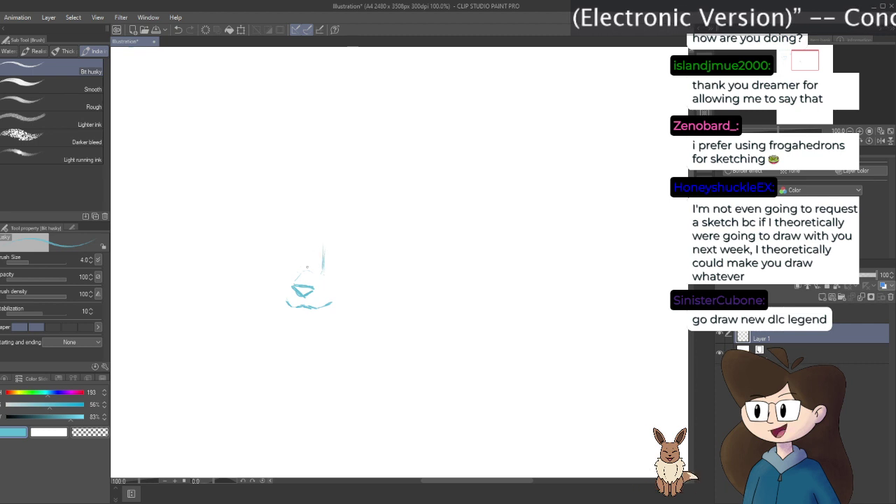
{"action": "key", "text": "e"}
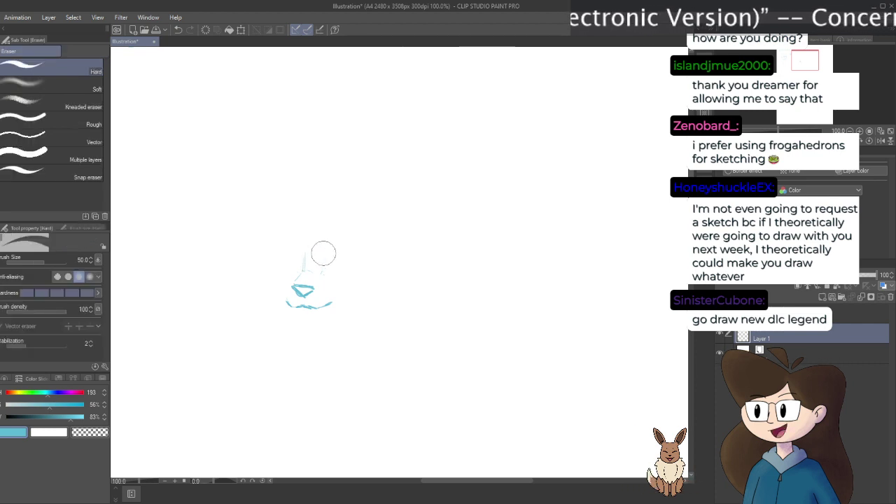
{"action": "left_click_drag", "start_coordinate": [304, 254], "coordinate": [303, 255]}
Sketch a narrow oval eye and a wider slanted eye above the small muzzle, one on each side of the nose
{"action": "key", "text": "b"}
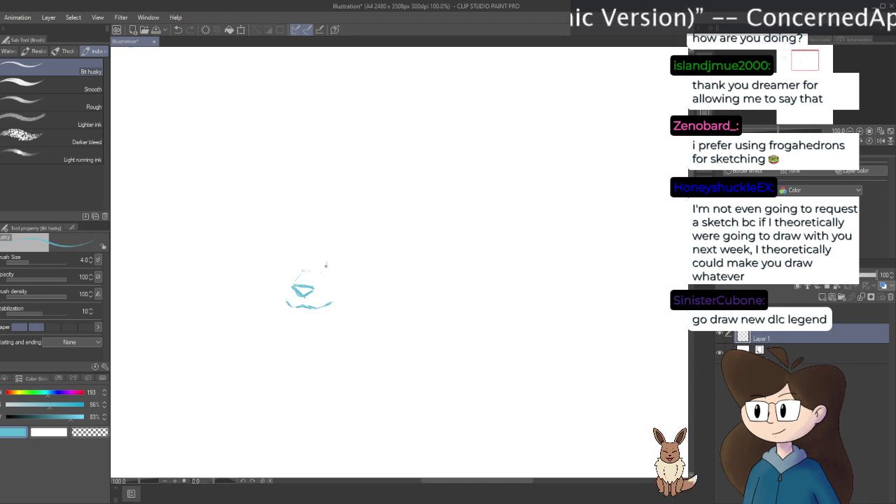
{"action": "left_click_drag", "start_coordinate": [326, 268], "coordinate": [347, 252]}
{"action": "left_click_drag", "start_coordinate": [329, 259], "coordinate": [353, 258]}
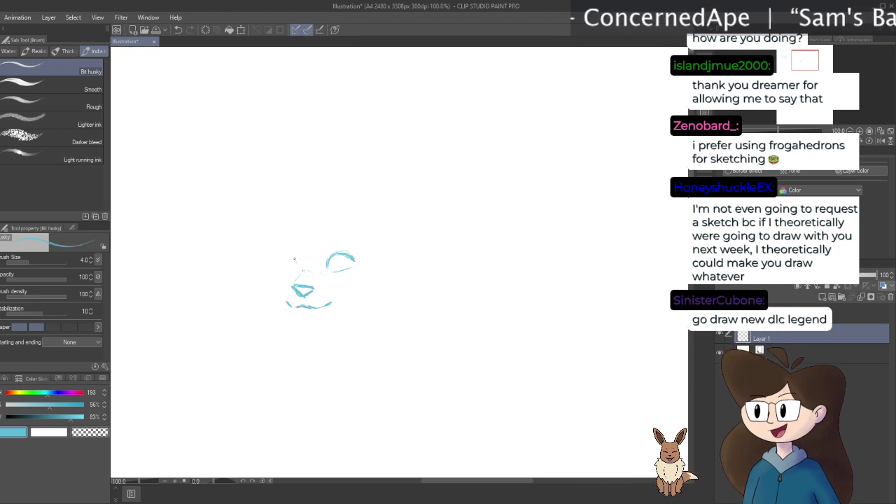
{"action": "mouse_move", "coordinate": [297, 258]}
{"action": "left_mouse_down"}
{"action": "mouse_move", "coordinate": [301, 269]}
{"action": "mouse_move", "coordinate": [294, 267]}
{"action": "left_mouse_up"}
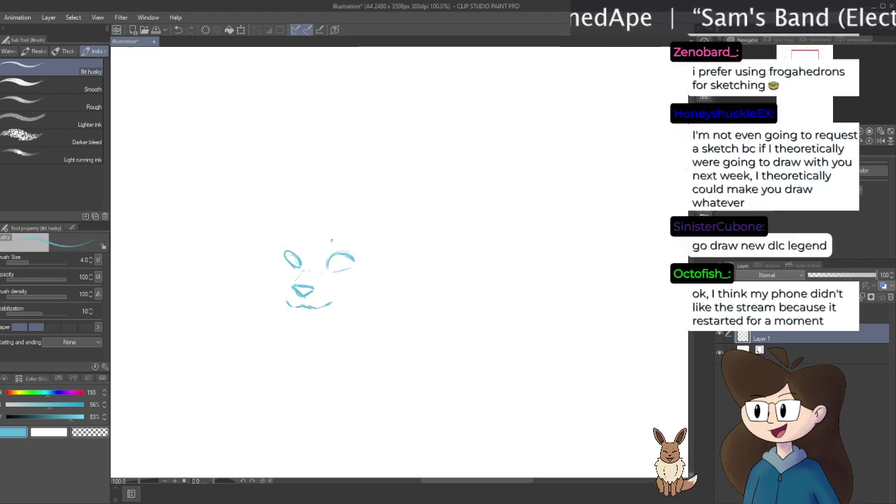
{"action": "mouse_move", "coordinate": [327, 246]}
{"action": "left_mouse_down"}
{"action": "mouse_move", "coordinate": [300, 252]}
{"action": "mouse_move", "coordinate": [342, 270]}
{"action": "mouse_move", "coordinate": [351, 252]}
{"action": "mouse_move", "coordinate": [319, 232]}
{"action": "mouse_move", "coordinate": [287, 257]}
{"action": "mouse_move", "coordinate": [309, 243]}
{"action": "mouse_move", "coordinate": [329, 287]}
{"action": "mouse_move", "coordinate": [291, 298]}
{"action": "mouse_move", "coordinate": [316, 273]}
{"action": "left_mouse_up"}
Erase the entire small face and undo a long trial stroke on the cleared canvas
{"action": "key", "text": "e"}
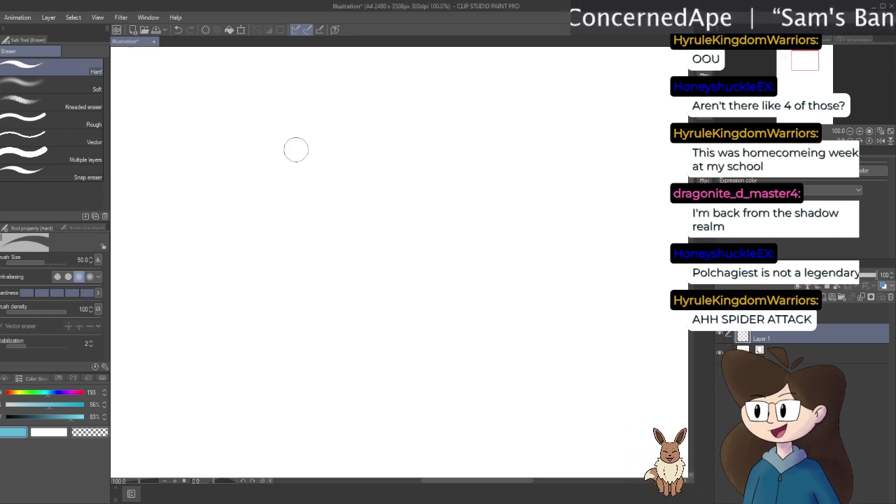
{"action": "key", "text": "b"}
{"action": "left_click_drag", "start_coordinate": [305, 172], "coordinate": [428, 243]}
{"action": "key", "text": "ctrl+z"}
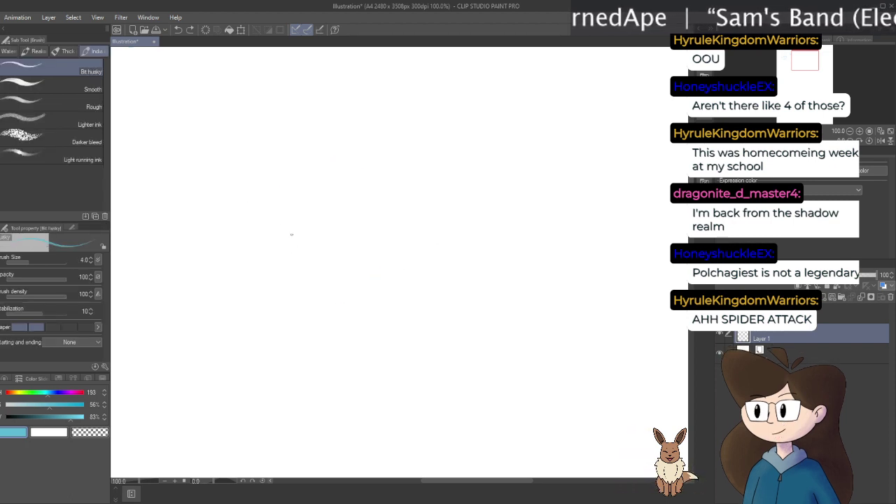
Sketch a larger pair of eyes for a new animal face: a narrow slanted oval and a wide almond shape opposite it
{"action": "mouse_move", "coordinate": [272, 249]}
{"action": "left_mouse_down"}
{"action": "mouse_move", "coordinate": [266, 225]}
{"action": "mouse_move", "coordinate": [245, 214]}
{"action": "mouse_move", "coordinate": [270, 247]}
{"action": "left_mouse_up"}
{"action": "left_click_drag", "start_coordinate": [241, 209], "coordinate": [270, 248]}
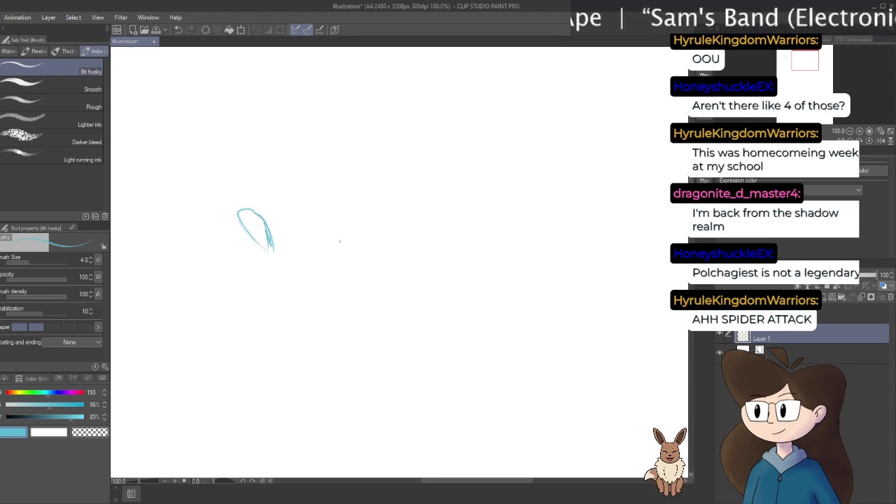
{"action": "mouse_move", "coordinate": [325, 246]}
{"action": "left_mouse_down"}
{"action": "mouse_move", "coordinate": [370, 212]}
{"action": "mouse_move", "coordinate": [389, 219]}
{"action": "left_mouse_up"}
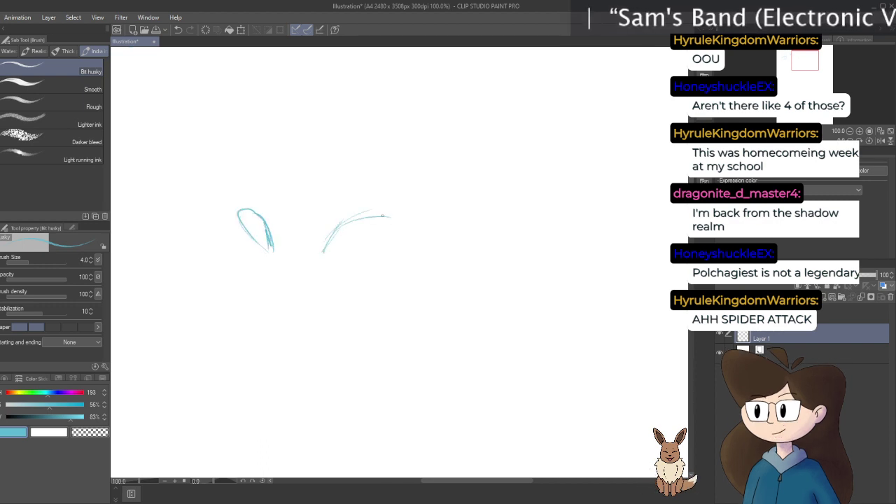
{"action": "mouse_move", "coordinate": [324, 253]}
{"action": "left_mouse_down"}
{"action": "mouse_move", "coordinate": [396, 238]}
{"action": "mouse_move", "coordinate": [385, 222]}
{"action": "left_mouse_up"}
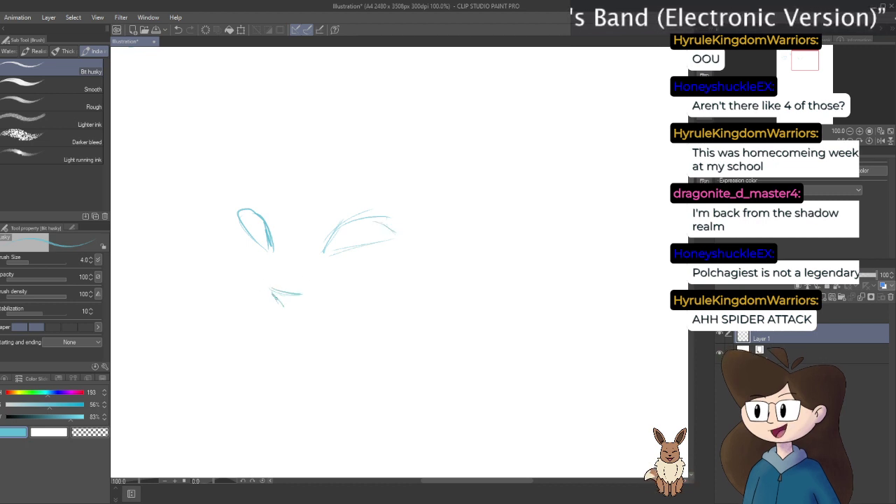
Sketch an inverted-triangle nose, a wide upturned mouth and a short chin line below the two eyes
{"action": "mouse_move", "coordinate": [287, 306]}
{"action": "left_mouse_down"}
{"action": "mouse_move", "coordinate": [300, 295]}
{"action": "mouse_move", "coordinate": [304, 327]}
{"action": "mouse_move", "coordinate": [338, 310]}
{"action": "left_mouse_up"}
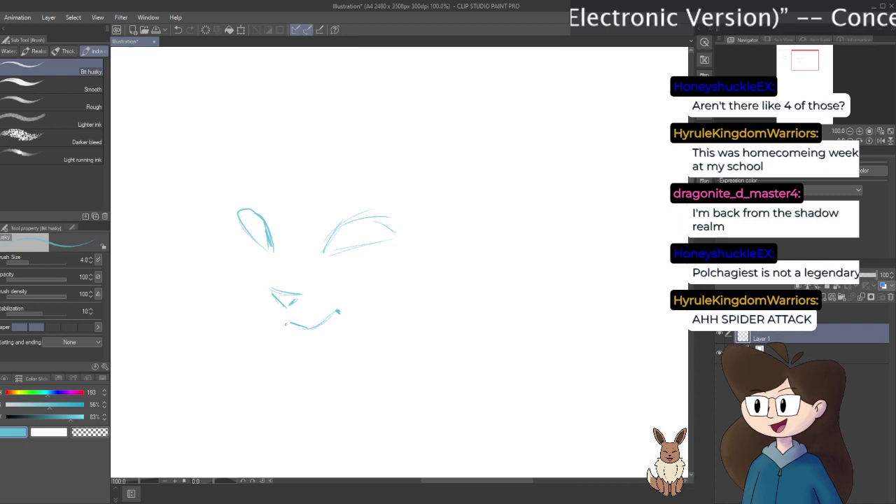
{"action": "left_click_drag", "start_coordinate": [289, 323], "coordinate": [264, 303]}
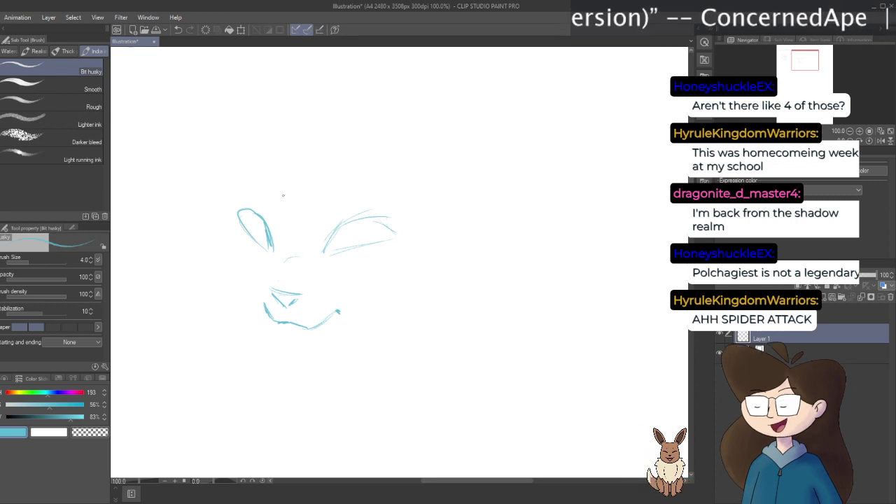
{"action": "left_click_drag", "start_coordinate": [283, 335], "coordinate": [295, 344]}
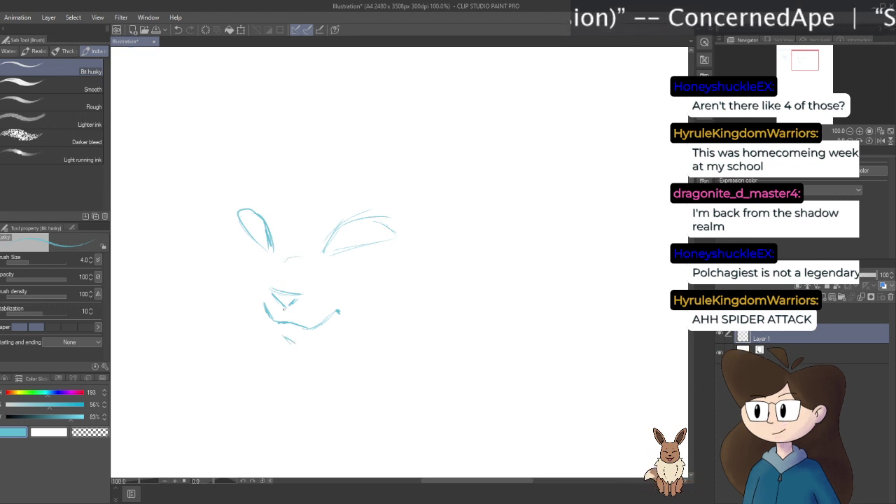
Erase the narrow oval eye, try a smaller version in its place, and undo the redrawn strokes
{"action": "key", "text": "e"}
{"action": "left_click_drag", "start_coordinate": [259, 223], "coordinate": [260, 230]}
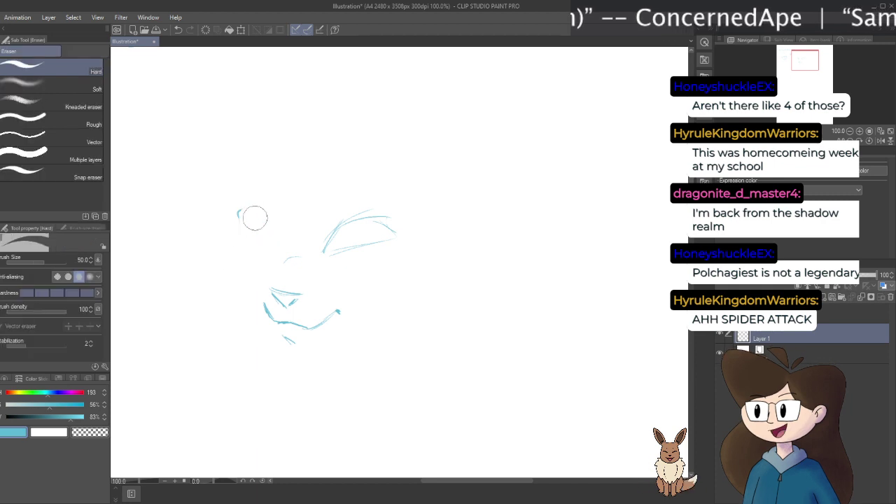
{"action": "key", "text": "b"}
{"action": "key", "text": "ctrl+z"}
{"action": "mouse_move", "coordinate": [265, 228]}
{"action": "left_mouse_down"}
{"action": "mouse_move", "coordinate": [249, 225]}
{"action": "mouse_move", "coordinate": [269, 254]}
{"action": "left_mouse_up"}
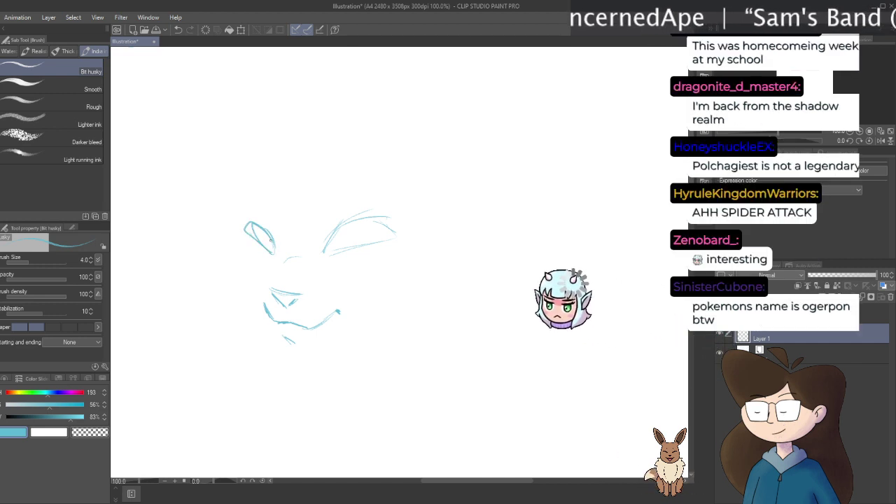
{"action": "key", "text": "ctrl+z"}
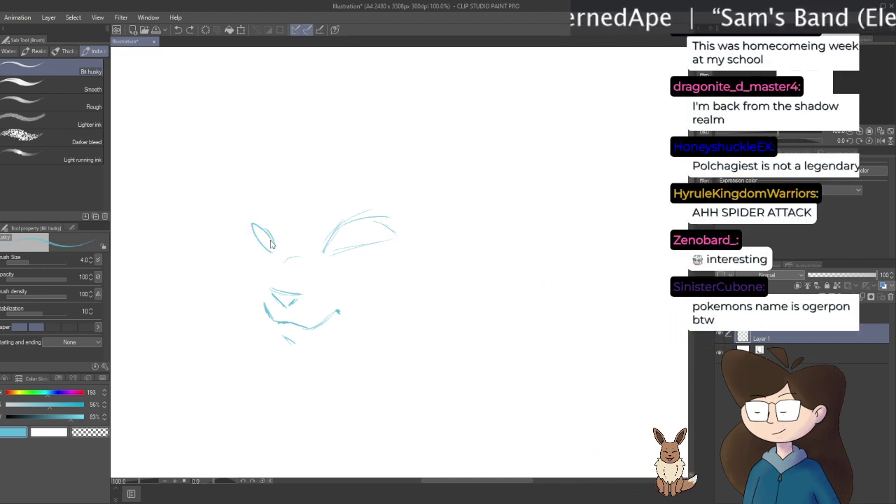
{"action": "key", "text": "ctrl+z"}
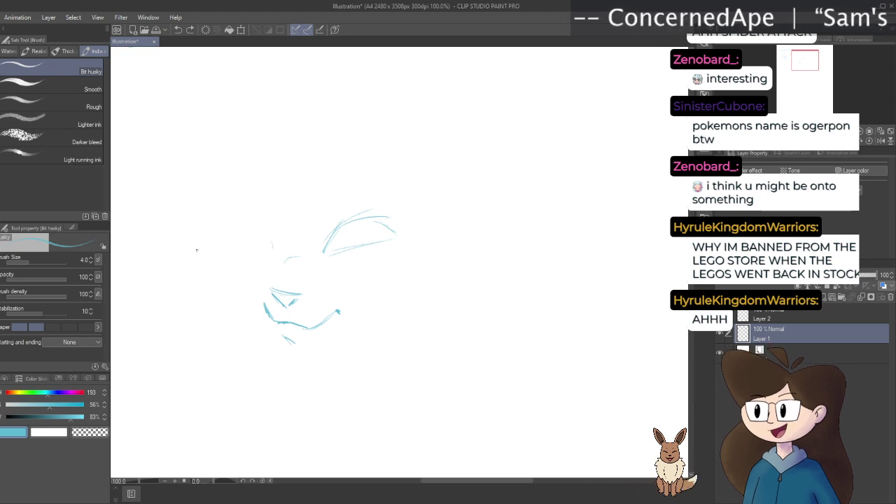
Sketch a creature's face on an empty area of the canvas, with slanted eyes, a jagged toothy mouth and a spiky crest
{"action": "mouse_move", "coordinate": [449, 190]}
{"action": "left_mouse_down"}
{"action": "mouse_move", "coordinate": [387, 250]}
{"action": "mouse_move", "coordinate": [266, 326]}
{"action": "mouse_move", "coordinate": [210, 302]}
{"action": "left_mouse_up"}
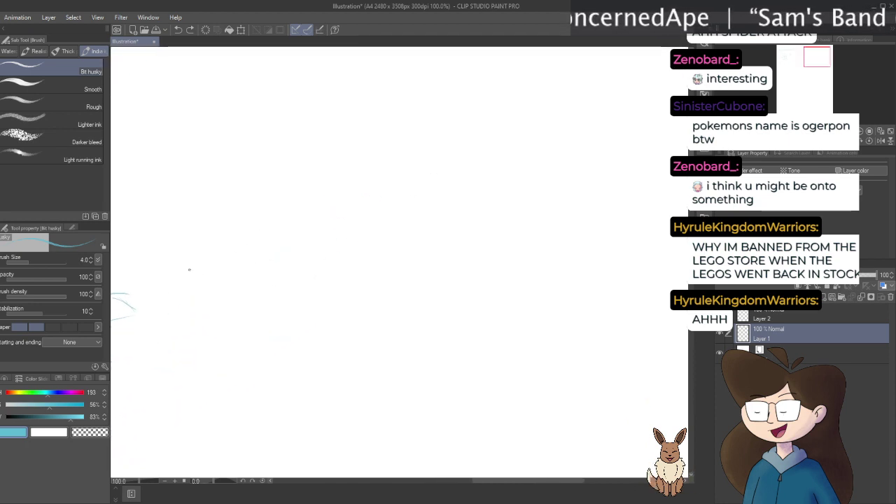
{"action": "left_click_drag", "start_coordinate": [248, 240], "coordinate": [215, 231]}
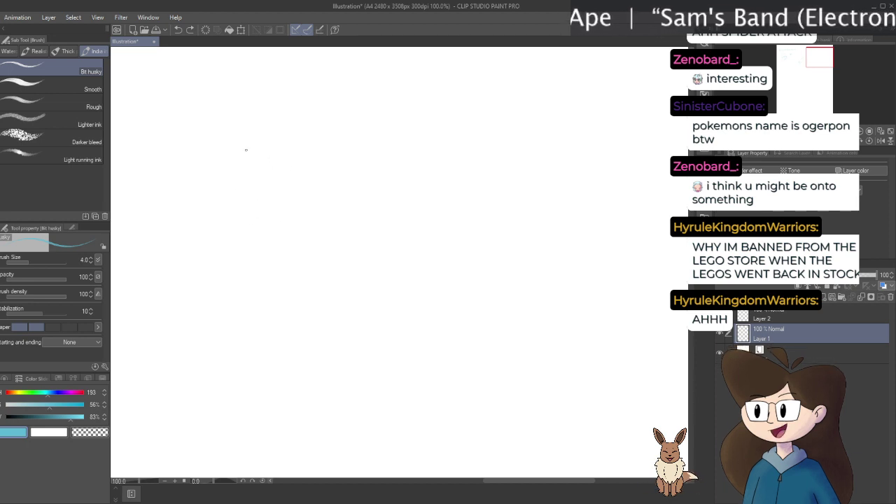
{"action": "mouse_move", "coordinate": [257, 149]}
{"action": "left_mouse_down"}
{"action": "mouse_move", "coordinate": [271, 187]}
{"action": "mouse_move", "coordinate": [242, 194]}
{"action": "mouse_move", "coordinate": [242, 219]}
{"action": "mouse_move", "coordinate": [258, 239]}
{"action": "mouse_move", "coordinate": [276, 241]}
{"action": "mouse_move", "coordinate": [289, 231]}
{"action": "mouse_move", "coordinate": [250, 240]}
{"action": "mouse_move", "coordinate": [242, 229]}
{"action": "mouse_move", "coordinate": [255, 262]}
{"action": "mouse_move", "coordinate": [277, 254]}
{"action": "mouse_move", "coordinate": [283, 210]}
{"action": "mouse_move", "coordinate": [283, 218]}
{"action": "mouse_move", "coordinate": [255, 227]}
{"action": "left_mouse_up"}
{"action": "left_click_drag", "start_coordinate": [265, 188], "coordinate": [266, 216]}
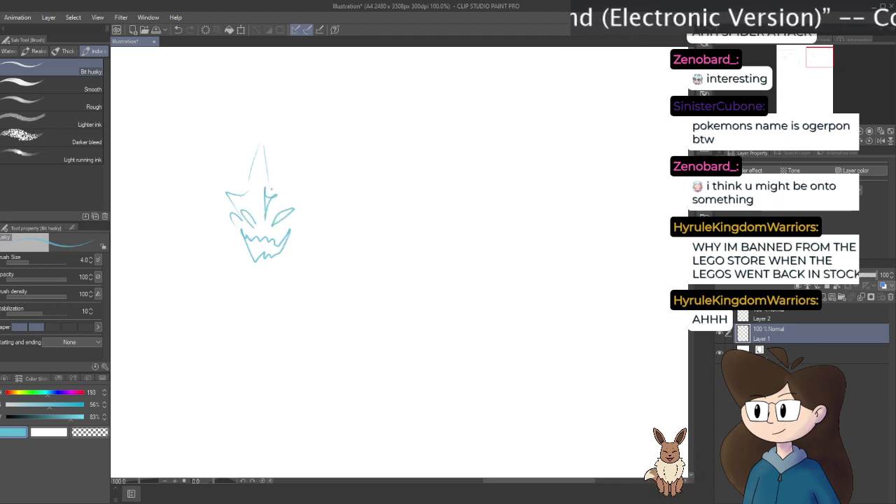
{"action": "mouse_move", "coordinate": [275, 172]}
{"action": "left_mouse_down"}
{"action": "mouse_move", "coordinate": [294, 160]}
{"action": "mouse_move", "coordinate": [286, 202]}
{"action": "left_mouse_up"}
{"action": "left_click_drag", "start_coordinate": [234, 180], "coordinate": [247, 179]}
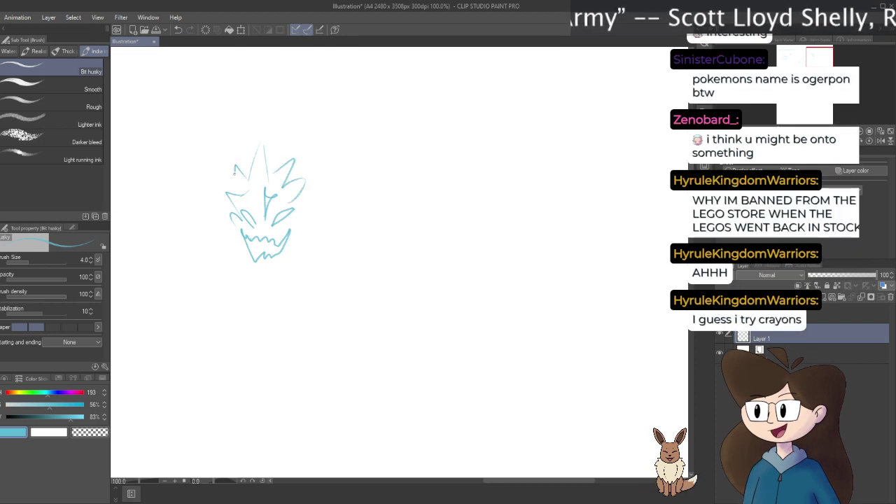
Add a large rounded lobe and a smaller one beneath it on each side of the creature's head, like butterfly wings
{"action": "mouse_move", "coordinate": [313, 173]}
{"action": "left_mouse_down"}
{"action": "mouse_move", "coordinate": [371, 156]}
{"action": "mouse_move", "coordinate": [350, 246]}
{"action": "left_mouse_up"}
{"action": "left_click_drag", "start_coordinate": [309, 224], "coordinate": [350, 256]}
{"action": "mouse_move", "coordinate": [231, 176]}
{"action": "left_mouse_down"}
{"action": "mouse_move", "coordinate": [208, 133]}
{"action": "mouse_move", "coordinate": [187, 165]}
{"action": "mouse_move", "coordinate": [220, 217]}
{"action": "mouse_move", "coordinate": [206, 243]}
{"action": "left_mouse_up"}
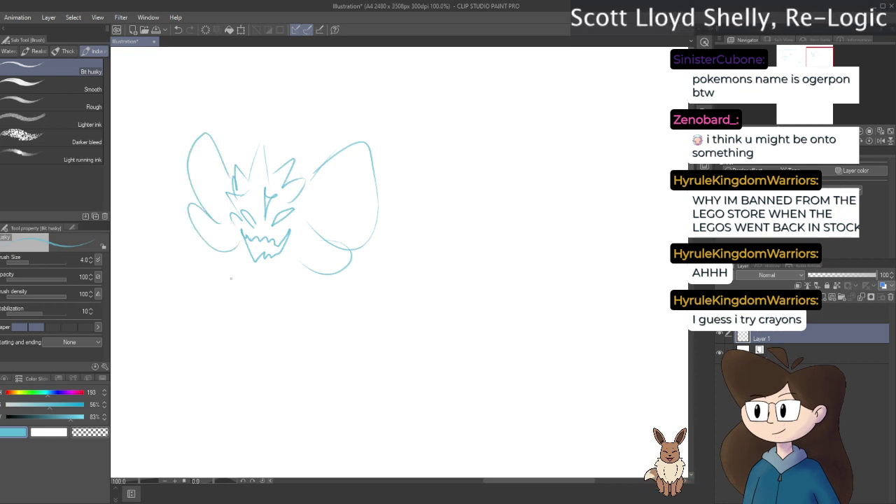
Draw two long, thin legs ending in clawed paws below the creature's head
{"action": "left_click_drag", "start_coordinate": [230, 287], "coordinate": [214, 319]}
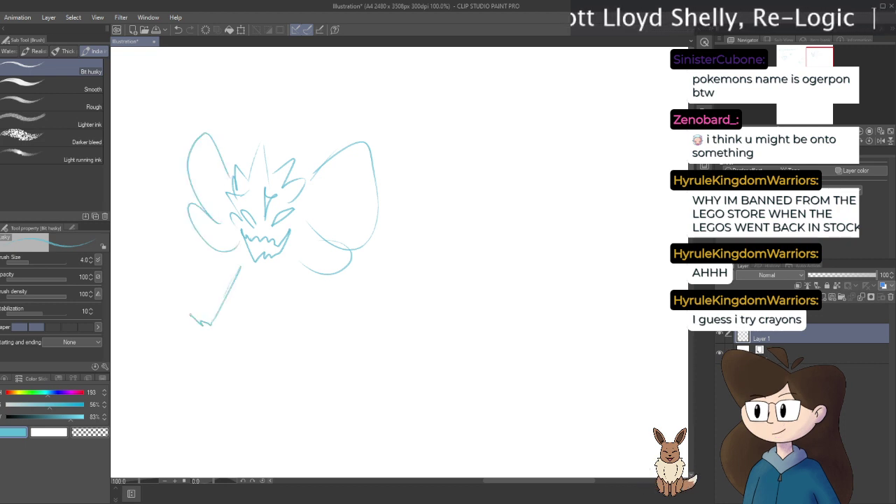
{"action": "left_click_drag", "start_coordinate": [256, 271], "coordinate": [219, 340]}
{"action": "left_click_drag", "start_coordinate": [271, 281], "coordinate": [257, 335]}
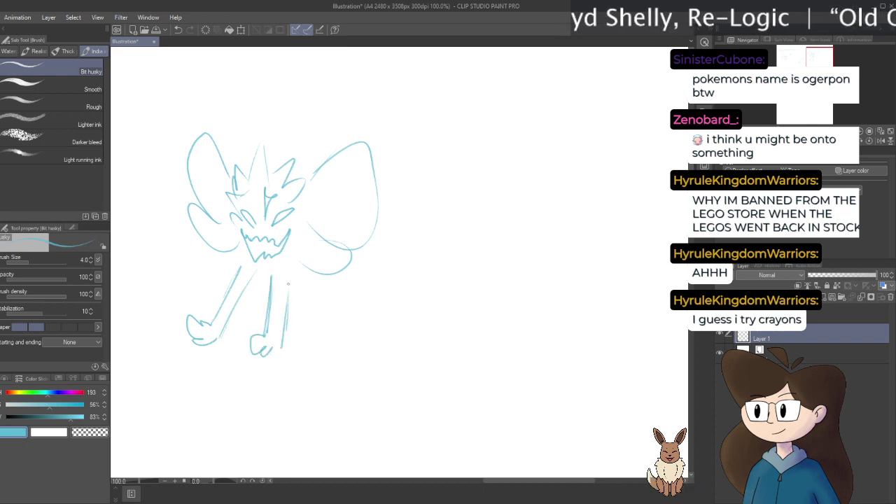
Add ragged fur around the tops of the creature's legs and leaf-shaped tufts on both cheeks
{"action": "left_click_drag", "start_coordinate": [274, 264], "coordinate": [291, 281]}
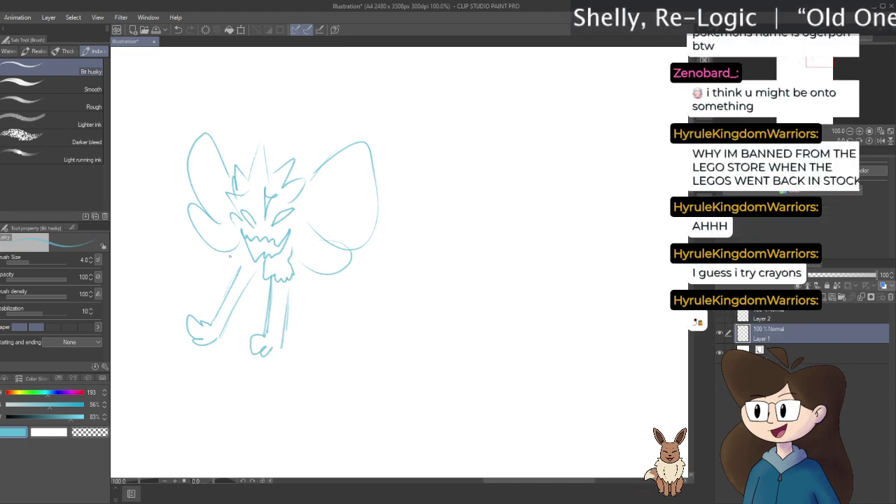
{"action": "left_click_drag", "start_coordinate": [239, 251], "coordinate": [235, 270]}
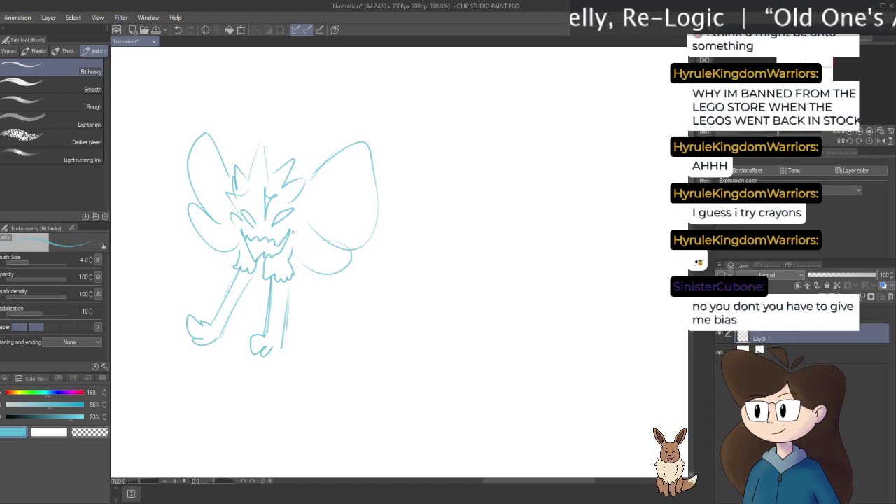
{"action": "left_click_drag", "start_coordinate": [297, 231], "coordinate": [295, 249]}
{"action": "left_click_drag", "start_coordinate": [230, 244], "coordinate": [246, 259]}
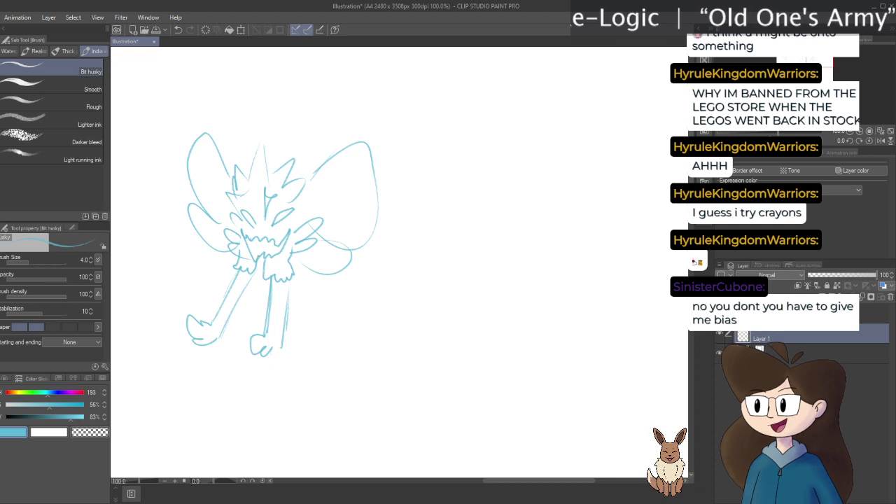
Draw two tall pointed ears behind the creature's crest and a curled stem rising from the top of its head
{"action": "left_click_drag", "start_coordinate": [310, 140], "coordinate": [299, 178]}
{"action": "left_click_drag", "start_coordinate": [219, 143], "coordinate": [233, 175]}
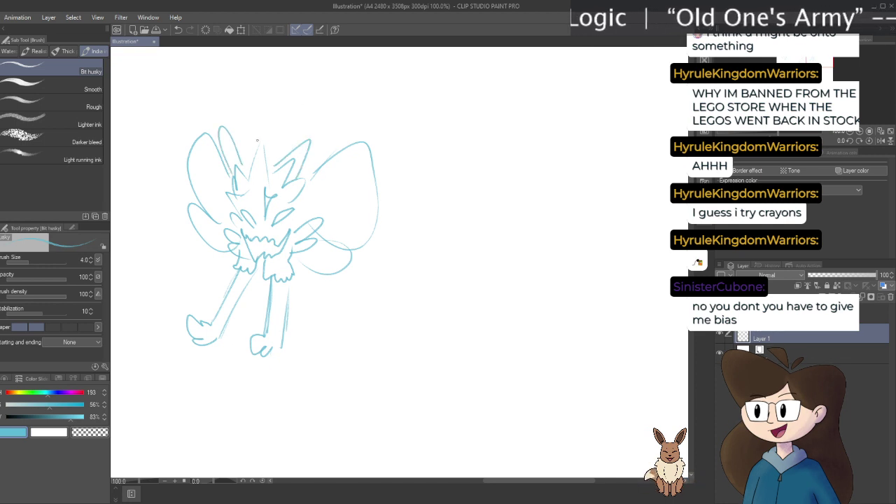
{"action": "mouse_move", "coordinate": [257, 146]}
{"action": "left_mouse_down"}
{"action": "mouse_move", "coordinate": [288, 117]}
{"action": "mouse_move", "coordinate": [267, 133]}
{"action": "mouse_move", "coordinate": [288, 157]}
{"action": "left_mouse_up"}
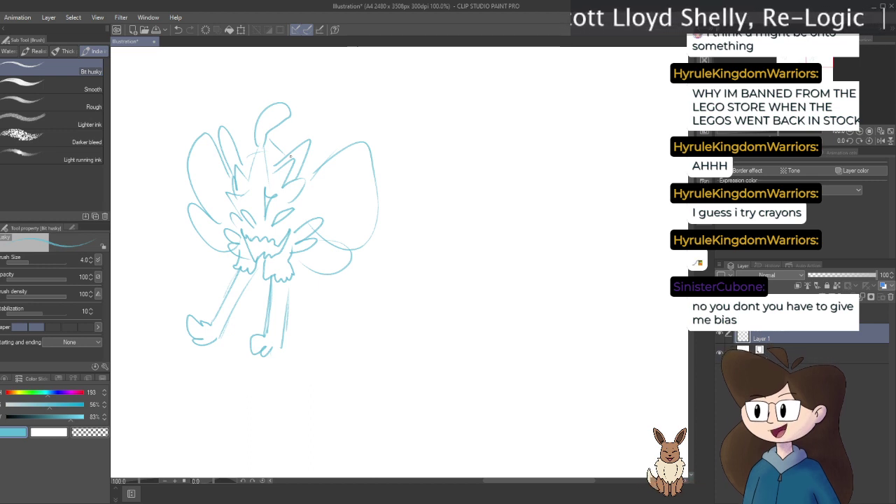
Redraw the animal face's missing narrow eye as an open slanted oval, undoing the first attempt and a stray extra stroke
{"action": "left_click_drag", "start_coordinate": [246, 355], "coordinate": [520, 323]}
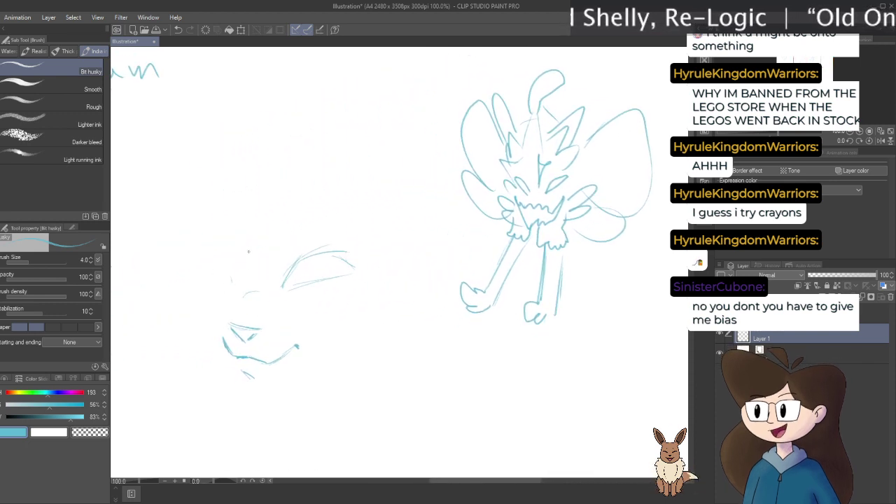
{"action": "left_click_drag", "start_coordinate": [227, 268], "coordinate": [230, 286]}
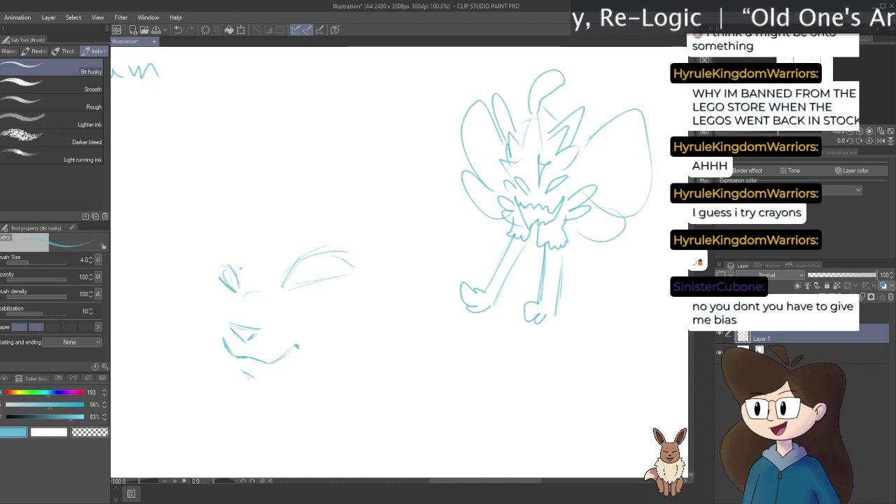
{"action": "key", "text": "ctrl+z"}
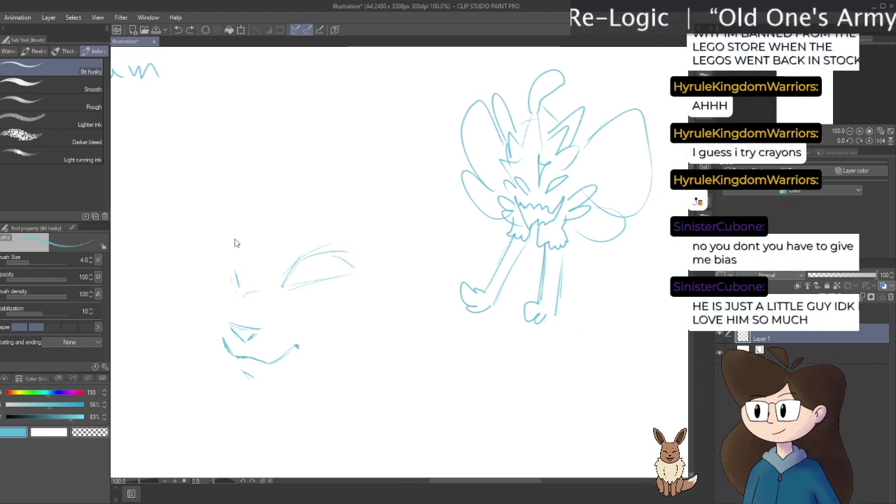
{"action": "left_click_drag", "start_coordinate": [212, 264], "coordinate": [231, 274]}
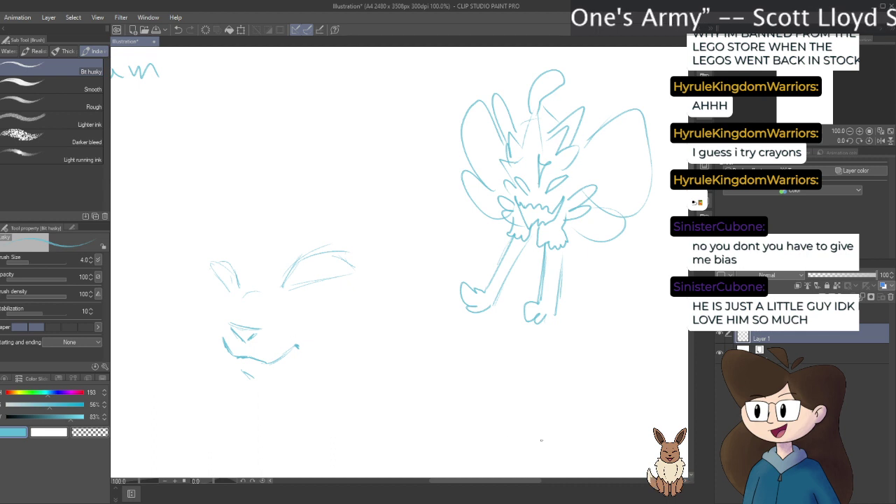
{"action": "left_click_drag", "start_coordinate": [237, 278], "coordinate": [403, 81]}
{"action": "key", "text": "ctrl+z"}
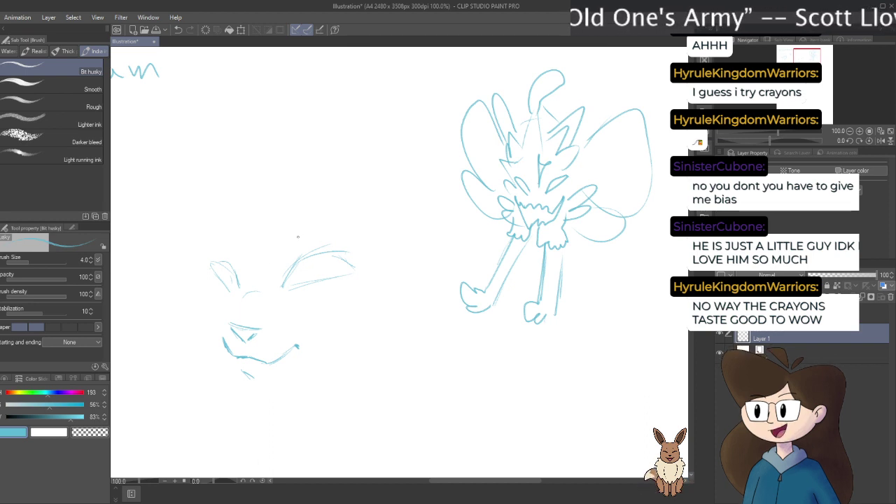
Add small oval brow marks above both of the animal face's eyes and a slit pupil inside each eye
{"action": "left_click_drag", "start_coordinate": [297, 235], "coordinate": [289, 253]}
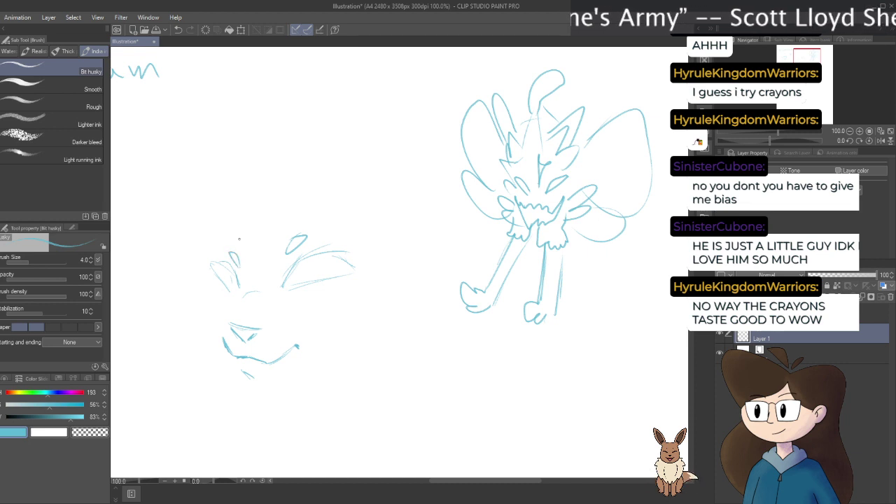
{"action": "key", "text": "ctrl+z"}
{"action": "left_click_drag", "start_coordinate": [237, 264], "coordinate": [239, 247]}
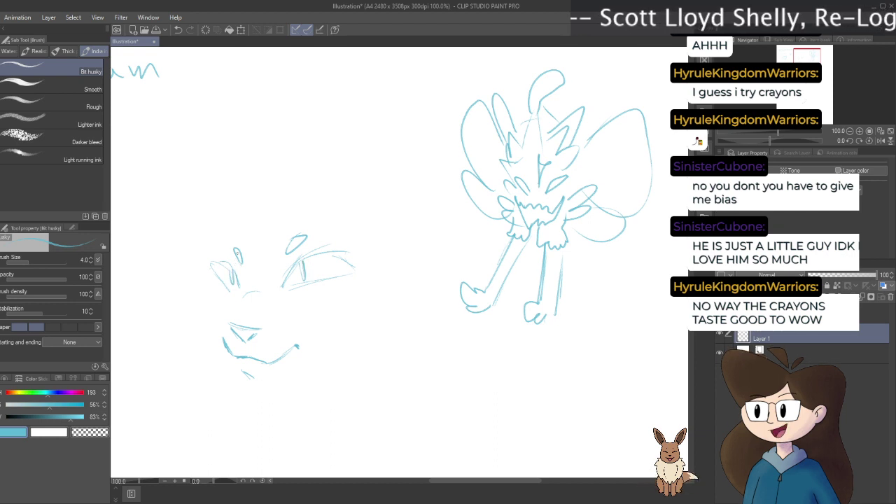
{"action": "left_click_drag", "start_coordinate": [234, 332], "coordinate": [245, 341]}
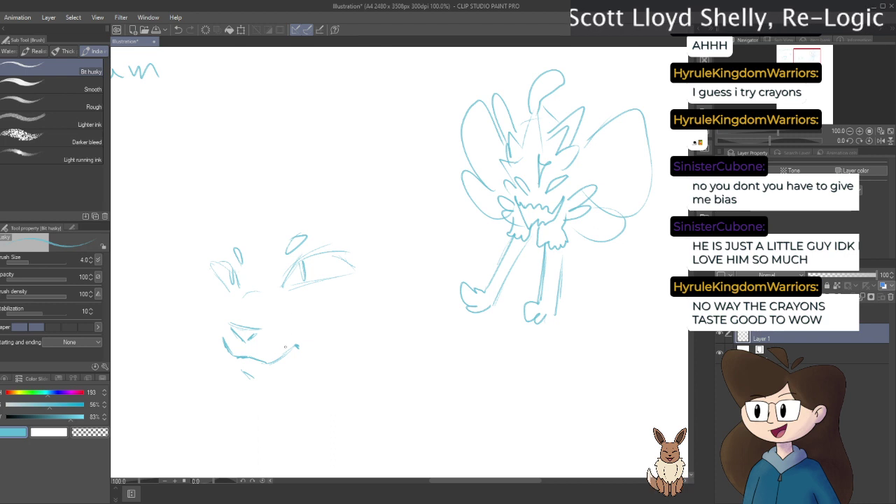
{"action": "key", "text": "e"}
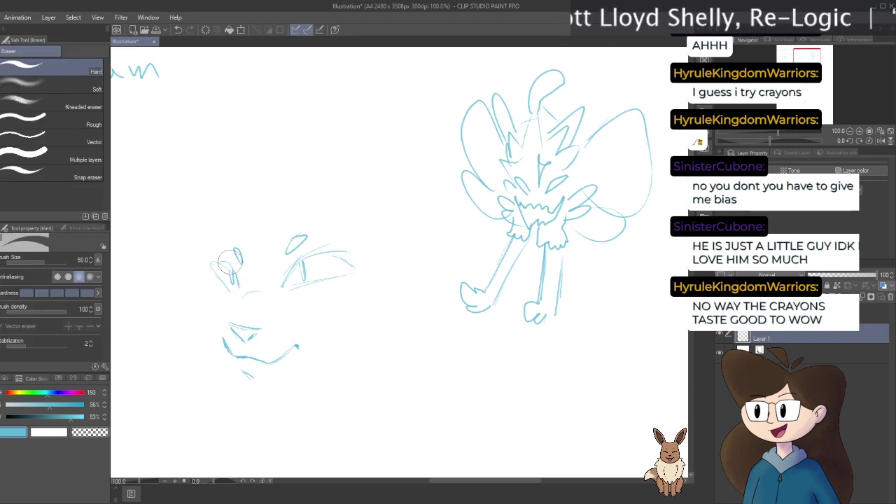
{"action": "key", "text": "b"}
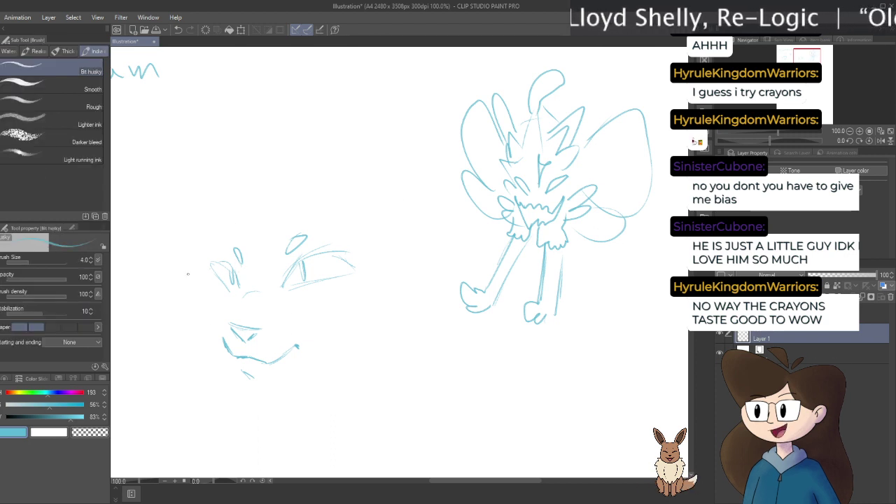
Sketch curved cheek contours on both sides of the animal face and short temple marks above them
{"action": "left_click_drag", "start_coordinate": [202, 304], "coordinate": [199, 287]}
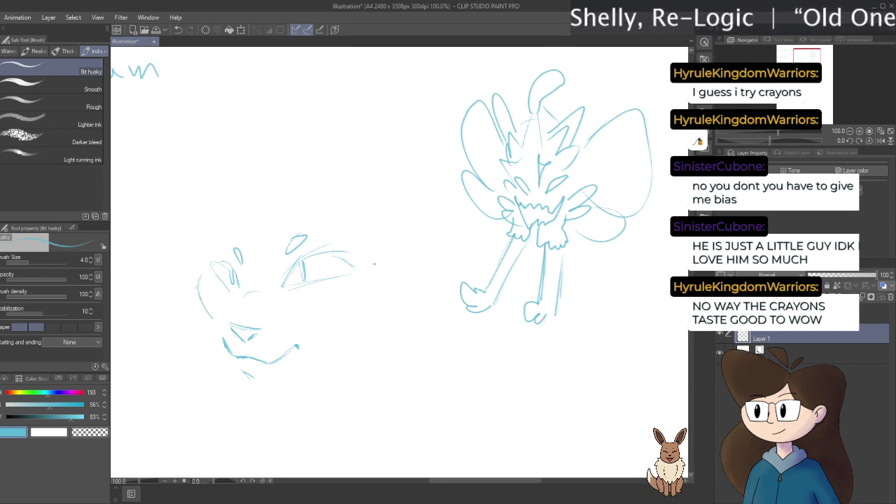
{"action": "mouse_move", "coordinate": [376, 265]}
{"action": "left_mouse_down"}
{"action": "mouse_move", "coordinate": [385, 285]}
{"action": "mouse_move", "coordinate": [365, 310]}
{"action": "left_mouse_up"}
{"action": "left_click_drag", "start_coordinate": [360, 225], "coordinate": [369, 245]}
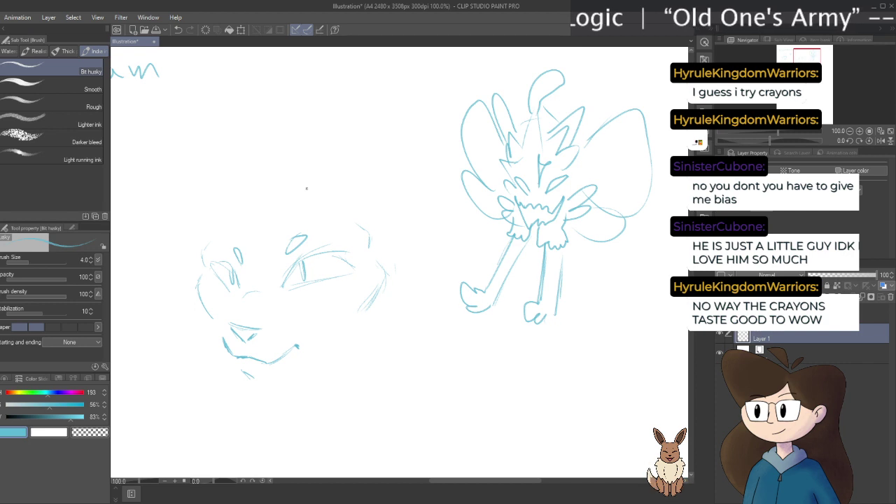
{"action": "mouse_move", "coordinate": [309, 203]}
{"action": "left_mouse_down"}
{"action": "mouse_move", "coordinate": [312, 143]}
{"action": "mouse_move", "coordinate": [332, 149]}
{"action": "mouse_move", "coordinate": [357, 203]}
{"action": "left_mouse_up"}
{"action": "left_click_drag", "start_coordinate": [340, 154], "coordinate": [365, 222]}
{"action": "left_click_drag", "start_coordinate": [231, 176], "coordinate": [242, 210]}
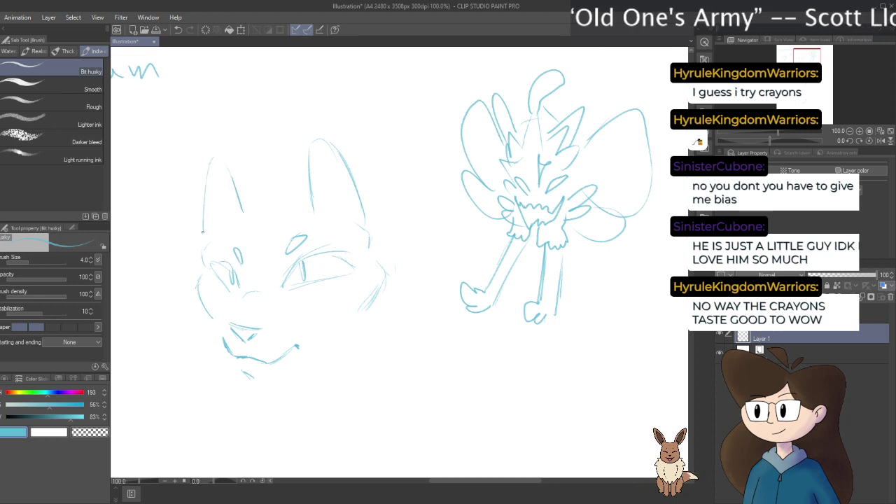
{"action": "key", "text": "ctrl+z"}
{"action": "key", "text": "ctrl+z"}
{"action": "key", "text": "ctrl+z"}
{"action": "key", "text": "ctrl+z"}
{"action": "key", "text": "ctrl+z"}
{"action": "key", "text": "ctrl+z"}
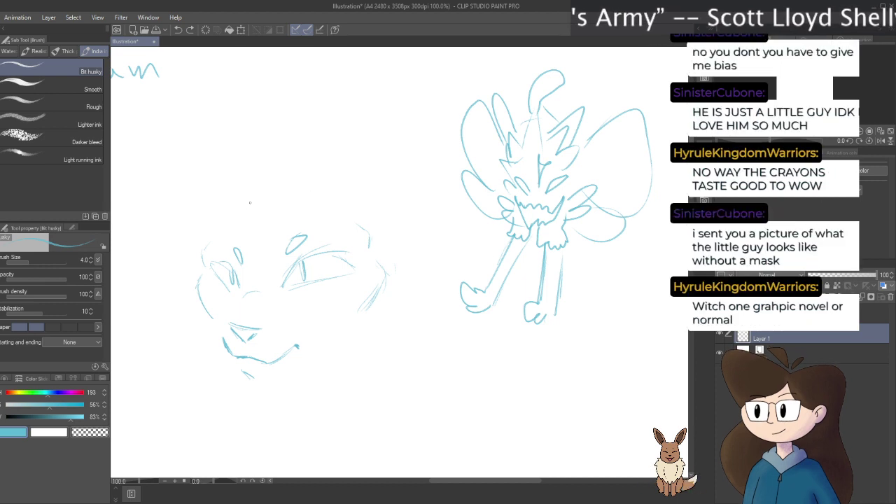
Draw the skull's top arc and a chin line under the mouth, and erase the near cheek contour
{"action": "left_click_drag", "start_coordinate": [243, 204], "coordinate": [312, 177]}
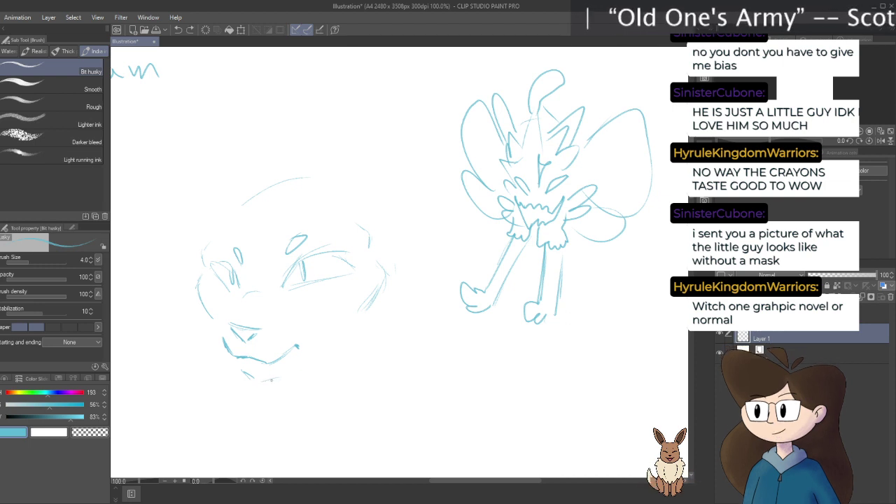
{"action": "key", "text": "ctrl+z"}
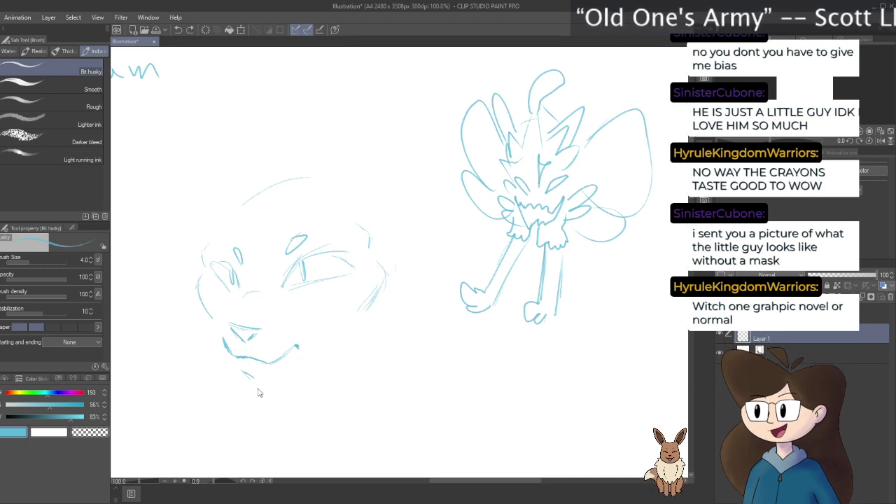
{"action": "left_click_drag", "start_coordinate": [274, 379], "coordinate": [298, 363]}
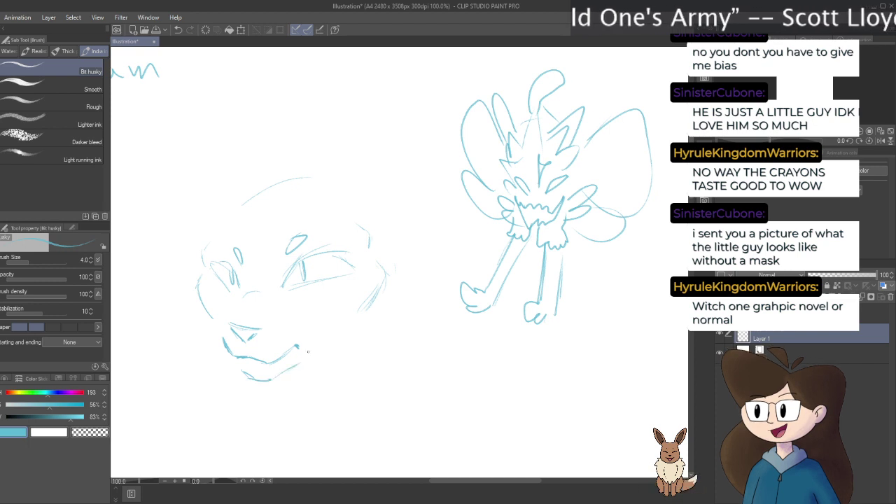
{"action": "key", "text": "e"}
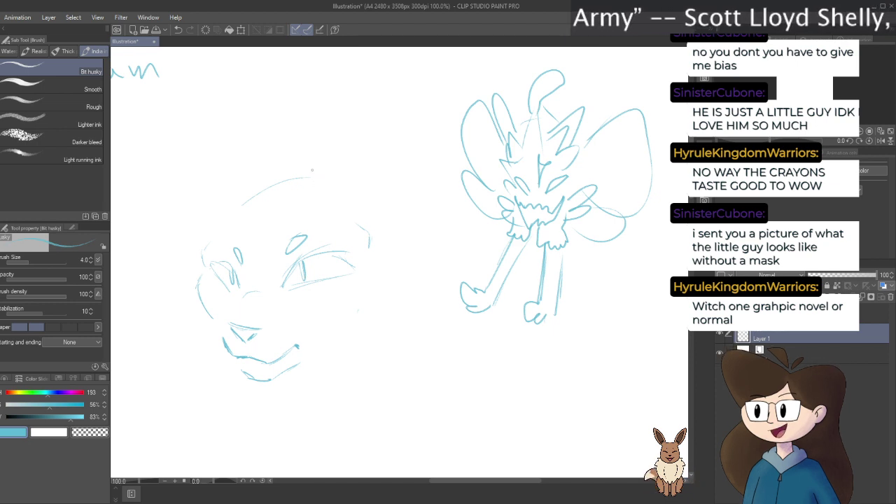
{"action": "mouse_move", "coordinate": [314, 192]}
{"action": "left_mouse_down"}
{"action": "mouse_move", "coordinate": [313, 122]}
{"action": "mouse_move", "coordinate": [341, 156]}
{"action": "mouse_move", "coordinate": [331, 131]}
{"action": "left_mouse_up"}
{"action": "left_click_drag", "start_coordinate": [364, 190], "coordinate": [367, 217]}
{"action": "key", "text": "ctrl+z"}
{"action": "key", "text": "ctrl+z"}
{"action": "key", "text": "ctrl+z"}
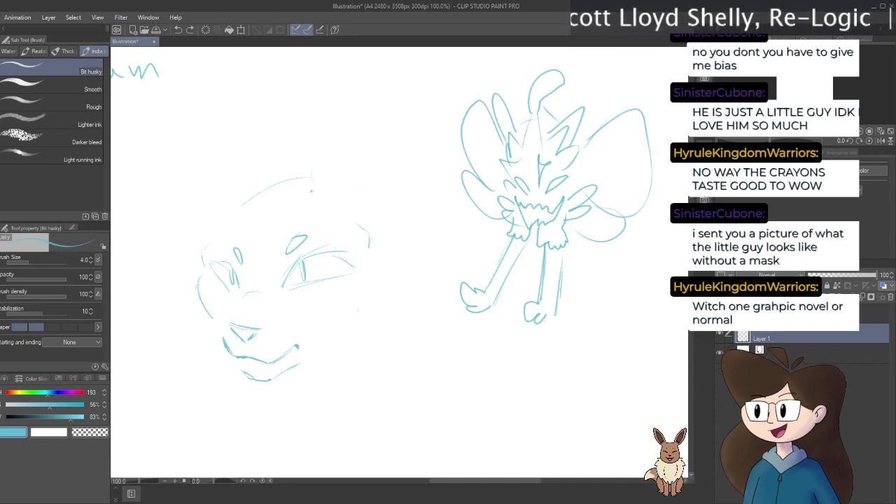
Draw the near ear as a tall point on a curved base, undoing and redrawing its outer edge farther out
{"action": "left_click_drag", "start_coordinate": [312, 194], "coordinate": [349, 220]}
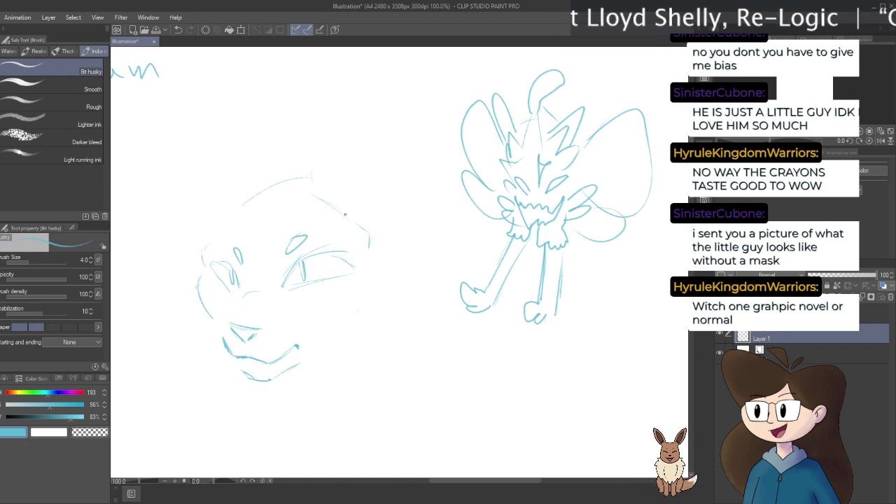
{"action": "mouse_move", "coordinate": [312, 191]}
{"action": "left_mouse_down"}
{"action": "mouse_move", "coordinate": [350, 194]}
{"action": "mouse_move", "coordinate": [335, 180]}
{"action": "mouse_move", "coordinate": [361, 224]}
{"action": "mouse_move", "coordinate": [343, 187]}
{"action": "mouse_move", "coordinate": [356, 224]}
{"action": "mouse_move", "coordinate": [314, 196]}
{"action": "mouse_move", "coordinate": [325, 135]}
{"action": "mouse_move", "coordinate": [310, 186]}
{"action": "mouse_move", "coordinate": [317, 141]}
{"action": "mouse_move", "coordinate": [364, 206]}
{"action": "left_mouse_up"}
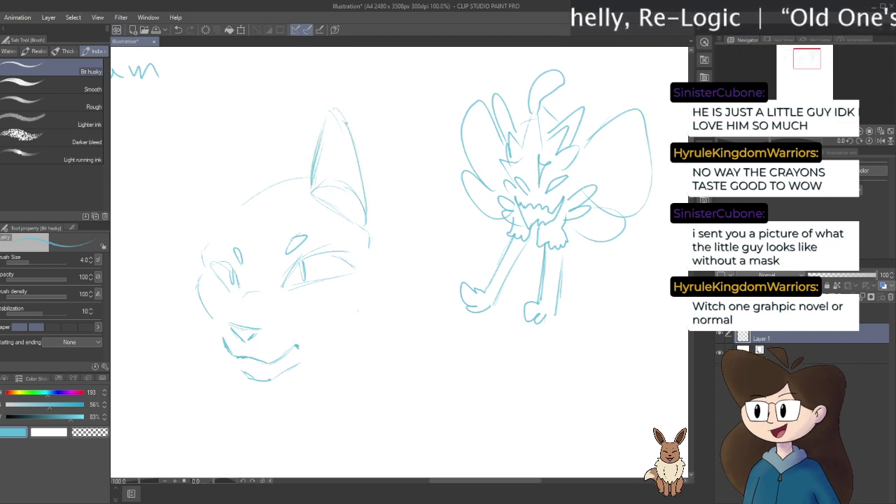
{"action": "key", "text": "ctrl+z"}
{"action": "key", "text": "ctrl+z"}
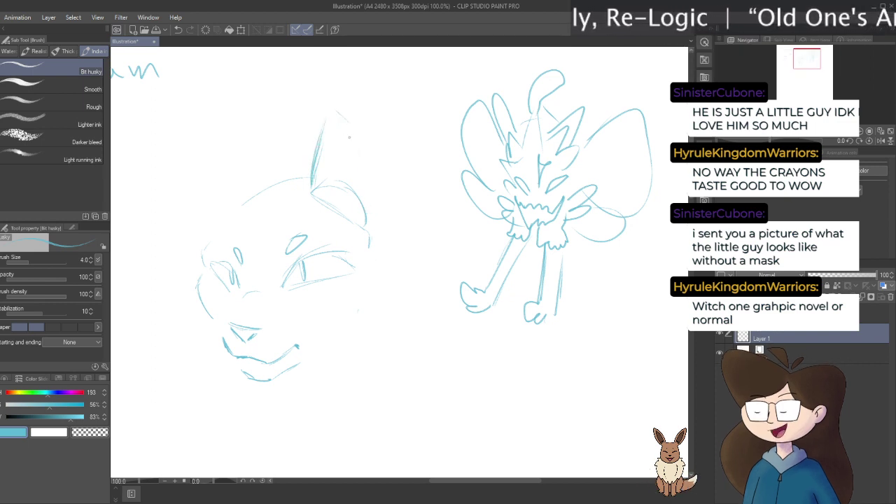
{"action": "mouse_move", "coordinate": [336, 110]}
{"action": "left_mouse_down"}
{"action": "mouse_move", "coordinate": [374, 206]}
{"action": "mouse_move", "coordinate": [362, 216]}
{"action": "left_mouse_up"}
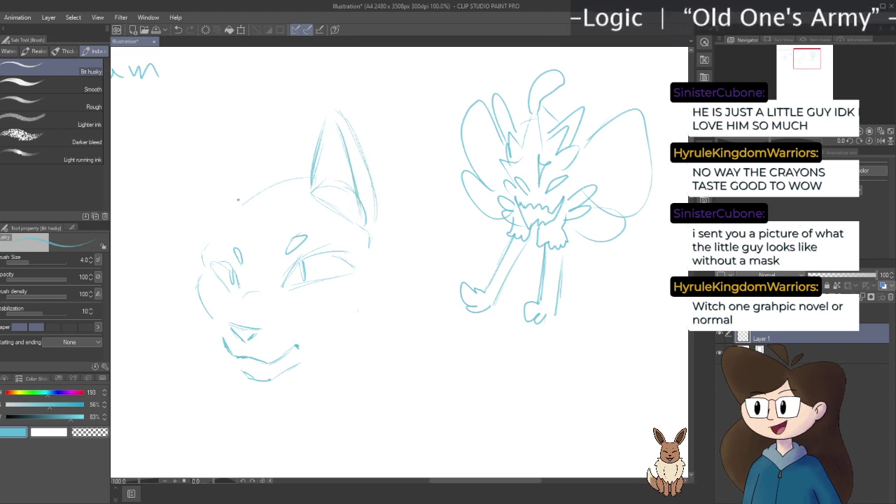
Extend the skull line down to the far temple and draw the pointed far ear on it
{"action": "left_click_drag", "start_coordinate": [232, 220], "coordinate": [217, 234]}
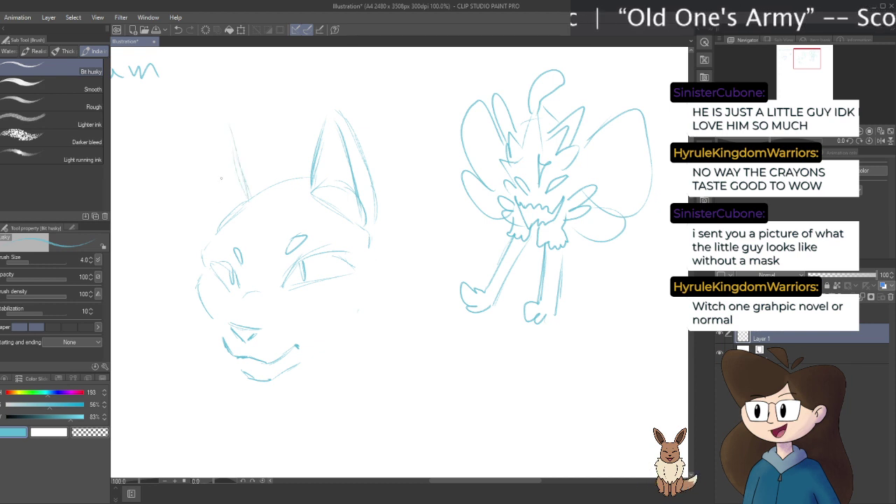
{"action": "left_click_drag", "start_coordinate": [216, 171], "coordinate": [210, 245]}
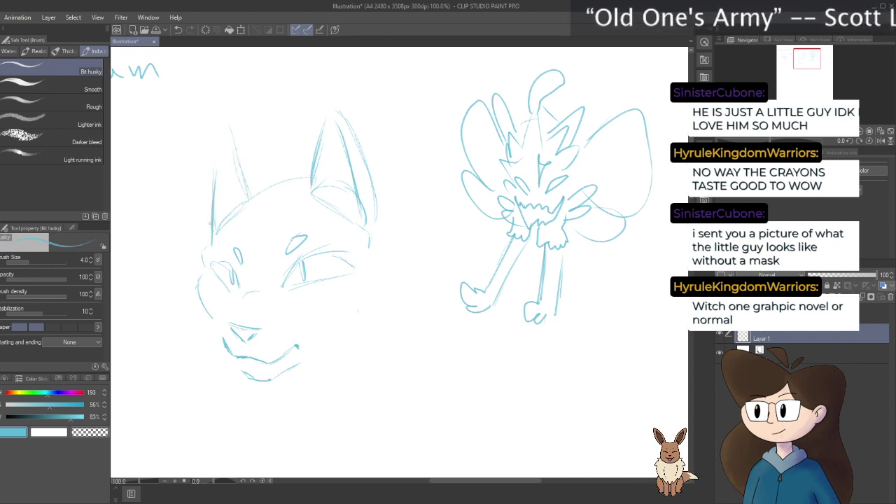
{"action": "mouse_move", "coordinate": [214, 185]}
{"action": "left_mouse_down"}
{"action": "mouse_move", "coordinate": [248, 195]}
{"action": "mouse_move", "coordinate": [227, 149]}
{"action": "mouse_move", "coordinate": [211, 175]}
{"action": "left_mouse_up"}
Erase the near ear's upper part and redraw it shorter, with a rounded tip and a flared outer edge
{"action": "key", "text": "e"}
{"action": "left_click_drag", "start_coordinate": [346, 106], "coordinate": [372, 167]}
{"action": "key", "text": "p"}
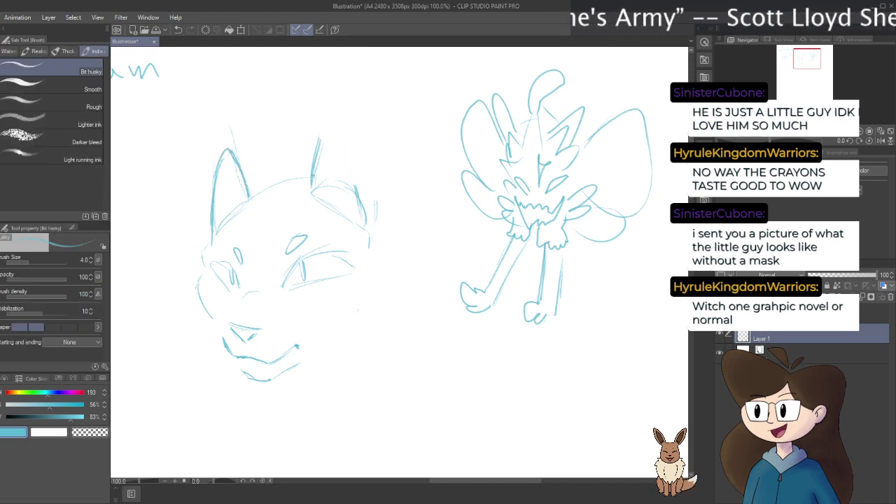
{"action": "left_click_drag", "start_coordinate": [317, 166], "coordinate": [325, 130]}
{"action": "left_click_drag", "start_coordinate": [330, 128], "coordinate": [346, 156]}
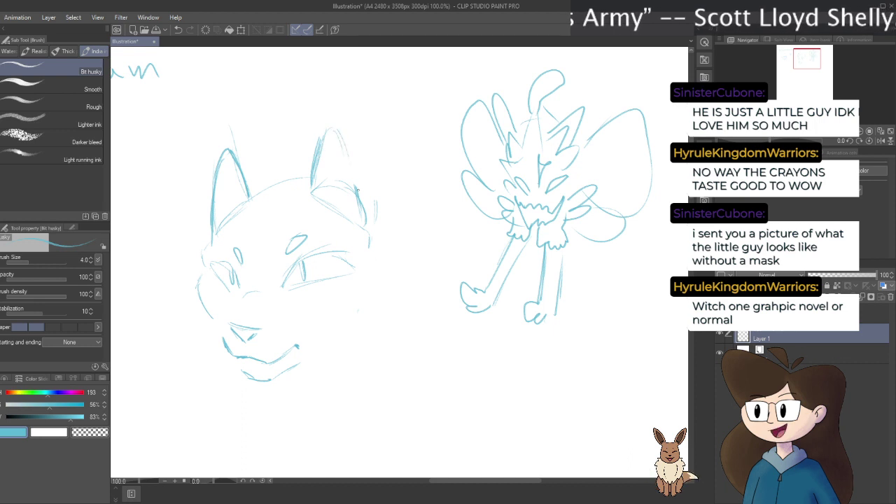
{"action": "left_click_drag", "start_coordinate": [350, 160], "coordinate": [384, 214]}
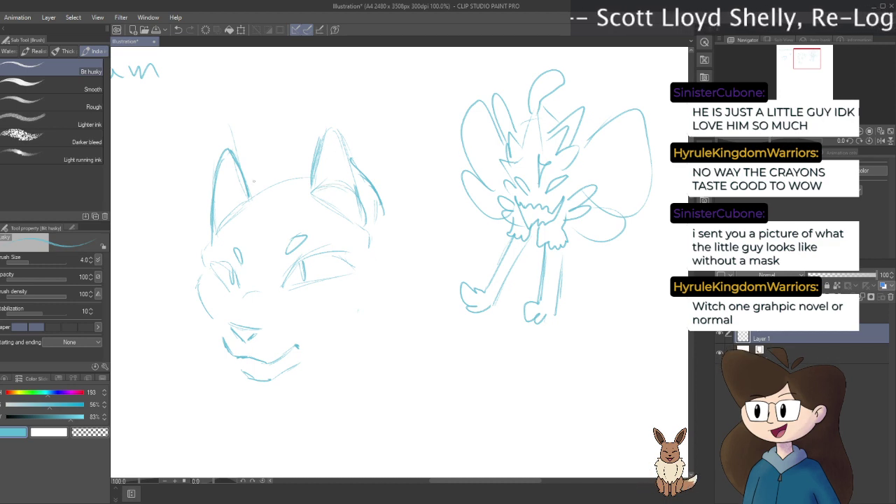
Add pointed fur tips around both ears and jagged fur tufts inside them
{"action": "left_click_drag", "start_coordinate": [247, 177], "coordinate": [266, 189]}
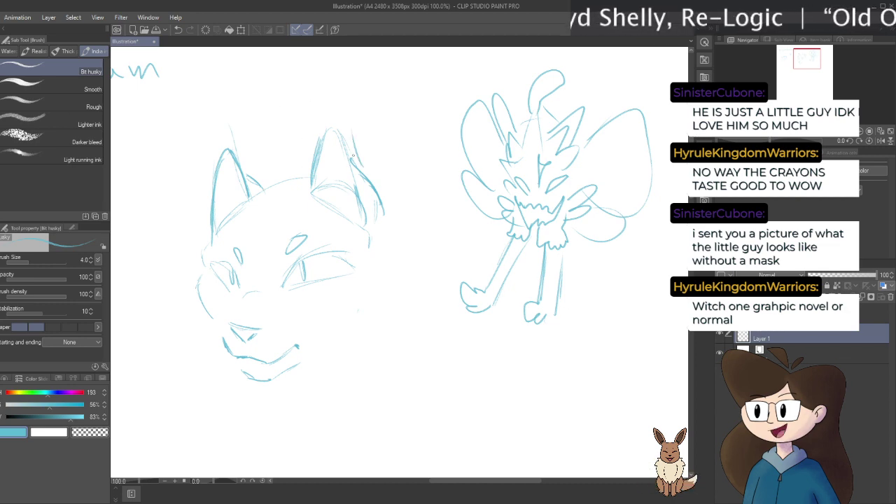
{"action": "mouse_move", "coordinate": [337, 117]}
{"action": "left_mouse_down"}
{"action": "mouse_move", "coordinate": [333, 102]}
{"action": "mouse_move", "coordinate": [322, 146]}
{"action": "left_mouse_up"}
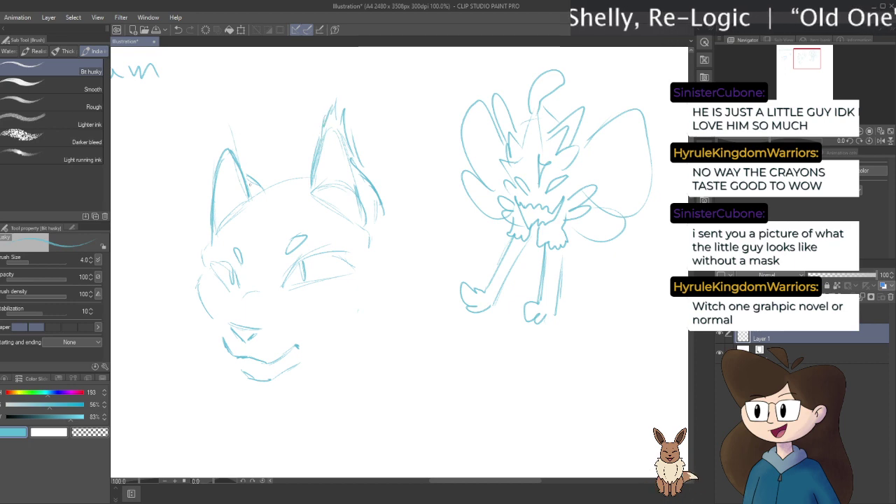
{"action": "left_click_drag", "start_coordinate": [229, 123], "coordinate": [214, 166]}
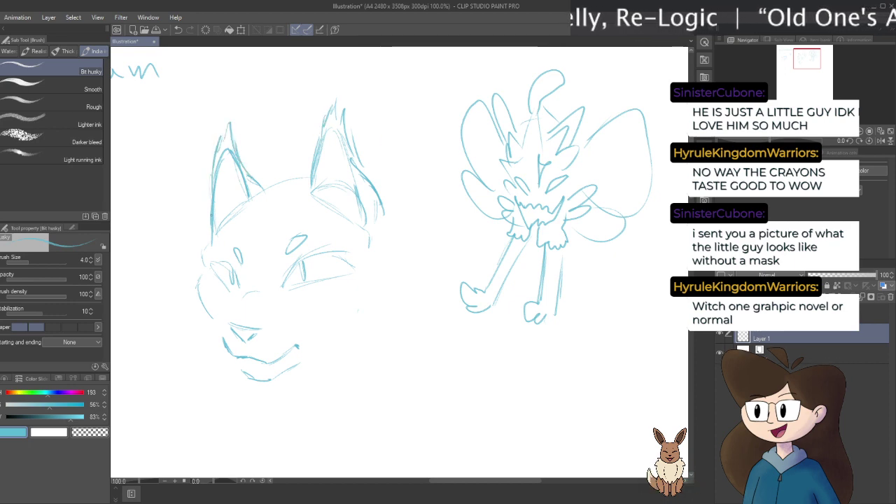
{"action": "left_click_drag", "start_coordinate": [223, 198], "coordinate": [228, 164]}
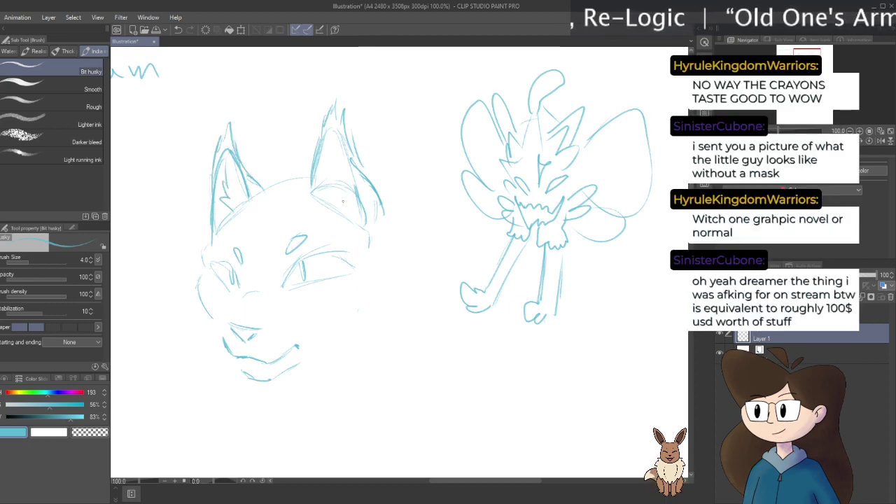
{"action": "mouse_move", "coordinate": [340, 208]}
{"action": "left_mouse_down"}
{"action": "mouse_move", "coordinate": [335, 185]}
{"action": "mouse_move", "coordinate": [275, 150]}
{"action": "mouse_move", "coordinate": [264, 179]}
{"action": "mouse_move", "coordinate": [280, 185]}
{"action": "left_mouse_up"}
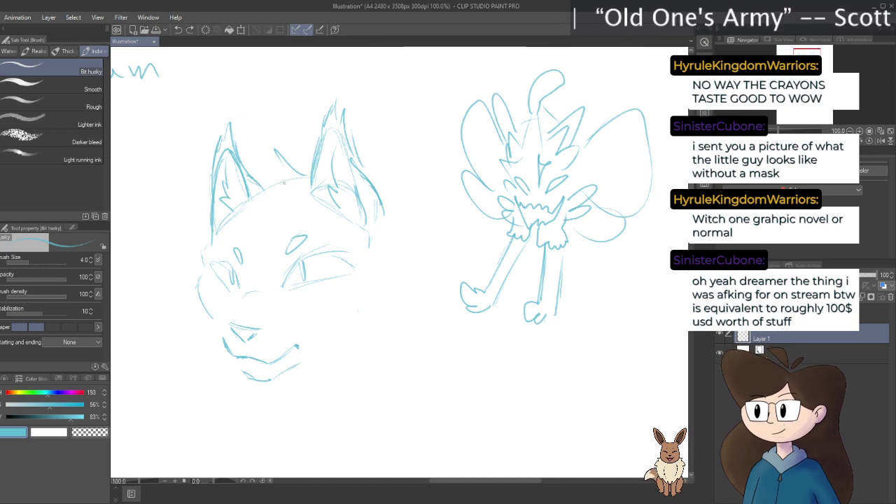
Erase part of the crown stroke and the skull line, and draw loose fur tufts between the ears
{"action": "key", "text": "e"}
{"action": "mouse_move", "coordinate": [276, 154]}
{"action": "left_mouse_down"}
{"action": "mouse_move", "coordinate": [284, 195]}
{"action": "mouse_move", "coordinate": [278, 160]}
{"action": "mouse_move", "coordinate": [268, 190]}
{"action": "mouse_move", "coordinate": [277, 170]}
{"action": "left_mouse_up"}
{"action": "key", "text": "p"}
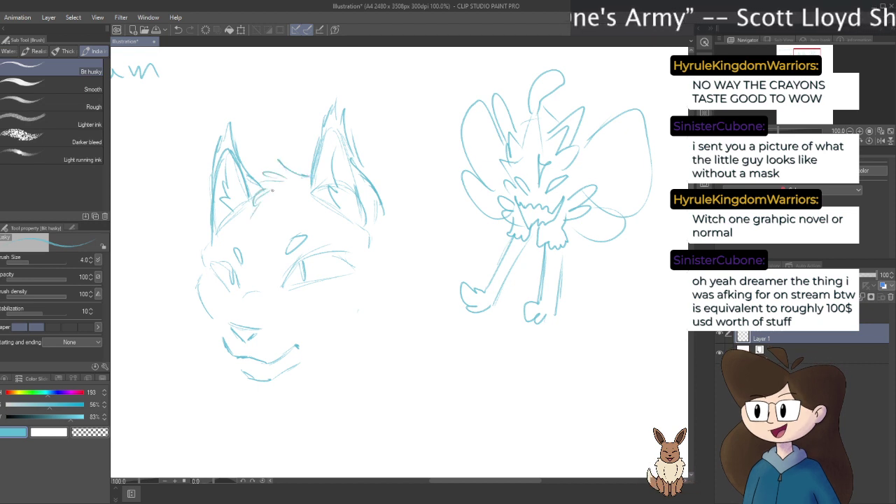
Sketch ragged fur along the far cheek and draw rounded irises around the pupils in both eyes
{"action": "left_click_drag", "start_coordinate": [175, 278], "coordinate": [173, 295]}
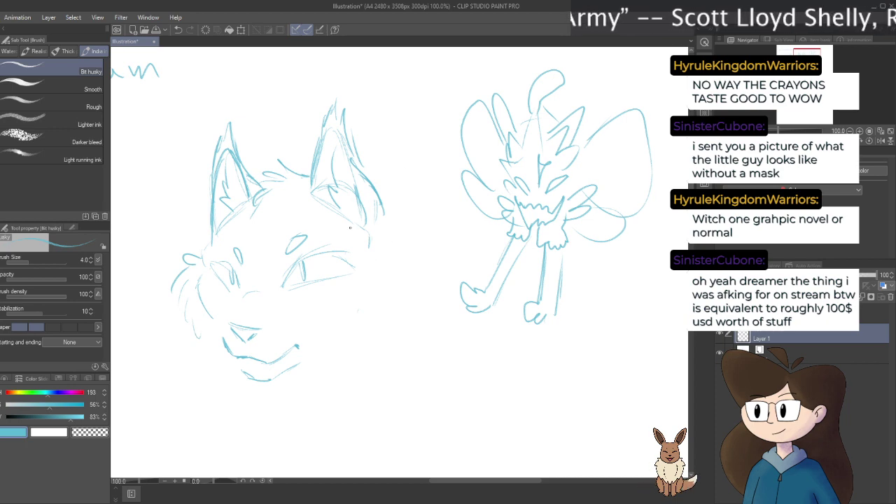
{"action": "left_click_drag", "start_coordinate": [311, 261], "coordinate": [301, 280]}
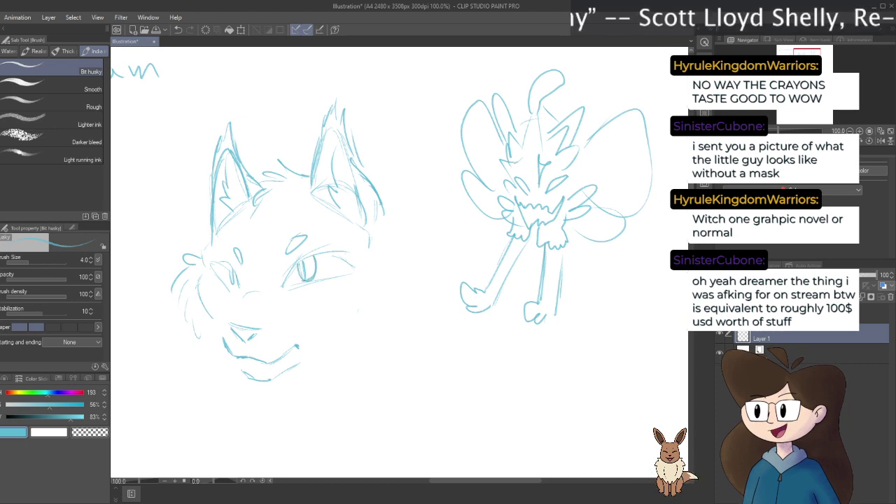
{"action": "left_click_drag", "start_coordinate": [234, 277], "coordinate": [233, 288]}
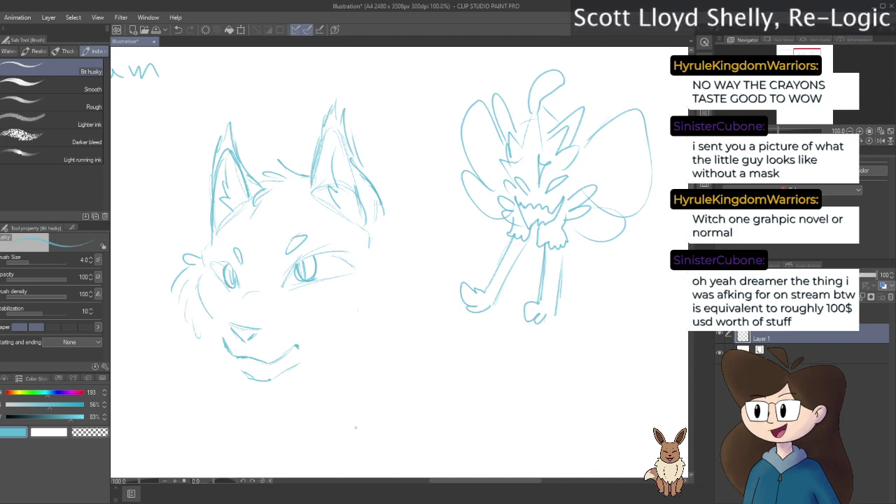
Sketch ragged fur along the near cheek, spiky fur behind the near ear, and zigzag neck fur below the chin
{"action": "mouse_move", "coordinate": [397, 242]}
{"action": "left_mouse_down"}
{"action": "mouse_move", "coordinate": [418, 277]}
{"action": "mouse_move", "coordinate": [409, 282]}
{"action": "mouse_move", "coordinate": [406, 332]}
{"action": "mouse_move", "coordinate": [366, 346]}
{"action": "left_mouse_up"}
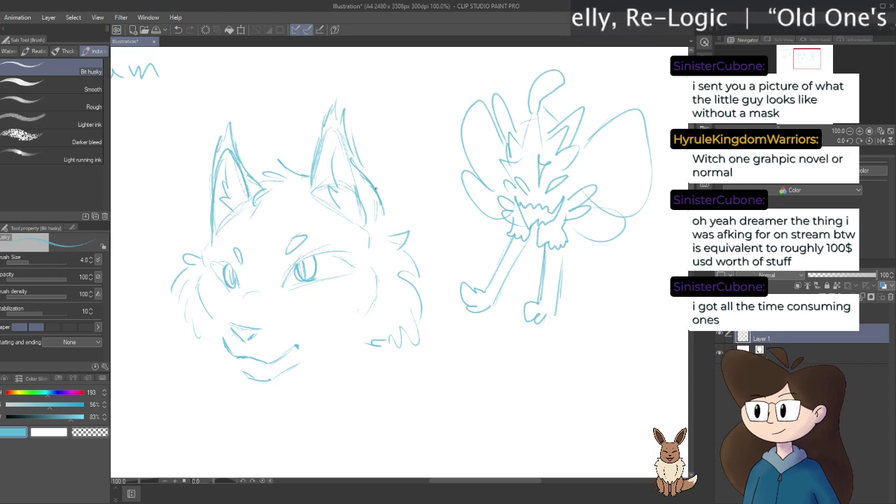
{"action": "left_click_drag", "start_coordinate": [401, 181], "coordinate": [406, 202]}
{"action": "left_click_drag", "start_coordinate": [424, 201], "coordinate": [449, 239]}
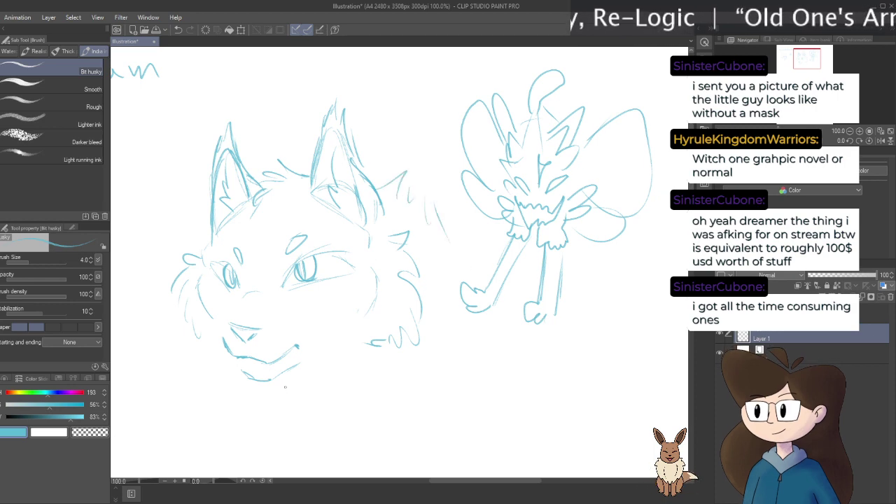
{"action": "mouse_move", "coordinate": [285, 377]}
{"action": "left_mouse_down"}
{"action": "mouse_move", "coordinate": [302, 413]}
{"action": "mouse_move", "coordinate": [327, 430]}
{"action": "left_mouse_up"}
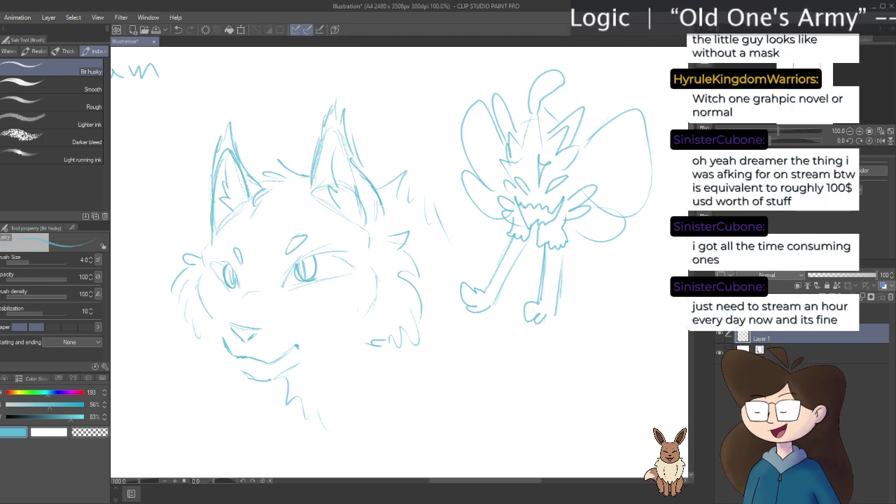
Clean up and redraw the curved mouth line of the cat-like face
{"action": "mouse_move", "coordinate": [207, 341]}
{"action": "left_mouse_down"}
{"action": "mouse_move", "coordinate": [263, 348]}
{"action": "mouse_move", "coordinate": [265, 358]}
{"action": "mouse_move", "coordinate": [290, 347]}
{"action": "left_mouse_up"}
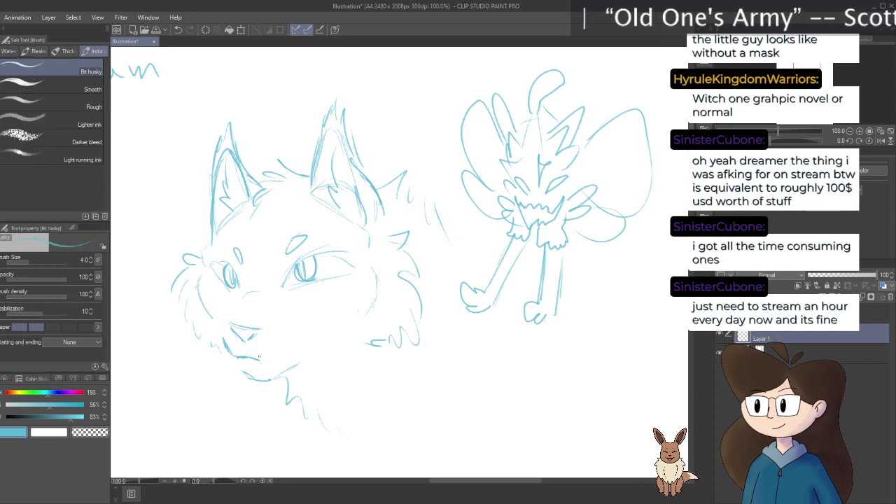
{"action": "key", "text": "e"}
{"action": "left_click_drag", "start_coordinate": [256, 359], "coordinate": [245, 357]}
{"action": "key", "text": "p"}
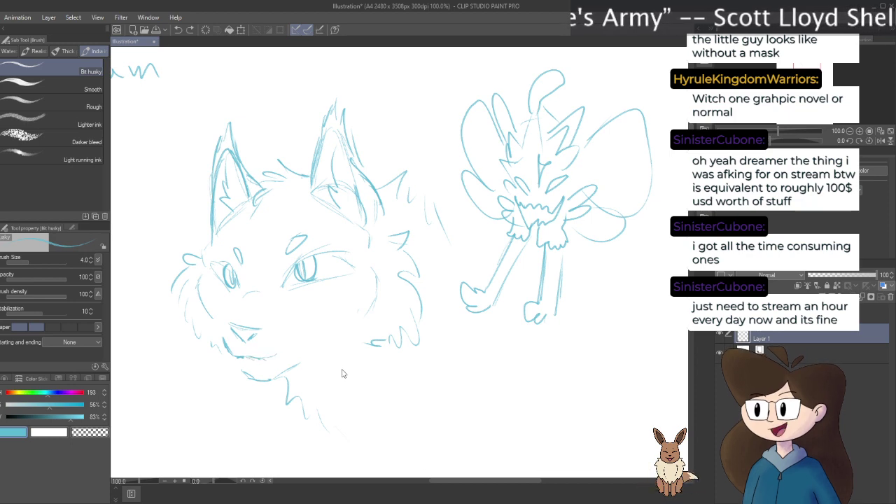
{"action": "left_click_drag", "start_coordinate": [258, 363], "coordinate": [299, 345]}
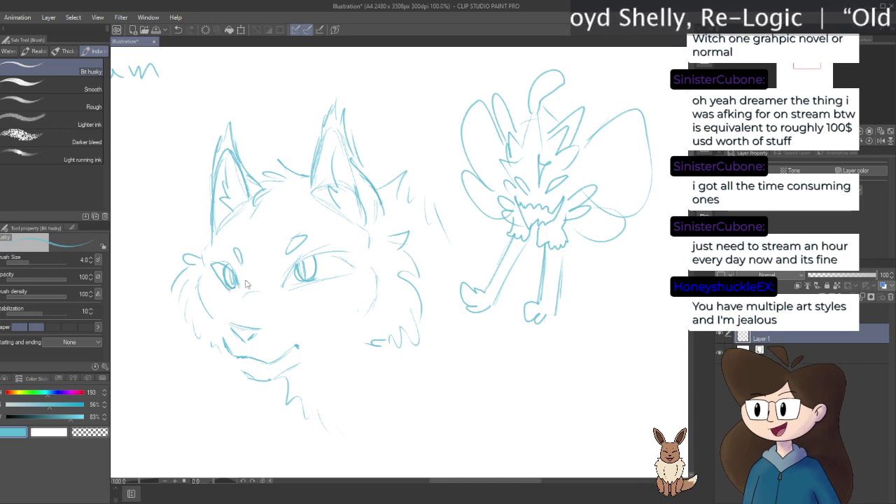
Try hatching both irises of the cat-like face, undo it, and strengthen the near eye's inner corner
{"action": "left_click_drag", "start_coordinate": [241, 289], "coordinate": [221, 265]}
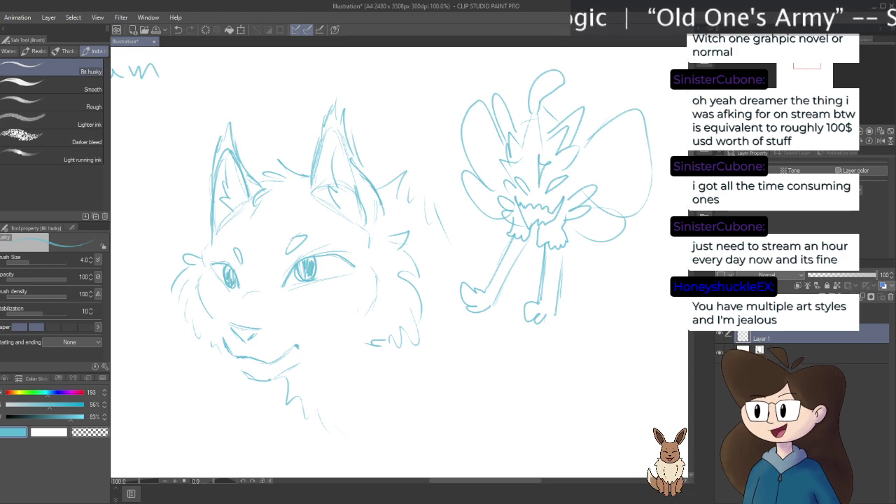
{"action": "key", "text": "ctrl+z"}
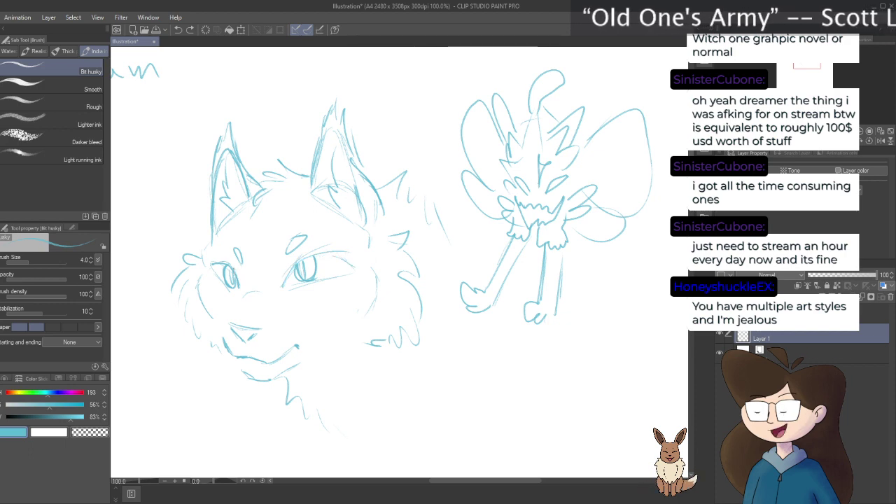
{"action": "key", "text": "ctrl+y"}
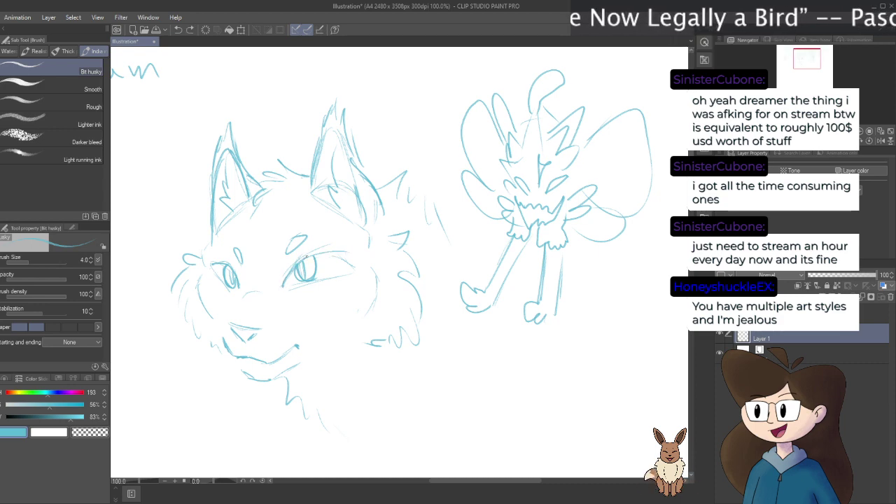
{"action": "left_click_drag", "start_coordinate": [279, 282], "coordinate": [280, 271]}
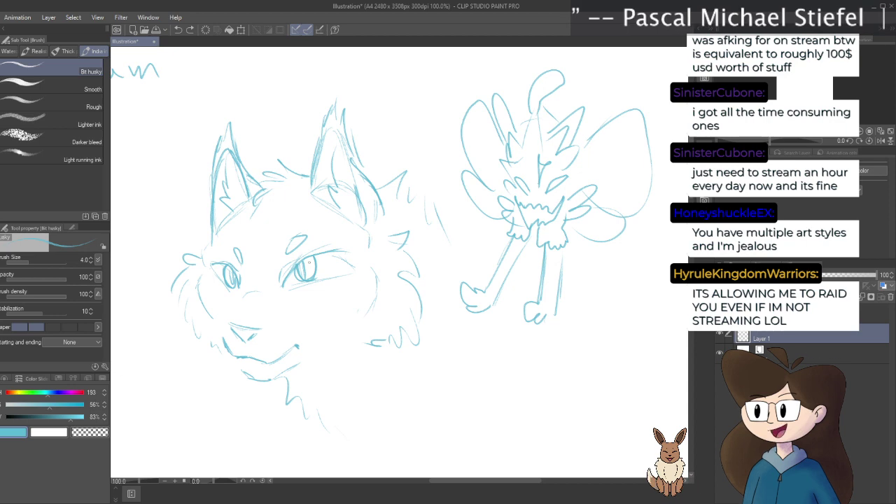
{"action": "mouse_move", "coordinate": [423, 356]}
{"action": "left_mouse_down"}
{"action": "mouse_move", "coordinate": [437, 328]}
{"action": "mouse_move", "coordinate": [514, 302]}
{"action": "mouse_move", "coordinate": [164, 408]}
{"action": "mouse_move", "coordinate": [186, 254]}
{"action": "mouse_move", "coordinate": [476, 226]}
{"action": "mouse_move", "coordinate": [432, 227]}
{"action": "mouse_move", "coordinate": [474, 340]}
{"action": "mouse_move", "coordinate": [464, 236]}
{"action": "mouse_move", "coordinate": [581, 194]}
{"action": "mouse_move", "coordinate": [585, 171]}
{"action": "mouse_move", "coordinate": [576, 168]}
{"action": "mouse_move", "coordinate": [554, 206]}
{"action": "mouse_move", "coordinate": [511, 234]}
{"action": "mouse_move", "coordinate": [381, 302]}
{"action": "left_mouse_up"}
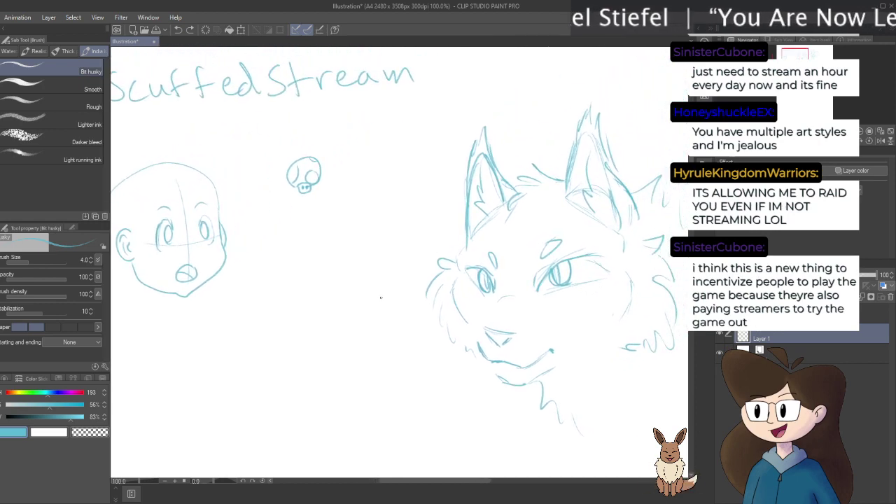
{"action": "scroll", "coordinate": [381, 300], "scroll_direction": "down", "scroll_amount": 1}
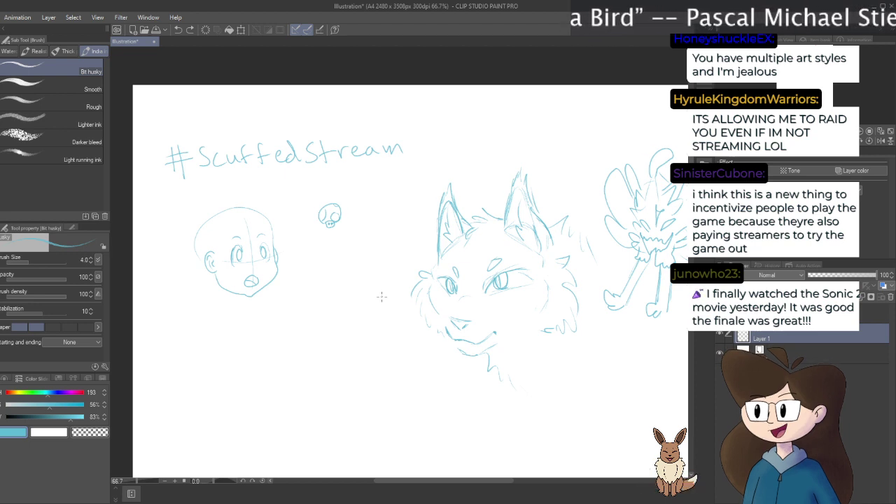
{"action": "mouse_move", "coordinate": [308, 386]}
{"action": "left_mouse_down"}
{"action": "mouse_move", "coordinate": [406, 306]}
{"action": "mouse_move", "coordinate": [412, 328]}
{"action": "left_mouse_up"}
{"action": "left_click_drag", "start_coordinate": [428, 253], "coordinate": [440, 290]}
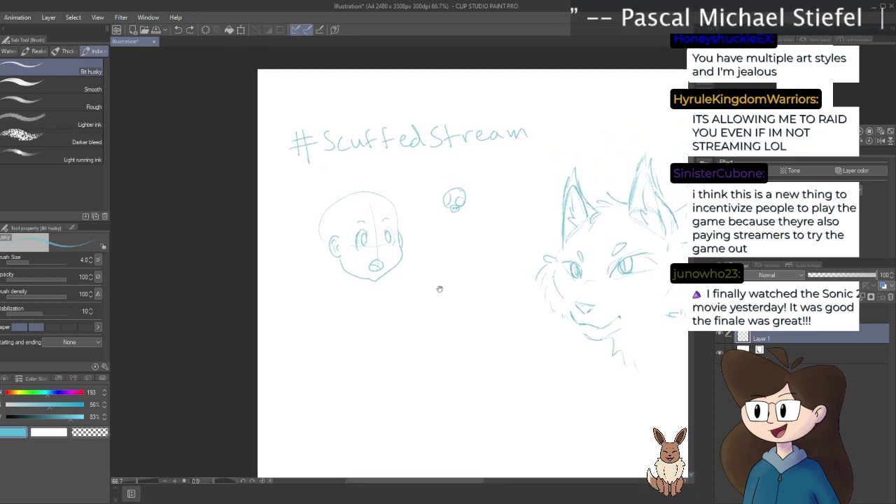
{"action": "scroll", "coordinate": [421, 222], "scroll_direction": "up", "scroll_amount": 3}
{"action": "left_click_drag", "start_coordinate": [392, 211], "coordinate": [404, 234]}
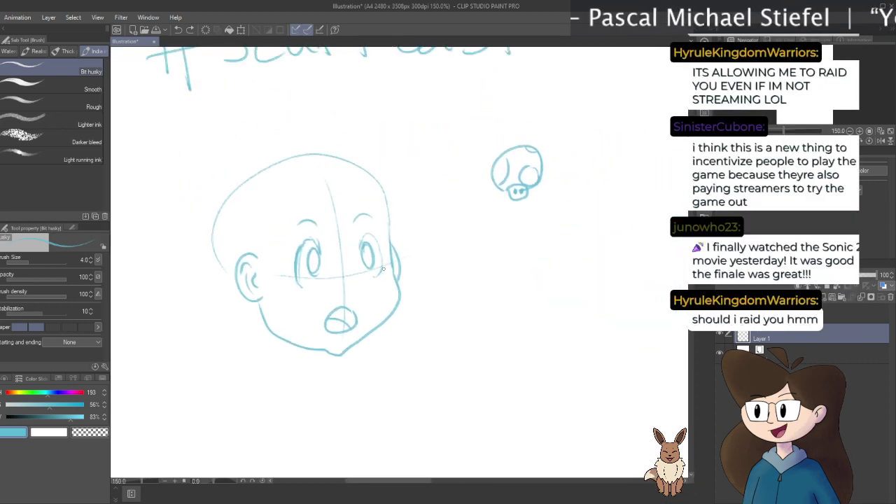
{"action": "mouse_move", "coordinate": [419, 423]}
{"action": "left_mouse_down"}
{"action": "mouse_move", "coordinate": [426, 400]}
{"action": "mouse_move", "coordinate": [441, 396]}
{"action": "mouse_move", "coordinate": [444, 416]}
{"action": "mouse_move", "coordinate": [392, 244]}
{"action": "mouse_move", "coordinate": [372, 475]}
{"action": "mouse_move", "coordinate": [448, 176]}
{"action": "mouse_move", "coordinate": [484, 241]}
{"action": "left_mouse_up"}
{"action": "scroll", "coordinate": [313, 150], "scroll_direction": "down", "scroll_amount": 3}
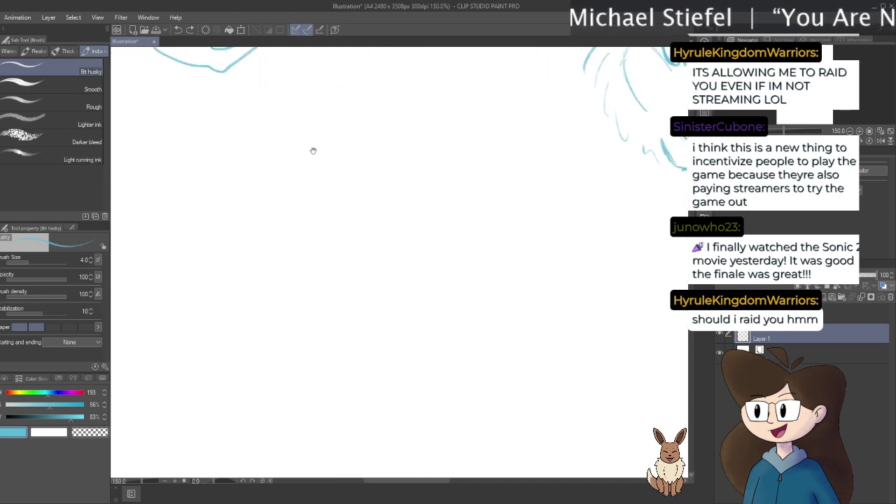
{"action": "mouse_move", "coordinate": [363, 148]}
{"action": "left_mouse_down"}
{"action": "mouse_move", "coordinate": [391, 161]}
{"action": "mouse_move", "coordinate": [397, 177]}
{"action": "left_mouse_up"}
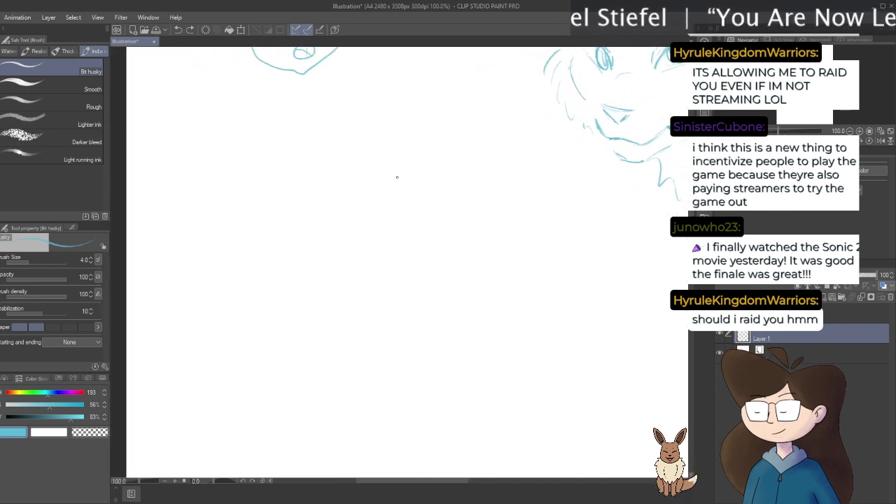
{"action": "scroll", "coordinate": [397, 172], "scroll_direction": "up", "scroll_amount": 2}
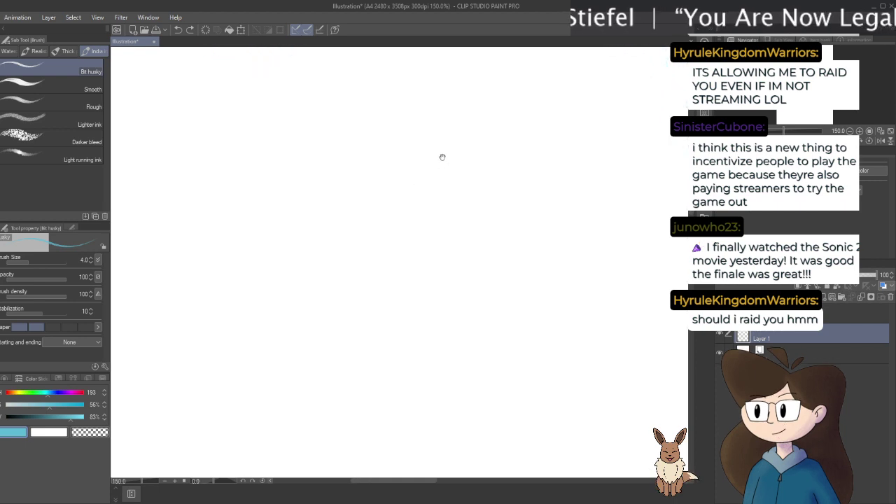
{"action": "mouse_move", "coordinate": [450, 168]}
{"action": "left_mouse_down"}
{"action": "mouse_move", "coordinate": [484, 188]}
{"action": "mouse_move", "coordinate": [520, 160]}
{"action": "mouse_move", "coordinate": [512, 162]}
{"action": "left_mouse_up"}
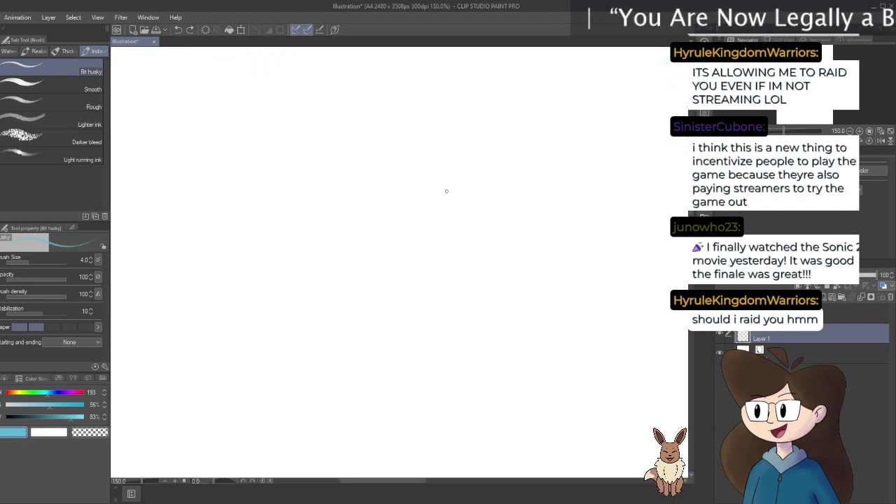
{"action": "key", "text": "e"}
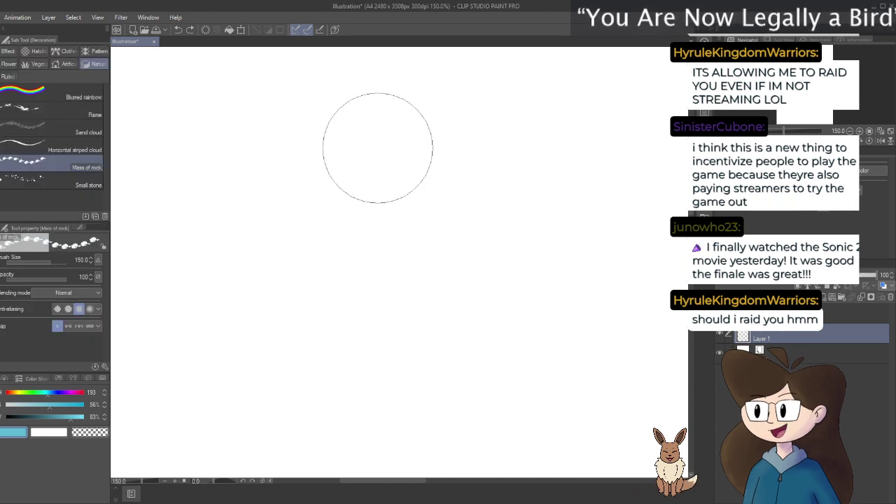
{"action": "key", "text": "b"}
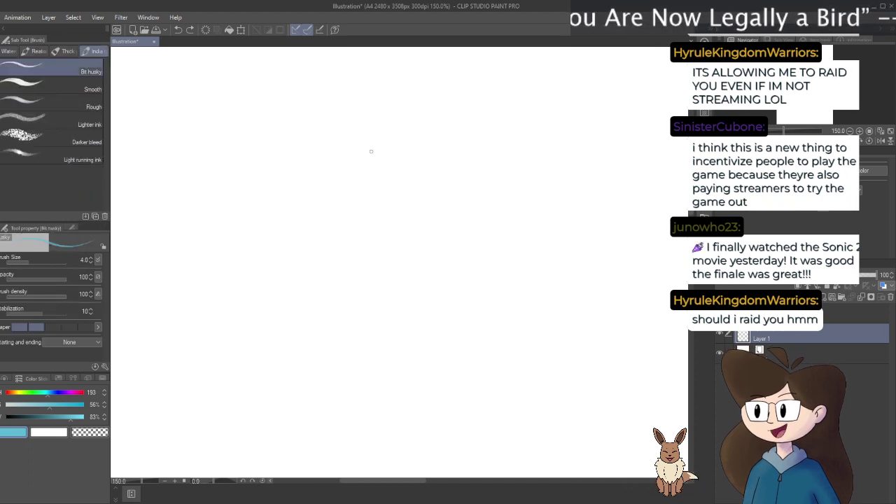
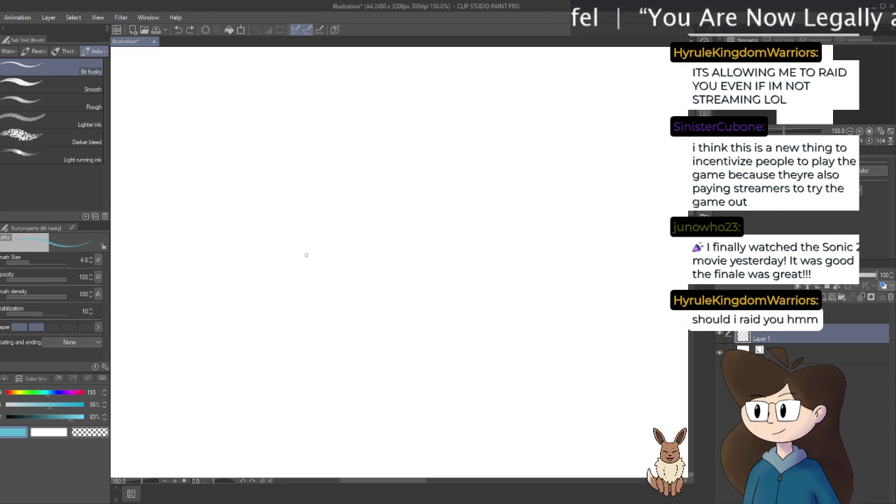
{"action": "key", "text": "Tab"}
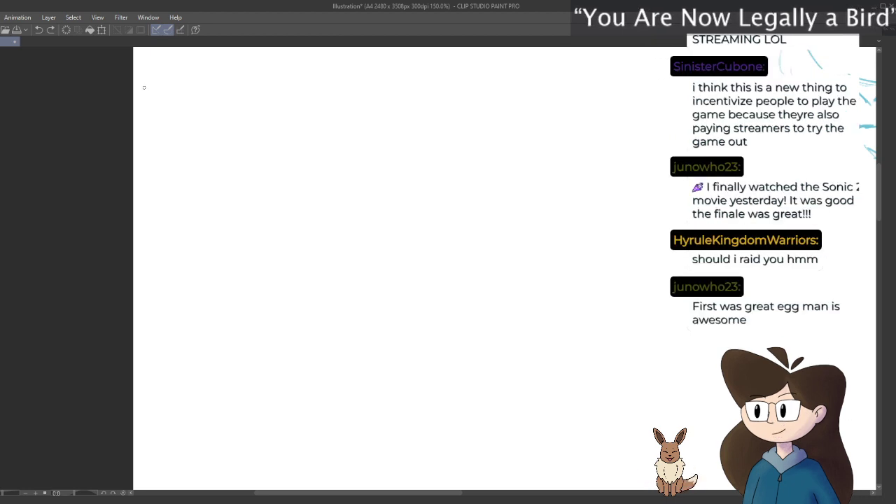
{"action": "key", "text": "Tab"}
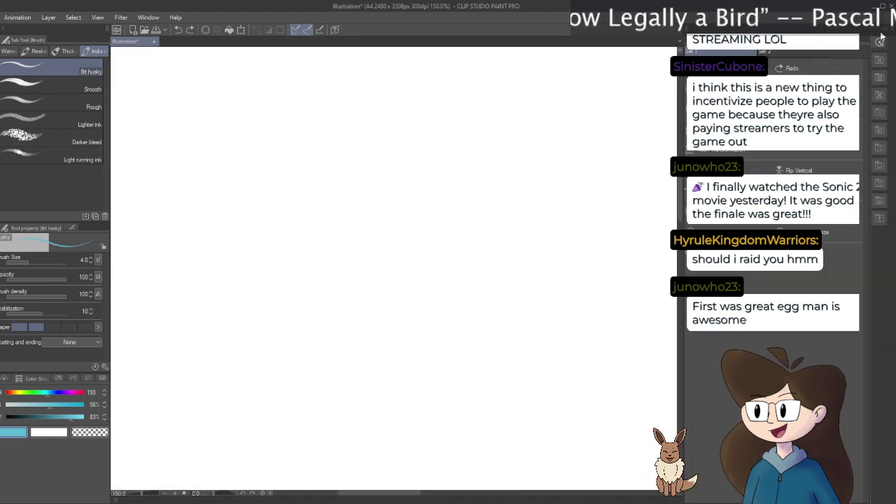
Expand the Quick Access palette and narrow it to a slim column beside the canvas
{"action": "left_click", "coordinate": [892, 35]}
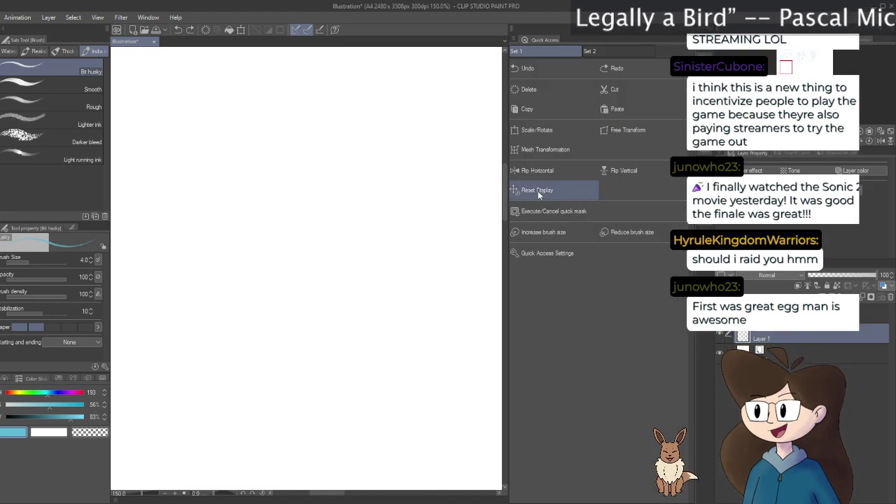
{"action": "left_click_drag", "start_coordinate": [505, 189], "coordinate": [635, 213]}
Flip the canvas horizontally to check the cat-like face's proportions and flip it back
{"action": "scroll", "coordinate": [402, 234], "scroll_direction": "down", "scroll_amount": 2}
{"action": "left_click_drag", "start_coordinate": [589, 54], "coordinate": [452, 143]}
{"action": "left_click_drag", "start_coordinate": [494, 244], "coordinate": [412, 245]}
{"action": "left_click", "coordinate": [659, 252]}
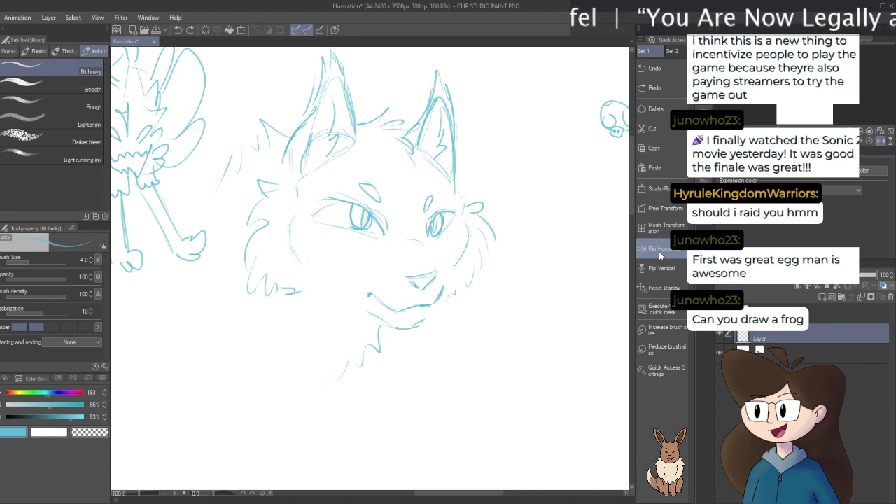
{"action": "left_click", "coordinate": [659, 252]}
{"action": "mouse_move", "coordinate": [277, 238]}
{"action": "left_mouse_down"}
{"action": "mouse_move", "coordinate": [455, 261]}
{"action": "mouse_move", "coordinate": [558, 184]}
{"action": "left_mouse_up"}
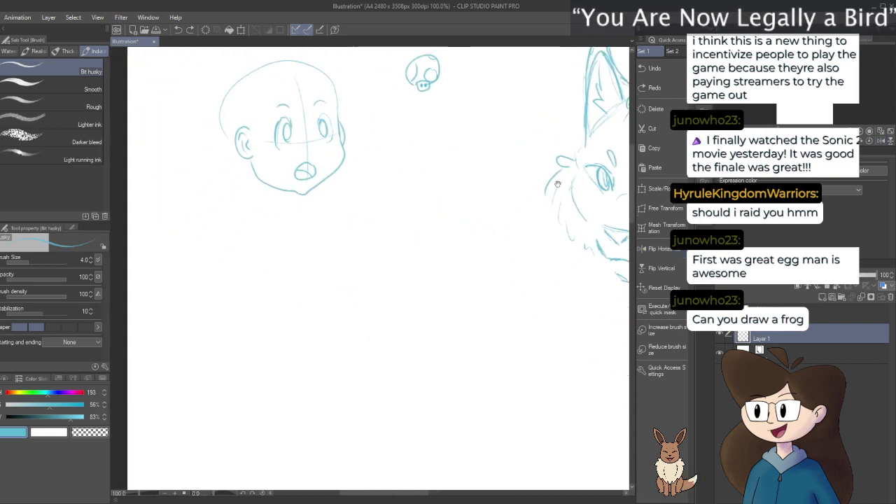
{"action": "mouse_move", "coordinate": [509, 308]}
{"action": "left_mouse_down"}
{"action": "mouse_move", "coordinate": [537, 288]}
{"action": "mouse_move", "coordinate": [536, 208]}
{"action": "mouse_move", "coordinate": [522, 146]}
{"action": "mouse_move", "coordinate": [469, 470]}
{"action": "mouse_move", "coordinate": [356, 414]}
{"action": "mouse_move", "coordinate": [126, 360]}
{"action": "mouse_move", "coordinate": [112, 363]}
{"action": "mouse_move", "coordinate": [109, 376]}
{"action": "mouse_move", "coordinate": [142, 379]}
{"action": "mouse_move", "coordinate": [260, 444]}
{"action": "mouse_move", "coordinate": [495, 430]}
{"action": "mouse_move", "coordinate": [502, 394]}
{"action": "mouse_move", "coordinate": [556, 311]}
{"action": "mouse_move", "coordinate": [527, 190]}
{"action": "mouse_move", "coordinate": [410, 215]}
{"action": "left_mouse_up"}
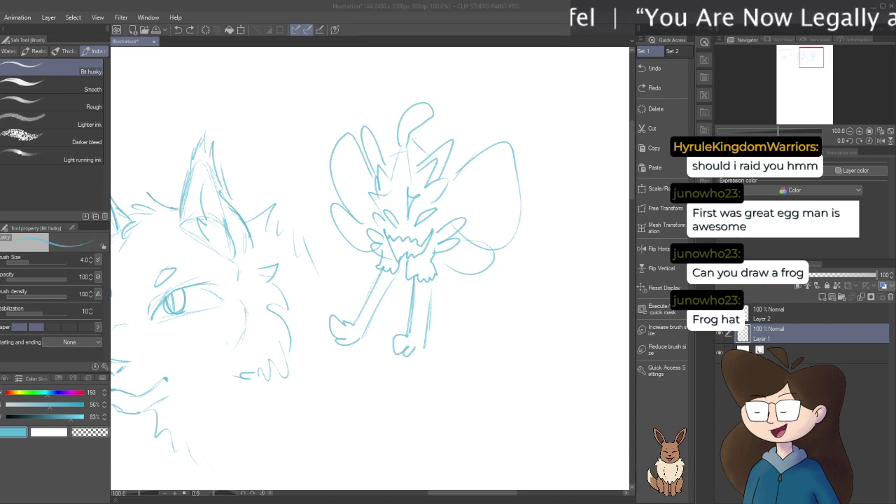
{"action": "left_click", "coordinate": [629, 271]}
{"action": "mouse_move", "coordinate": [255, 326]}
{"action": "left_mouse_down"}
{"action": "mouse_move", "coordinate": [329, 250]}
{"action": "mouse_move", "coordinate": [364, 230]}
{"action": "mouse_move", "coordinate": [341, 294]}
{"action": "left_mouse_up"}
{"action": "scroll", "coordinate": [341, 296], "scroll_direction": "down", "scroll_amount": 3}
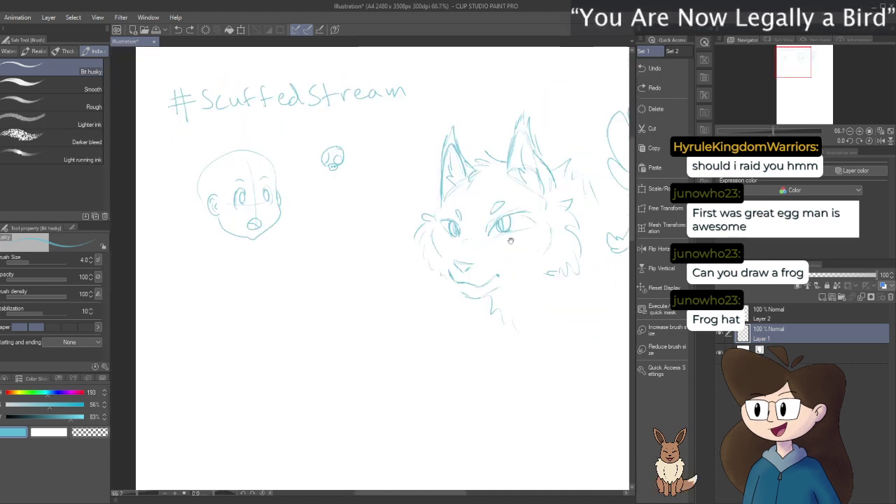
{"action": "scroll", "coordinate": [416, 276], "scroll_direction": "down", "scroll_amount": 1}
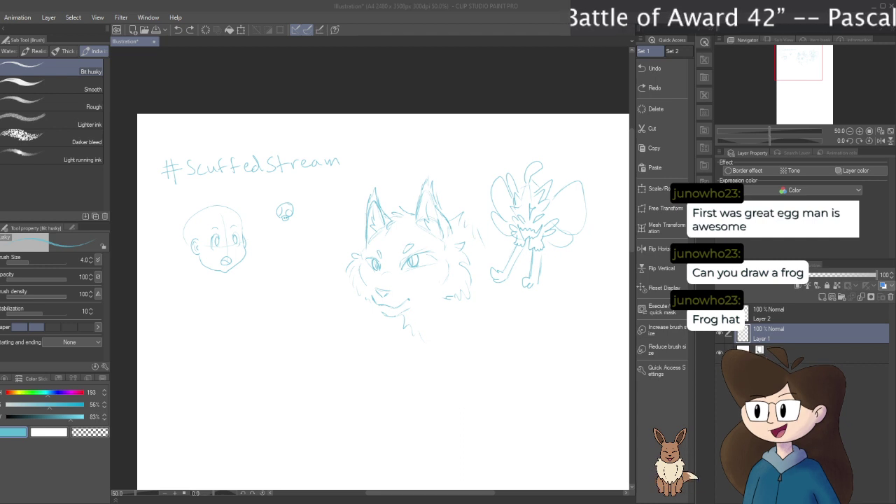
{"action": "left_click_drag", "start_coordinate": [309, 342], "coordinate": [337, 330]}
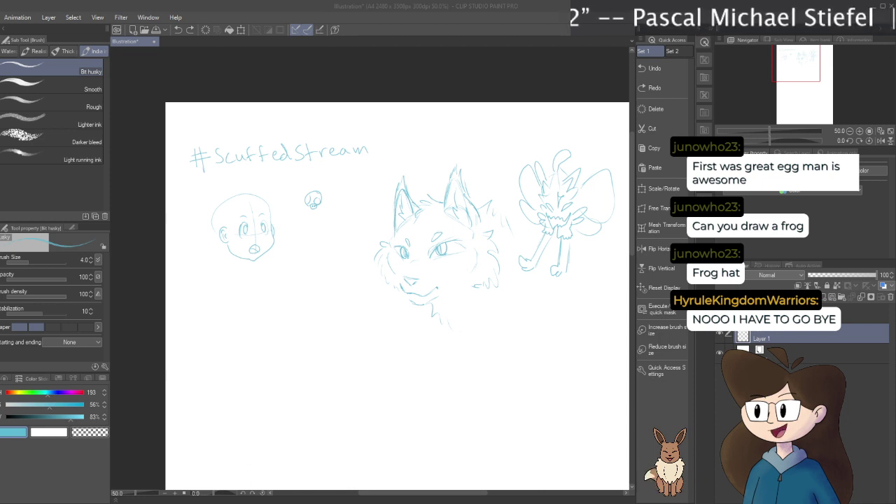
Paste the copied cartoon screenshot of the dogs in the toy-filled room into the illustration as a new layer
{"action": "key", "text": "alt+Tab"}
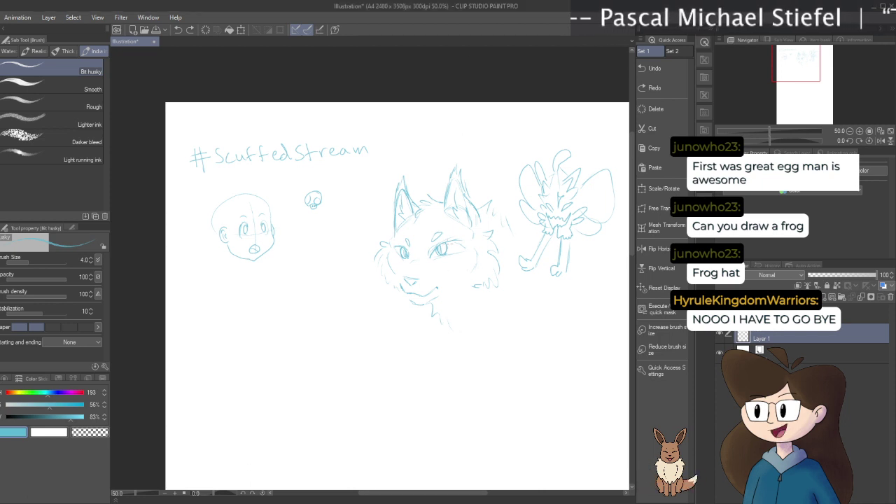
{"action": "left_click_drag", "start_coordinate": [449, 323], "coordinate": [406, 298]}
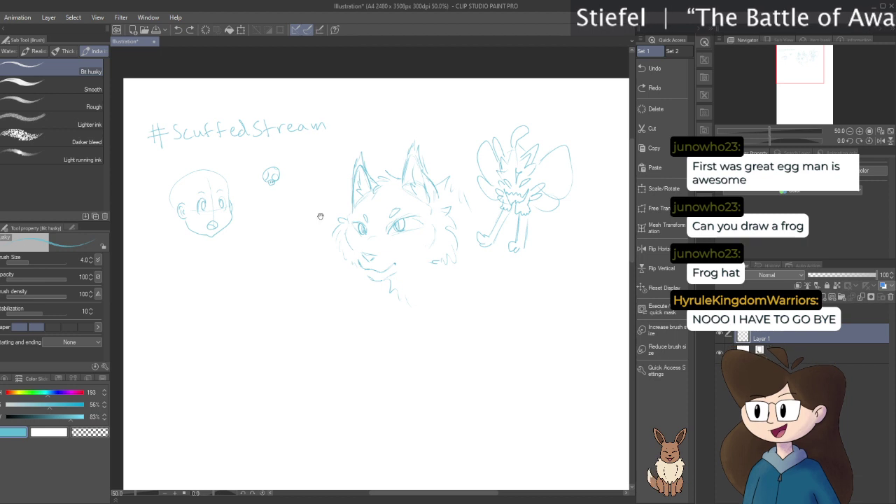
{"action": "scroll", "coordinate": [399, 274], "scroll_direction": "up", "scroll_amount": 5}
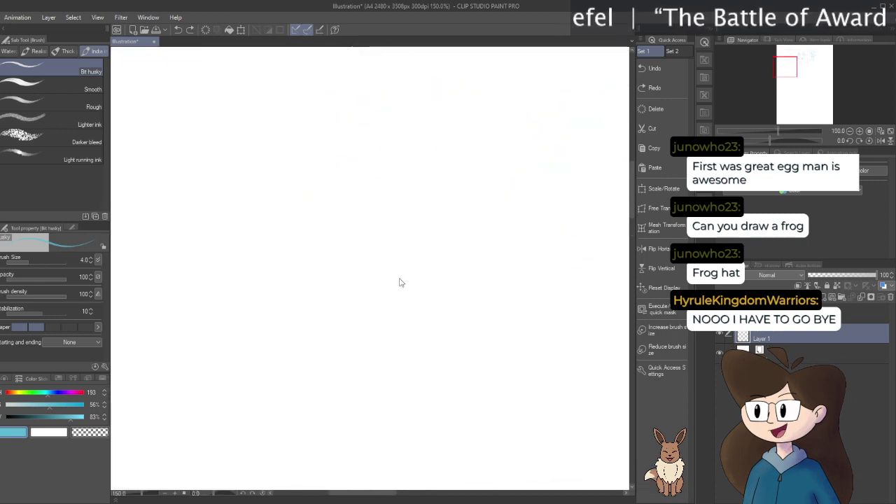
{"action": "mouse_move", "coordinate": [472, 258]}
{"action": "left_mouse_down"}
{"action": "mouse_move", "coordinate": [474, 210]}
{"action": "mouse_move", "coordinate": [465, 186]}
{"action": "left_mouse_up"}
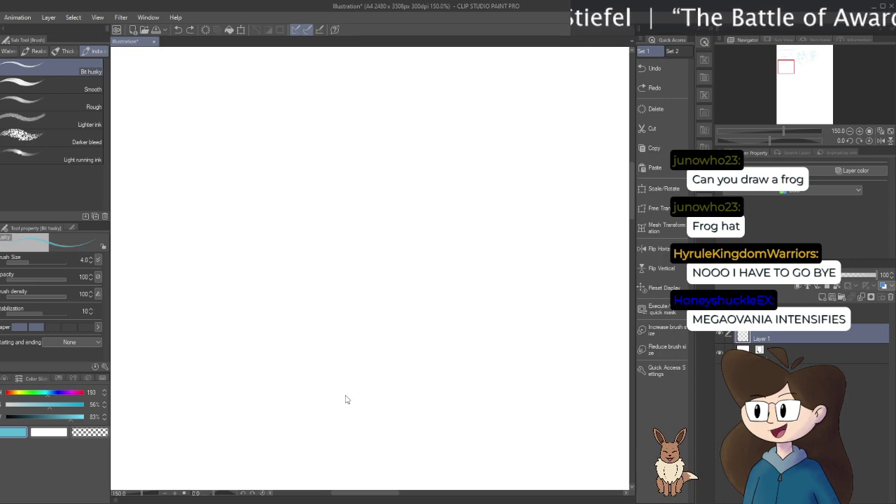
{"action": "key", "text": "ctrl+v"}
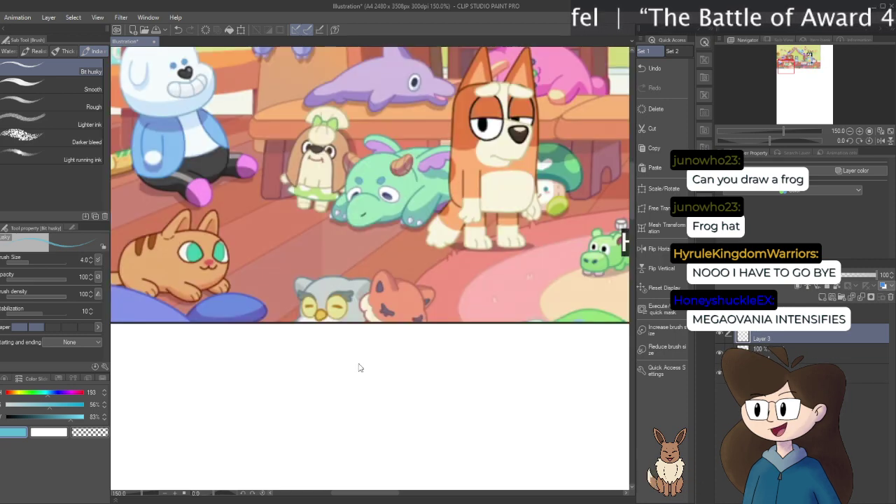
{"action": "scroll", "coordinate": [358, 367], "scroll_direction": "down", "scroll_amount": 4}
{"action": "scroll", "coordinate": [360, 366], "scroll_direction": "up", "scroll_amount": 3}
{"action": "scroll", "coordinate": [460, 327], "scroll_direction": "down", "scroll_amount": 3}
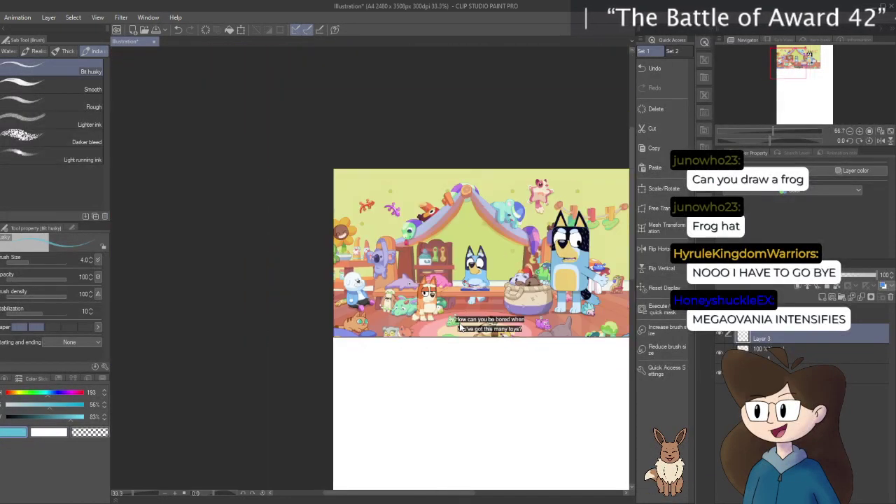
{"action": "left_click_drag", "start_coordinate": [526, 302], "coordinate": [447, 301]}
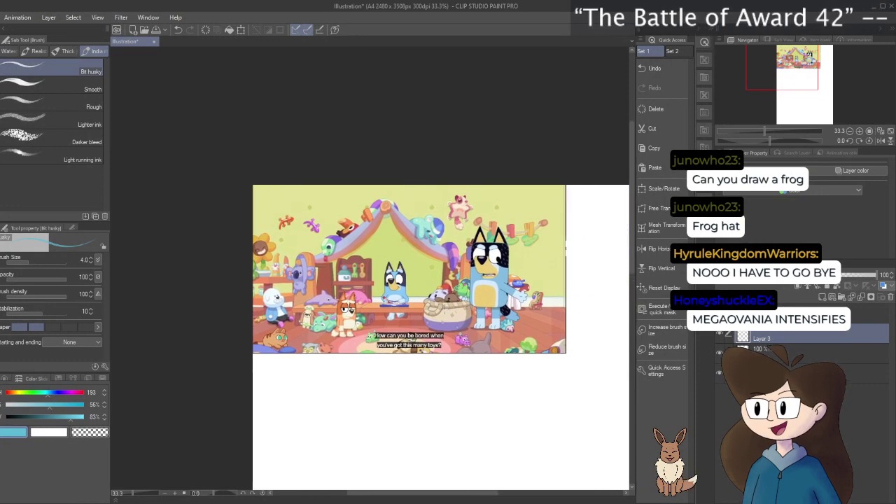
{"action": "scroll", "coordinate": [448, 298], "scroll_direction": "up", "scroll_amount": 1}
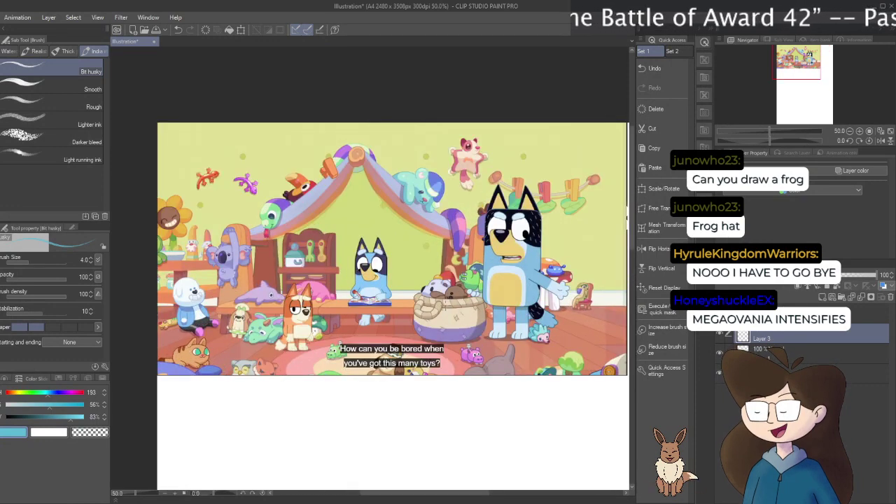
Examine the pasted cartoon screenshot up close, especially the white plush in the blue jacket, the surrounding toys and the three dogs
{"action": "key", "text": "ctrl+z"}
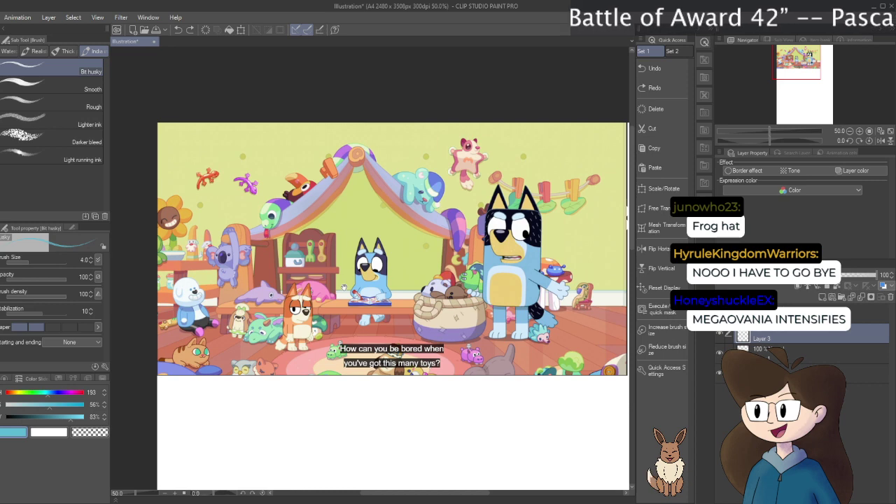
{"action": "left_click_drag", "start_coordinate": [345, 286], "coordinate": [391, 290]}
{"action": "scroll", "coordinate": [418, 327], "scroll_direction": "up", "scroll_amount": 2}
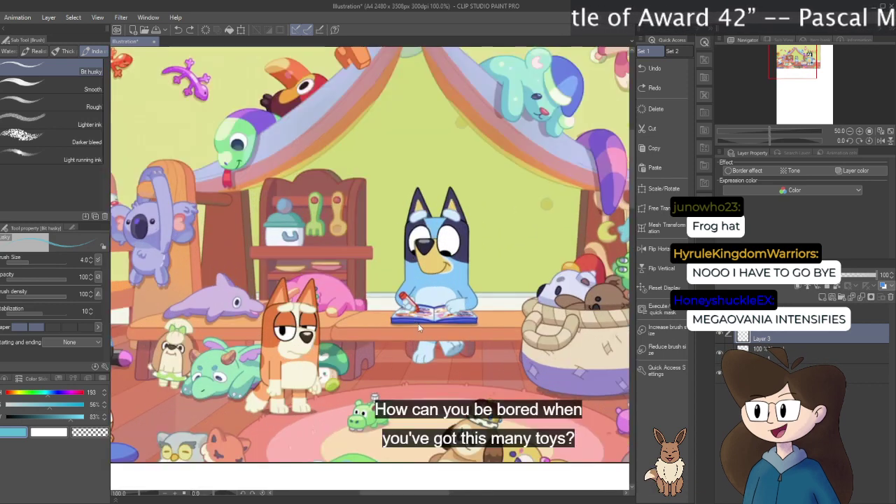
{"action": "scroll", "coordinate": [418, 326], "scroll_direction": "up", "scroll_amount": 2}
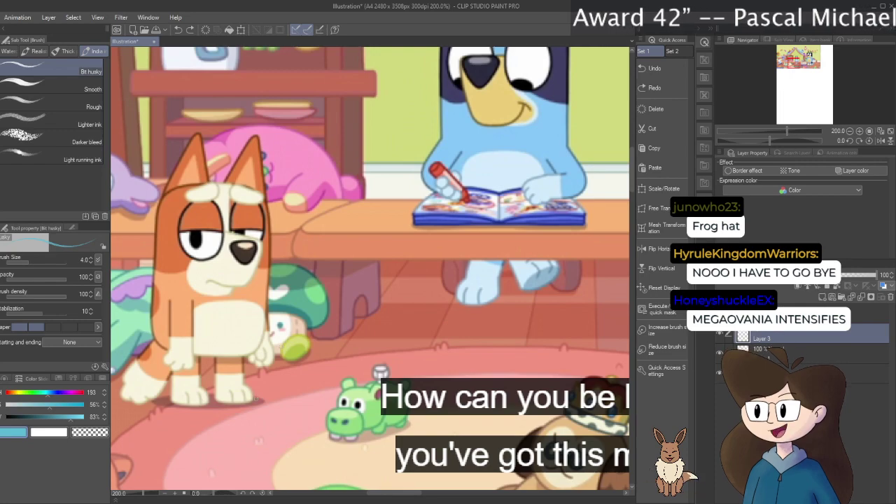
{"action": "left_click_drag", "start_coordinate": [172, 332], "coordinate": [667, 369]}
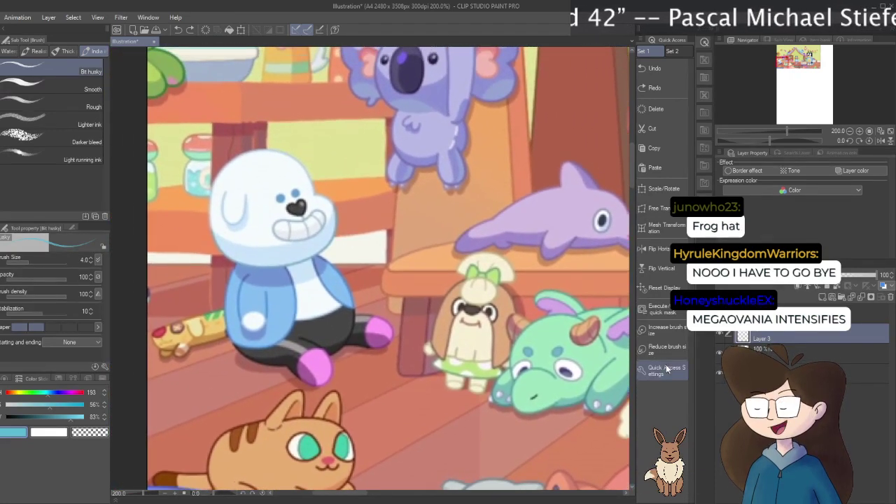
{"action": "key", "text": "ctrl+plus"}
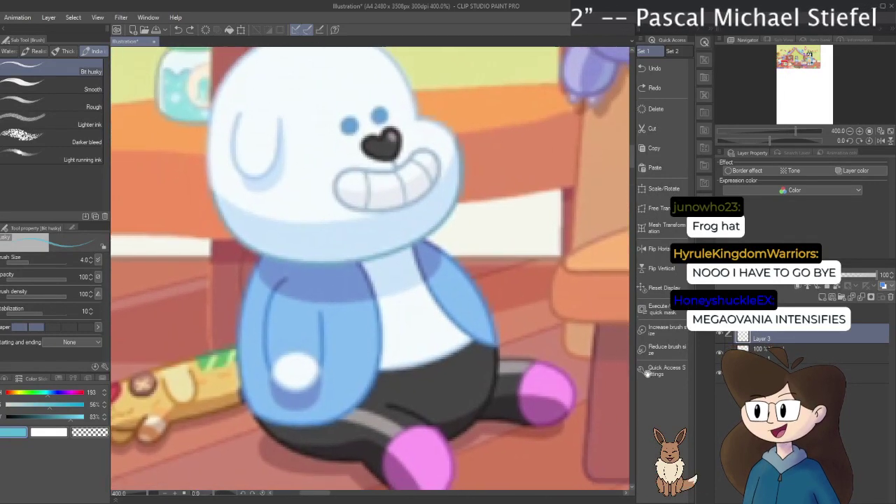
{"action": "key", "text": "ctrl+minus"}
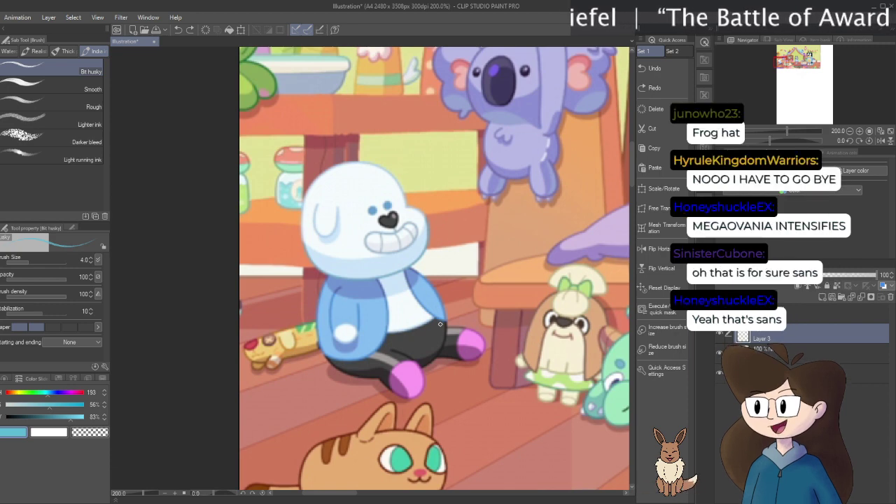
{"action": "scroll", "coordinate": [441, 325], "scroll_direction": "down", "scroll_amount": 1}
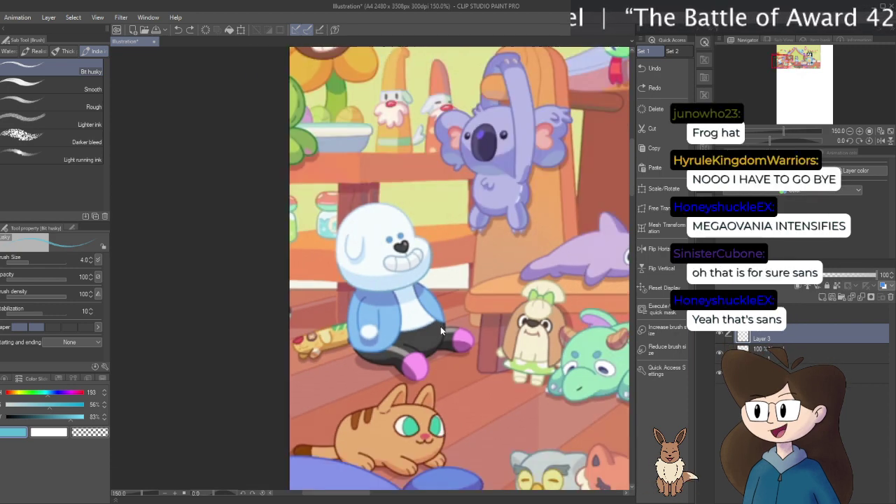
{"action": "scroll", "coordinate": [440, 326], "scroll_direction": "down", "scroll_amount": 1}
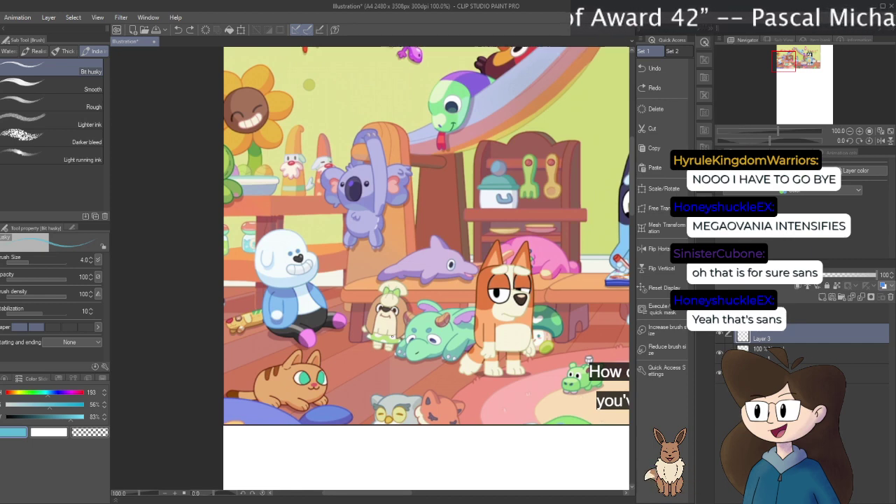
{"action": "scroll", "coordinate": [456, 456], "scroll_direction": "up", "scroll_amount": 3}
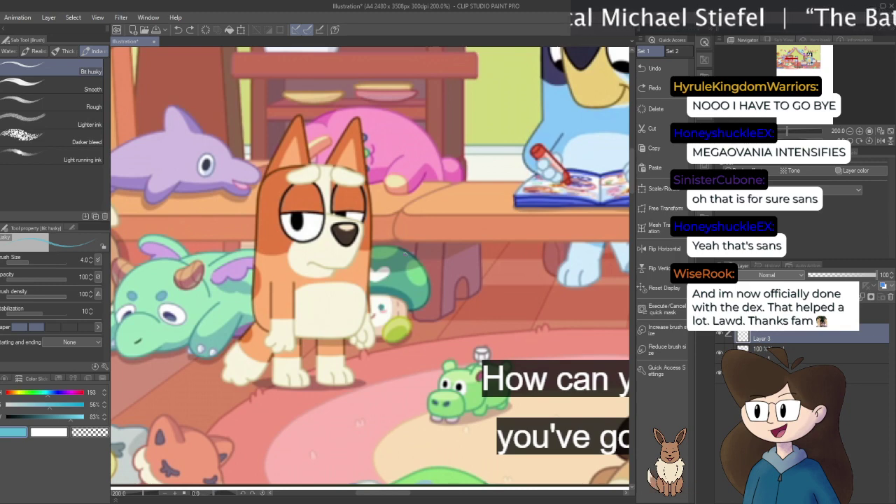
{"action": "scroll", "coordinate": [424, 179], "scroll_direction": "down", "scroll_amount": 2}
{"action": "left_click_drag", "start_coordinate": [424, 180], "coordinate": [4, 273]}
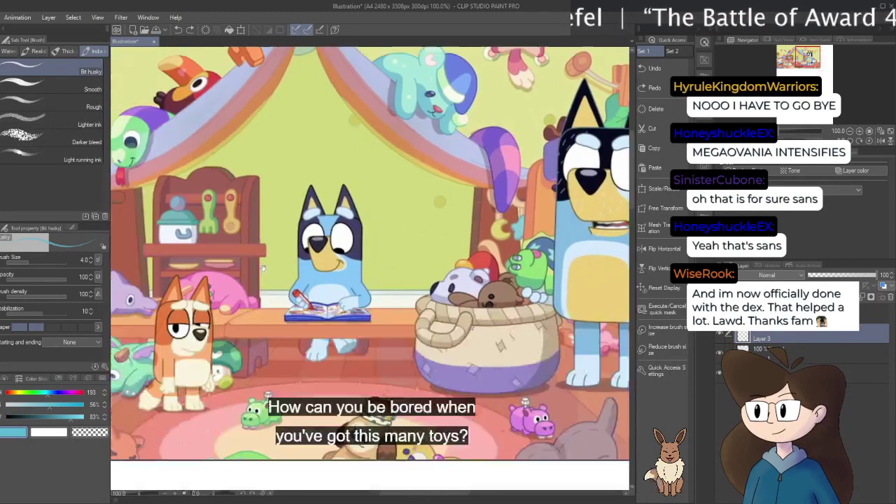
{"action": "left_click_drag", "start_coordinate": [263, 268], "coordinate": [536, 228]}
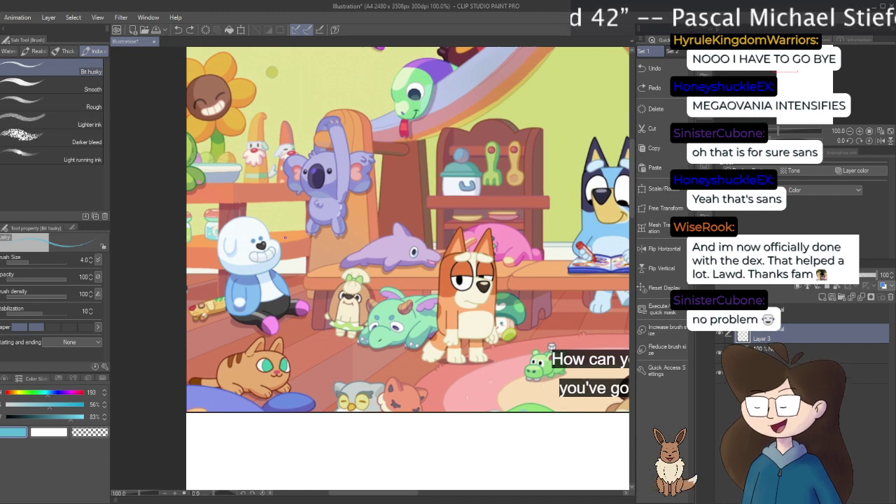
Hide the pasted screenshot's layer and make the sketch layer beneath it active for drawing in an empty area
{"action": "left_click", "coordinate": [720, 348]}
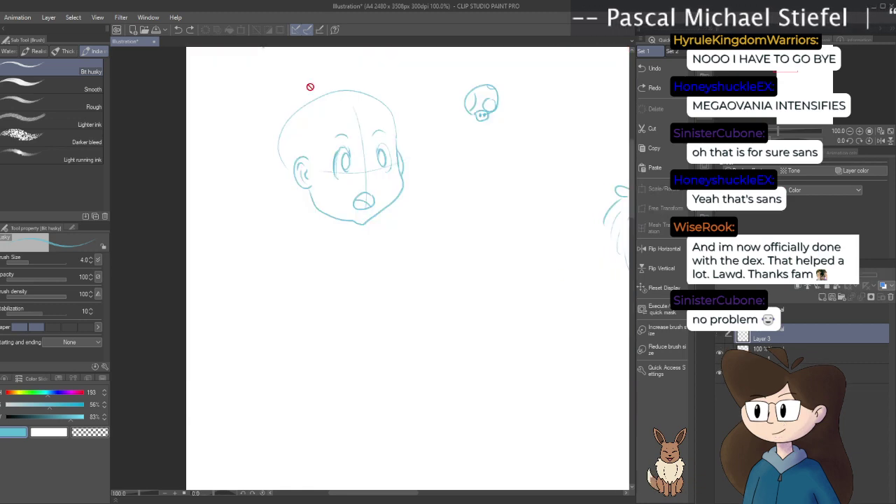
{"action": "mouse_move", "coordinate": [405, 330]}
{"action": "left_mouse_down"}
{"action": "mouse_move", "coordinate": [154, 216]}
{"action": "mouse_move", "coordinate": [140, 344]}
{"action": "mouse_move", "coordinate": [458, 250]}
{"action": "mouse_move", "coordinate": [412, 215]}
{"action": "mouse_move", "coordinate": [378, 146]}
{"action": "left_mouse_up"}
{"action": "scroll", "coordinate": [412, 220], "scroll_direction": "up", "scroll_amount": 1}
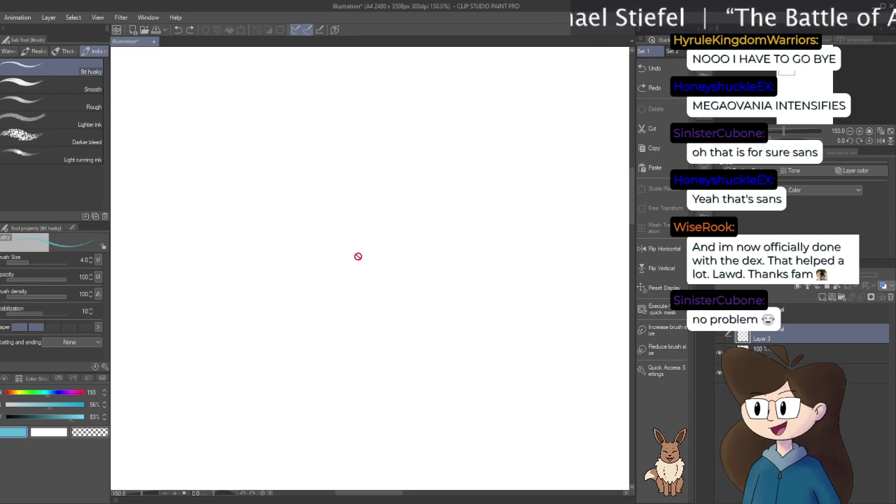
{"action": "key", "text": "alt+bracketleft"}
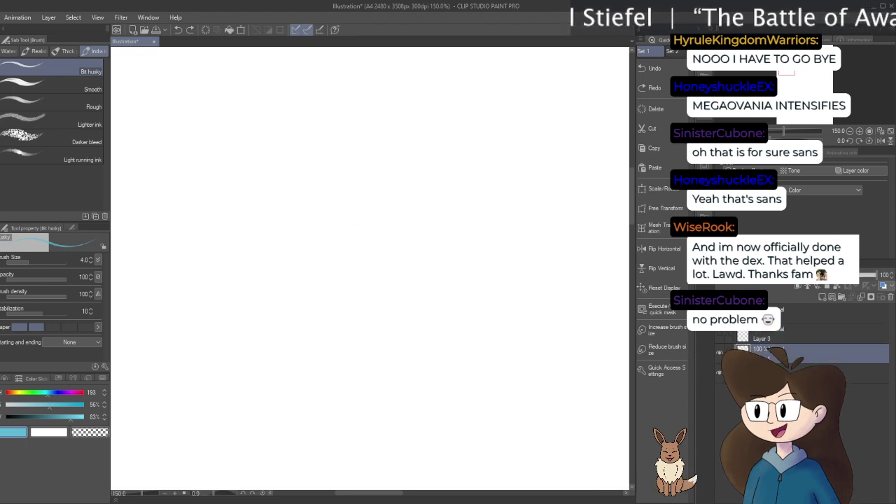
{"action": "key", "text": "b"}
{"action": "key", "text": "p"}
{"action": "mouse_move", "coordinate": [271, 207]}
{"action": "left_mouse_down"}
{"action": "mouse_move", "coordinate": [262, 257]}
{"action": "mouse_move", "coordinate": [420, 268]}
{"action": "left_mouse_up"}
{"action": "key", "text": "ctrl+z"}
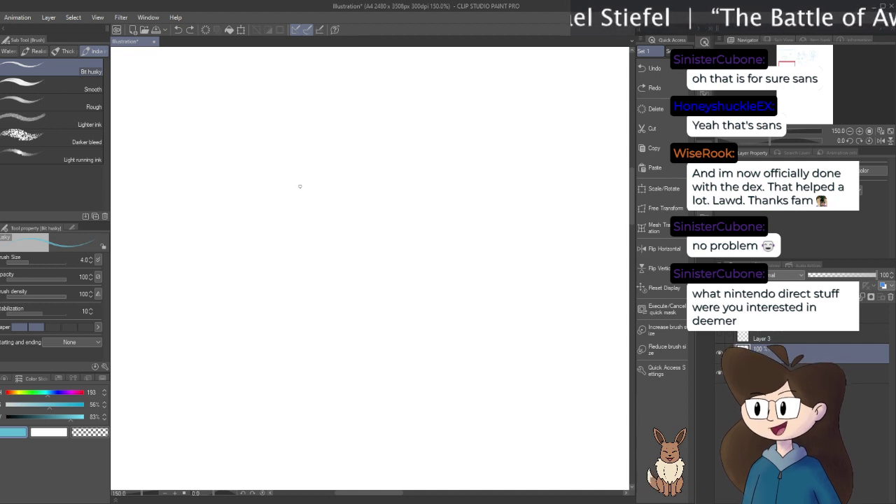
{"action": "left_click_drag", "start_coordinate": [284, 184], "coordinate": [370, 198]}
{"action": "key", "text": "ctrl+z"}
{"action": "key", "text": "ctrl+z"}
Sketch a new wide animal head outline with a domed top, two rounded ears, jagged cheek tufts and a curved chin
{"action": "mouse_move", "coordinate": [280, 188]}
{"action": "left_mouse_down"}
{"action": "mouse_move", "coordinate": [355, 179]}
{"action": "mouse_move", "coordinate": [283, 188]}
{"action": "mouse_move", "coordinate": [373, 184]}
{"action": "mouse_move", "coordinate": [389, 165]}
{"action": "mouse_move", "coordinate": [406, 177]}
{"action": "mouse_move", "coordinate": [411, 245]}
{"action": "left_mouse_up"}
{"action": "mouse_move", "coordinate": [263, 183]}
{"action": "left_mouse_down"}
{"action": "mouse_move", "coordinate": [235, 178]}
{"action": "mouse_move", "coordinate": [239, 167]}
{"action": "mouse_move", "coordinate": [239, 248]}
{"action": "mouse_move", "coordinate": [283, 289]}
{"action": "mouse_move", "coordinate": [355, 294]}
{"action": "mouse_move", "coordinate": [400, 243]}
{"action": "left_mouse_up"}
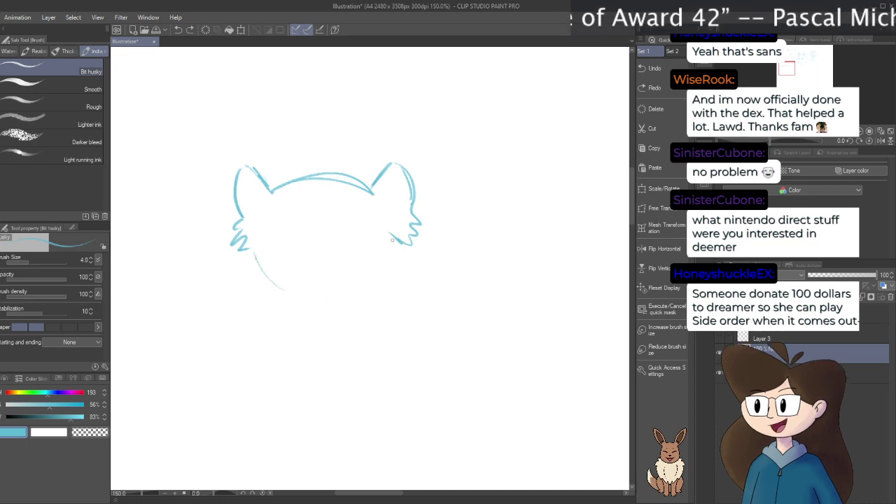
{"action": "key", "text": "ctrl+z"}
{"action": "mouse_move", "coordinate": [252, 251]}
{"action": "left_mouse_down"}
{"action": "mouse_move", "coordinate": [327, 292]}
{"action": "mouse_move", "coordinate": [405, 249]}
{"action": "left_mouse_up"}
{"action": "key", "text": "ctrl+z"}
{"action": "left_click_drag", "start_coordinate": [252, 251], "coordinate": [283, 288]}
{"action": "mouse_move", "coordinate": [283, 289]}
{"action": "left_mouse_down"}
{"action": "mouse_move", "coordinate": [332, 295]}
{"action": "mouse_move", "coordinate": [397, 248]}
{"action": "left_mouse_up"}
{"action": "key", "text": "ctrl+z"}
{"action": "mouse_move", "coordinate": [252, 253]}
{"action": "left_mouse_down"}
{"action": "mouse_move", "coordinate": [267, 275]}
{"action": "mouse_move", "coordinate": [344, 285]}
{"action": "mouse_move", "coordinate": [396, 248]}
{"action": "left_mouse_up"}
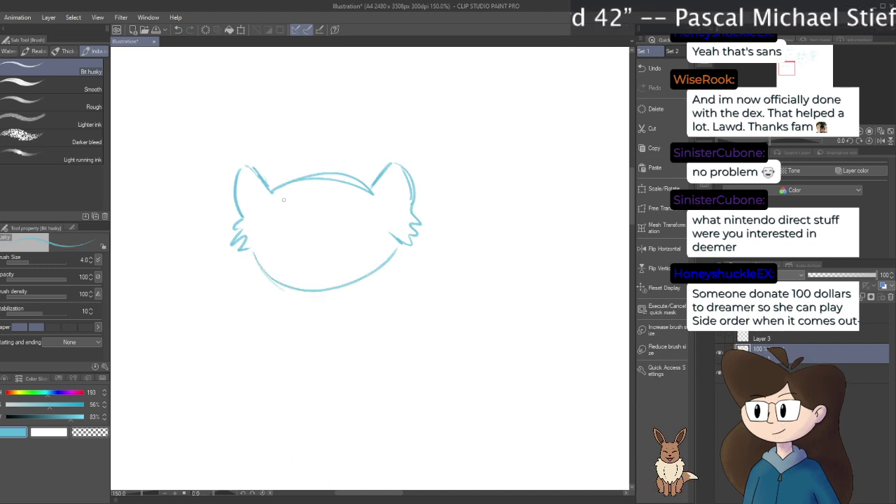
{"action": "mouse_move", "coordinate": [276, 197]}
{"action": "left_mouse_down"}
{"action": "mouse_move", "coordinate": [340, 186]}
{"action": "mouse_move", "coordinate": [370, 195]}
{"action": "mouse_move", "coordinate": [378, 215]}
{"action": "left_mouse_up"}
{"action": "key", "text": "ctrl+z"}
{"action": "key", "text": "ctrl+z"}
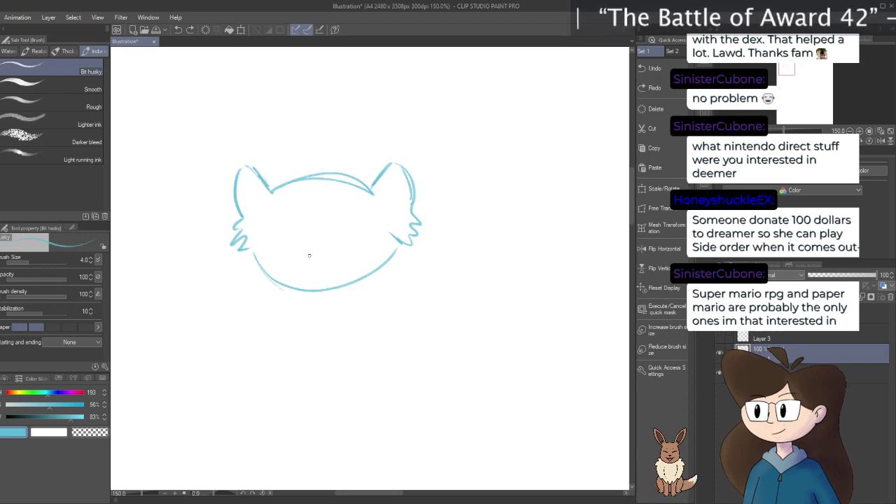
{"action": "left_click_drag", "start_coordinate": [311, 258], "coordinate": [323, 238]}
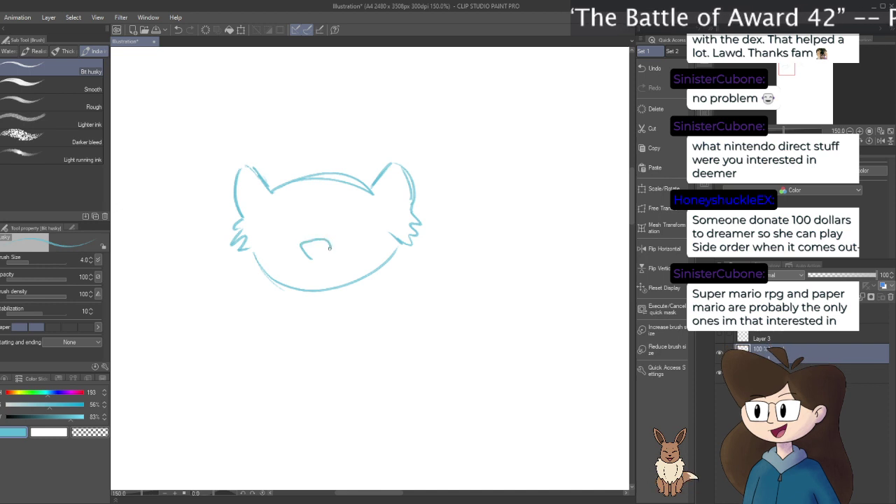
{"action": "key", "text": "ctrl+z"}
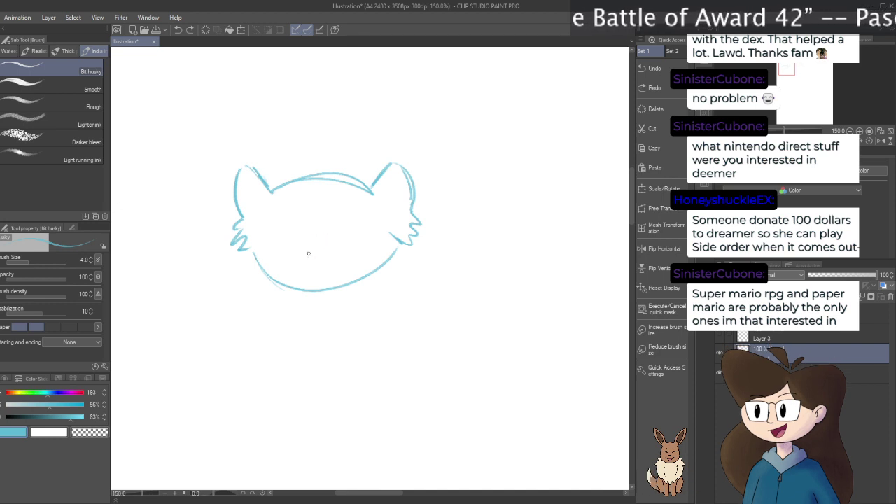
{"action": "mouse_move", "coordinate": [302, 245]}
{"action": "left_mouse_down"}
{"action": "mouse_move", "coordinate": [333, 240]}
{"action": "mouse_move", "coordinate": [269, 215]}
{"action": "mouse_move", "coordinate": [299, 245]}
{"action": "left_mouse_up"}
{"action": "key", "text": "ctrl+z"}
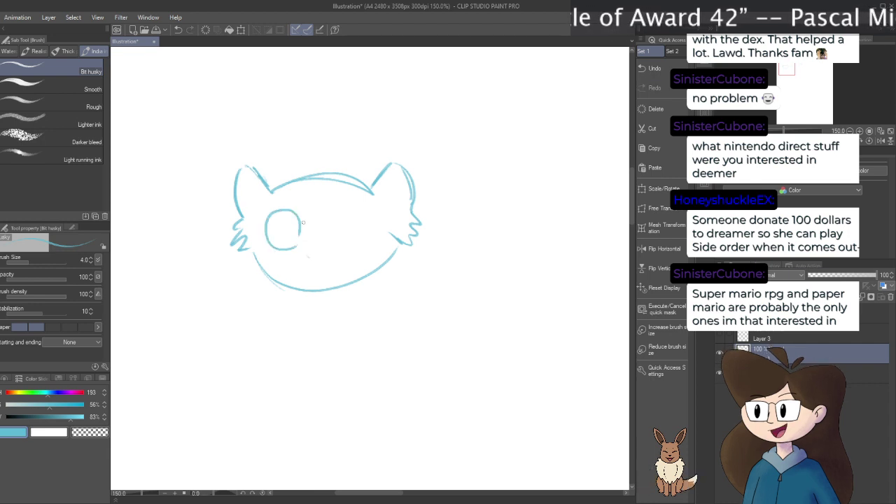
Try large round eyes with highlights, a small triangular nose and a tiny frowning mouth on the new face, and undo them
{"action": "mouse_move", "coordinate": [348, 211]}
{"action": "left_mouse_down"}
{"action": "mouse_move", "coordinate": [372, 236]}
{"action": "mouse_move", "coordinate": [353, 210]}
{"action": "left_mouse_up"}
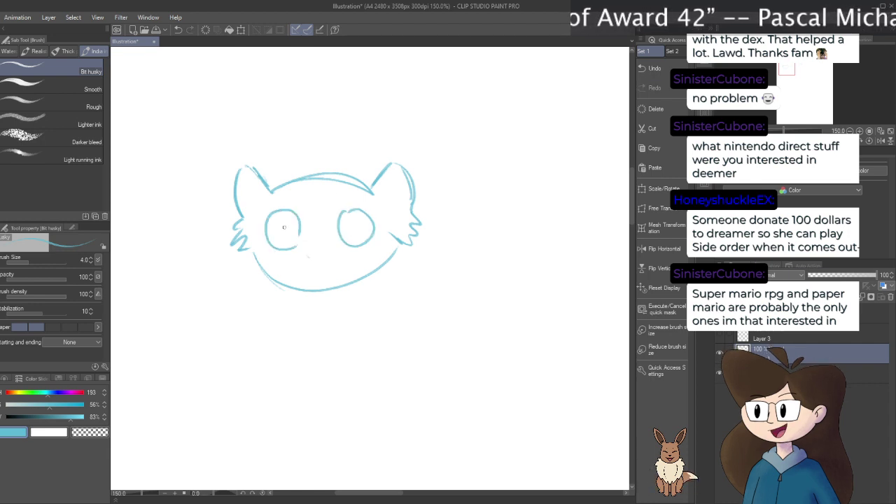
{"action": "left_click_drag", "start_coordinate": [282, 216], "coordinate": [288, 236]}
{"action": "left_click_drag", "start_coordinate": [359, 217], "coordinate": [356, 225]}
{"action": "left_click_drag", "start_coordinate": [316, 248], "coordinate": [312, 279]}
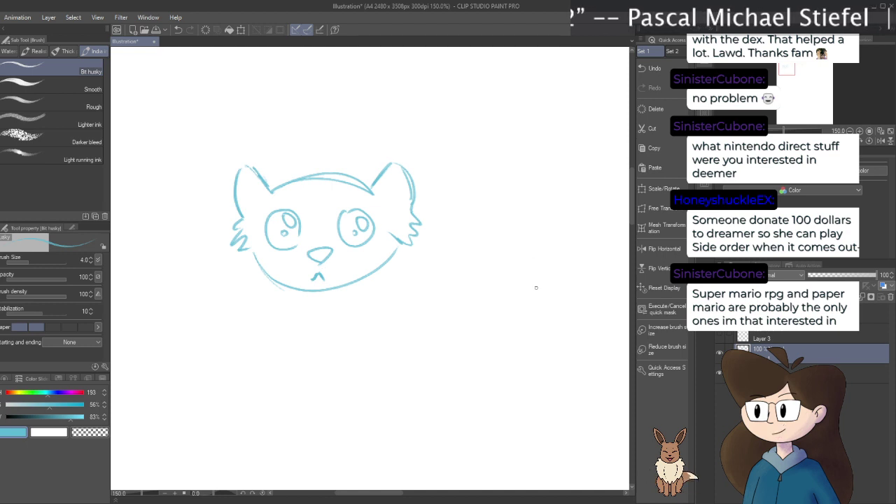
{"action": "key", "text": "ctrl+z"}
{"action": "key", "text": "ctrl+z"}
{"action": "key", "text": "ctrl+z"}
{"action": "key", "text": "ctrl+z"}
{"action": "key", "text": "ctrl+z"}
{"action": "key", "text": "ctrl+z"}
Draw dot eyes, a rounded nose and a wavy mouth, and replace the middle of the head's top line with a hair tuft
{"action": "mouse_move", "coordinate": [316, 258]}
{"action": "left_mouse_down"}
{"action": "mouse_move", "coordinate": [315, 238]}
{"action": "mouse_move", "coordinate": [300, 242]}
{"action": "mouse_move", "coordinate": [315, 260]}
{"action": "left_mouse_up"}
{"action": "left_click_drag", "start_coordinate": [345, 224], "coordinate": [346, 232]}
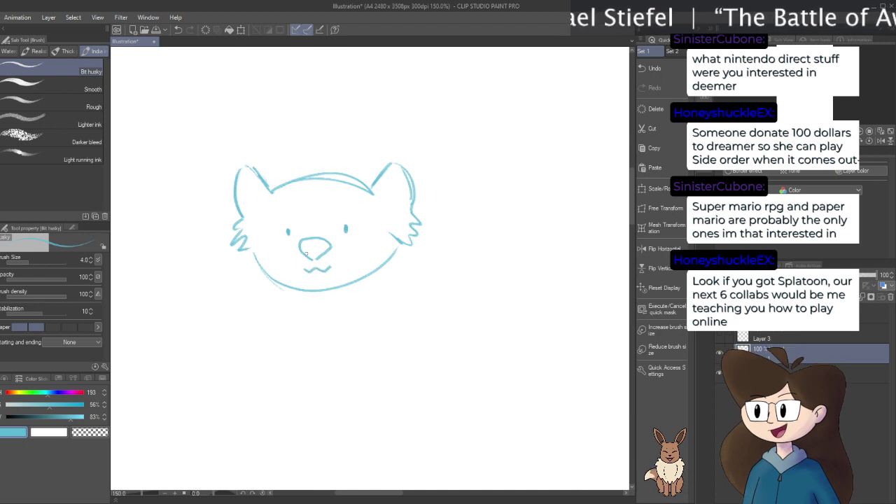
{"action": "key", "text": "e"}
{"action": "left_click_drag", "start_coordinate": [319, 179], "coordinate": [363, 187]}
{"action": "key", "text": "p"}
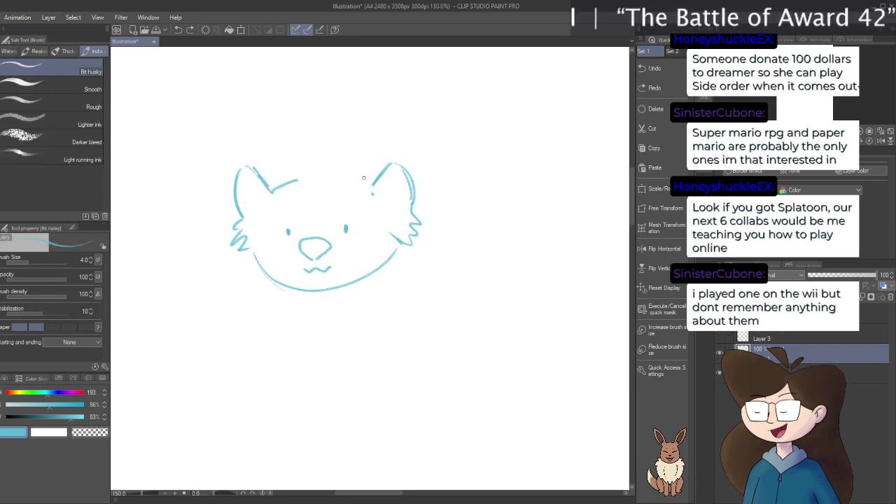
{"action": "mouse_move", "coordinate": [371, 184]}
{"action": "left_mouse_down"}
{"action": "mouse_move", "coordinate": [338, 163]}
{"action": "mouse_move", "coordinate": [309, 162]}
{"action": "mouse_move", "coordinate": [314, 174]}
{"action": "left_mouse_up"}
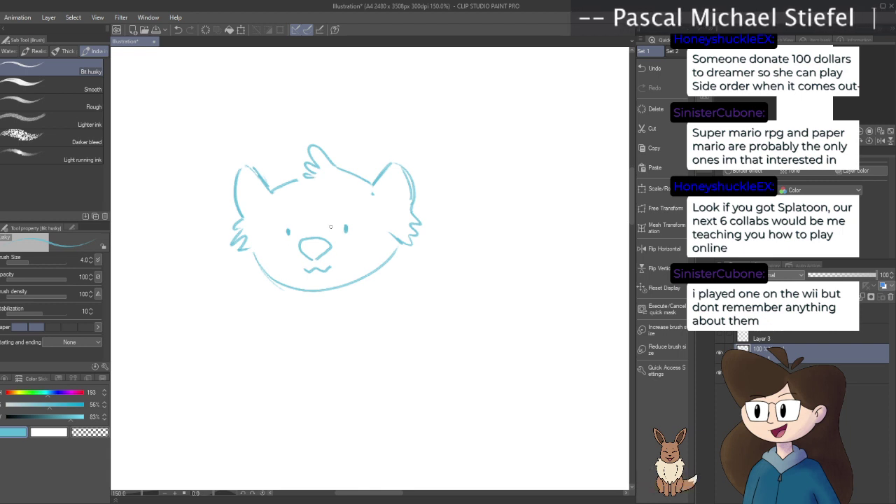
Draw fur strokes inside both ears and thicken one dot eye, after trying and undoing a faint eye patch
{"action": "mouse_move", "coordinate": [330, 228]}
{"action": "left_mouse_down"}
{"action": "mouse_move", "coordinate": [346, 203]}
{"action": "mouse_move", "coordinate": [368, 234]}
{"action": "left_mouse_up"}
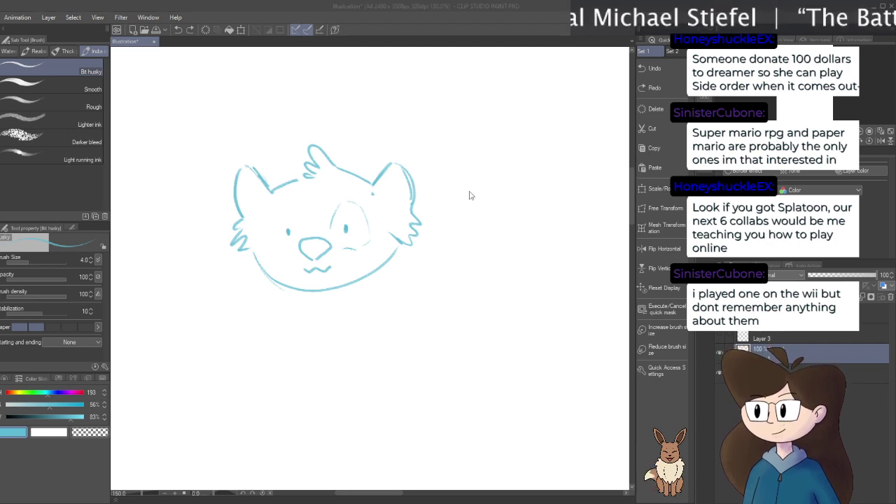
{"action": "key", "text": "ctrl+z"}
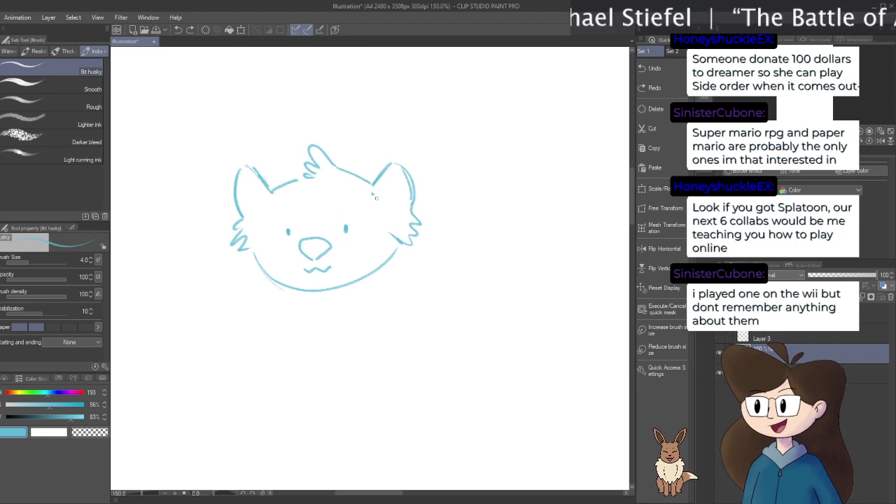
{"action": "left_click_drag", "start_coordinate": [386, 177], "coordinate": [393, 203]}
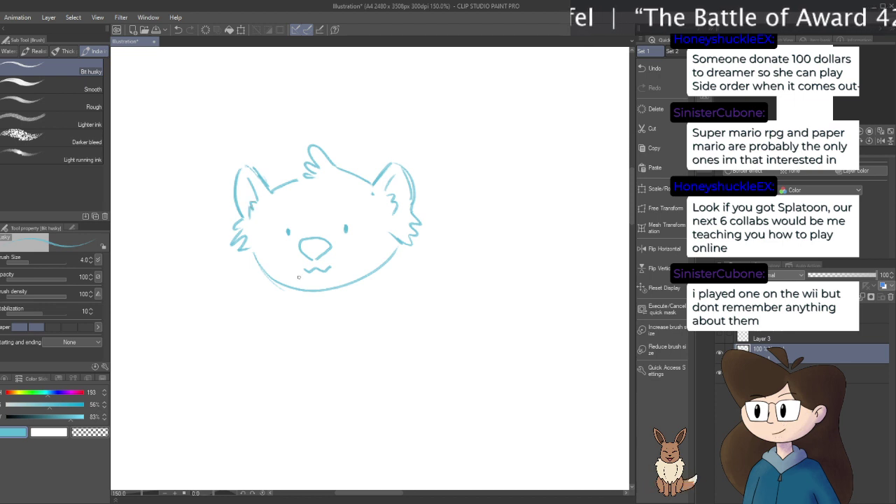
{"action": "left_click_drag", "start_coordinate": [288, 229], "coordinate": [287, 234]}
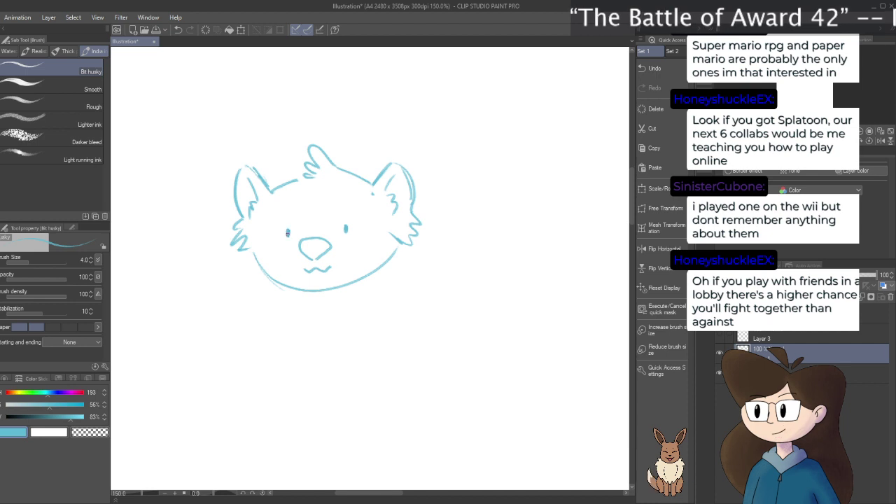
Outline a large rounded patch around each dot eye, and try small side marks on the pupils and undo them
{"action": "left_click_drag", "start_coordinate": [332, 231], "coordinate": [342, 208]}
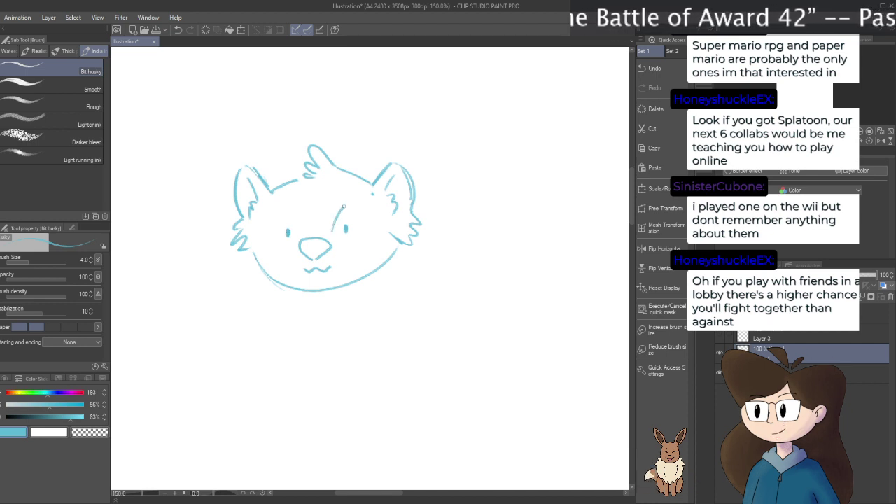
{"action": "mouse_move", "coordinate": [375, 233]}
{"action": "left_mouse_down"}
{"action": "mouse_move", "coordinate": [375, 248]}
{"action": "mouse_move", "coordinate": [341, 256]}
{"action": "left_mouse_up"}
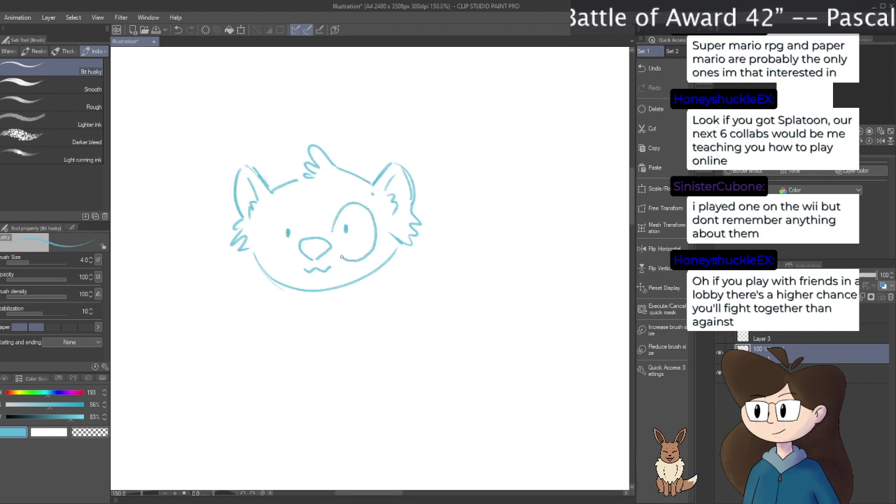
{"action": "left_click_drag", "start_coordinate": [299, 227], "coordinate": [288, 216]}
{"action": "left_click_drag", "start_coordinate": [266, 245], "coordinate": [284, 264]}
{"action": "key", "text": "ctrl+z"}
{"action": "key", "text": "ctrl+z"}
{"action": "mouse_move", "coordinate": [300, 230]}
{"action": "left_mouse_down"}
{"action": "mouse_move", "coordinate": [277, 212]}
{"action": "mouse_move", "coordinate": [270, 236]}
{"action": "mouse_move", "coordinate": [286, 261]}
{"action": "left_mouse_up"}
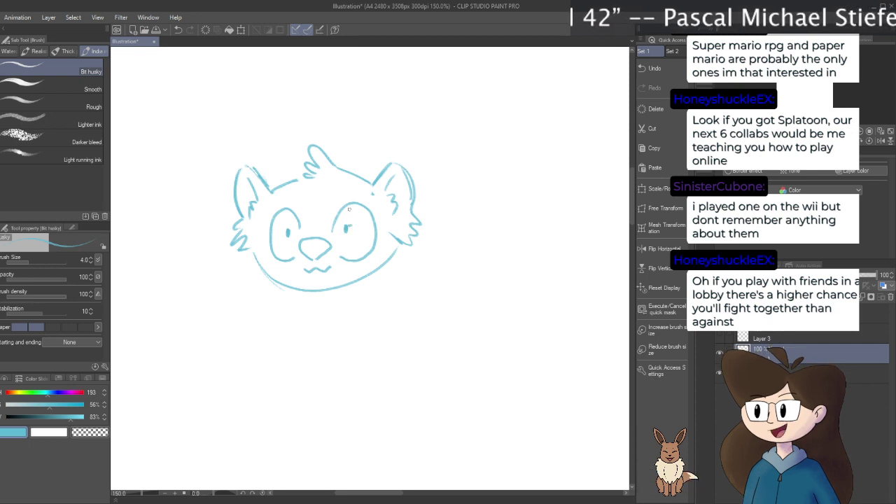
{"action": "left_click_drag", "start_coordinate": [285, 228], "coordinate": [287, 234]}
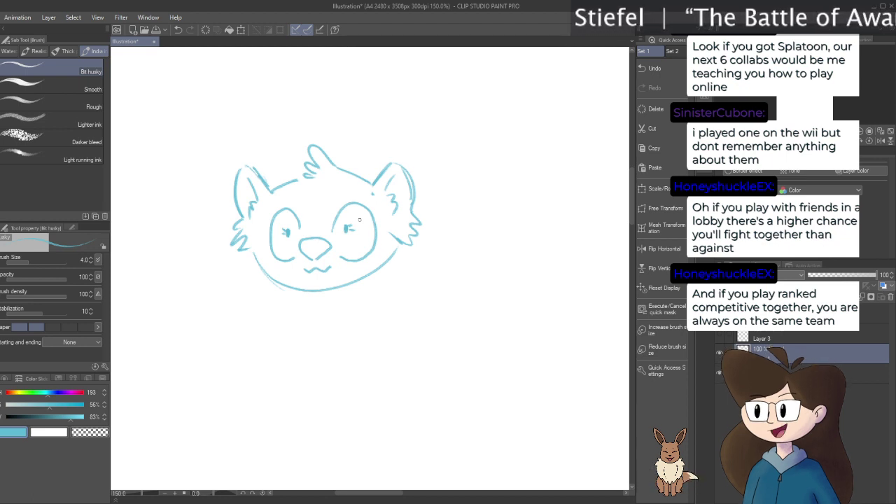
{"action": "key", "text": "ctrl+z"}
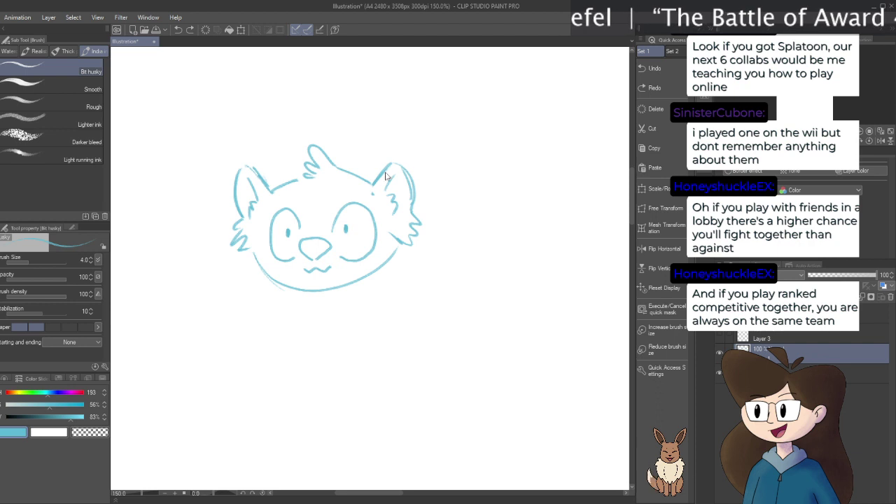
Undo the patch outlines around both eyes, then try a taller patch reaching the head's top line and undo it
{"action": "key", "text": "ctrl+z"}
{"action": "key", "text": "ctrl+z"}
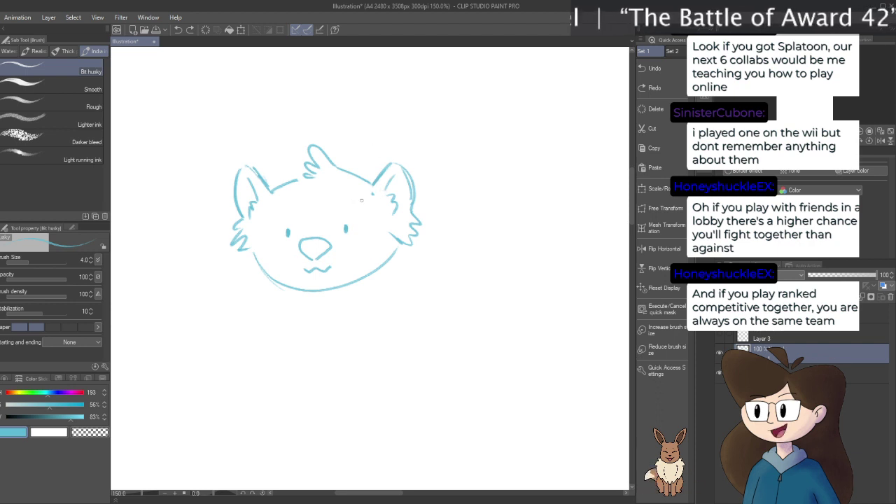
{"action": "mouse_move", "coordinate": [348, 283]}
{"action": "left_mouse_down"}
{"action": "mouse_move", "coordinate": [360, 247]}
{"action": "mouse_move", "coordinate": [393, 242]}
{"action": "mouse_move", "coordinate": [323, 221]}
{"action": "mouse_move", "coordinate": [331, 191]}
{"action": "mouse_move", "coordinate": [370, 186]}
{"action": "left_mouse_up"}
{"action": "key", "text": "ctrl+z"}
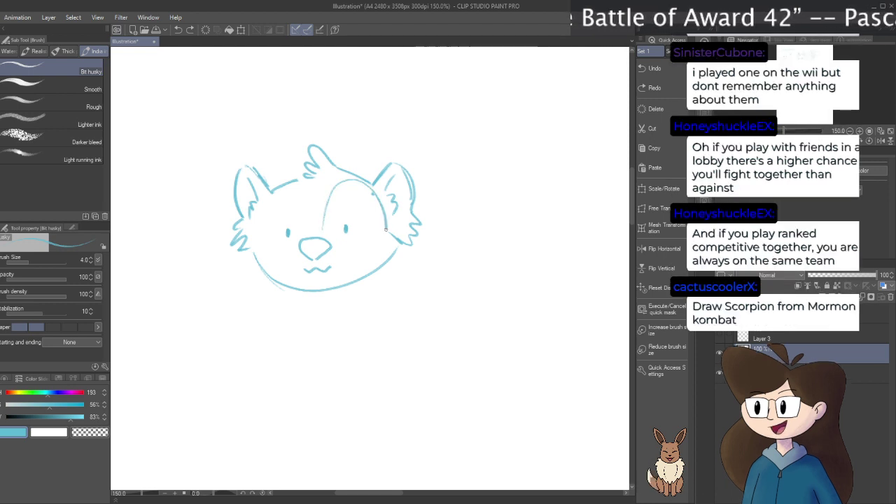
{"action": "key", "text": "ctrl+z"}
Try smaller rounded patch outlines around the two dot eyes and undo them
{"action": "left_click_drag", "start_coordinate": [327, 234], "coordinate": [337, 212]}
{"action": "mouse_move", "coordinate": [374, 245]}
{"action": "left_mouse_down"}
{"action": "mouse_move", "coordinate": [333, 254]}
{"action": "mouse_move", "coordinate": [283, 209]}
{"action": "mouse_move", "coordinate": [266, 229]}
{"action": "mouse_move", "coordinate": [286, 254]}
{"action": "left_mouse_up"}
{"action": "key", "text": "ctrl+z"}
{"action": "key", "text": "ctrl+z"}
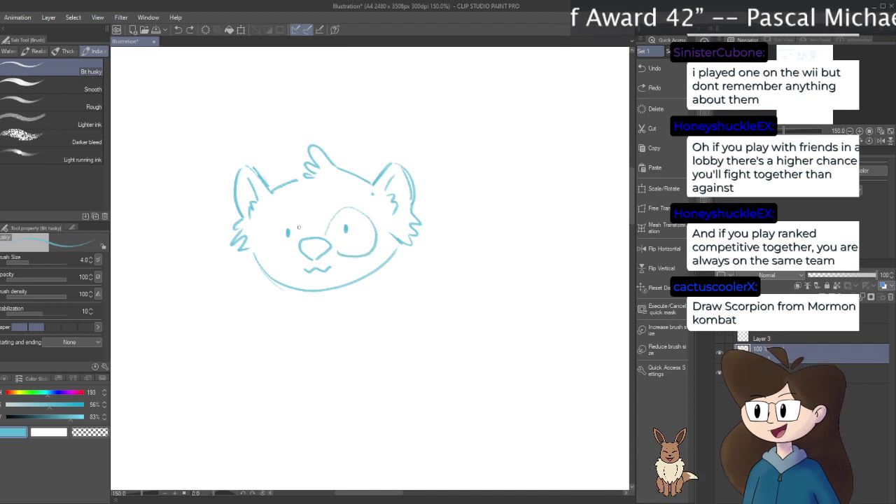
{"action": "mouse_move", "coordinate": [296, 223]}
{"action": "left_mouse_down"}
{"action": "mouse_move", "coordinate": [272, 220]}
{"action": "mouse_move", "coordinate": [267, 246]}
{"action": "left_mouse_up"}
{"action": "key", "text": "ctrl+z"}
{"action": "key", "text": "ctrl+z"}
{"action": "key", "text": "ctrl+z"}
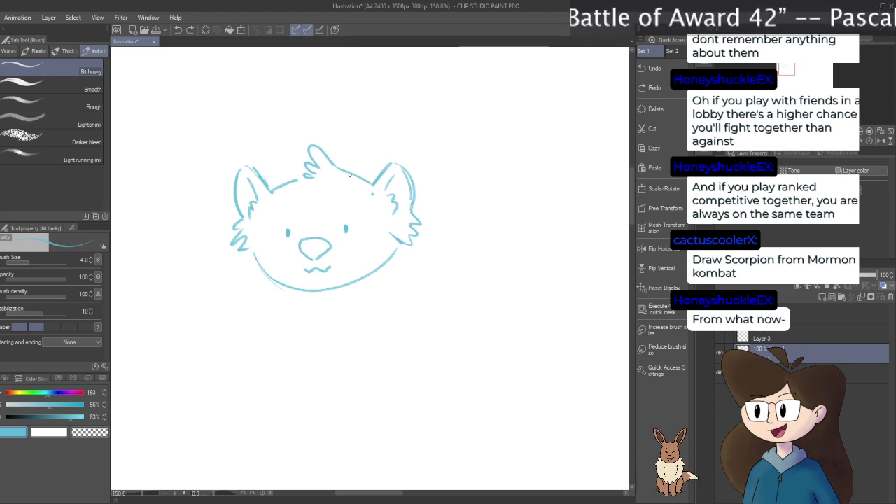
Outline a wide rounded patch around each dot eye and draw two short front legs with toe marks below the head
{"action": "left_click_drag", "start_coordinate": [326, 229], "coordinate": [357, 254]}
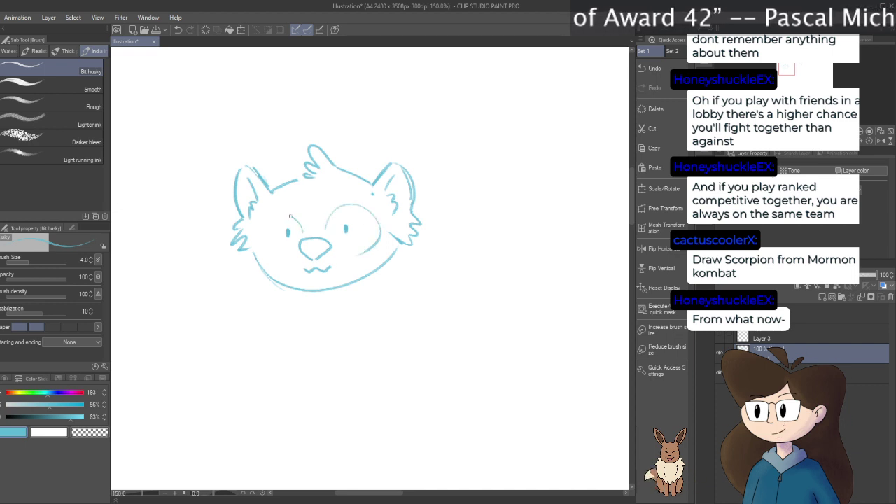
{"action": "mouse_move", "coordinate": [304, 232]}
{"action": "left_mouse_down"}
{"action": "mouse_move", "coordinate": [293, 214]}
{"action": "mouse_move", "coordinate": [297, 242]}
{"action": "left_mouse_up"}
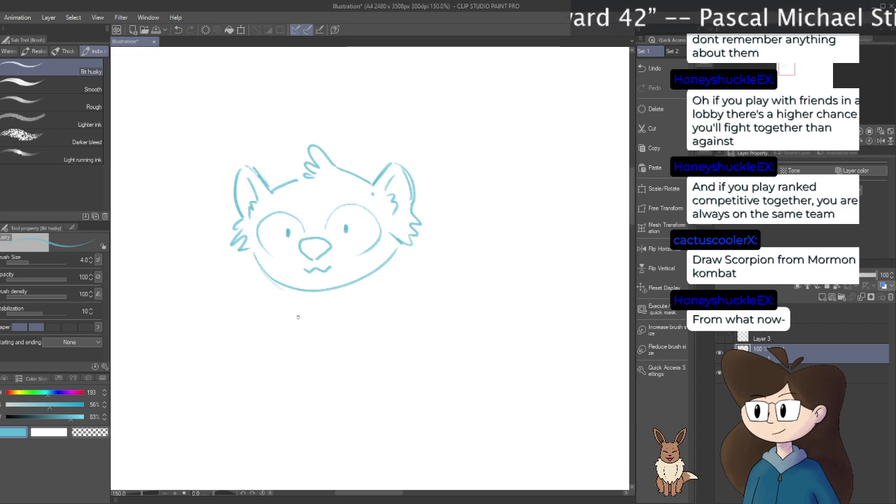
{"action": "mouse_move", "coordinate": [291, 313]}
{"action": "left_mouse_down"}
{"action": "mouse_move", "coordinate": [295, 337]}
{"action": "mouse_move", "coordinate": [313, 351]}
{"action": "mouse_move", "coordinate": [318, 323]}
{"action": "mouse_move", "coordinate": [342, 350]}
{"action": "mouse_move", "coordinate": [360, 333]}
{"action": "mouse_move", "coordinate": [364, 309]}
{"action": "left_mouse_up"}
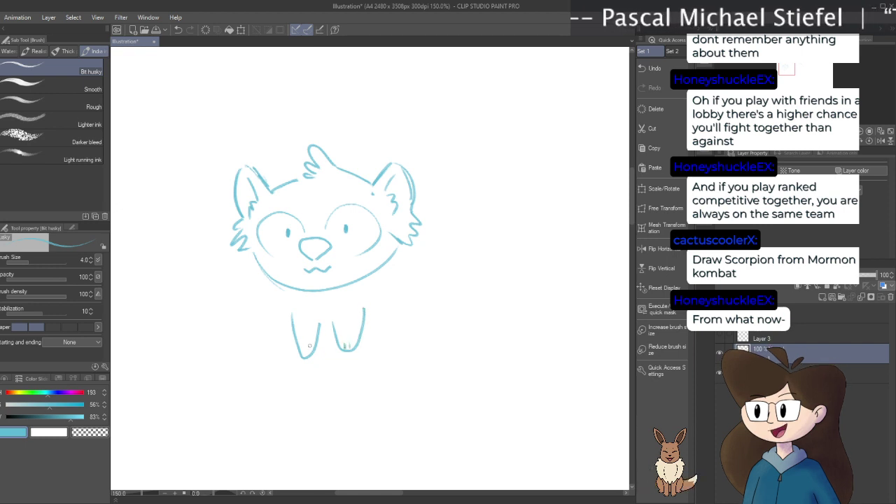
{"action": "left_click_drag", "start_coordinate": [304, 342], "coordinate": [301, 358]}
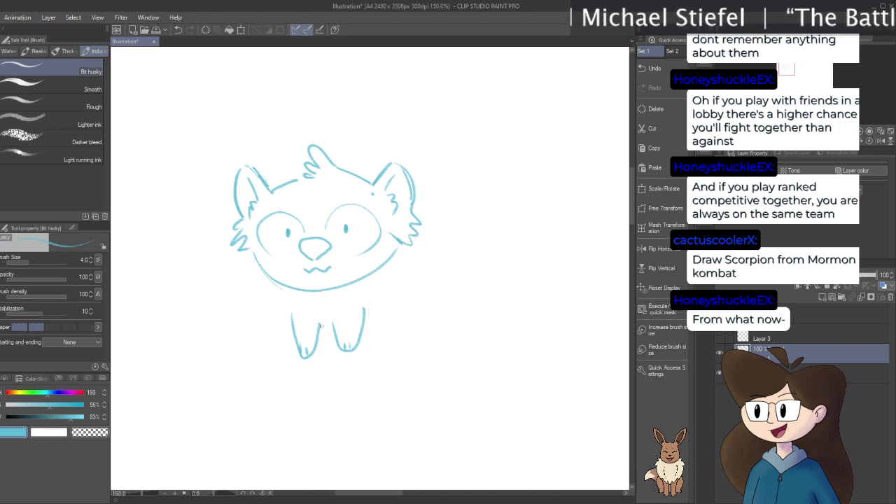
Sketch the belly line between the front legs and a thick horizontal branch with a cut oval end behind the animal
{"action": "left_click_drag", "start_coordinate": [320, 325], "coordinate": [335, 323]}
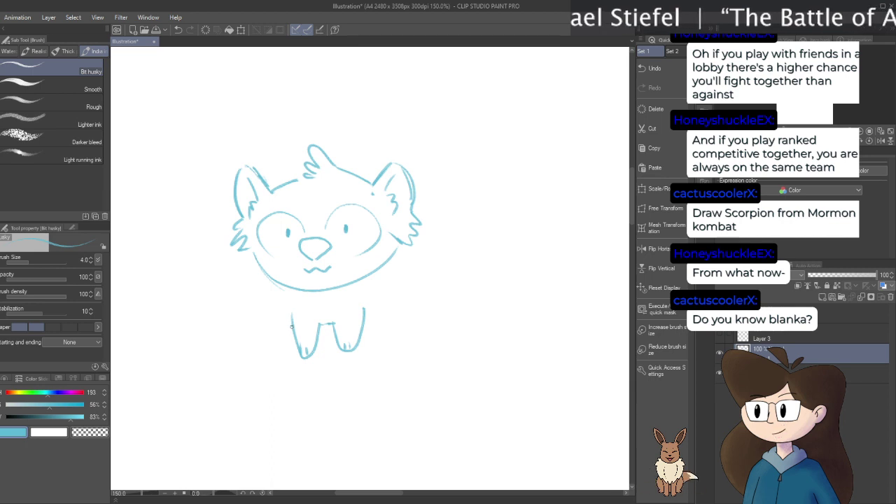
{"action": "mouse_move", "coordinate": [290, 325]}
{"action": "left_mouse_down"}
{"action": "mouse_move", "coordinate": [244, 330]}
{"action": "mouse_move", "coordinate": [189, 359]}
{"action": "mouse_move", "coordinate": [135, 370]}
{"action": "left_mouse_up"}
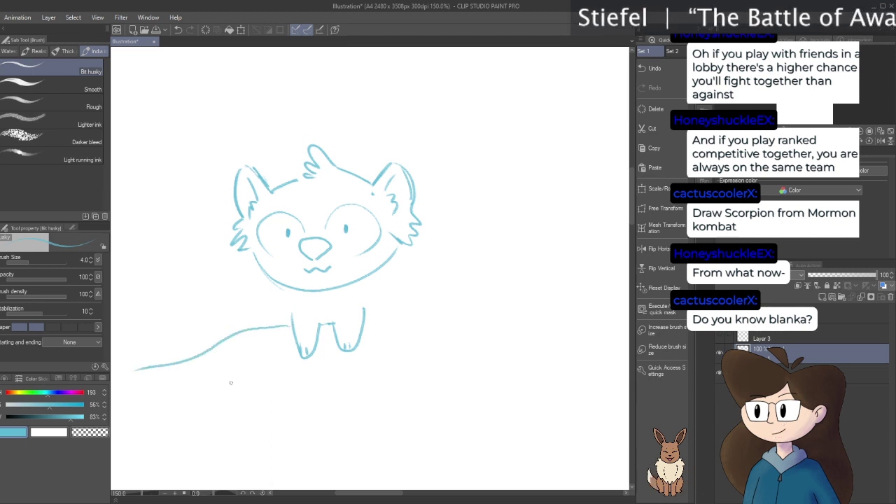
{"action": "mouse_move", "coordinate": [144, 432]}
{"action": "left_mouse_down"}
{"action": "mouse_move", "coordinate": [179, 425]}
{"action": "mouse_move", "coordinate": [285, 379]}
{"action": "mouse_move", "coordinate": [418, 377]}
{"action": "mouse_move", "coordinate": [501, 361]}
{"action": "mouse_move", "coordinate": [566, 383]}
{"action": "left_mouse_up"}
{"action": "left_click_drag", "start_coordinate": [366, 318], "coordinate": [450, 315]}
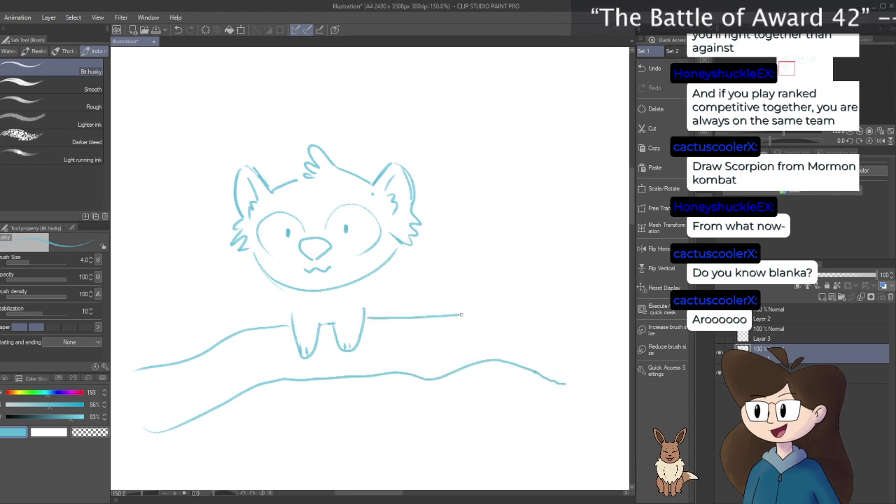
{"action": "left_click_drag", "start_coordinate": [532, 304], "coordinate": [563, 381]}
{"action": "left_click_drag", "start_coordinate": [536, 312], "coordinate": [555, 378]}
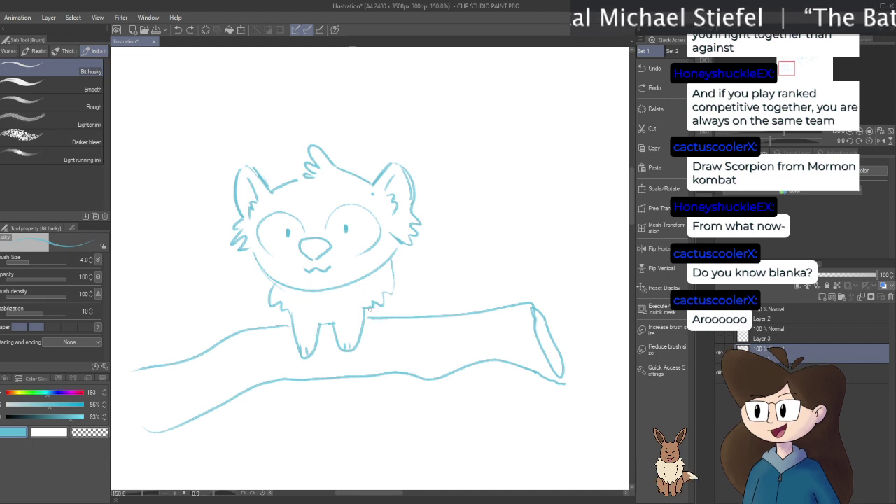
Sketch the animal's lower body hanging beneath the branch, ending in two small hind legs
{"action": "left_click_drag", "start_coordinate": [391, 425], "coordinate": [380, 375]}
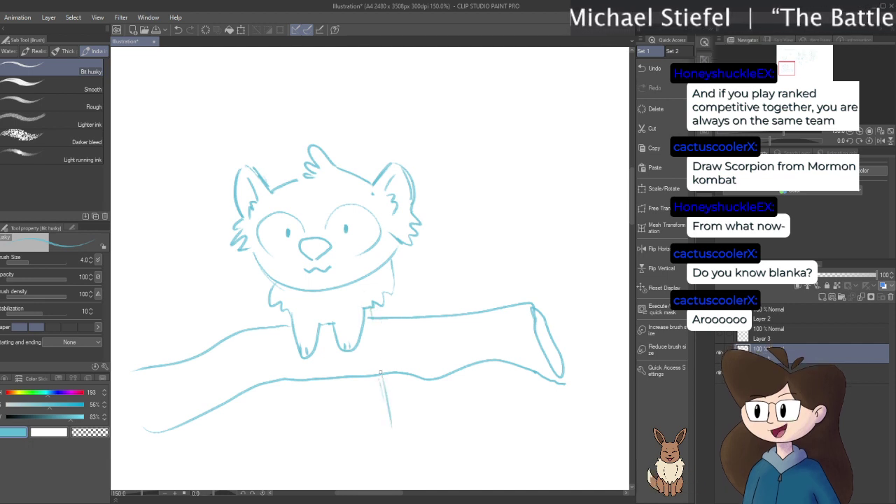
{"action": "left_click_drag", "start_coordinate": [338, 432], "coordinate": [329, 379]}
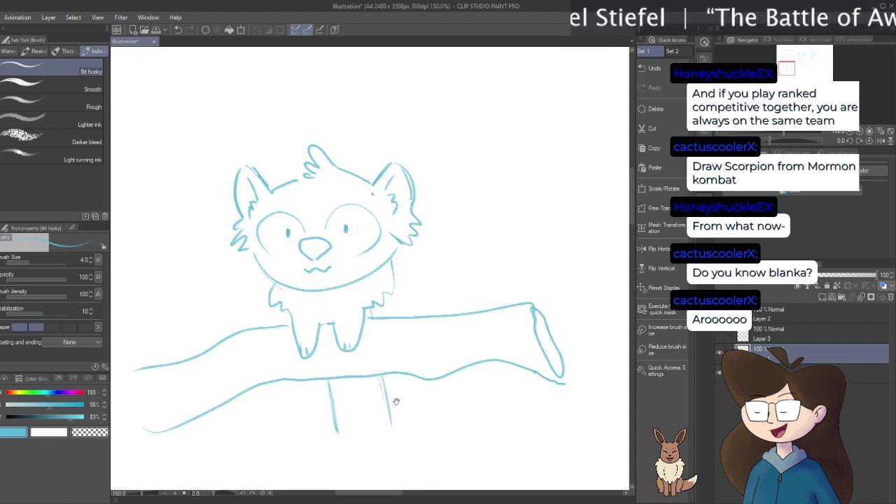
{"action": "left_click_drag", "start_coordinate": [394, 403], "coordinate": [388, 330]}
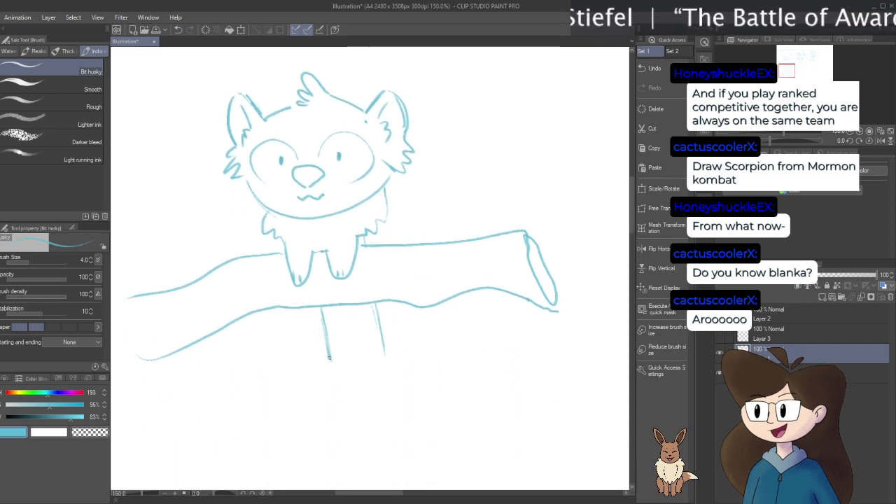
{"action": "mouse_move", "coordinate": [328, 357]}
{"action": "left_mouse_down"}
{"action": "mouse_move", "coordinate": [351, 378]}
{"action": "mouse_move", "coordinate": [351, 401]}
{"action": "mouse_move", "coordinate": [361, 377]}
{"action": "left_mouse_up"}
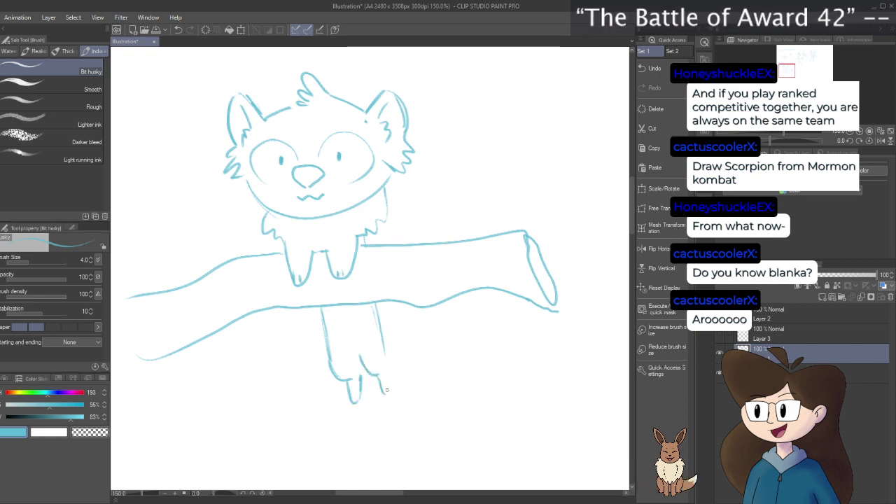
{"action": "left_click_drag", "start_coordinate": [390, 390], "coordinate": [386, 367]}
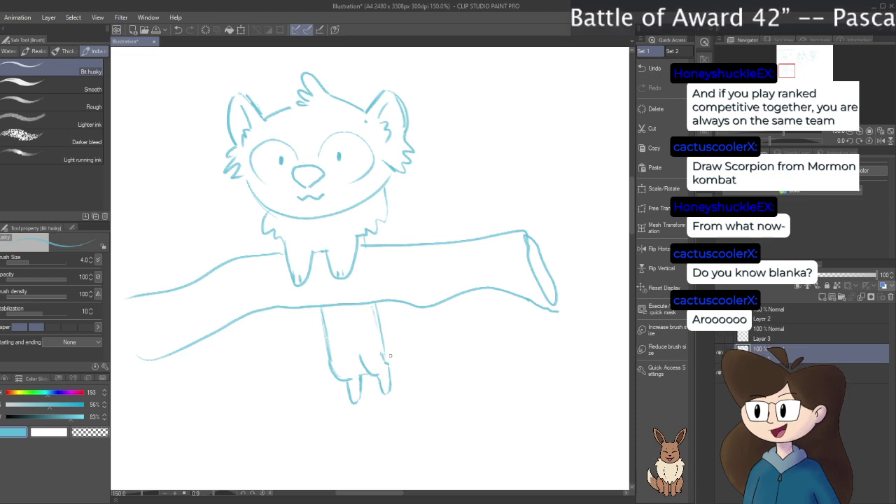
{"action": "mouse_move", "coordinate": [426, 364]}
{"action": "left_mouse_down"}
{"action": "mouse_move", "coordinate": [462, 354]}
{"action": "mouse_move", "coordinate": [453, 351]}
{"action": "left_mouse_up"}
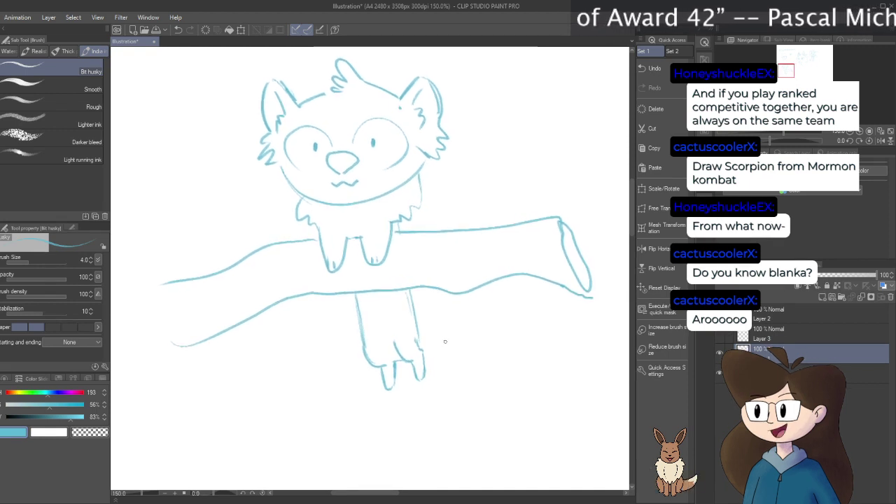
Lasso-select the hanging lower body and hind legs beneath the branch
{"action": "key", "text": "o"}
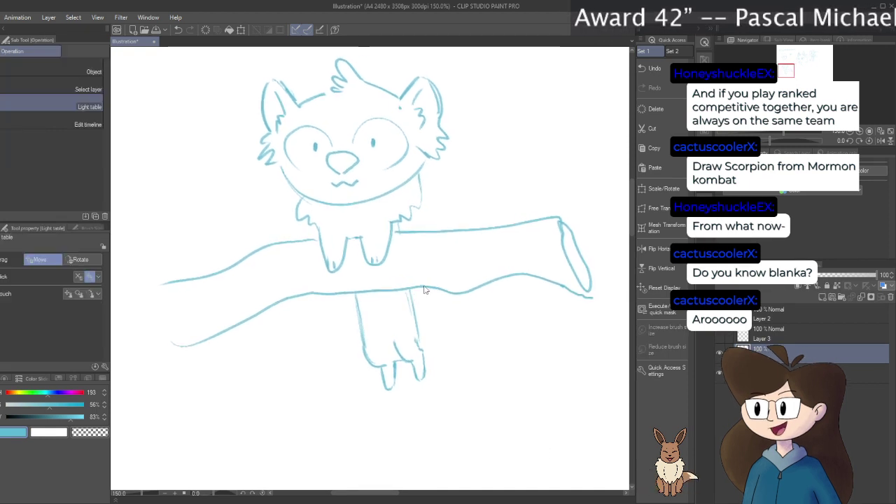
{"action": "left_click_drag", "start_coordinate": [416, 297], "coordinate": [408, 292]}
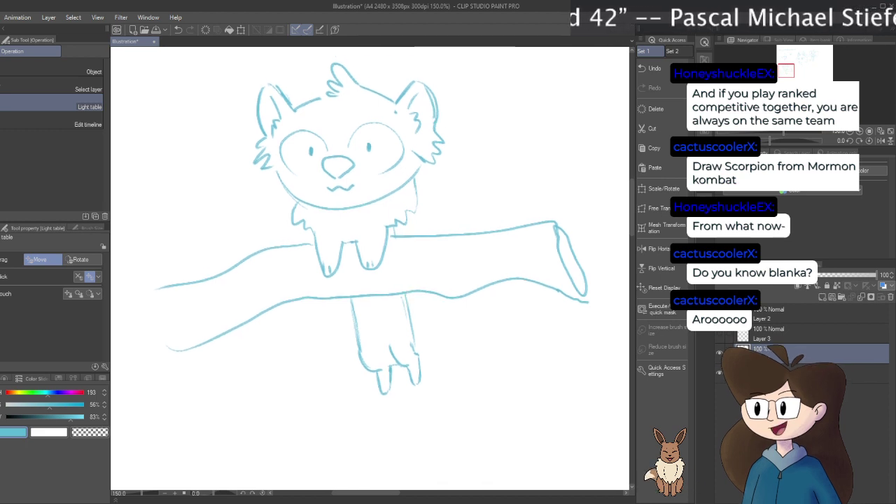
{"action": "key", "text": "m"}
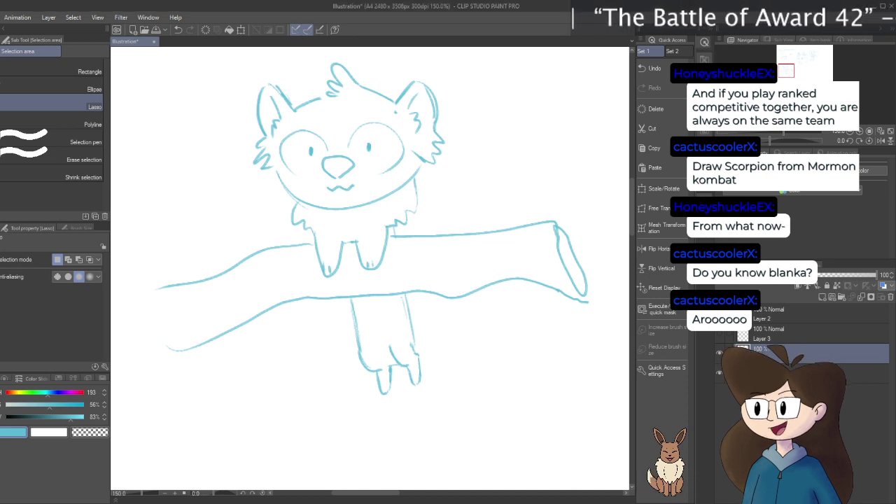
{"action": "left_click_drag", "start_coordinate": [411, 299], "coordinate": [361, 297]}
{"action": "mouse_move", "coordinate": [354, 397]}
{"action": "left_mouse_down"}
{"action": "mouse_move", "coordinate": [457, 377]}
{"action": "mouse_move", "coordinate": [423, 301]}
{"action": "left_mouse_up"}
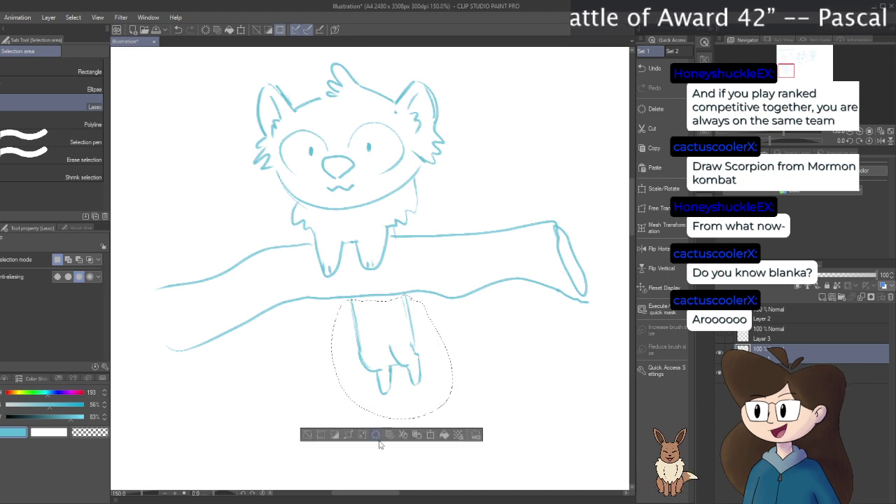
{"action": "key", "text": "k"}
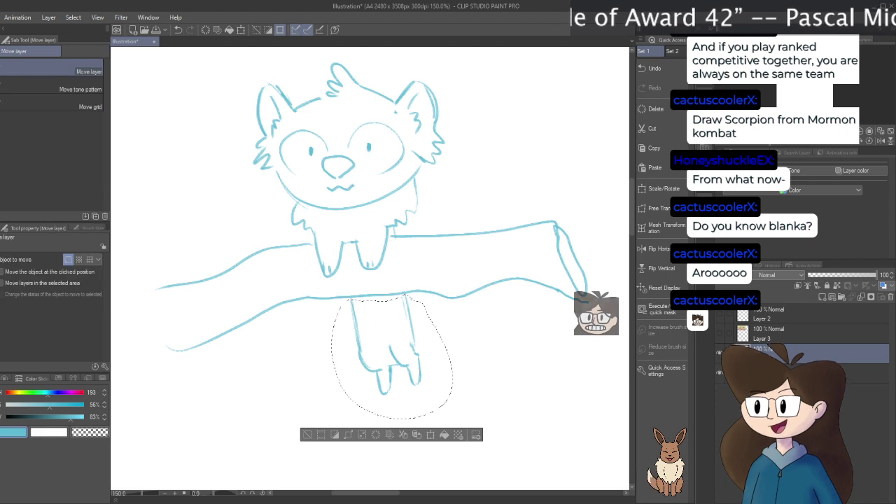
{"action": "key", "text": "r"}
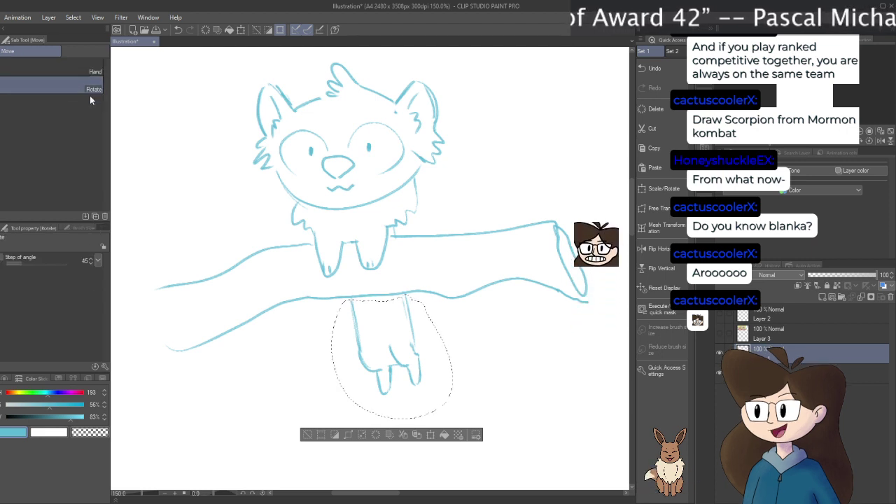
{"action": "left_click_drag", "start_coordinate": [509, 370], "coordinate": [502, 384]}
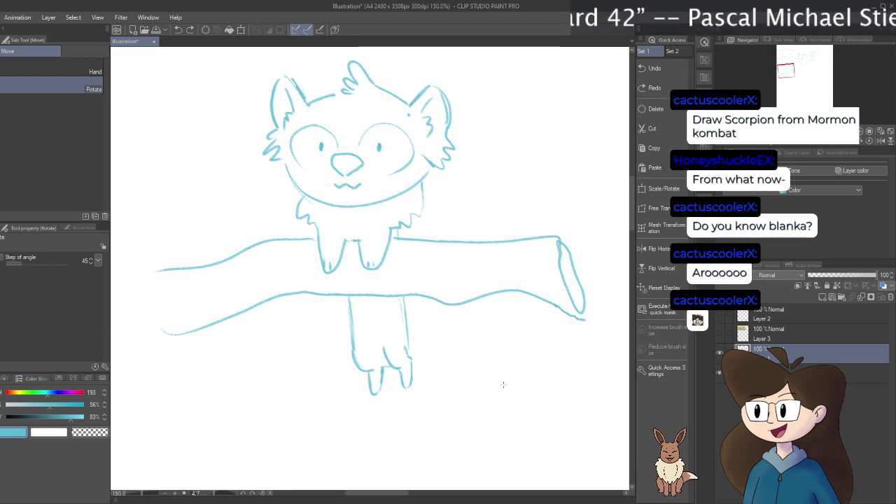
{"action": "left_click_drag", "start_coordinate": [500, 384], "coordinate": [506, 326]}
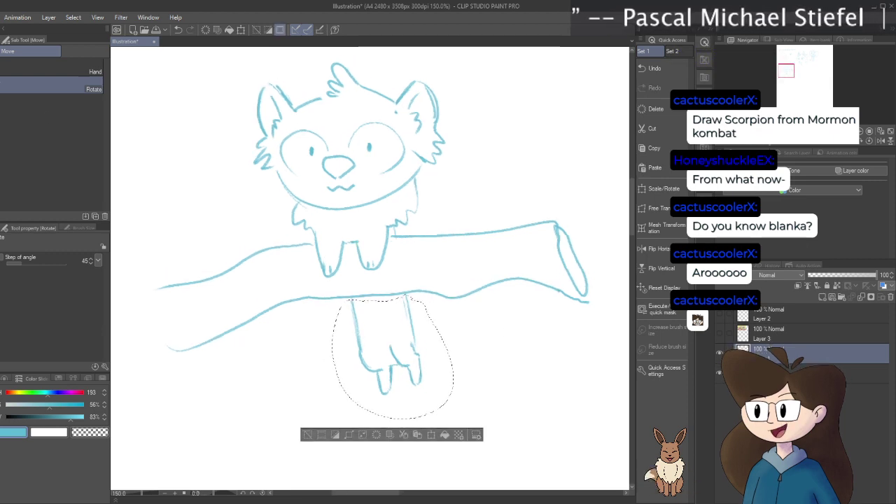
{"action": "key", "text": "k"}
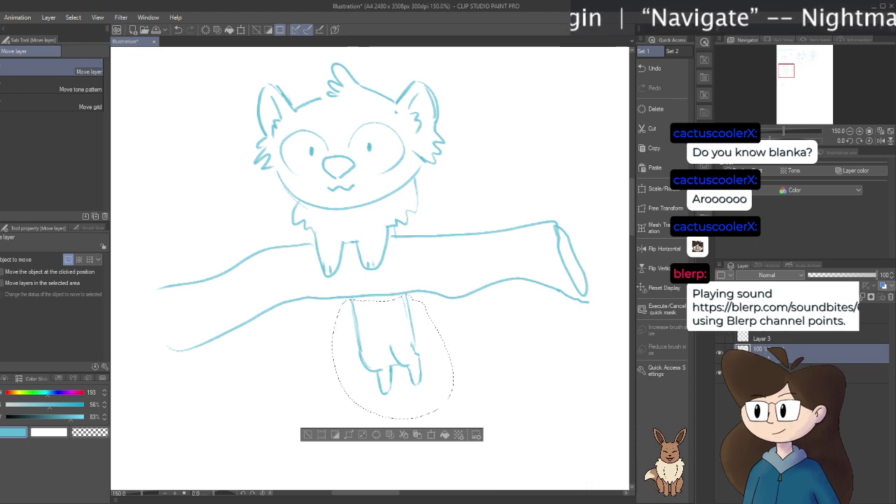
{"action": "key", "text": "slash"}
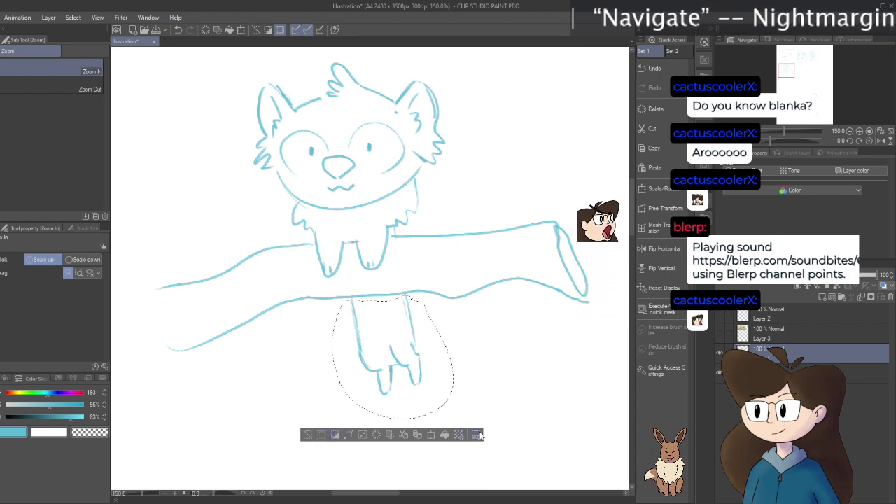
Rotate the selected lower body to hang straight down, shift it under the front legs, apply the transformation and deselect
{"action": "left_click", "coordinate": [432, 435]}
{"action": "left_click_drag", "start_coordinate": [481, 287], "coordinate": [398, 348]}
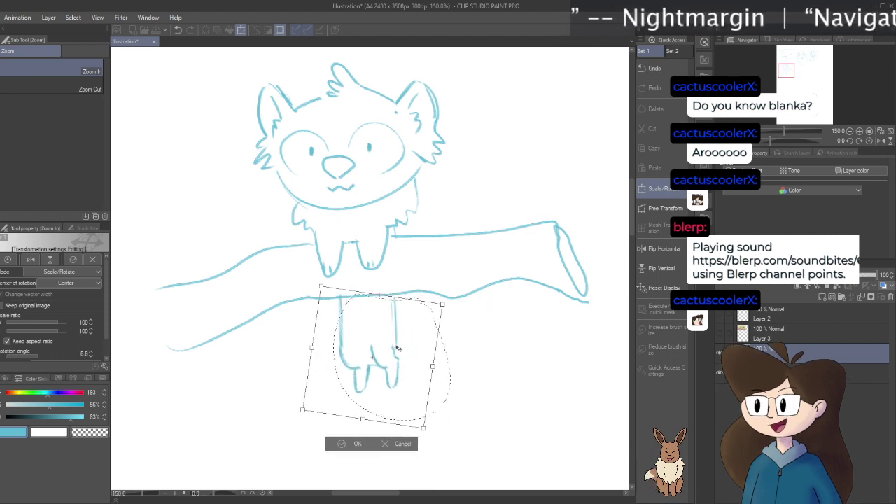
{"action": "left_click_drag", "start_coordinate": [398, 348], "coordinate": [402, 351]}
{"action": "left_click", "coordinate": [359, 450]}
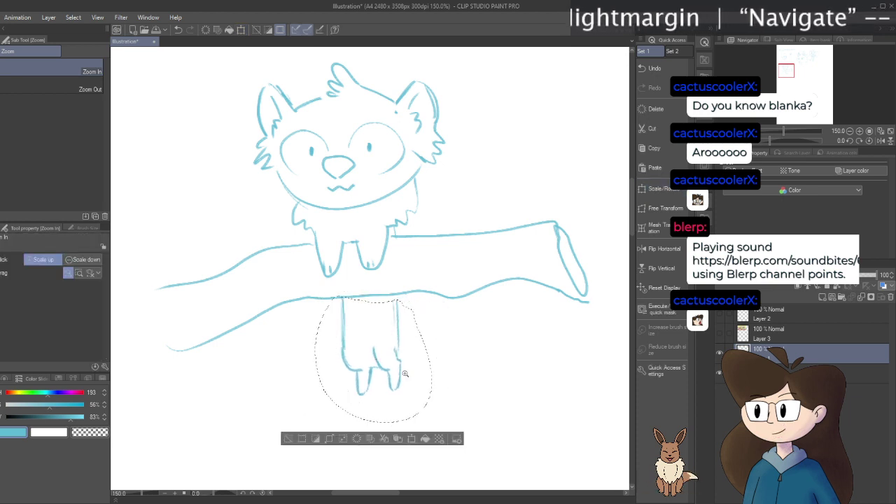
{"action": "left_click", "coordinate": [289, 440]}
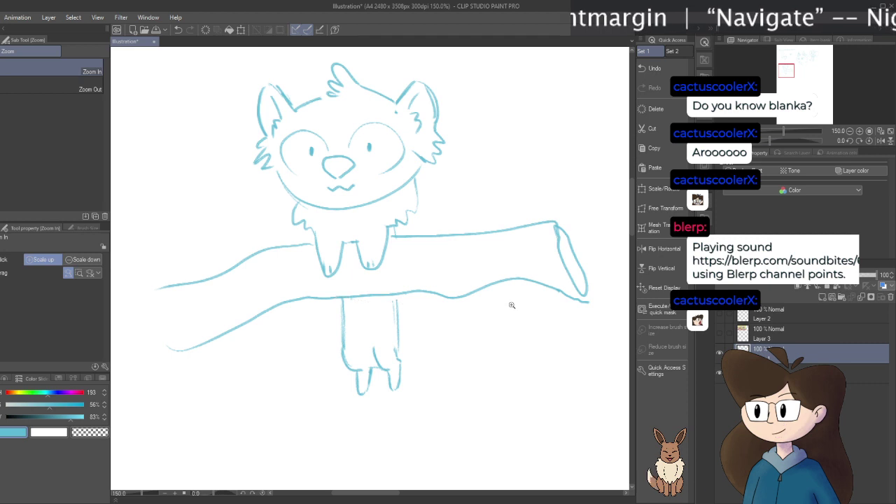
Erase the hind legs and the bottom of the hanging body, keeping its two side lines
{"action": "key", "text": "b"}
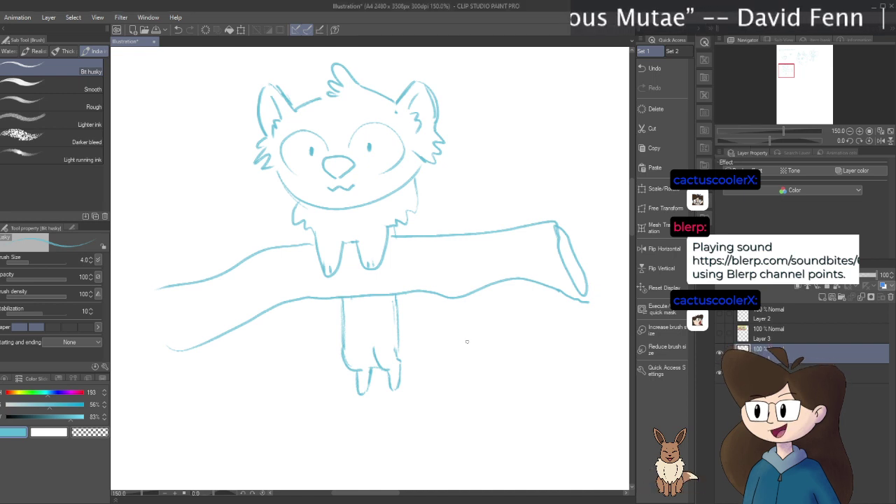
{"action": "scroll", "coordinate": [469, 310], "scroll_direction": "down", "scroll_amount": 3}
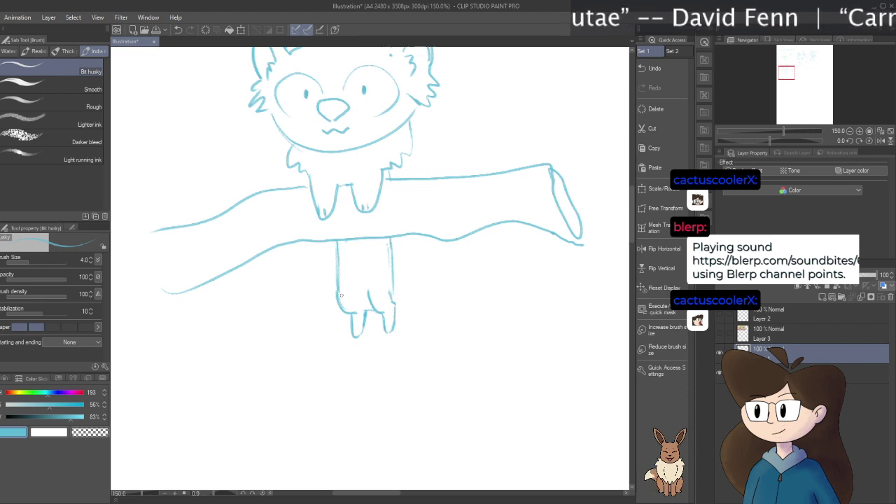
{"action": "key", "text": "e"}
{"action": "mouse_move", "coordinate": [356, 304]}
{"action": "left_mouse_down"}
{"action": "mouse_move", "coordinate": [391, 299]}
{"action": "mouse_move", "coordinate": [388, 334]}
{"action": "mouse_move", "coordinate": [363, 336]}
{"action": "mouse_move", "coordinate": [332, 296]}
{"action": "left_mouse_up"}
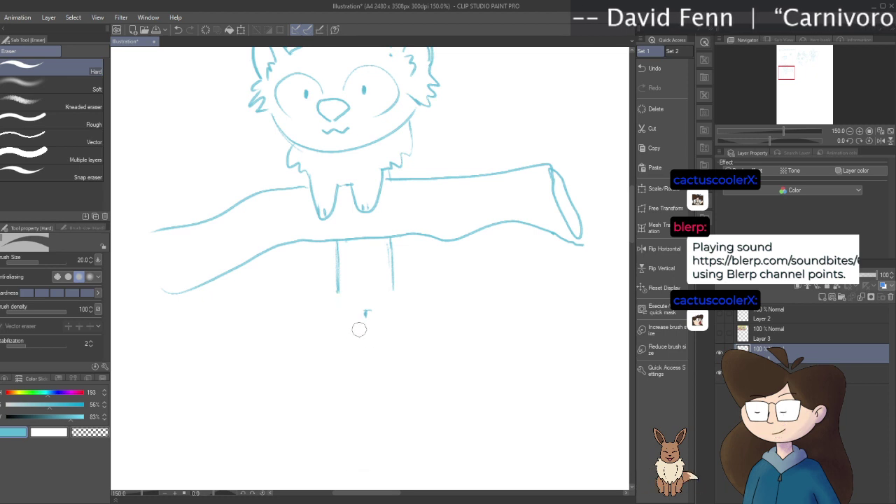
Redraw the two hind legs as tapered shapes extending from the body's side lines, and round off their feet
{"action": "key", "text": "b"}
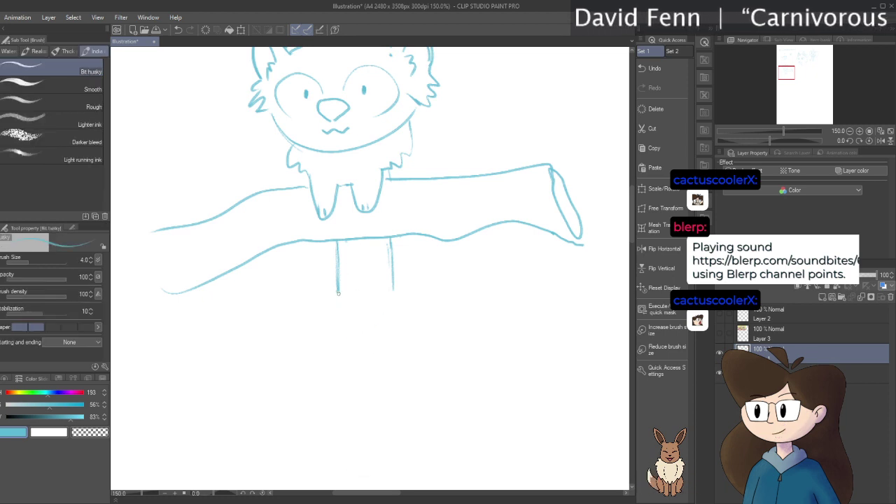
{"action": "mouse_move", "coordinate": [340, 305]}
{"action": "left_mouse_down"}
{"action": "mouse_move", "coordinate": [353, 345]}
{"action": "mouse_move", "coordinate": [360, 323]}
{"action": "left_mouse_up"}
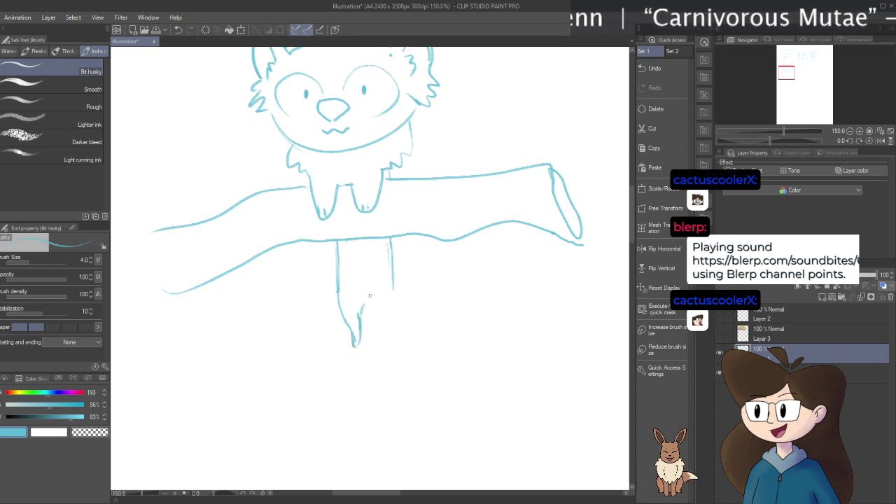
{"action": "key", "text": "ctrl+z"}
{"action": "left_click_drag", "start_coordinate": [379, 313], "coordinate": [390, 341]}
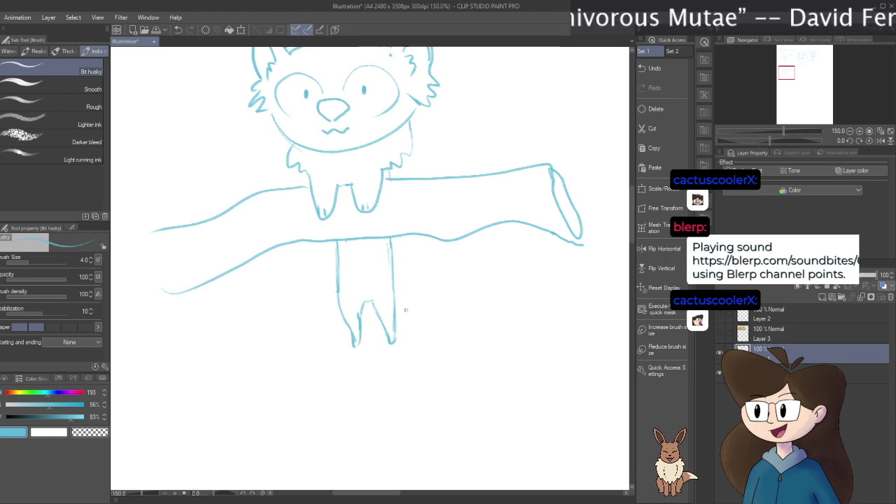
{"action": "key", "text": "e"}
{"action": "mouse_move", "coordinate": [389, 321]}
{"action": "left_mouse_down"}
{"action": "mouse_move", "coordinate": [394, 347]}
{"action": "mouse_move", "coordinate": [394, 339]}
{"action": "mouse_move", "coordinate": [346, 334]}
{"action": "mouse_move", "coordinate": [358, 349]}
{"action": "mouse_move", "coordinate": [361, 332]}
{"action": "mouse_move", "coordinate": [360, 349]}
{"action": "mouse_move", "coordinate": [347, 333]}
{"action": "mouse_move", "coordinate": [357, 339]}
{"action": "mouse_move", "coordinate": [376, 314]}
{"action": "mouse_move", "coordinate": [395, 333]}
{"action": "left_mouse_up"}
{"action": "key", "text": "b"}
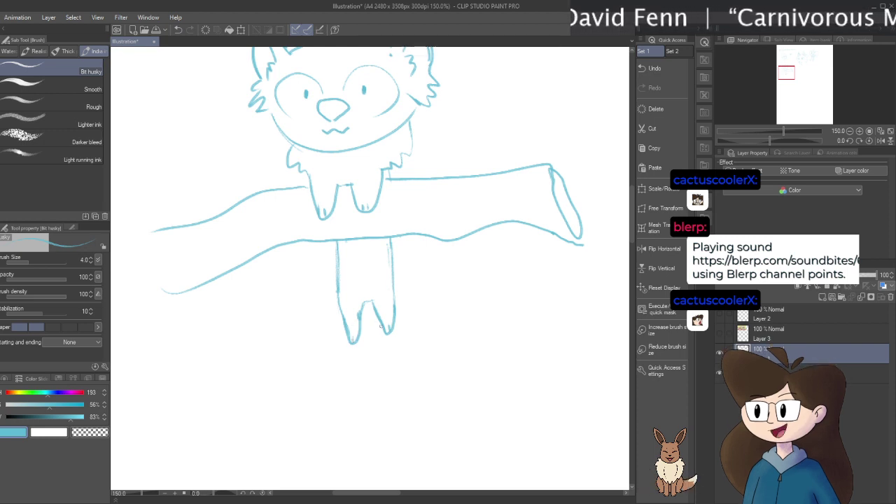
Draw a long, thick tail from between the hind legs that curls upward at its end, replacing the first tail stroke
{"action": "mouse_move", "coordinate": [380, 368]}
{"action": "left_mouse_down"}
{"action": "mouse_move", "coordinate": [402, 414]}
{"action": "mouse_move", "coordinate": [464, 423]}
{"action": "mouse_move", "coordinate": [454, 341]}
{"action": "left_mouse_up"}
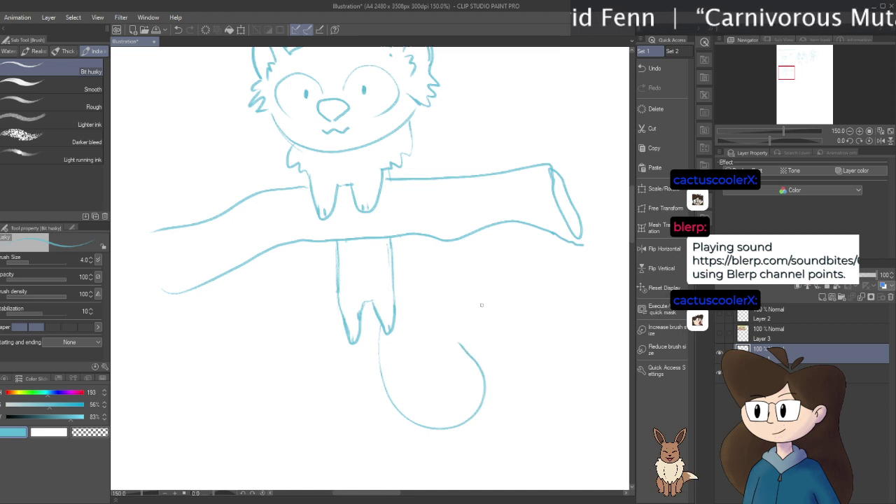
{"action": "scroll", "coordinate": [424, 282], "scroll_direction": "down", "scroll_amount": 1}
{"action": "key", "text": "ctrl+z"}
{"action": "scroll", "coordinate": [403, 288], "scroll_direction": "down", "scroll_amount": 2}
{"action": "mouse_move", "coordinate": [343, 264]}
{"action": "left_mouse_down"}
{"action": "mouse_move", "coordinate": [363, 357]}
{"action": "mouse_move", "coordinate": [434, 375]}
{"action": "mouse_move", "coordinate": [439, 283]}
{"action": "mouse_move", "coordinate": [494, 282]}
{"action": "mouse_move", "coordinate": [535, 334]}
{"action": "mouse_move", "coordinate": [506, 430]}
{"action": "mouse_move", "coordinate": [411, 451]}
{"action": "mouse_move", "coordinate": [323, 382]}
{"action": "mouse_move", "coordinate": [319, 287]}
{"action": "left_mouse_up"}
{"action": "scroll", "coordinate": [428, 294], "scroll_direction": "up", "scroll_amount": 1}
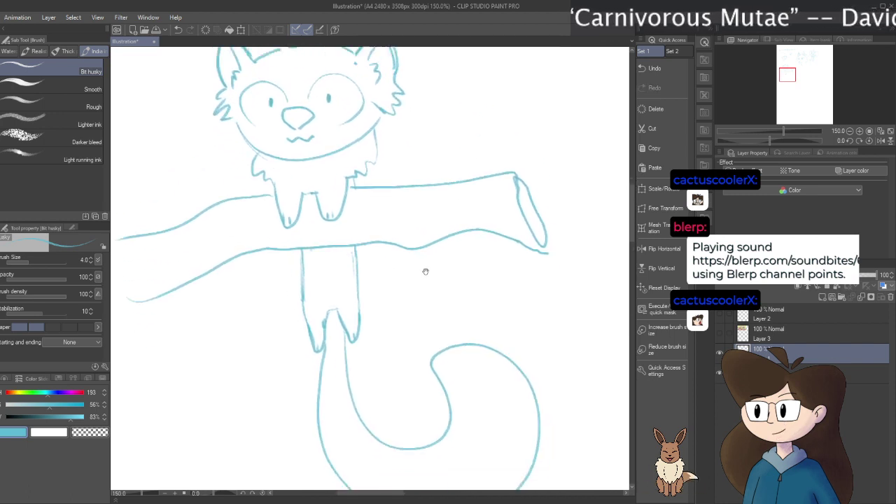
{"action": "left_click_drag", "start_coordinate": [425, 208], "coordinate": [430, 208]}
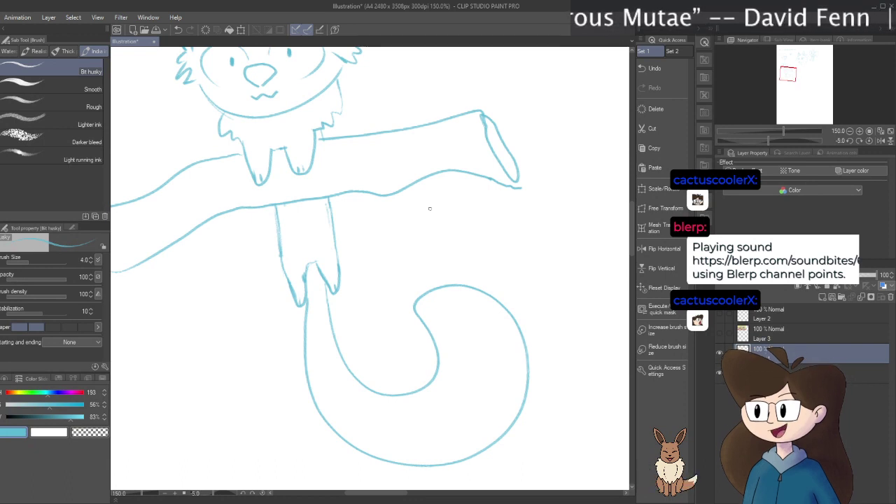
{"action": "key", "text": "r"}
{"action": "mouse_move", "coordinate": [415, 227]}
{"action": "left_mouse_down"}
{"action": "mouse_move", "coordinate": [402, 252]}
{"action": "mouse_move", "coordinate": [471, 247]}
{"action": "left_mouse_up"}
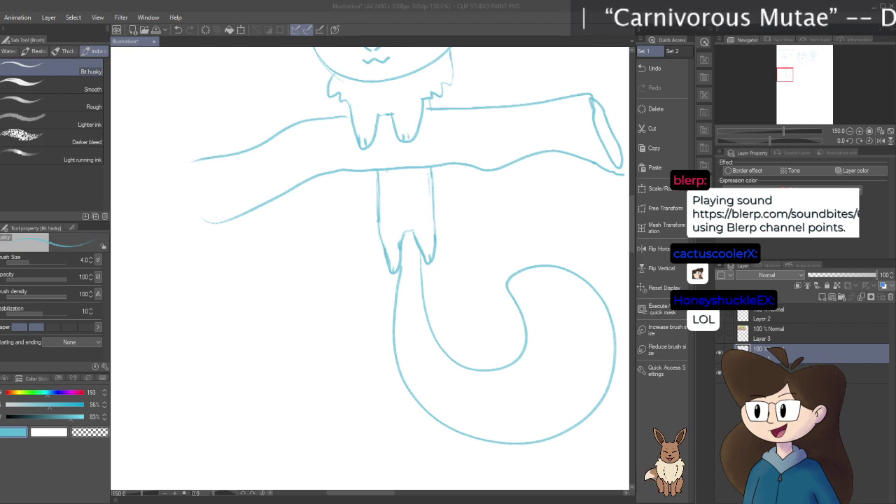
{"action": "scroll", "coordinate": [500, 255], "scroll_direction": "down", "scroll_amount": 1}
{"action": "mouse_move", "coordinate": [524, 140]}
{"action": "left_mouse_down"}
{"action": "mouse_move", "coordinate": [483, 201]}
{"action": "mouse_move", "coordinate": [455, 209]}
{"action": "left_mouse_up"}
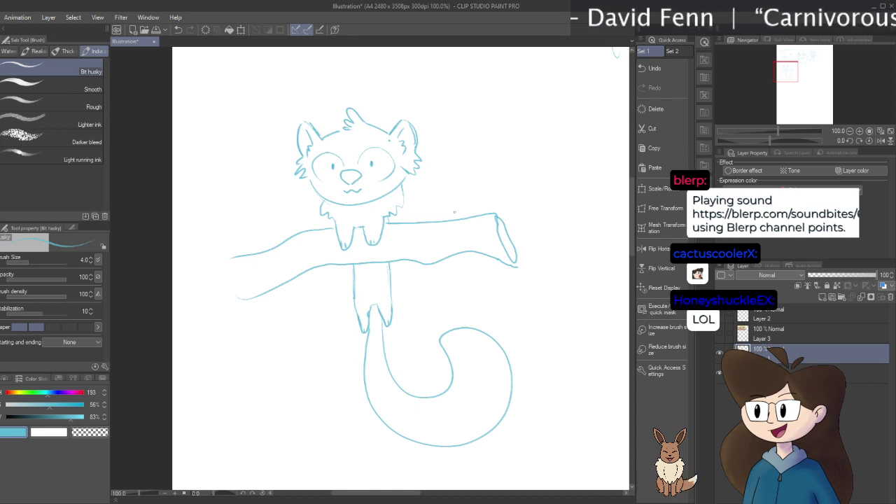
{"action": "scroll", "coordinate": [433, 191], "scroll_direction": "up", "scroll_amount": 1}
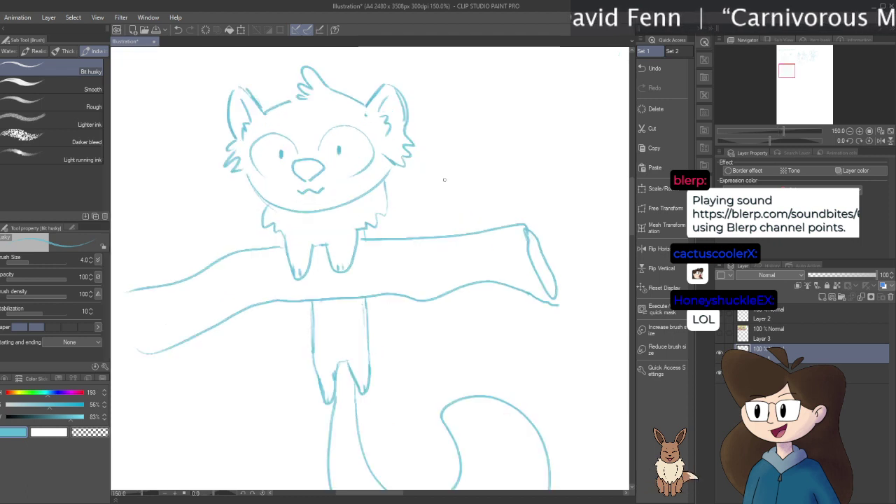
{"action": "scroll", "coordinate": [429, 149], "scroll_direction": "down", "scroll_amount": 1}
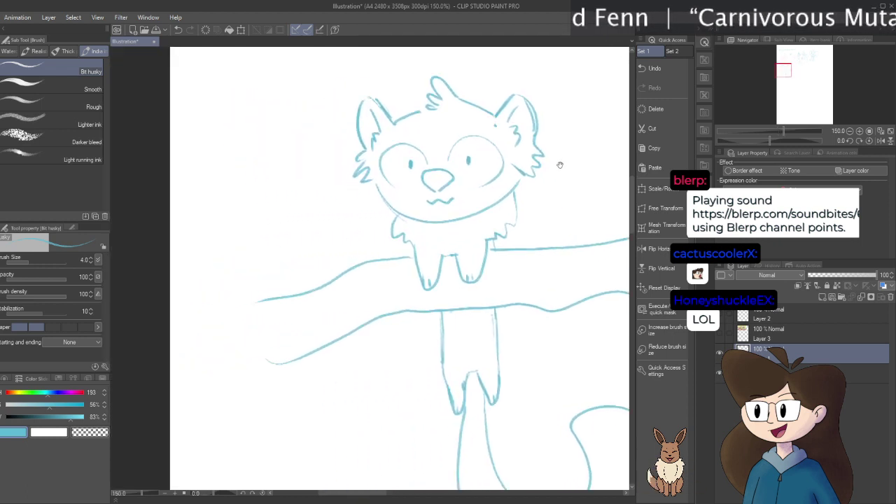
{"action": "scroll", "coordinate": [351, 166], "scroll_direction": "up", "scroll_amount": 1}
{"action": "left_click_drag", "start_coordinate": [351, 165], "coordinate": [483, 156]}
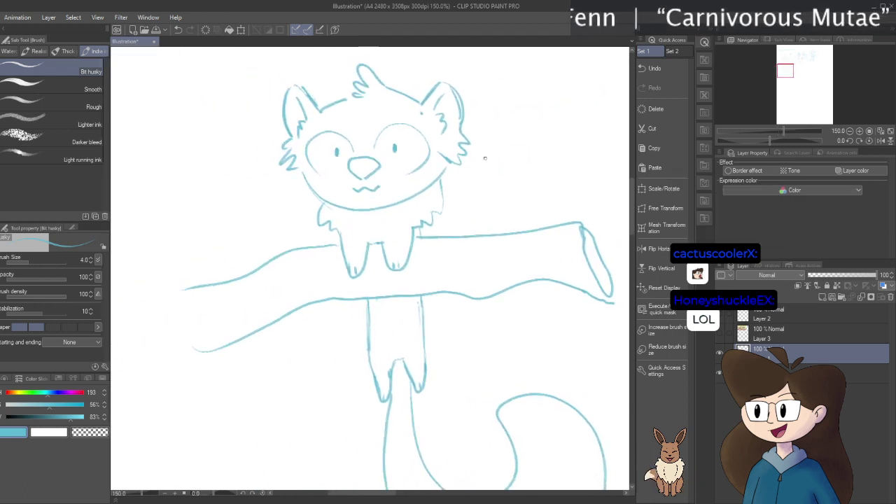
{"action": "left_click_drag", "start_coordinate": [477, 290], "coordinate": [498, 281]}
{"action": "key", "text": "ctrl+z"}
{"action": "left_click_drag", "start_coordinate": [473, 157], "coordinate": [402, 5]}
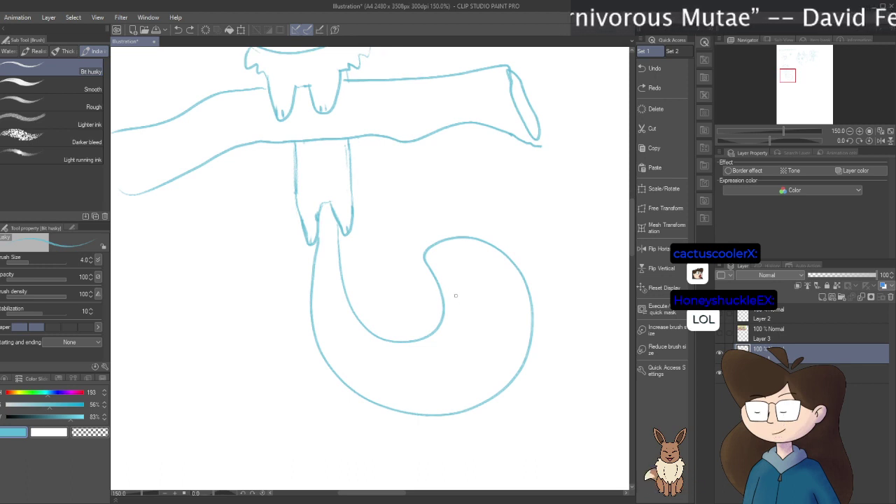
{"action": "left_click_drag", "start_coordinate": [457, 295], "coordinate": [459, 300]}
{"action": "left_click_drag", "start_coordinate": [478, 292], "coordinate": [481, 301]}
{"action": "key", "text": "ctrl+z"}
{"action": "key", "text": "ctrl+z"}
{"action": "key", "text": "ctrl+z"}
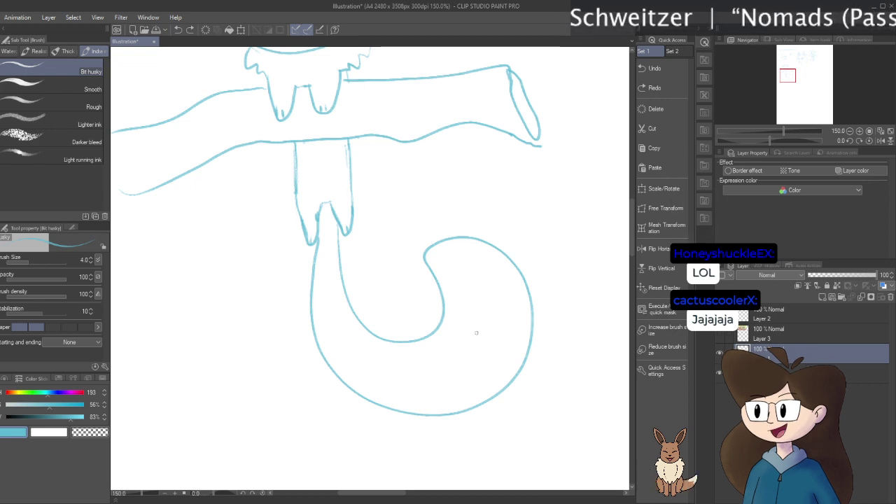
Draw six curved stripe lines across the curled tail, from its rounded tip back towards its base
{"action": "left_click_drag", "start_coordinate": [447, 305], "coordinate": [502, 300]}
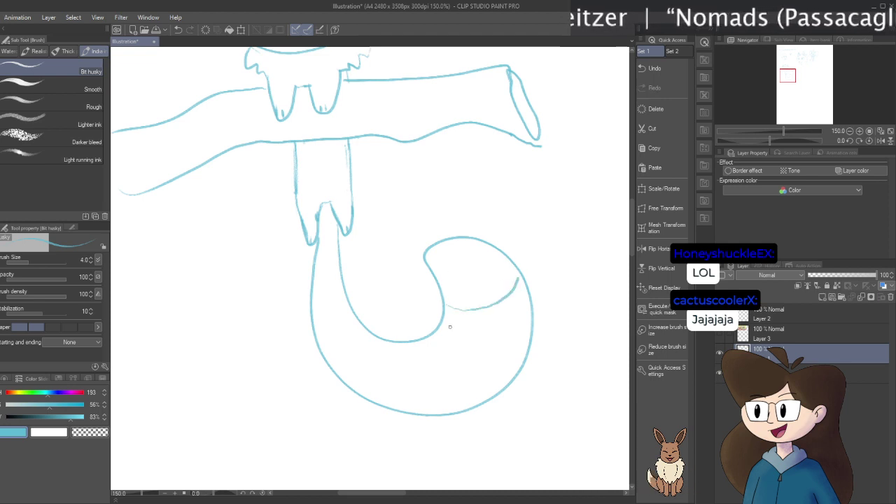
{"action": "mouse_move", "coordinate": [444, 326]}
{"action": "left_mouse_down"}
{"action": "mouse_move", "coordinate": [487, 374]}
{"action": "mouse_move", "coordinate": [516, 377]}
{"action": "left_mouse_up"}
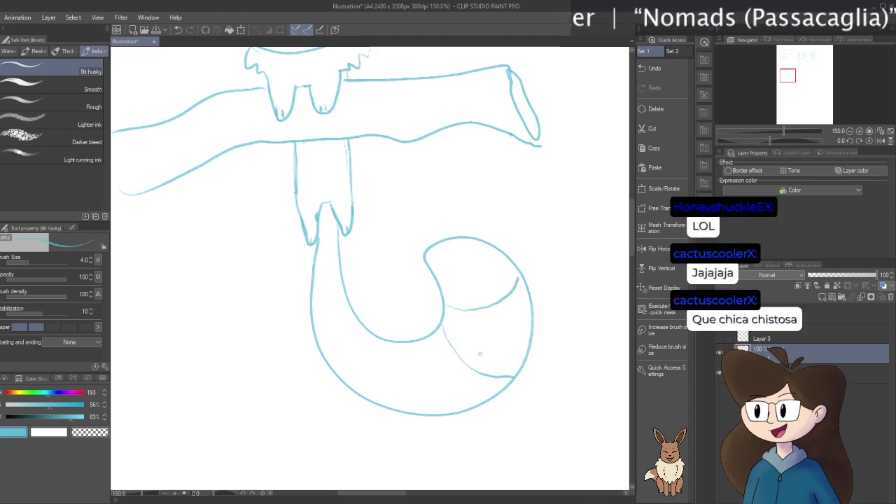
{"action": "mouse_move", "coordinate": [410, 342]}
{"action": "left_mouse_down"}
{"action": "mouse_move", "coordinate": [404, 365]}
{"action": "mouse_move", "coordinate": [413, 404]}
{"action": "left_mouse_up"}
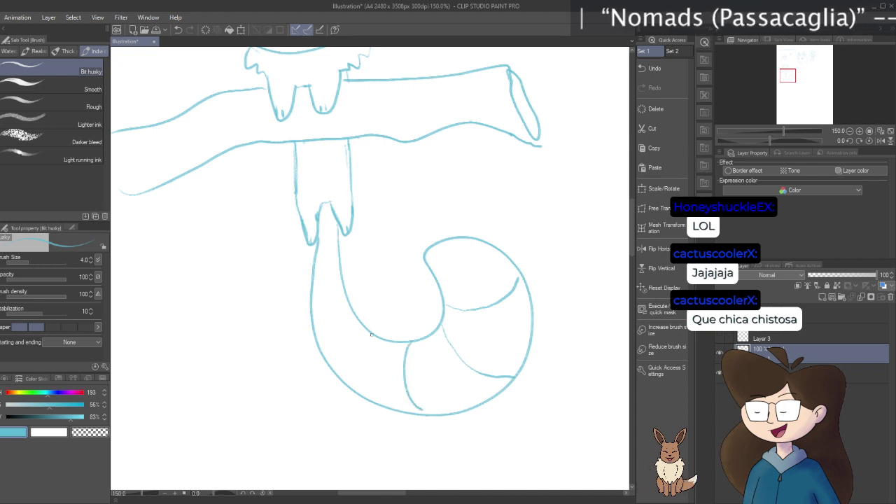
{"action": "mouse_move", "coordinate": [386, 340]}
{"action": "left_mouse_down"}
{"action": "mouse_move", "coordinate": [370, 361]}
{"action": "mouse_move", "coordinate": [366, 391]}
{"action": "left_mouse_up"}
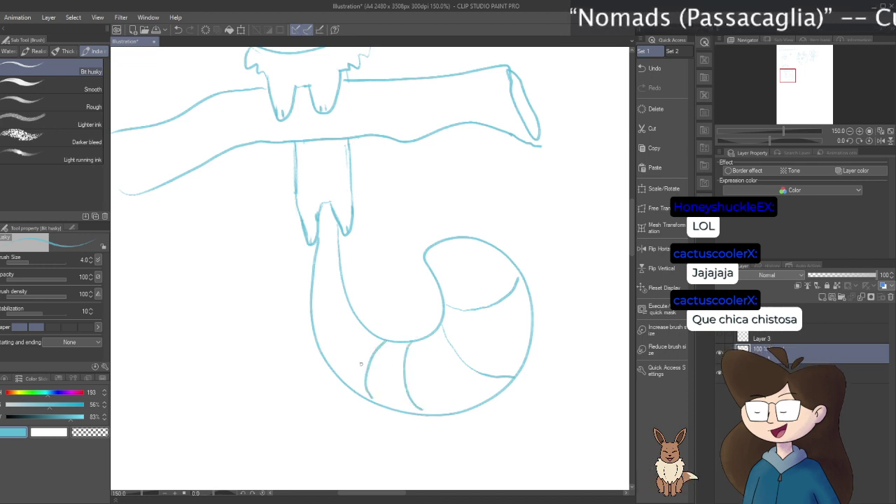
{"action": "left_click_drag", "start_coordinate": [357, 320], "coordinate": [338, 327]}
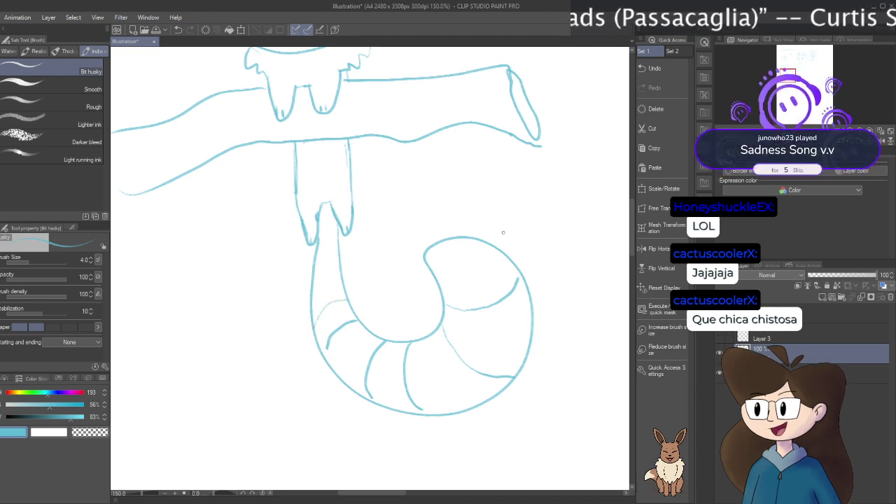
{"action": "left_click_drag", "start_coordinate": [383, 188], "coordinate": [455, 337]}
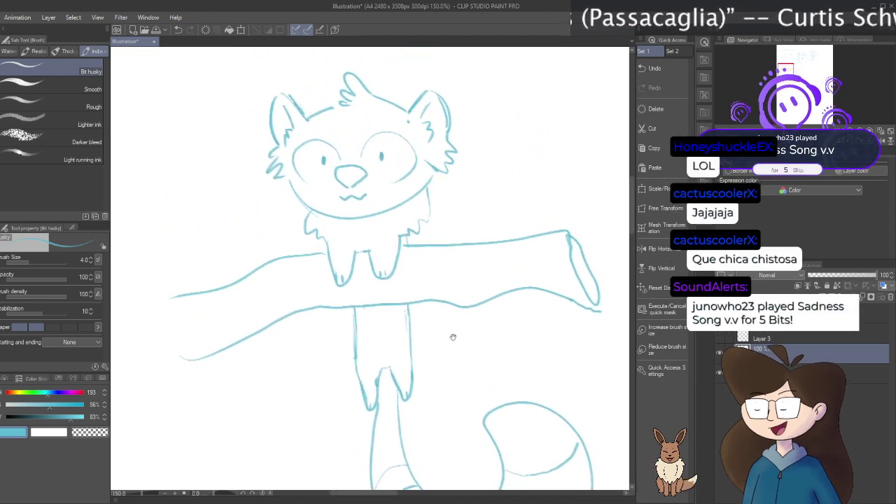
{"action": "scroll", "coordinate": [453, 341], "scroll_direction": "down", "scroll_amount": 1}
{"action": "left_click_drag", "start_coordinate": [489, 364], "coordinate": [458, 314]}
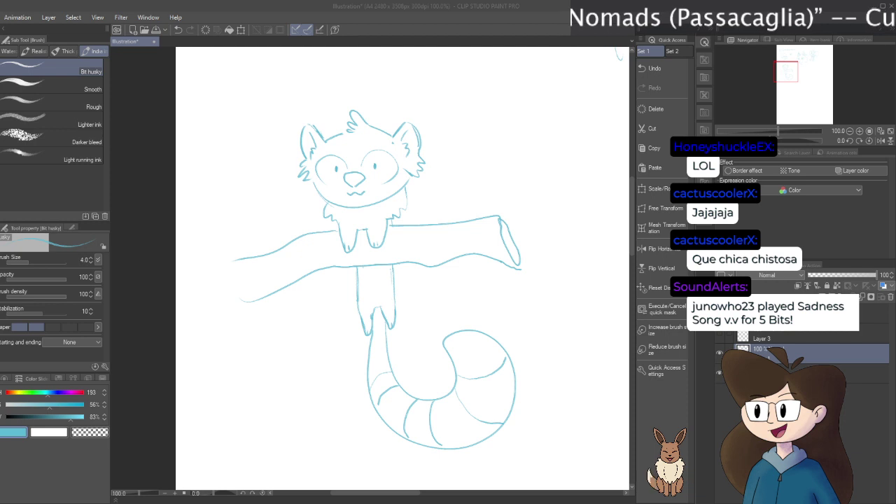
Draw two curved inner lines separating the hind legs from the belly and add a small fur zigzag between the front legs
{"action": "mouse_move", "coordinate": [530, 267]}
{"action": "left_mouse_down"}
{"action": "mouse_move", "coordinate": [530, 315]}
{"action": "mouse_move", "coordinate": [522, 238]}
{"action": "mouse_move", "coordinate": [550, 240]}
{"action": "left_mouse_up"}
{"action": "scroll", "coordinate": [527, 300], "scroll_direction": "up", "scroll_amount": 1}
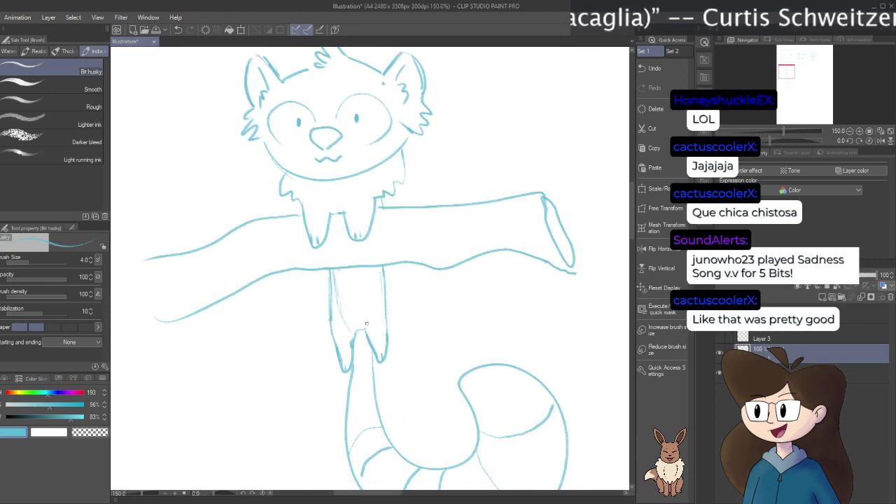
{"action": "left_click_drag", "start_coordinate": [364, 322], "coordinate": [372, 266]}
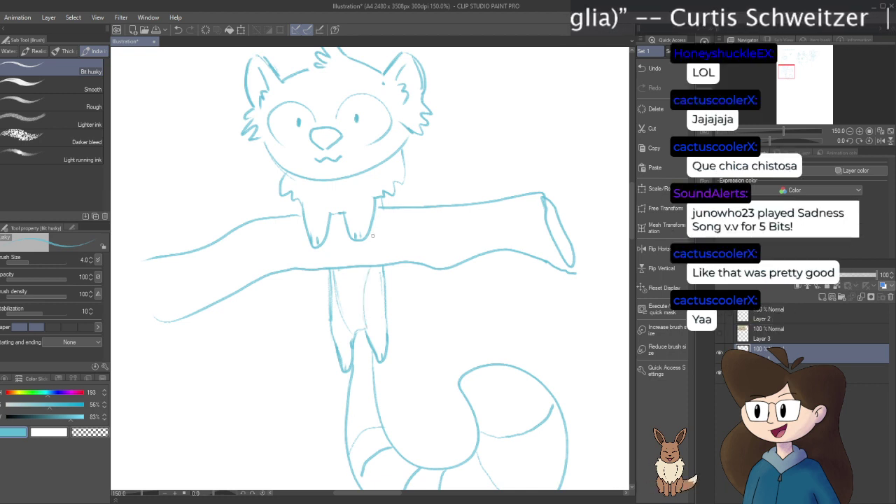
{"action": "mouse_move", "coordinate": [511, 175]}
{"action": "left_mouse_down"}
{"action": "mouse_move", "coordinate": [502, 217]}
{"action": "mouse_move", "coordinate": [471, 234]}
{"action": "left_mouse_up"}
{"action": "left_click_drag", "start_coordinate": [323, 261], "coordinate": [335, 263]}
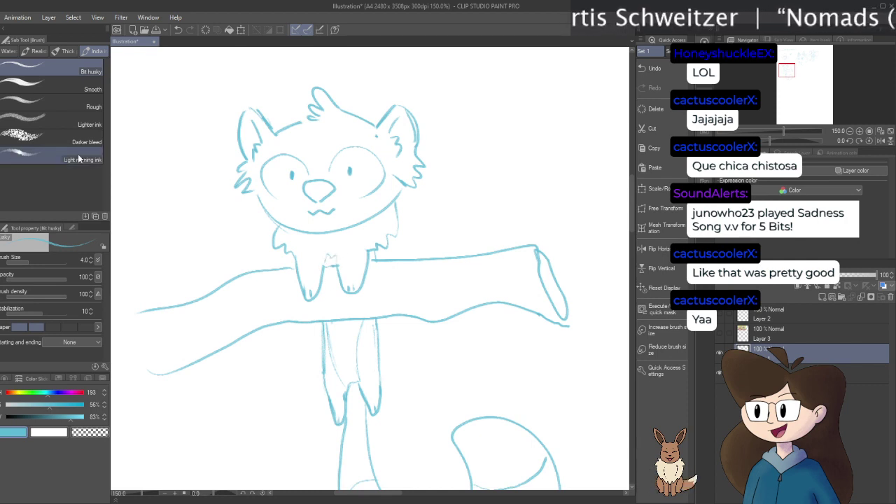
Add a new layer and move it beneath the sketch's line layer
{"action": "left_click_drag", "start_coordinate": [419, 329], "coordinate": [385, 248]}
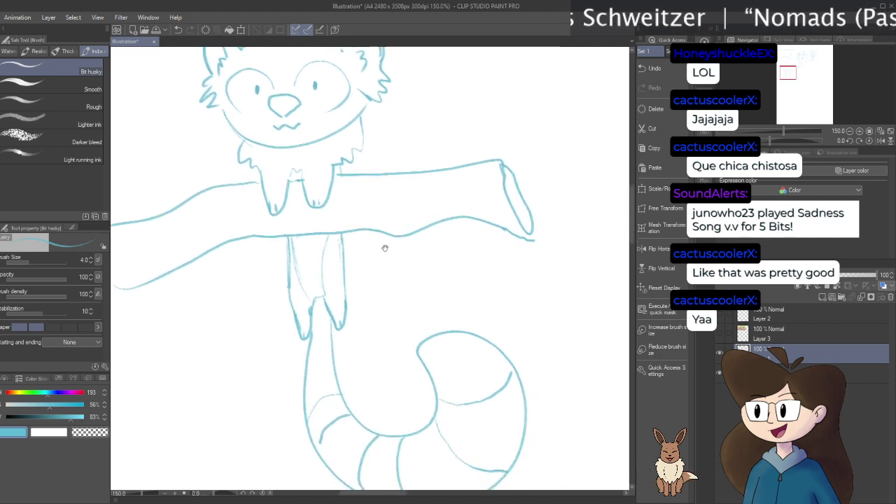
{"action": "scroll", "coordinate": [385, 248], "scroll_direction": "down", "scroll_amount": 1}
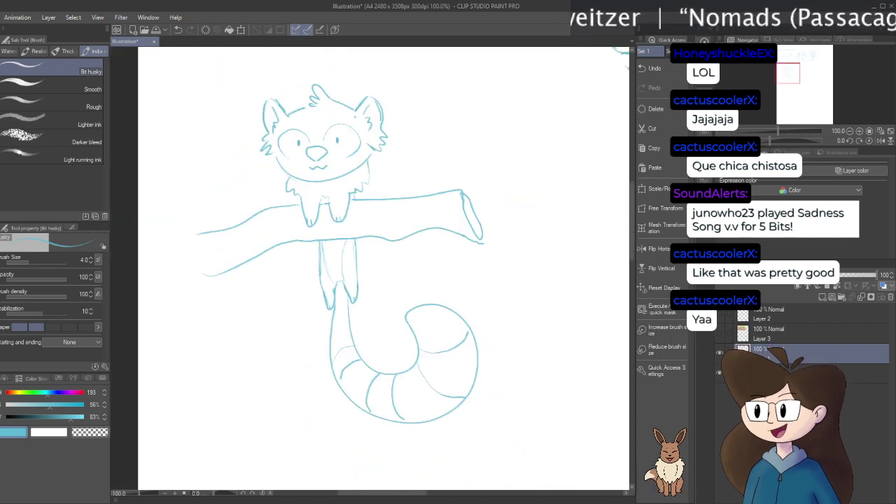
{"action": "left_click", "coordinate": [823, 295]}
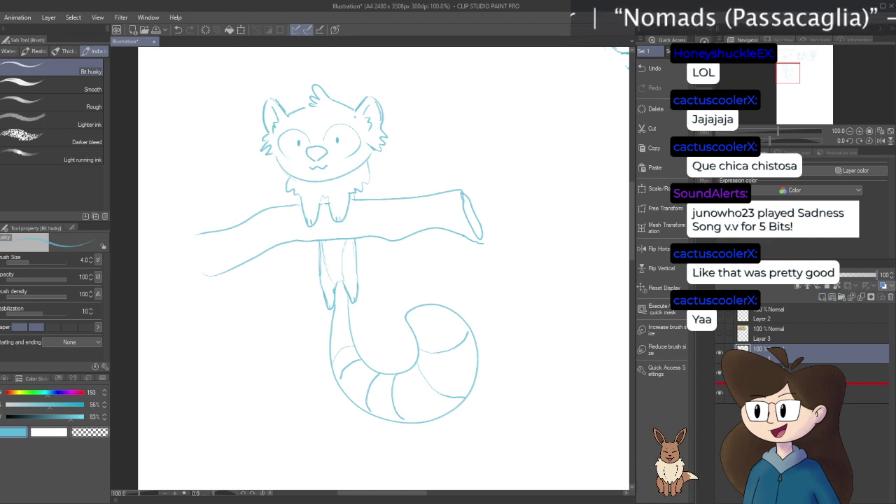
{"action": "left_click_drag", "start_coordinate": [806, 356], "coordinate": [806, 383]}
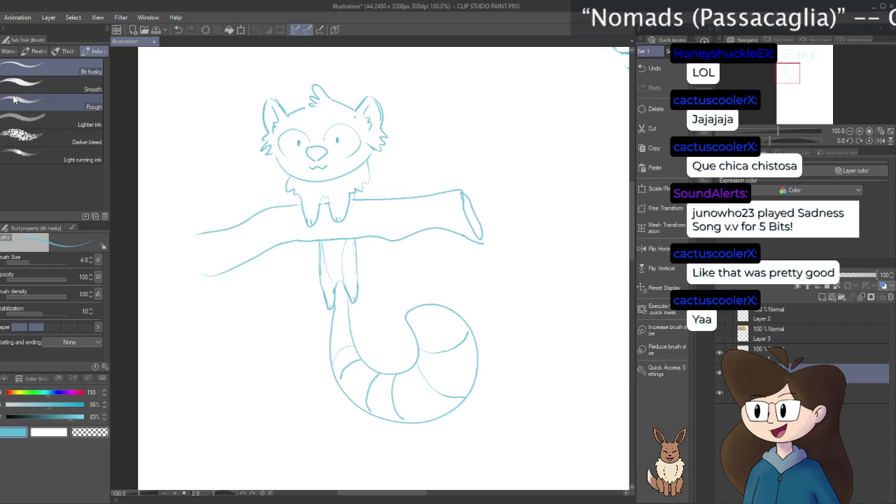
Choose the Thin Gouache brush and set the paint color to purple with hue 281
{"action": "left_click", "coordinate": [57, 51]}
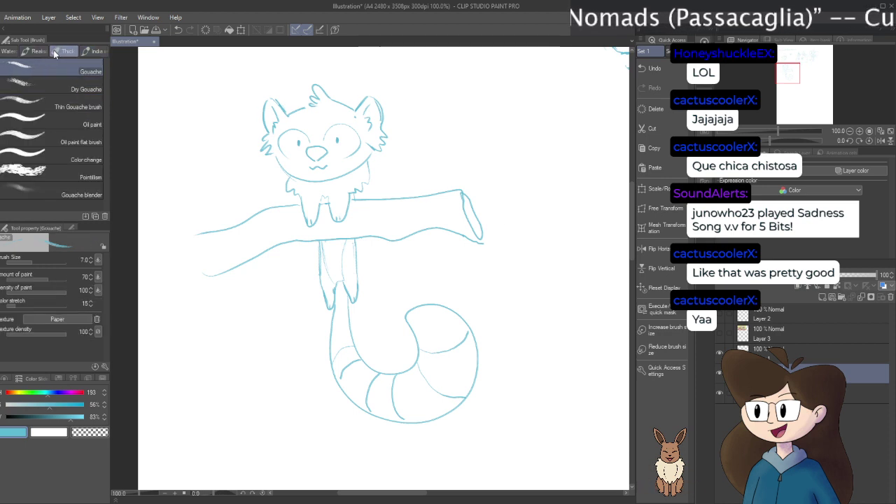
{"action": "left_click", "coordinate": [47, 108]}
{"action": "left_click", "coordinate": [19, 393]}
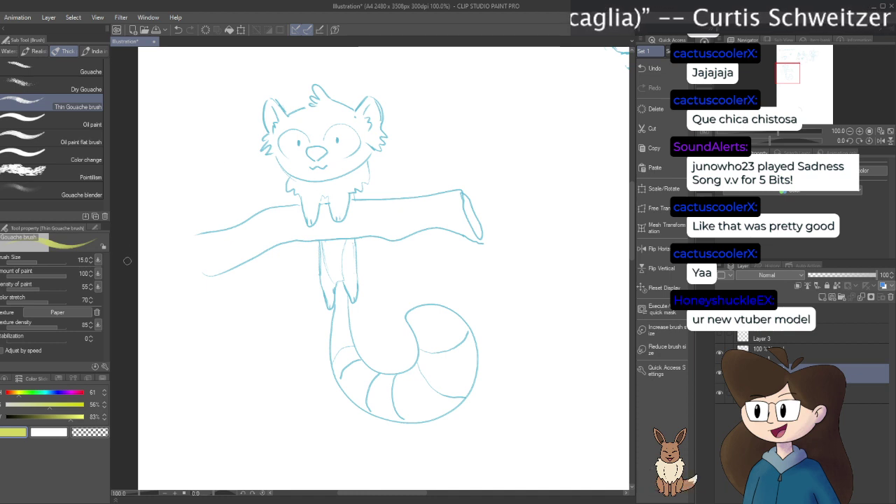
{"action": "left_click", "coordinate": [70, 394]}
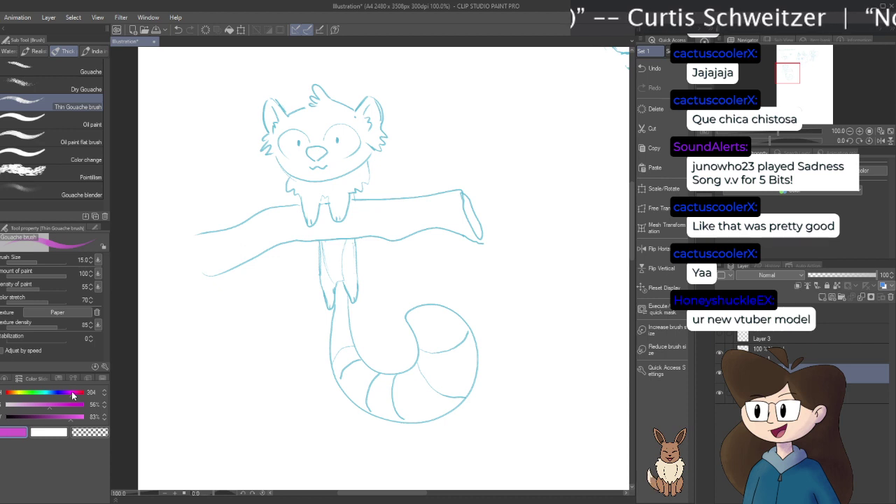
{"action": "left_click", "coordinate": [75, 394]}
{"action": "left_click_drag", "start_coordinate": [75, 394], "coordinate": [69, 394]}
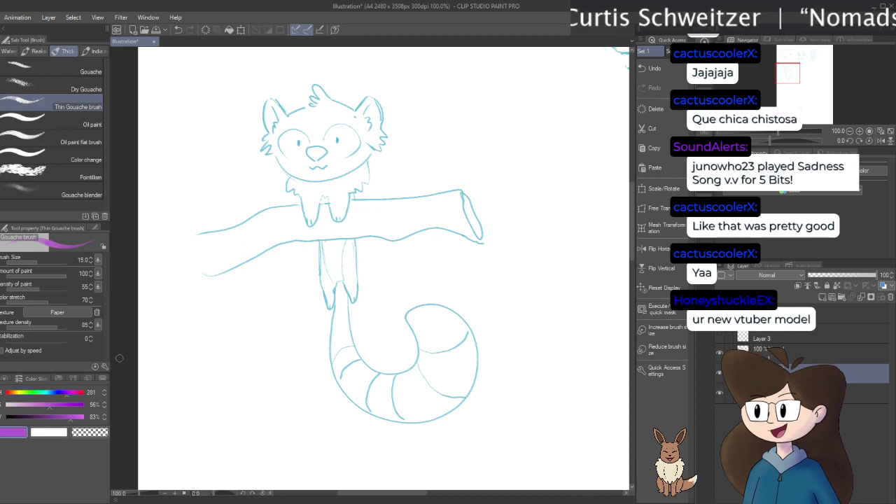
Try the Thin Gouache brush with one purple stroke across the forehead and undo it
{"action": "left_click_drag", "start_coordinate": [378, 145], "coordinate": [372, 187]}
{"action": "scroll", "coordinate": [375, 189], "scroll_direction": "up", "scroll_amount": 3}
{"action": "mouse_move", "coordinate": [307, 233]}
{"action": "left_mouse_down"}
{"action": "mouse_move", "coordinate": [348, 177]}
{"action": "mouse_move", "coordinate": [384, 184]}
{"action": "left_mouse_up"}
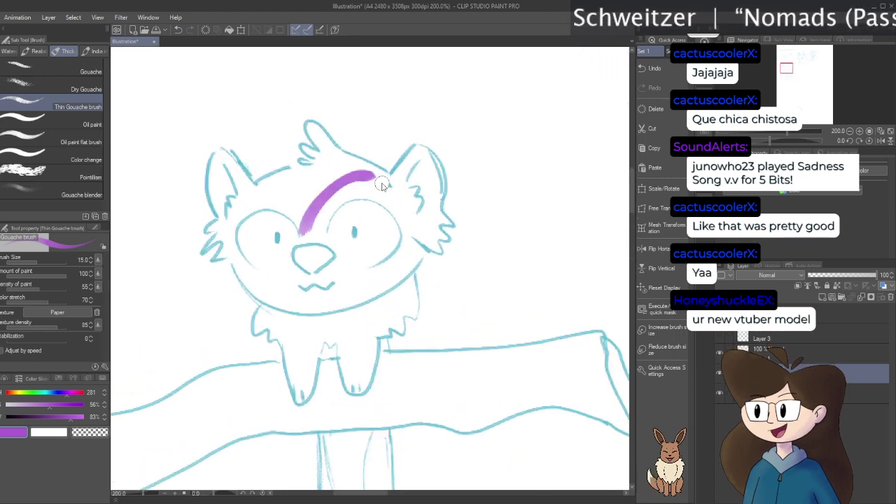
{"action": "key", "text": "ctrl+z"}
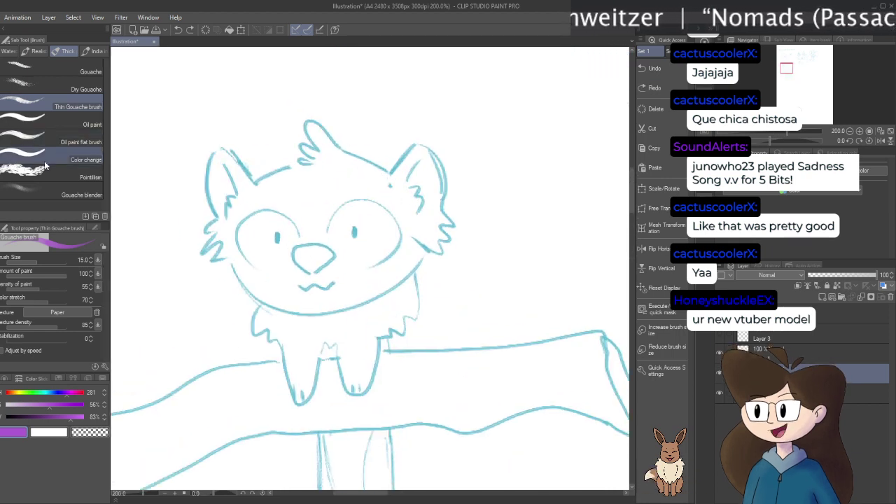
Try the Gouache brush at size 30 with purple strokes around the animal's eye, undoing each one
{"action": "left_click", "coordinate": [56, 66]}
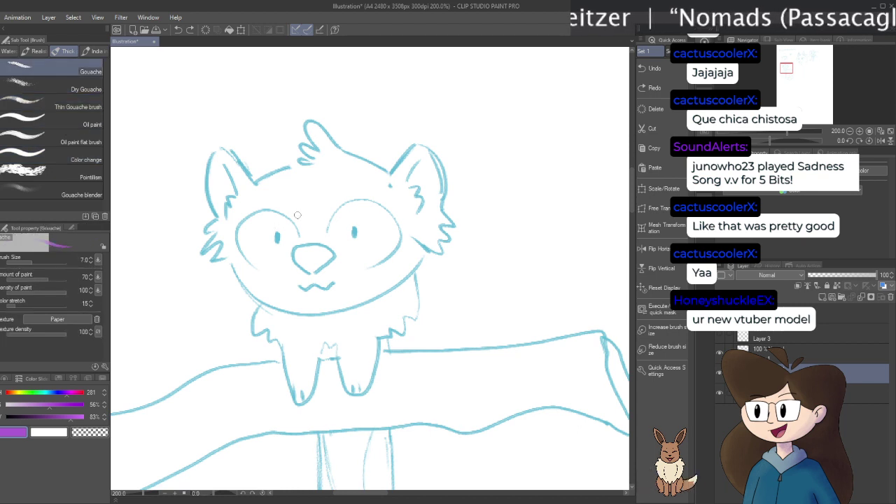
{"action": "key", "text": "bracketright"}
{"action": "key", "text": "bracketright"}
{"action": "key", "text": "bracketright"}
{"action": "key", "text": "bracketright"}
{"action": "key", "text": "bracketright"}
{"action": "mouse_move", "coordinate": [315, 239]}
{"action": "left_mouse_down"}
{"action": "mouse_move", "coordinate": [354, 184]}
{"action": "mouse_move", "coordinate": [387, 194]}
{"action": "left_mouse_up"}
{"action": "key", "text": "ctrl+z"}
{"action": "left_click_drag", "start_coordinate": [311, 242], "coordinate": [394, 200]}
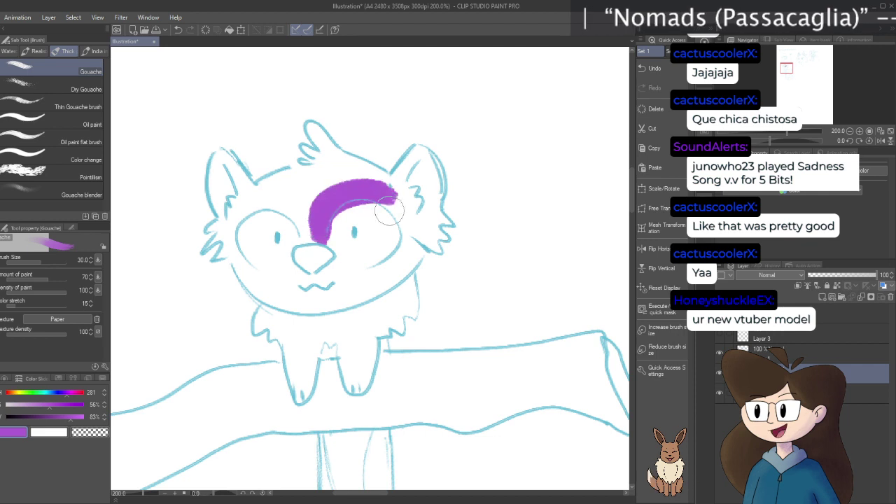
{"action": "key", "text": "ctrl+z"}
{"action": "mouse_move", "coordinate": [324, 228]}
{"action": "left_mouse_down"}
{"action": "mouse_move", "coordinate": [352, 248]}
{"action": "mouse_move", "coordinate": [331, 262]}
{"action": "mouse_move", "coordinate": [322, 292]}
{"action": "mouse_move", "coordinate": [297, 286]}
{"action": "mouse_move", "coordinate": [353, 210]}
{"action": "left_mouse_up"}
{"action": "key", "text": "ctrl+z"}
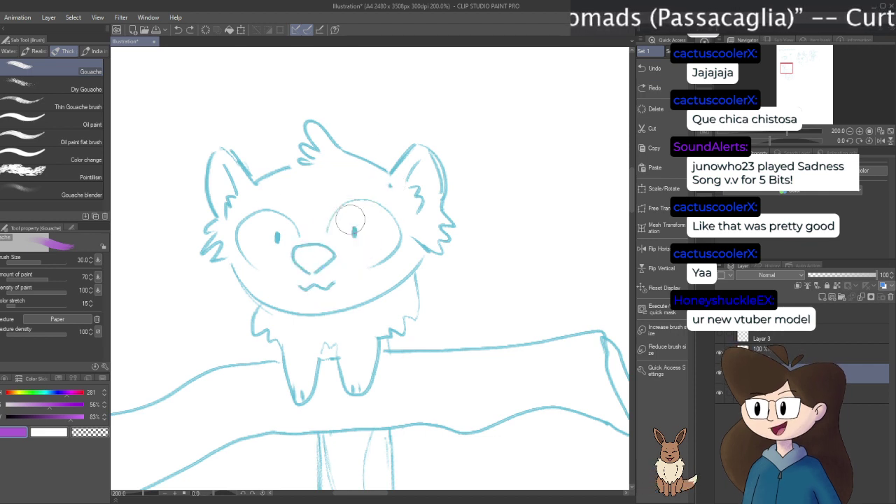
Try the Opaque watercolor brush at size 40 with a purple stroke over the face and undo it
{"action": "left_click", "coordinate": [9, 52]}
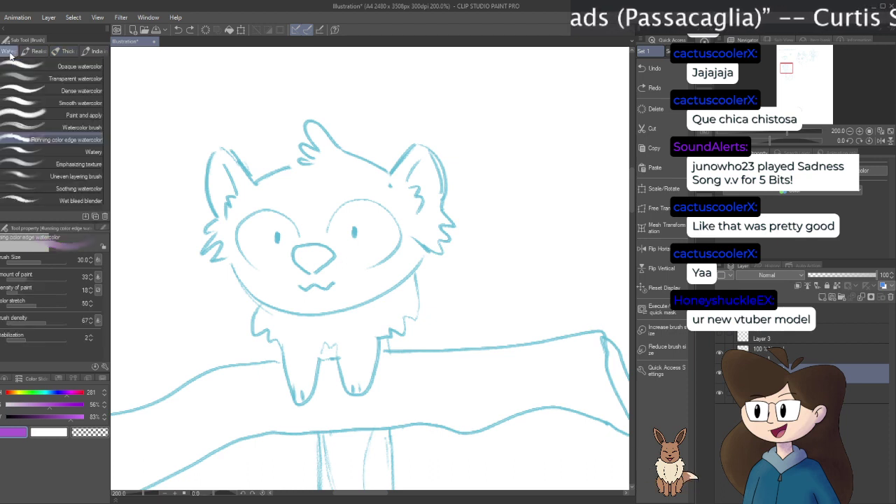
{"action": "left_click", "coordinate": [71, 66]}
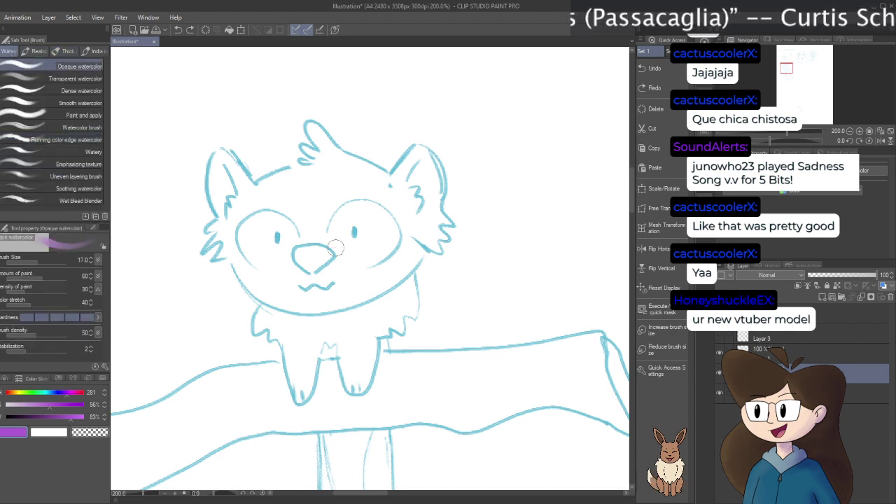
{"action": "key", "text": "bracketright"}
{"action": "key", "text": "bracketright"}
{"action": "key", "text": "bracketright"}
{"action": "key", "text": "bracketright"}
{"action": "mouse_move", "coordinate": [325, 209]}
{"action": "left_mouse_down"}
{"action": "mouse_move", "coordinate": [329, 231]}
{"action": "mouse_move", "coordinate": [324, 198]}
{"action": "mouse_move", "coordinate": [438, 248]}
{"action": "left_mouse_up"}
{"action": "key", "text": "ctrl+z"}
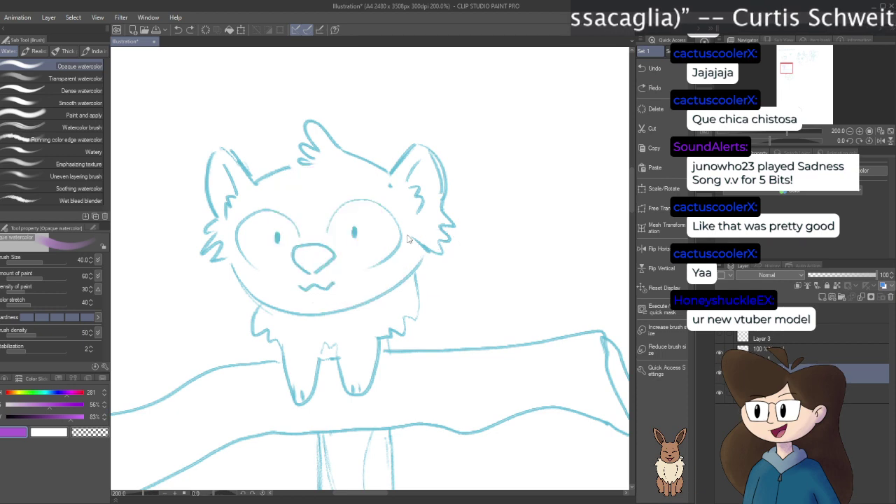
Fill the animal's face with purple using the Gouache brush, reducing its size to 50 for the edges
{"action": "left_click", "coordinate": [38, 52]}
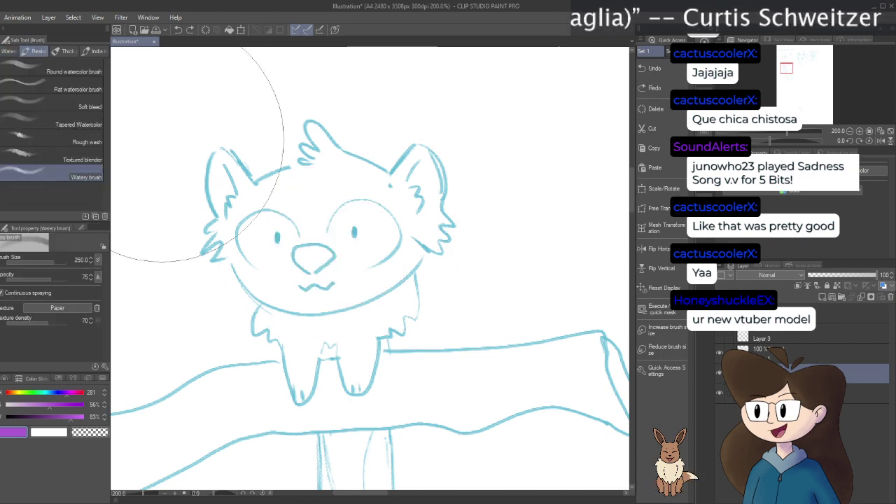
{"action": "left_click", "coordinate": [68, 51]}
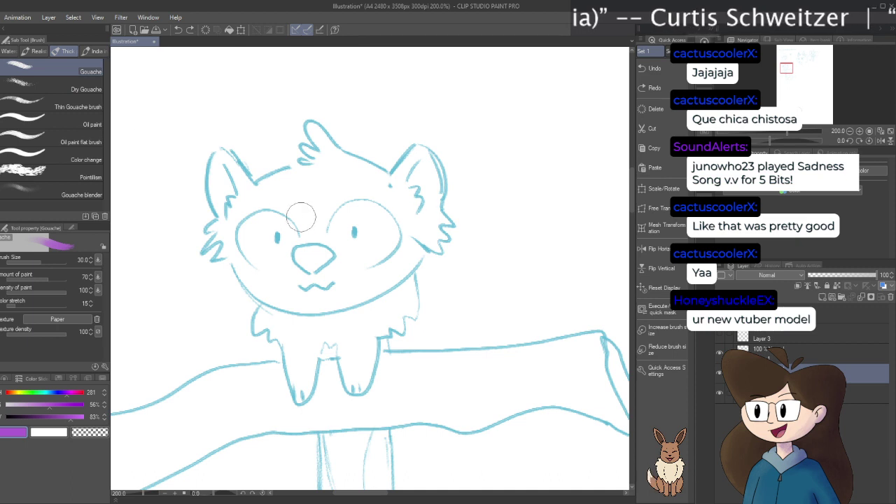
{"action": "key", "text": "bracketright"}
{"action": "mouse_move", "coordinate": [336, 203]}
{"action": "left_mouse_down"}
{"action": "mouse_move", "coordinate": [347, 263]}
{"action": "mouse_move", "coordinate": [312, 260]}
{"action": "left_mouse_up"}
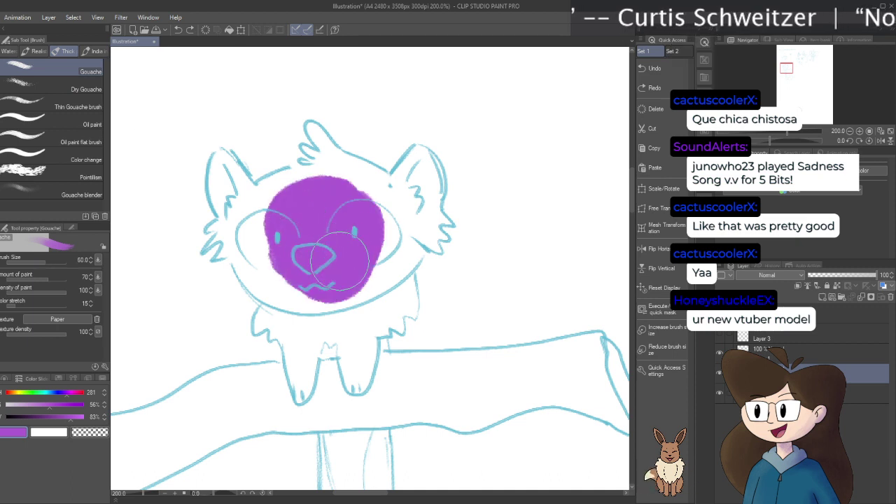
{"action": "key", "text": "ctrl+z"}
{"action": "mouse_move", "coordinate": [364, 211]}
{"action": "left_mouse_down"}
{"action": "mouse_move", "coordinate": [250, 232]}
{"action": "mouse_move", "coordinate": [270, 294]}
{"action": "mouse_move", "coordinate": [336, 182]}
{"action": "mouse_move", "coordinate": [319, 294]}
{"action": "mouse_move", "coordinate": [372, 247]}
{"action": "mouse_move", "coordinate": [407, 256]}
{"action": "mouse_move", "coordinate": [280, 242]}
{"action": "left_mouse_up"}
{"action": "key", "text": "bracketleft"}
{"action": "mouse_move", "coordinate": [390, 219]}
{"action": "left_mouse_down"}
{"action": "mouse_move", "coordinate": [386, 194]}
{"action": "mouse_move", "coordinate": [405, 199]}
{"action": "left_mouse_up"}
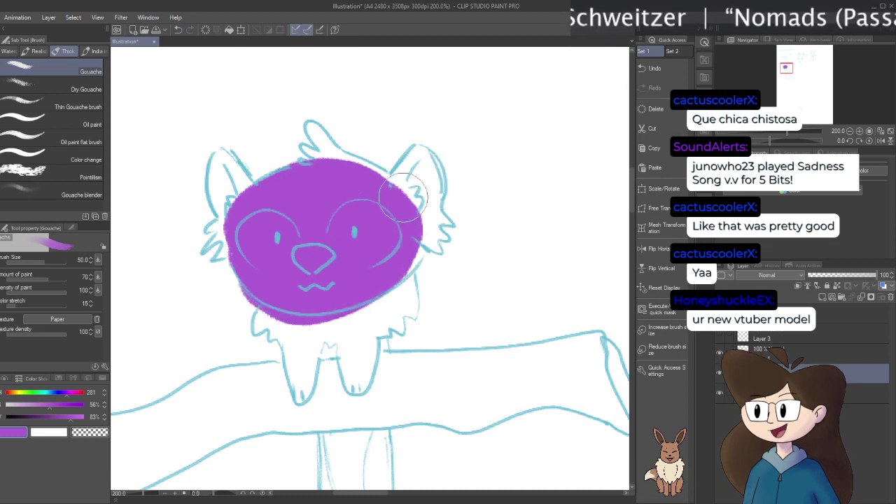
Paint the hair tuft and both fluffy ears purple with the Gouache brush at size 17
{"action": "key", "text": "bracketleft"}
{"action": "key", "text": "bracketleft"}
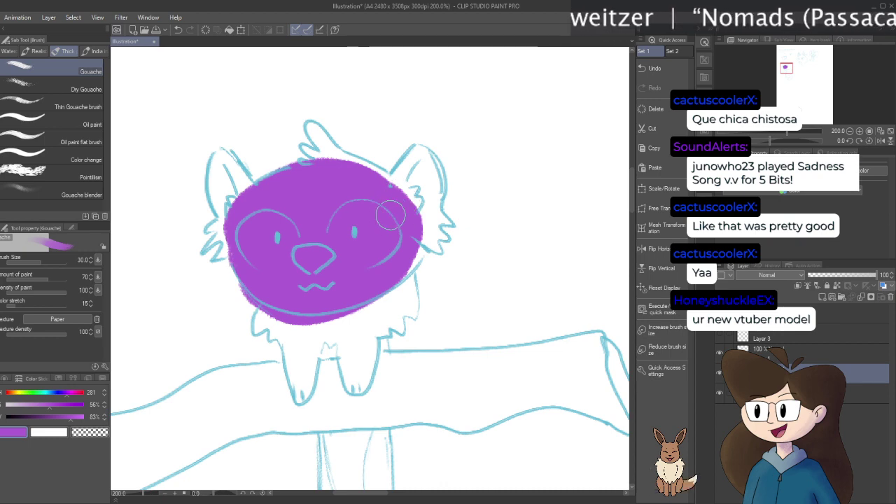
{"action": "key", "text": "bracketleft"}
{"action": "key", "text": "bracketleft"}
{"action": "key", "text": "bracketleft"}
{"action": "left_click_drag", "start_coordinate": [310, 126], "coordinate": [346, 160]}
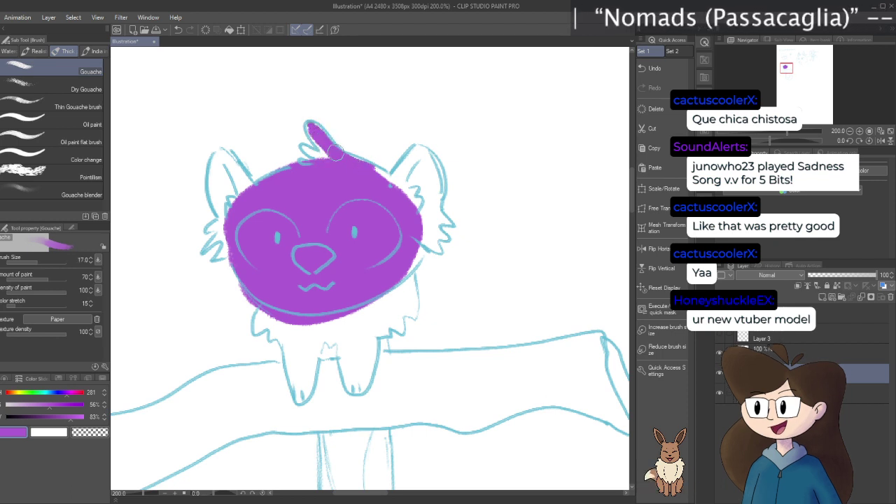
{"action": "mouse_move", "coordinate": [312, 126]}
{"action": "left_mouse_down"}
{"action": "mouse_move", "coordinate": [377, 178]}
{"action": "mouse_move", "coordinate": [315, 131]}
{"action": "mouse_move", "coordinate": [336, 156]}
{"action": "left_mouse_up"}
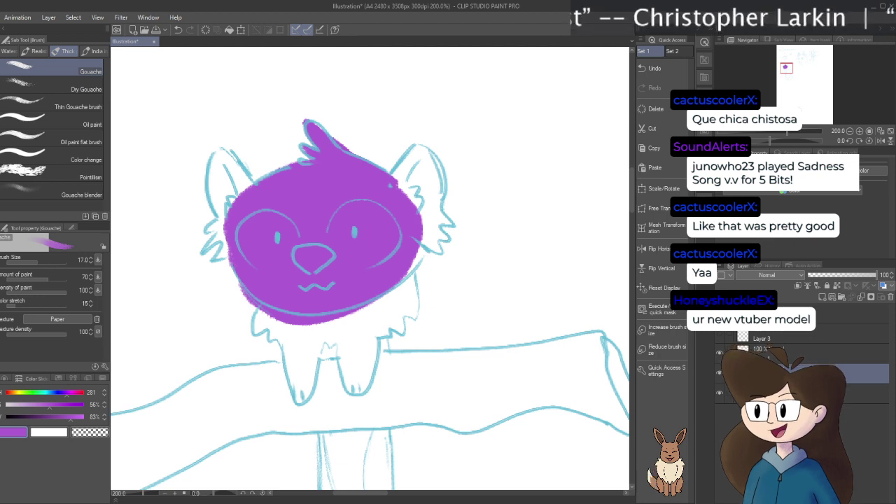
{"action": "mouse_move", "coordinate": [391, 184]}
{"action": "left_mouse_down"}
{"action": "mouse_move", "coordinate": [419, 152]}
{"action": "mouse_move", "coordinate": [426, 166]}
{"action": "mouse_move", "coordinate": [424, 150]}
{"action": "mouse_move", "coordinate": [449, 221]}
{"action": "mouse_move", "coordinate": [437, 238]}
{"action": "mouse_move", "coordinate": [432, 231]}
{"action": "mouse_move", "coordinate": [436, 248]}
{"action": "mouse_move", "coordinate": [424, 232]}
{"action": "mouse_move", "coordinate": [427, 196]}
{"action": "mouse_move", "coordinate": [412, 200]}
{"action": "mouse_move", "coordinate": [423, 163]}
{"action": "left_mouse_up"}
{"action": "mouse_move", "coordinate": [252, 200]}
{"action": "left_mouse_down"}
{"action": "mouse_move", "coordinate": [224, 155]}
{"action": "mouse_move", "coordinate": [220, 205]}
{"action": "mouse_move", "coordinate": [223, 171]}
{"action": "mouse_move", "coordinate": [238, 199]}
{"action": "left_mouse_up"}
{"action": "mouse_move", "coordinate": [209, 229]}
{"action": "left_mouse_down"}
{"action": "mouse_move", "coordinate": [217, 224]}
{"action": "mouse_move", "coordinate": [203, 245]}
{"action": "mouse_move", "coordinate": [231, 240]}
{"action": "left_mouse_up"}
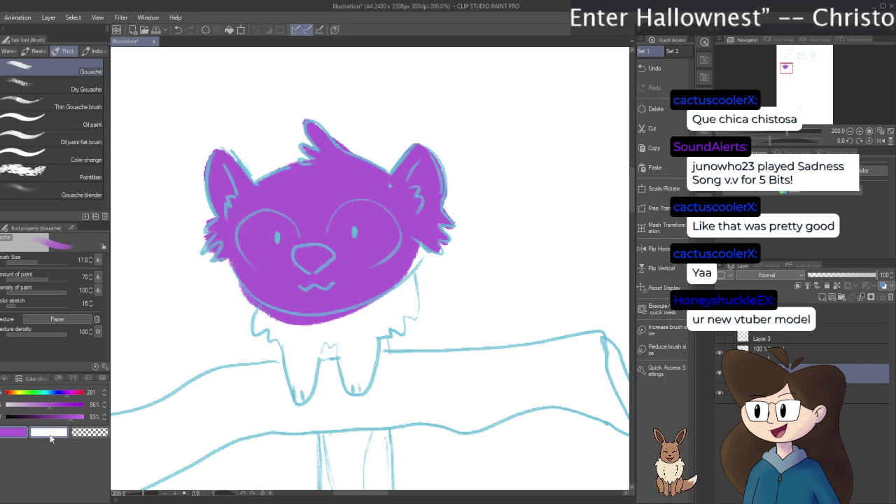
Recolor the painted head with the Fill tool in a lighter purple (hue 263, saturation 36, brightness 93)
{"action": "left_click", "coordinate": [75, 418]}
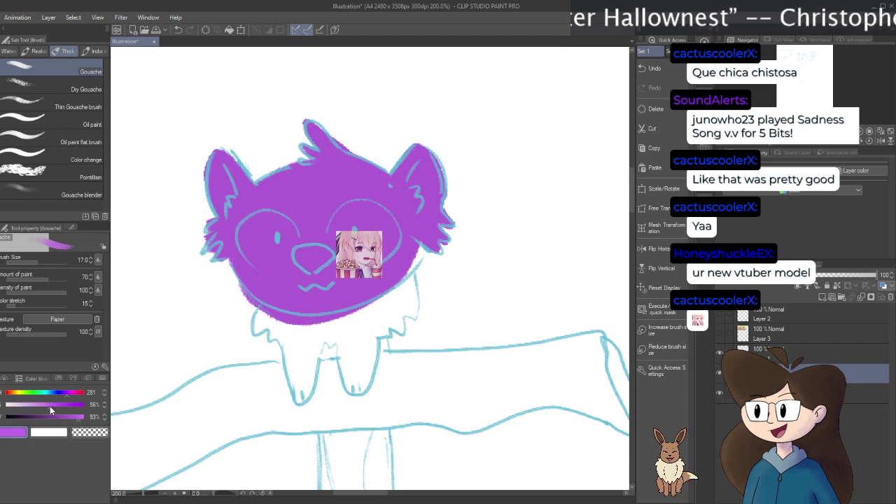
{"action": "left_click", "coordinate": [51, 406]}
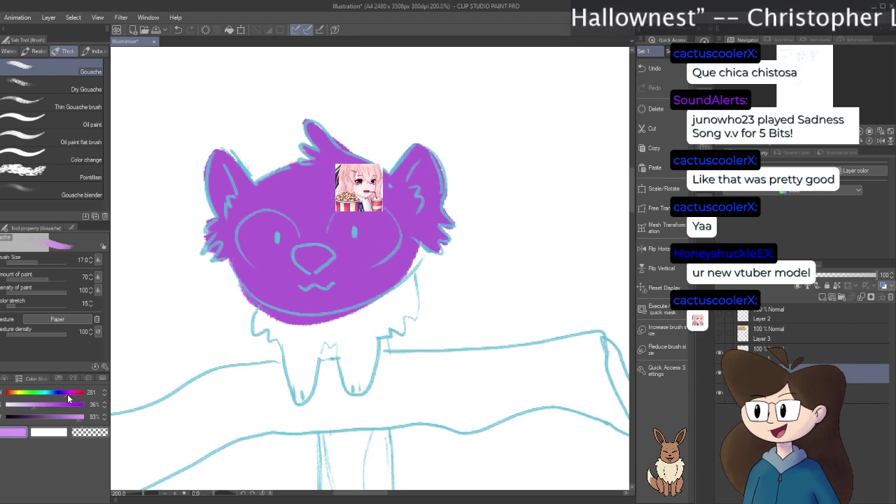
{"action": "left_click", "coordinate": [63, 396]}
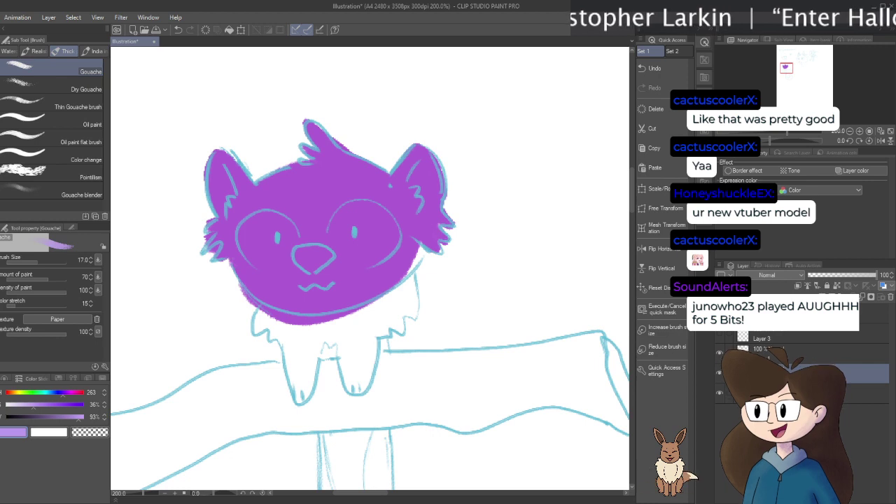
{"action": "key", "text": "g"}
{"action": "left_click", "coordinate": [281, 272]}
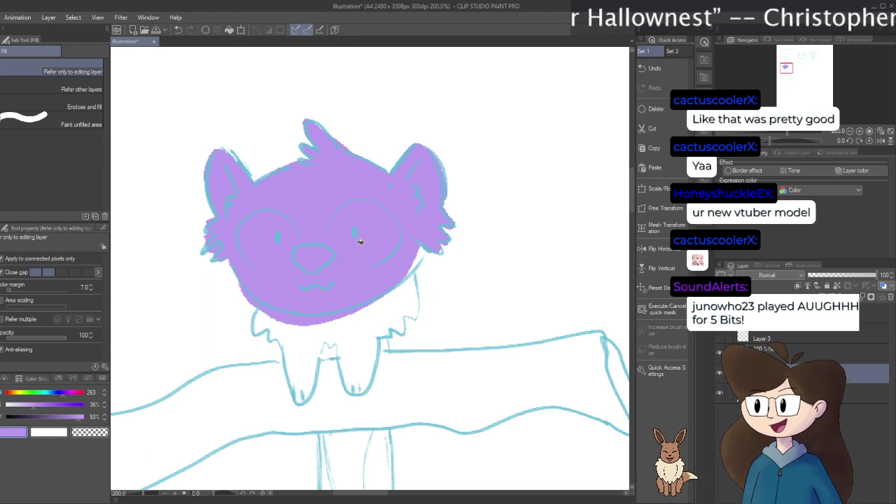
Paint light purple fur below the head's right side with the Gouache brush, reducing its size to 8 for the jagged edge
{"action": "key", "text": "b"}
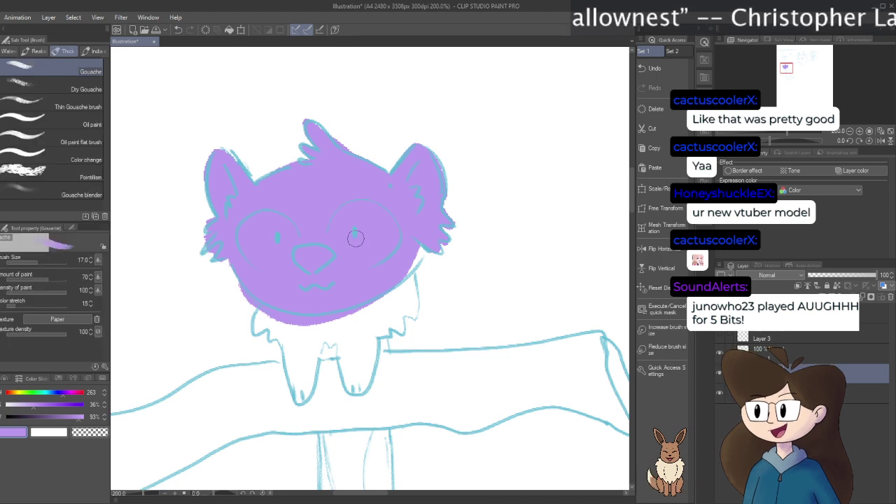
{"action": "mouse_move", "coordinate": [343, 307]}
{"action": "left_mouse_down"}
{"action": "mouse_move", "coordinate": [364, 336]}
{"action": "mouse_move", "coordinate": [398, 297]}
{"action": "mouse_move", "coordinate": [404, 274]}
{"action": "left_mouse_up"}
{"action": "mouse_move", "coordinate": [354, 289]}
{"action": "left_mouse_down"}
{"action": "mouse_move", "coordinate": [368, 324]}
{"action": "mouse_move", "coordinate": [399, 281]}
{"action": "mouse_move", "coordinate": [395, 302]}
{"action": "mouse_move", "coordinate": [415, 314]}
{"action": "mouse_move", "coordinate": [412, 273]}
{"action": "left_mouse_up"}
{"action": "key", "text": "bracketleft"}
{"action": "key", "text": "bracketleft"}
{"action": "key", "text": "bracketleft"}
{"action": "key", "text": "bracketleft"}
{"action": "left_click_drag", "start_coordinate": [391, 321], "coordinate": [400, 328]}
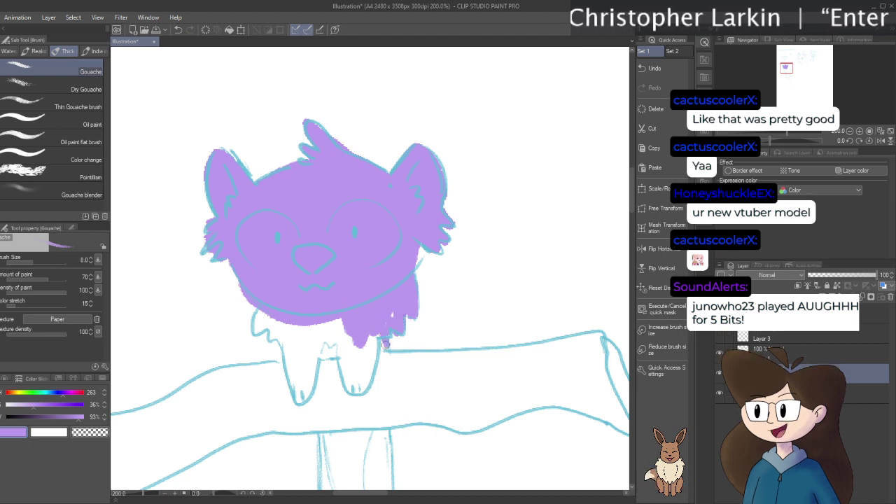
Fill both front legs and the rest of the chest with light purple, raising the brush size to 15
{"action": "mouse_move", "coordinate": [339, 342]}
{"action": "left_mouse_down"}
{"action": "mouse_move", "coordinate": [346, 379]}
{"action": "mouse_move", "coordinate": [366, 384]}
{"action": "mouse_move", "coordinate": [373, 353]}
{"action": "left_mouse_up"}
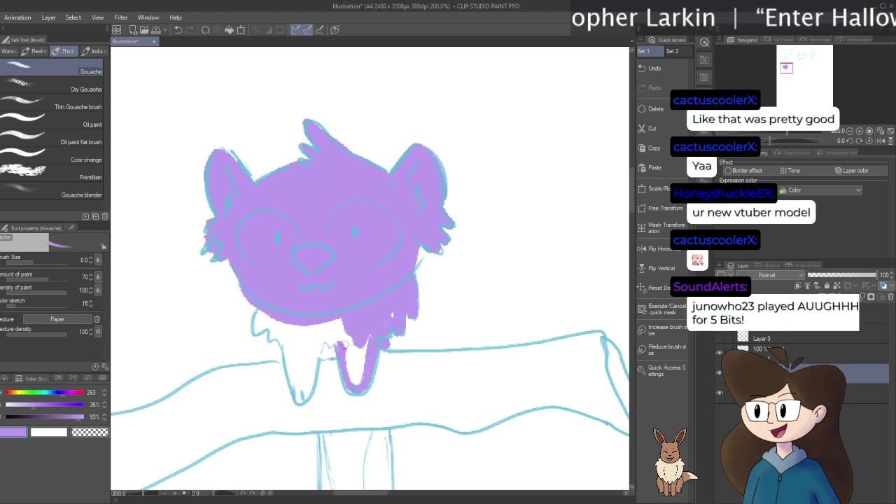
{"action": "key", "text": "bracketright"}
{"action": "key", "text": "bracketright"}
{"action": "key", "text": "bracketright"}
{"action": "left_click_drag", "start_coordinate": [355, 388], "coordinate": [362, 333]}
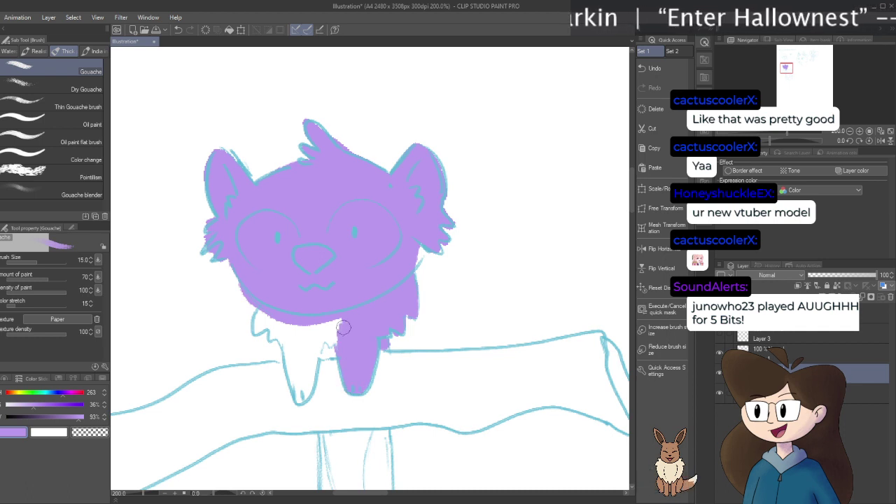
{"action": "mouse_move", "coordinate": [336, 323]}
{"action": "left_mouse_down"}
{"action": "mouse_move", "coordinate": [330, 350]}
{"action": "mouse_move", "coordinate": [311, 348]}
{"action": "mouse_move", "coordinate": [302, 394]}
{"action": "mouse_move", "coordinate": [317, 348]}
{"action": "left_mouse_up"}
{"action": "mouse_move", "coordinate": [301, 393]}
{"action": "left_mouse_down"}
{"action": "mouse_move", "coordinate": [288, 348]}
{"action": "mouse_move", "coordinate": [300, 396]}
{"action": "mouse_move", "coordinate": [324, 315]}
{"action": "mouse_move", "coordinate": [307, 339]}
{"action": "mouse_move", "coordinate": [273, 334]}
{"action": "mouse_move", "coordinate": [265, 319]}
{"action": "left_mouse_up"}
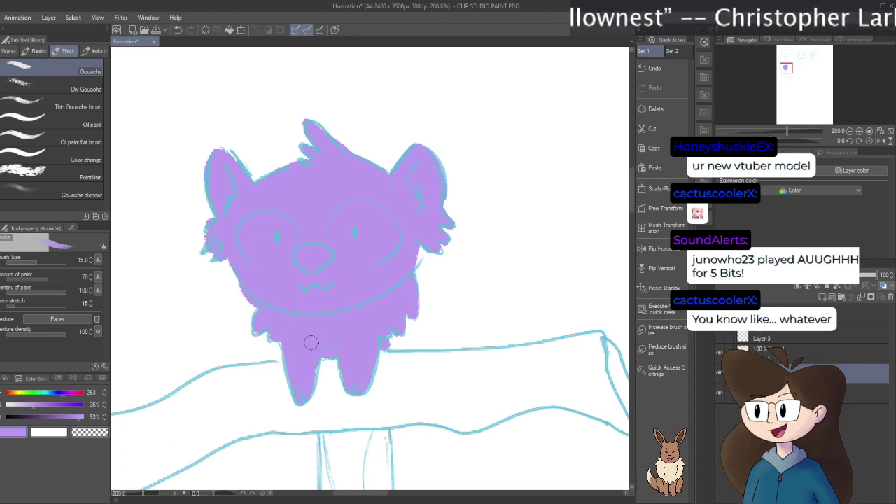
Paint both large eye patches pale cream (hue 43, saturation 26, brightness 93)
{"action": "left_click", "coordinate": [15, 397]}
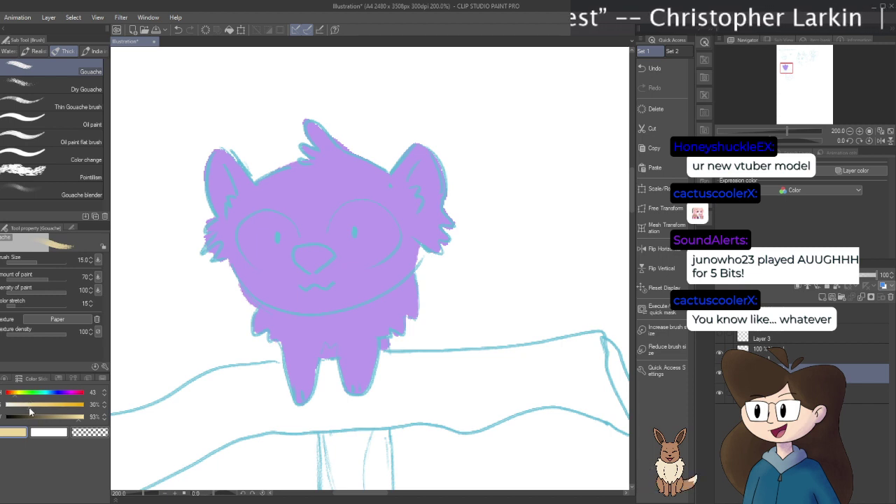
{"action": "left_click_drag", "start_coordinate": [29, 412], "coordinate": [26, 412]}
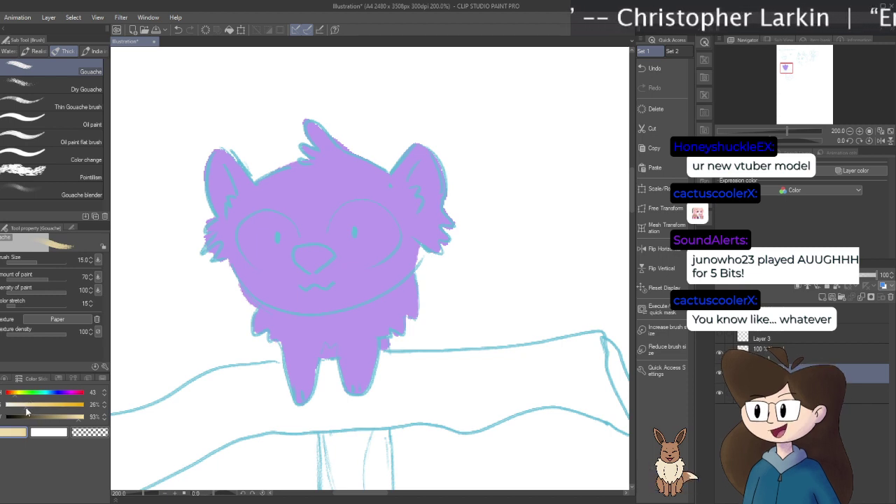
{"action": "mouse_move", "coordinate": [337, 237]}
{"action": "left_mouse_down"}
{"action": "mouse_move", "coordinate": [351, 216]}
{"action": "mouse_move", "coordinate": [333, 243]}
{"action": "mouse_move", "coordinate": [342, 215]}
{"action": "mouse_move", "coordinate": [367, 206]}
{"action": "mouse_move", "coordinate": [390, 234]}
{"action": "mouse_move", "coordinate": [366, 209]}
{"action": "mouse_move", "coordinate": [381, 212]}
{"action": "mouse_move", "coordinate": [388, 248]}
{"action": "mouse_move", "coordinate": [362, 264]}
{"action": "mouse_move", "coordinate": [342, 261]}
{"action": "mouse_move", "coordinate": [337, 233]}
{"action": "mouse_move", "coordinate": [364, 232]}
{"action": "mouse_move", "coordinate": [362, 214]}
{"action": "mouse_move", "coordinate": [379, 251]}
{"action": "mouse_move", "coordinate": [349, 246]}
{"action": "mouse_move", "coordinate": [346, 230]}
{"action": "mouse_move", "coordinate": [342, 245]}
{"action": "mouse_move", "coordinate": [334, 241]}
{"action": "mouse_move", "coordinate": [362, 255]}
{"action": "left_mouse_up"}
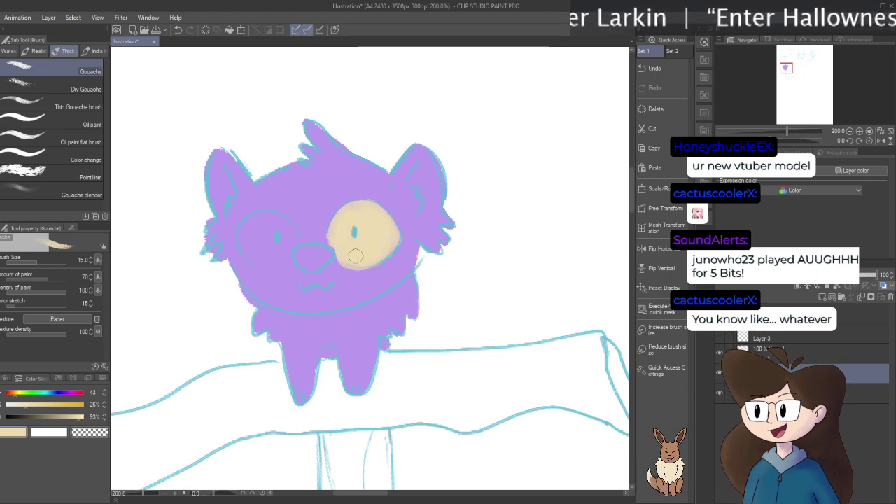
{"action": "mouse_move", "coordinate": [293, 238]}
{"action": "left_mouse_down"}
{"action": "mouse_move", "coordinate": [274, 217]}
{"action": "mouse_move", "coordinate": [244, 228]}
{"action": "mouse_move", "coordinate": [246, 250]}
{"action": "mouse_move", "coordinate": [269, 265]}
{"action": "mouse_move", "coordinate": [247, 238]}
{"action": "mouse_move", "coordinate": [270, 262]}
{"action": "mouse_move", "coordinate": [289, 259]}
{"action": "mouse_move", "coordinate": [293, 238]}
{"action": "mouse_move", "coordinate": [268, 255]}
{"action": "left_mouse_up"}
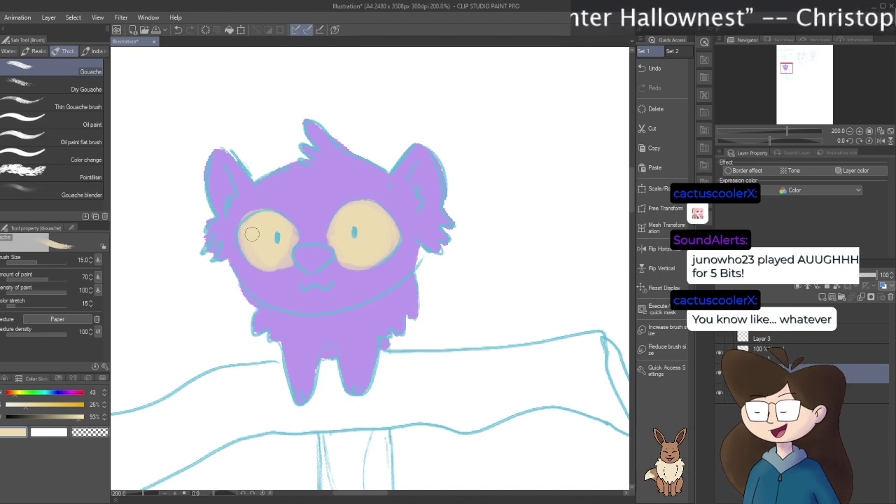
Paint the insides of both ears with their fur tufts and the chest ruff in the same cream
{"action": "mouse_move", "coordinate": [397, 178]}
{"action": "left_mouse_down"}
{"action": "mouse_move", "coordinate": [419, 152]}
{"action": "mouse_move", "coordinate": [435, 200]}
{"action": "mouse_move", "coordinate": [430, 163]}
{"action": "mouse_move", "coordinate": [434, 191]}
{"action": "mouse_move", "coordinate": [424, 168]}
{"action": "mouse_move", "coordinate": [406, 170]}
{"action": "mouse_move", "coordinate": [426, 224]}
{"action": "left_mouse_up"}
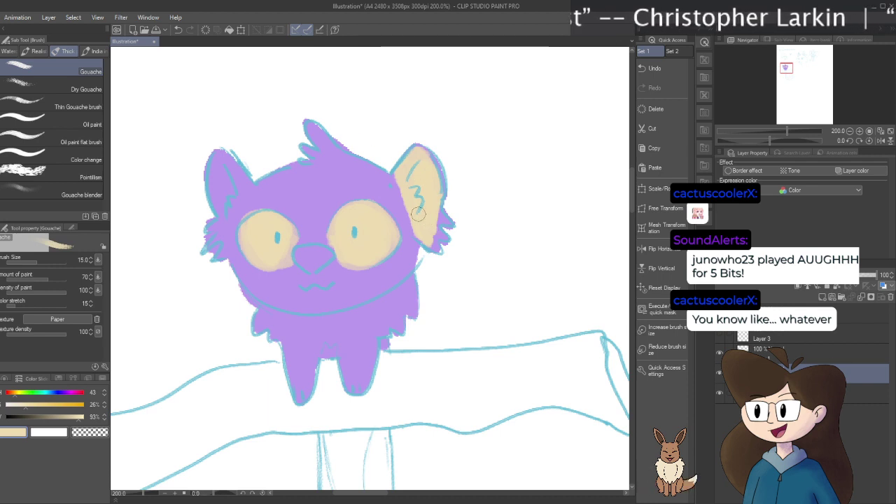
{"action": "left_click_drag", "start_coordinate": [421, 214], "coordinate": [436, 224]}
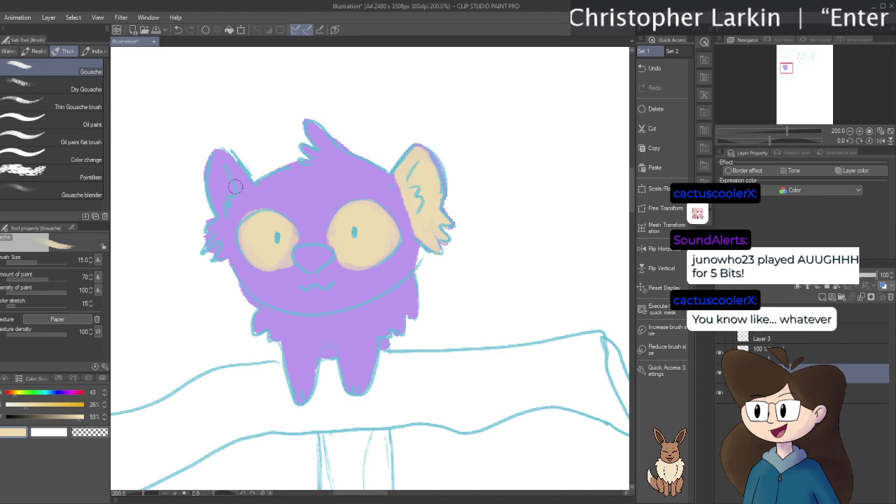
{"action": "mouse_move", "coordinate": [243, 188]}
{"action": "left_mouse_down"}
{"action": "mouse_move", "coordinate": [218, 251]}
{"action": "mouse_move", "coordinate": [223, 232]}
{"action": "mouse_move", "coordinate": [213, 244]}
{"action": "mouse_move", "coordinate": [209, 227]}
{"action": "mouse_move", "coordinate": [245, 180]}
{"action": "mouse_move", "coordinate": [216, 160]}
{"action": "mouse_move", "coordinate": [222, 207]}
{"action": "mouse_move", "coordinate": [231, 178]}
{"action": "left_mouse_up"}
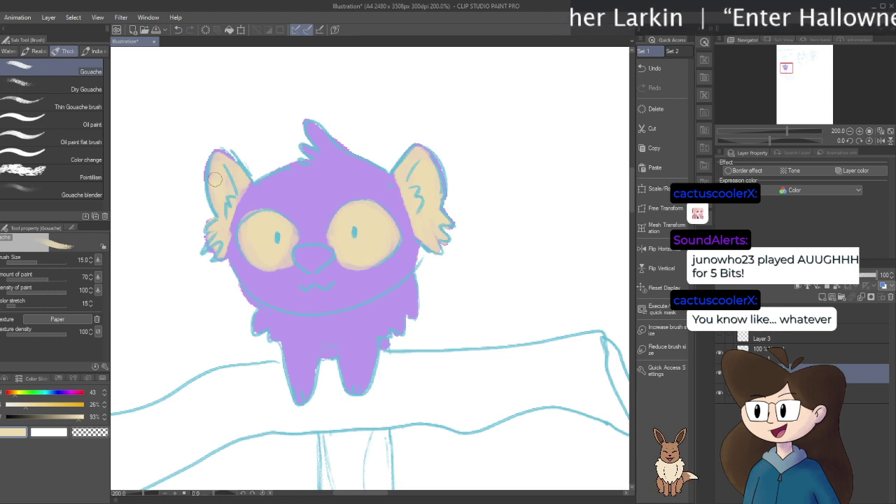
{"action": "left_click_drag", "start_coordinate": [409, 300], "coordinate": [376, 293]}
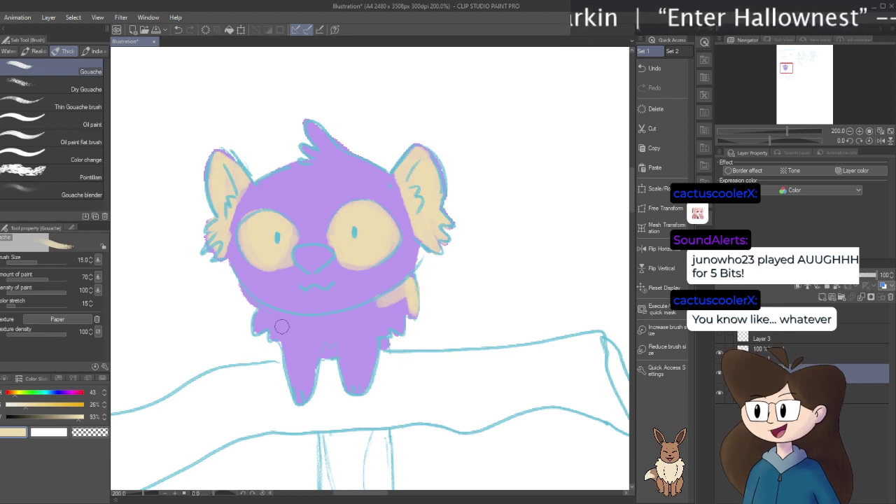
{"action": "mouse_move", "coordinate": [257, 321]}
{"action": "left_mouse_down"}
{"action": "mouse_move", "coordinate": [266, 331]}
{"action": "mouse_move", "coordinate": [280, 328]}
{"action": "mouse_move", "coordinate": [278, 318]}
{"action": "mouse_move", "coordinate": [319, 322]}
{"action": "mouse_move", "coordinate": [362, 305]}
{"action": "mouse_move", "coordinate": [406, 312]}
{"action": "mouse_move", "coordinate": [396, 329]}
{"action": "mouse_move", "coordinate": [289, 343]}
{"action": "mouse_move", "coordinate": [289, 334]}
{"action": "mouse_move", "coordinate": [402, 308]}
{"action": "mouse_move", "coordinate": [380, 315]}
{"action": "left_mouse_up"}
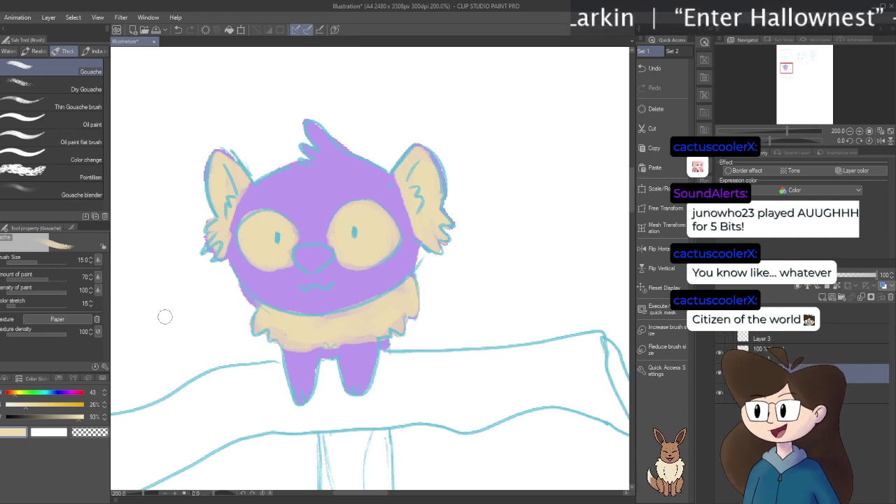
Undo a dark blue stroke on the nose and paint it muted blue instead (hue 239, saturation 38, brightness 66)
{"action": "left_click", "coordinate": [56, 392]}
{"action": "left_click", "coordinate": [53, 405]}
{"action": "left_click_drag", "start_coordinate": [65, 422], "coordinate": [28, 432]}
{"action": "left_click_drag", "start_coordinate": [314, 272], "coordinate": [322, 242]}
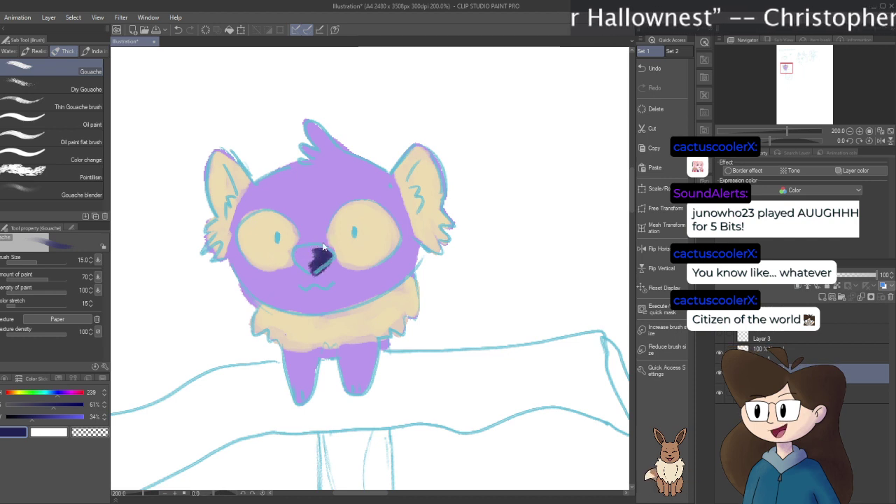
{"action": "key", "text": "ctrl+z"}
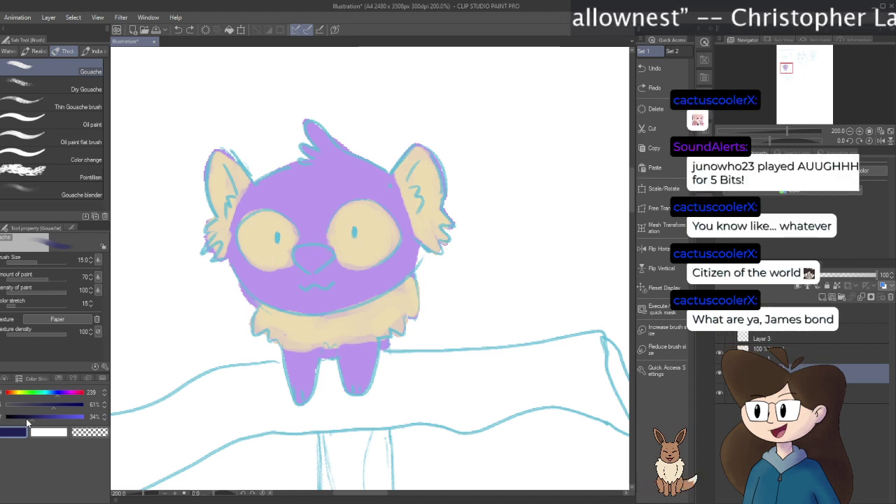
{"action": "mouse_move", "coordinate": [39, 420]}
{"action": "left_mouse_down"}
{"action": "mouse_move", "coordinate": [58, 416]}
{"action": "mouse_move", "coordinate": [35, 407]}
{"action": "left_mouse_up"}
{"action": "mouse_move", "coordinate": [314, 265]}
{"action": "left_mouse_down"}
{"action": "mouse_move", "coordinate": [319, 258]}
{"action": "mouse_move", "coordinate": [308, 256]}
{"action": "mouse_move", "coordinate": [318, 263]}
{"action": "left_mouse_up"}
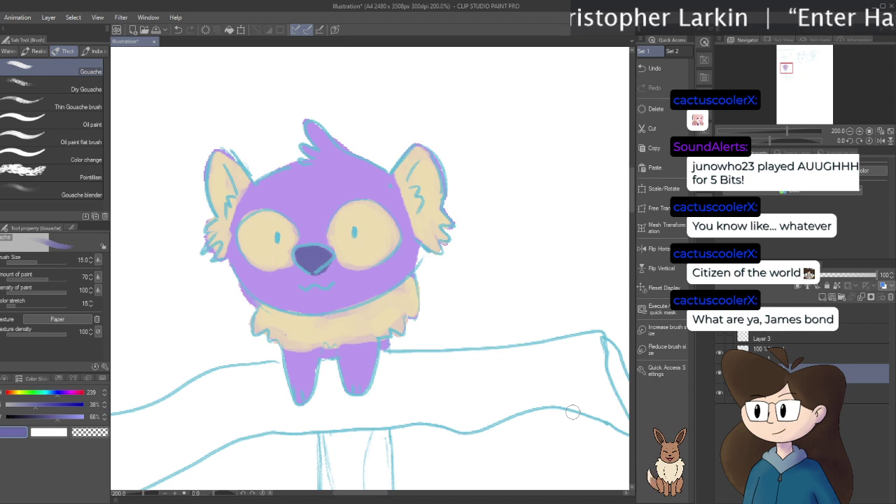
Duplicate the sketch line layer, hide the copy, and lock transparent pixels on the visible line layer
{"action": "left_click", "coordinate": [802, 362]}
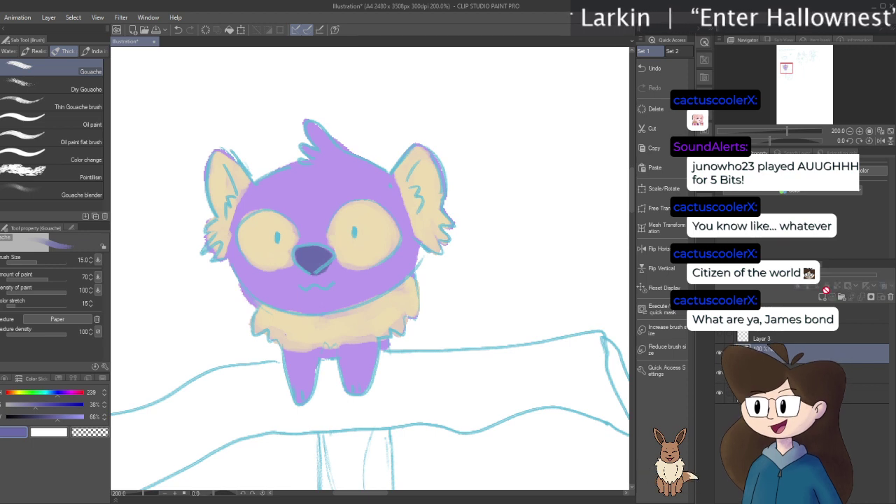
{"action": "left_click", "coordinate": [720, 351]}
{"action": "left_click", "coordinate": [809, 366]}
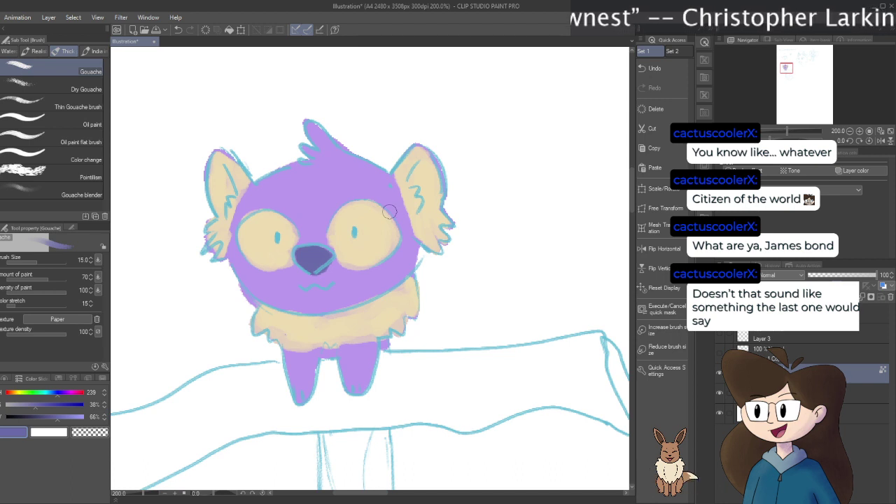
Recolor the head and chest lines dark purple (hue 268, saturation 54, brightness 46) with the Hard airbrush at size 40
{"action": "left_click_drag", "start_coordinate": [58, 418], "coordinate": [42, 418]}
{"action": "left_click_drag", "start_coordinate": [35, 405], "coordinate": [64, 398]}
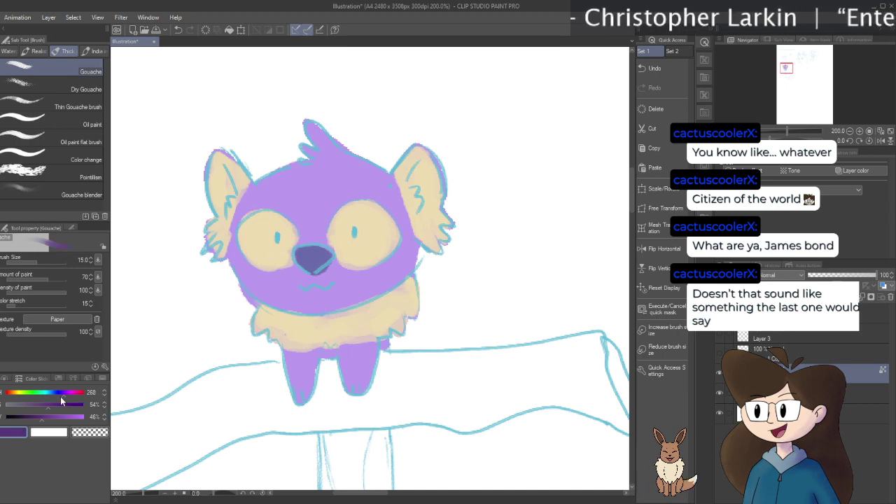
{"action": "key", "text": "b"}
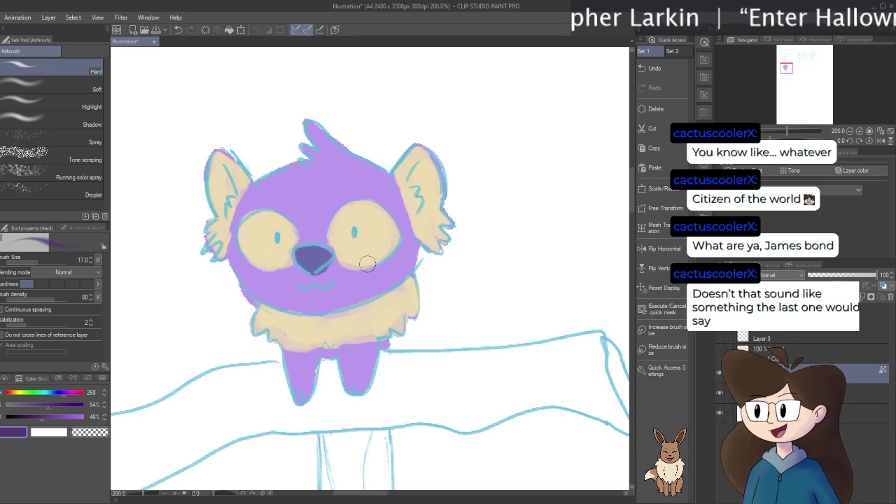
{"action": "key", "text": "bracketright"}
{"action": "key", "text": "bracketright"}
{"action": "key", "text": "bracketright"}
{"action": "mouse_move", "coordinate": [391, 174]}
{"action": "left_mouse_down"}
{"action": "mouse_move", "coordinate": [418, 183]}
{"action": "mouse_move", "coordinate": [434, 252]}
{"action": "left_mouse_up"}
{"action": "mouse_move", "coordinate": [392, 192]}
{"action": "left_mouse_down"}
{"action": "mouse_move", "coordinate": [360, 176]}
{"action": "mouse_move", "coordinate": [330, 124]}
{"action": "mouse_move", "coordinate": [240, 158]}
{"action": "mouse_move", "coordinate": [200, 260]}
{"action": "mouse_move", "coordinate": [290, 195]}
{"action": "mouse_move", "coordinate": [329, 280]}
{"action": "mouse_move", "coordinate": [401, 223]}
{"action": "mouse_move", "coordinate": [378, 392]}
{"action": "mouse_move", "coordinate": [356, 299]}
{"action": "mouse_move", "coordinate": [264, 348]}
{"action": "mouse_move", "coordinate": [333, 329]}
{"action": "left_mouse_up"}
Recolor the lines of the hanging hind legs and the striped curled tail dark purple with the Hard airbrush
{"action": "scroll", "coordinate": [333, 329], "scroll_direction": "down", "scroll_amount": 5}
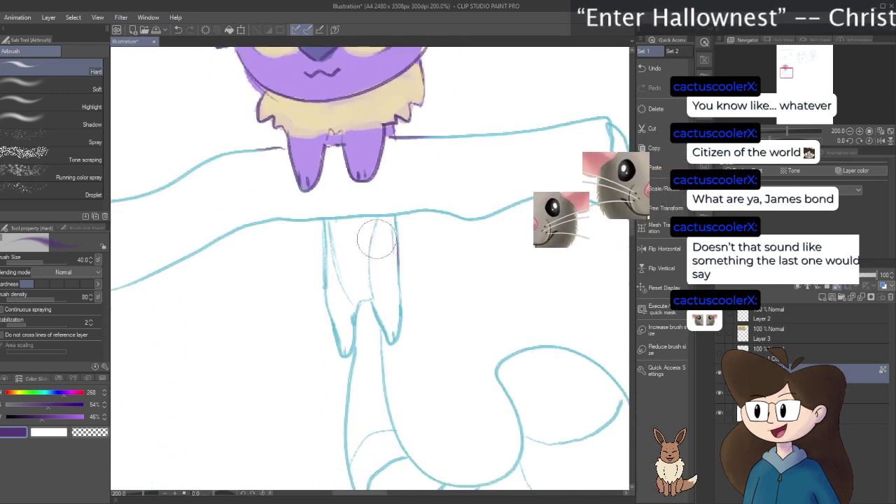
{"action": "mouse_move", "coordinate": [347, 247]}
{"action": "left_mouse_down"}
{"action": "mouse_move", "coordinate": [376, 234]}
{"action": "mouse_move", "coordinate": [302, 349]}
{"action": "mouse_move", "coordinate": [325, 401]}
{"action": "mouse_move", "coordinate": [323, 394]}
{"action": "mouse_move", "coordinate": [366, 430]}
{"action": "left_mouse_up"}
{"action": "left_click_drag", "start_coordinate": [468, 378], "coordinate": [446, 214]}
{"action": "mouse_move", "coordinate": [360, 260]}
{"action": "left_mouse_down"}
{"action": "mouse_move", "coordinate": [380, 302]}
{"action": "mouse_move", "coordinate": [349, 282]}
{"action": "mouse_move", "coordinate": [324, 296]}
{"action": "mouse_move", "coordinate": [390, 300]}
{"action": "mouse_move", "coordinate": [410, 344]}
{"action": "mouse_move", "coordinate": [440, 347]}
{"action": "mouse_move", "coordinate": [486, 404]}
{"action": "mouse_move", "coordinate": [364, 386]}
{"action": "mouse_move", "coordinate": [362, 403]}
{"action": "mouse_move", "coordinate": [552, 425]}
{"action": "left_mouse_up"}
{"action": "mouse_move", "coordinate": [613, 287]}
{"action": "left_mouse_down"}
{"action": "mouse_move", "coordinate": [558, 408]}
{"action": "mouse_move", "coordinate": [483, 430]}
{"action": "left_mouse_up"}
{"action": "left_click_drag", "start_coordinate": [594, 251], "coordinate": [499, 291]}
{"action": "mouse_move", "coordinate": [612, 283]}
{"action": "left_mouse_down"}
{"action": "mouse_move", "coordinate": [542, 199]}
{"action": "mouse_move", "coordinate": [495, 302]}
{"action": "left_mouse_up"}
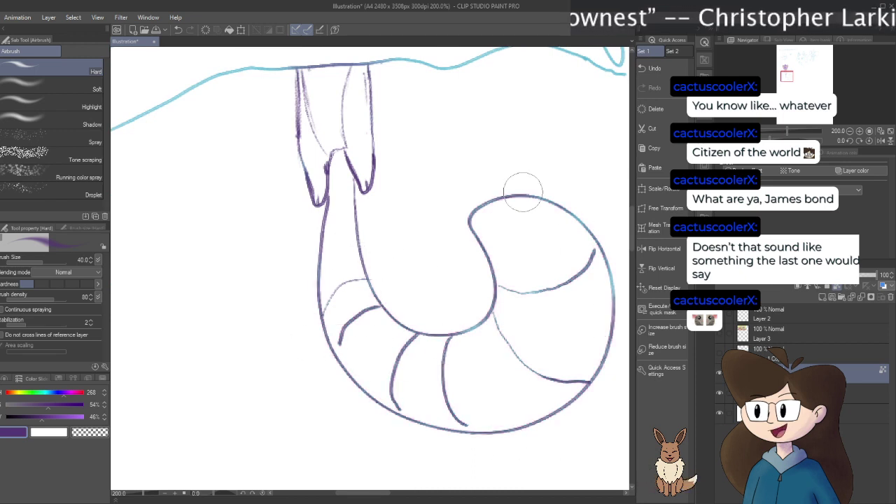
{"action": "mouse_move", "coordinate": [452, 158]}
{"action": "left_mouse_down"}
{"action": "mouse_move", "coordinate": [463, 396]}
{"action": "mouse_move", "coordinate": [480, 434]}
{"action": "left_mouse_up"}
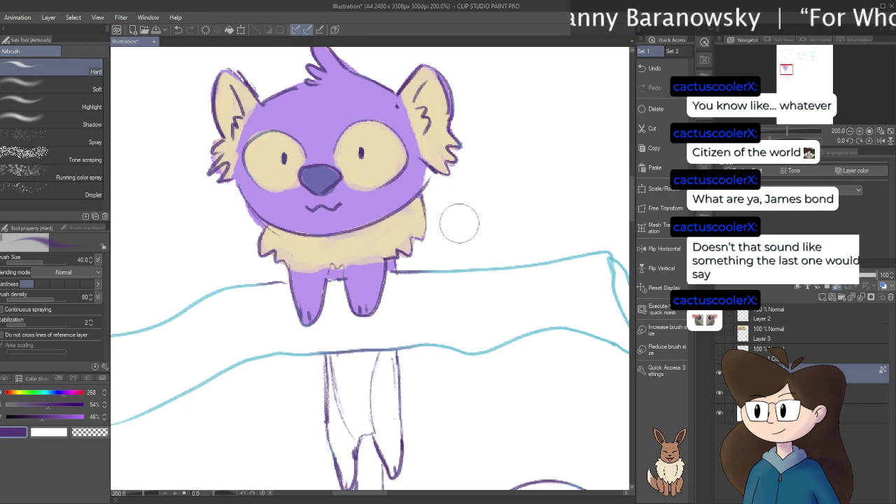
Paint the belly between the hind legs cream (hue 42, saturation 25, brightness 93) with the Gouache brush at size 15 on the base color layer
{"action": "mouse_move", "coordinate": [484, 266]}
{"action": "left_mouse_down"}
{"action": "mouse_move", "coordinate": [493, 204]}
{"action": "mouse_move", "coordinate": [491, 246]}
{"action": "left_mouse_up"}
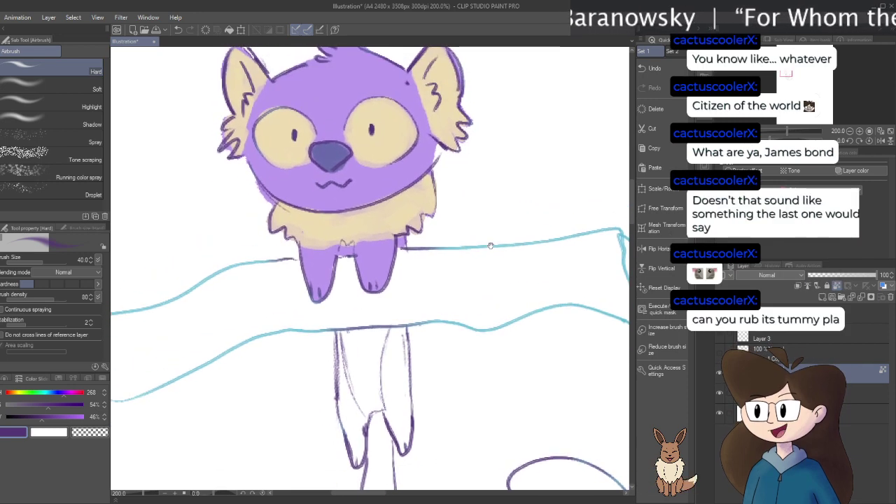
{"action": "key", "text": "i"}
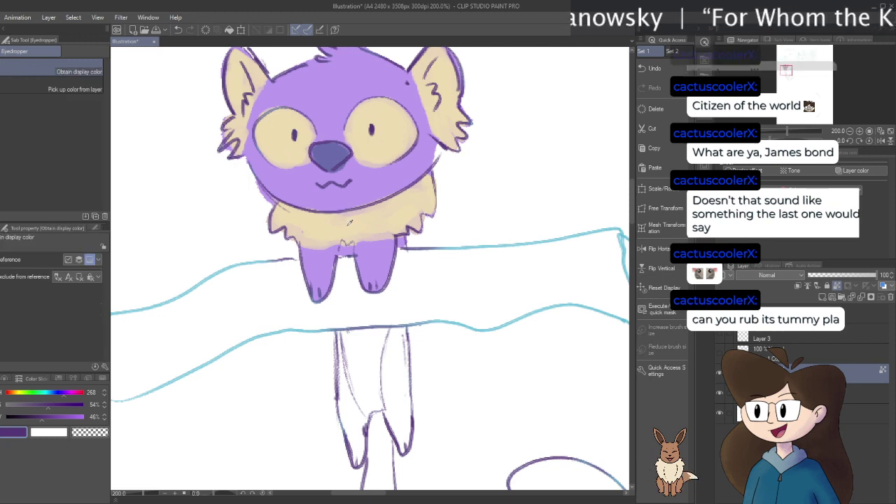
{"action": "left_click", "coordinate": [352, 229]}
{"action": "key", "text": "b"}
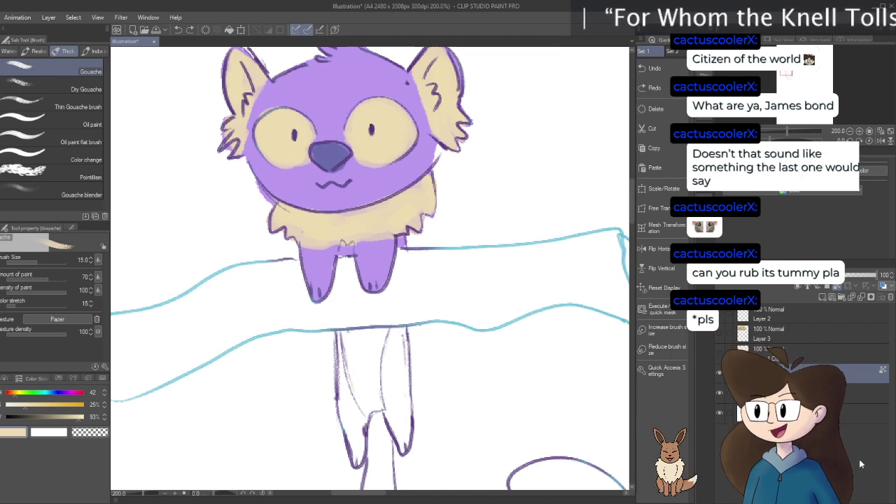
{"action": "left_click", "coordinate": [770, 394]}
{"action": "mouse_move", "coordinate": [354, 344]}
{"action": "left_mouse_down"}
{"action": "mouse_move", "coordinate": [357, 383]}
{"action": "mouse_move", "coordinate": [347, 341]}
{"action": "mouse_move", "coordinate": [383, 334]}
{"action": "mouse_move", "coordinate": [366, 412]}
{"action": "mouse_move", "coordinate": [380, 340]}
{"action": "mouse_move", "coordinate": [359, 355]}
{"action": "left_mouse_up"}
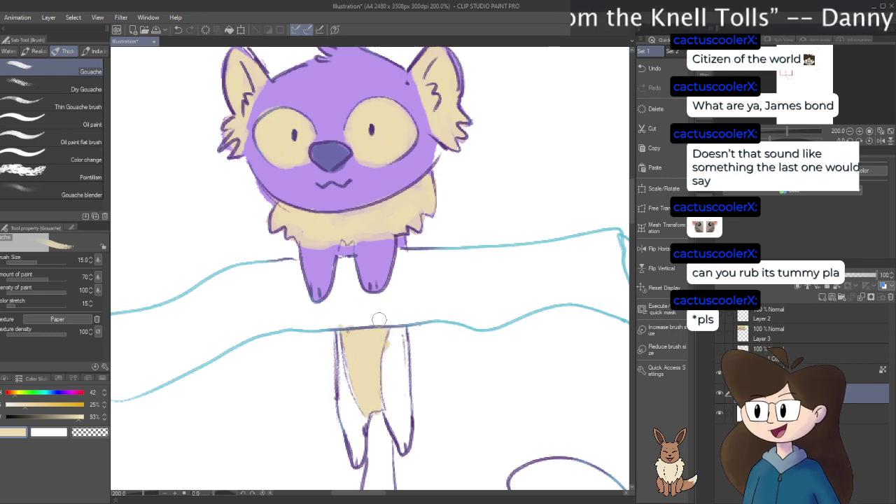
Paint both hanging hind legs with the head's light purple (hue 263, saturation 36, brightness 93) using the Gouache brush
{"action": "key", "text": "i"}
{"action": "left_click", "coordinate": [334, 84]}
{"action": "key", "text": "b"}
{"action": "mouse_move", "coordinate": [392, 334]}
{"action": "left_mouse_down"}
{"action": "mouse_move", "coordinate": [389, 410]}
{"action": "mouse_move", "coordinate": [392, 343]}
{"action": "mouse_move", "coordinate": [400, 448]}
{"action": "mouse_move", "coordinate": [397, 362]}
{"action": "left_mouse_up"}
{"action": "left_click_drag", "start_coordinate": [403, 413], "coordinate": [405, 444]}
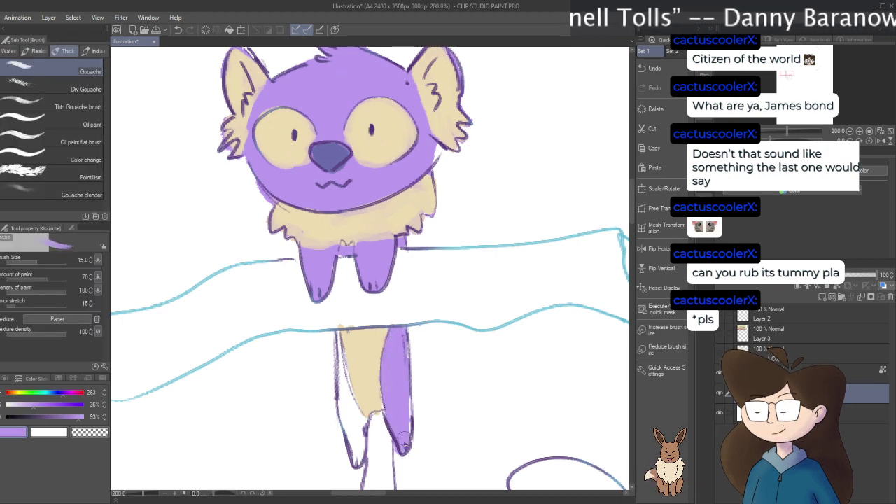
{"action": "mouse_move", "coordinate": [341, 341]}
{"action": "left_mouse_down"}
{"action": "mouse_move", "coordinate": [350, 421]}
{"action": "mouse_move", "coordinate": [343, 383]}
{"action": "mouse_move", "coordinate": [355, 409]}
{"action": "left_mouse_up"}
{"action": "left_click_drag", "start_coordinate": [343, 367], "coordinate": [356, 462]}
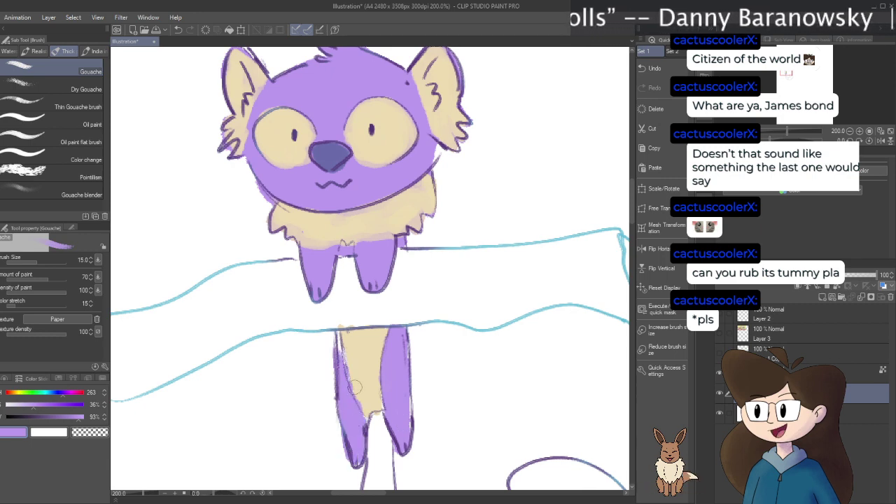
Fill the whole curled tail with the light purple, enlarging the Gouache brush to size 60 toward the tip
{"action": "scroll", "coordinate": [355, 388], "scroll_direction": "down", "scroll_amount": 5}
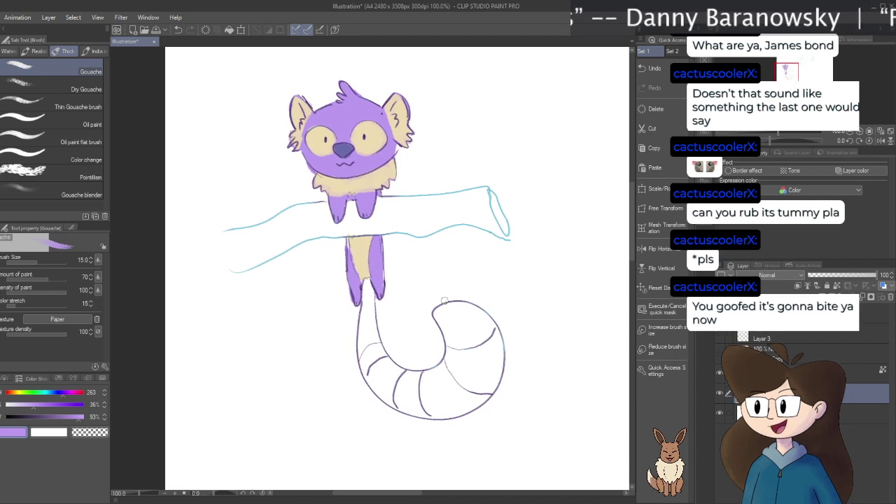
{"action": "key", "text": "bracketright"}
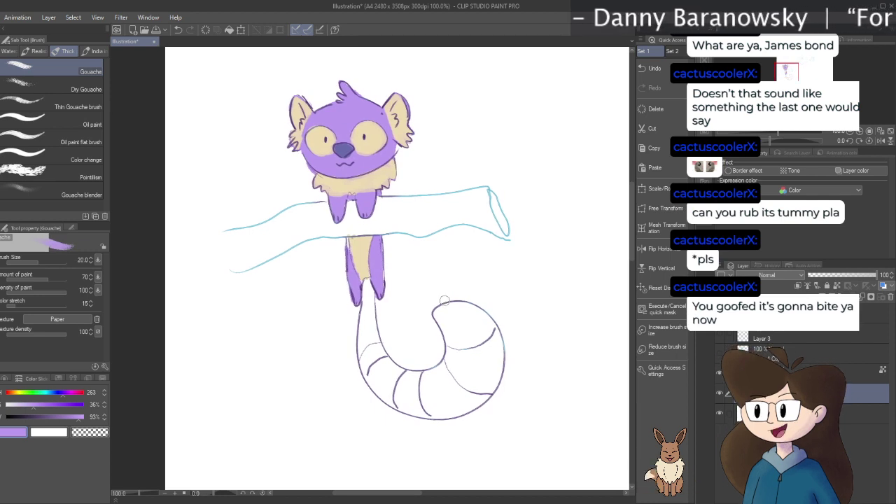
{"action": "left_click_drag", "start_coordinate": [370, 290], "coordinate": [371, 327]}
{"action": "left_click_drag", "start_coordinate": [367, 279], "coordinate": [375, 359]}
{"action": "left_click_drag", "start_coordinate": [368, 291], "coordinate": [376, 365]}
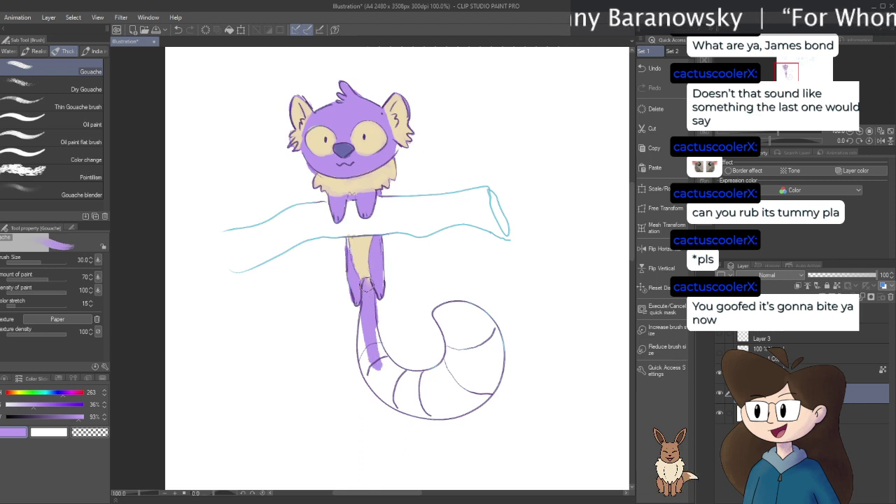
{"action": "mouse_move", "coordinate": [368, 319]}
{"action": "left_mouse_down"}
{"action": "mouse_move", "coordinate": [377, 367]}
{"action": "mouse_move", "coordinate": [415, 405]}
{"action": "left_mouse_up"}
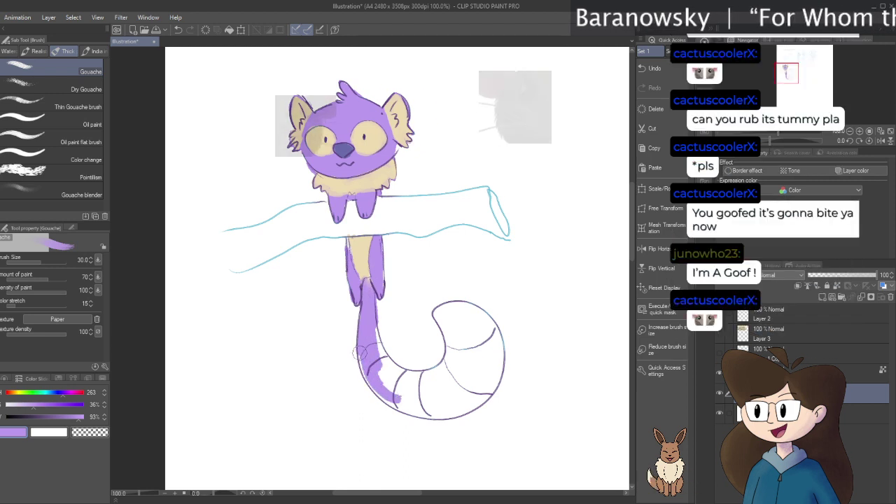
{"action": "mouse_move", "coordinate": [370, 368]}
{"action": "left_mouse_down"}
{"action": "mouse_move", "coordinate": [394, 389]}
{"action": "mouse_move", "coordinate": [432, 403]}
{"action": "left_mouse_up"}
{"action": "key", "text": "bracketright"}
{"action": "key", "text": "bracketright"}
{"action": "key", "text": "bracketright"}
{"action": "mouse_move", "coordinate": [440, 314]}
{"action": "left_mouse_down"}
{"action": "mouse_move", "coordinate": [484, 330]}
{"action": "mouse_move", "coordinate": [490, 364]}
{"action": "mouse_move", "coordinate": [469, 396]}
{"action": "mouse_move", "coordinate": [448, 403]}
{"action": "mouse_move", "coordinate": [371, 367]}
{"action": "mouse_move", "coordinate": [390, 382]}
{"action": "mouse_move", "coordinate": [392, 399]}
{"action": "mouse_move", "coordinate": [417, 397]}
{"action": "mouse_move", "coordinate": [386, 370]}
{"action": "mouse_move", "coordinate": [461, 377]}
{"action": "mouse_move", "coordinate": [427, 379]}
{"action": "mouse_move", "coordinate": [449, 361]}
{"action": "mouse_move", "coordinate": [457, 335]}
{"action": "mouse_move", "coordinate": [455, 343]}
{"action": "mouse_move", "coordinate": [443, 319]}
{"action": "mouse_move", "coordinate": [475, 340]}
{"action": "mouse_move", "coordinate": [460, 367]}
{"action": "left_mouse_up"}
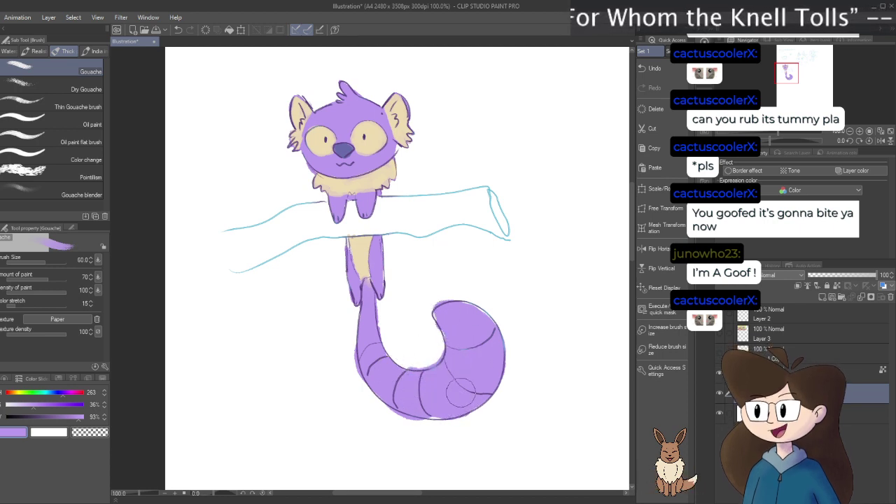
Paint three cream stripes across the purple tail with the Gouache brush at size 50, using the cream sampled from the ear
{"action": "key", "text": "i"}
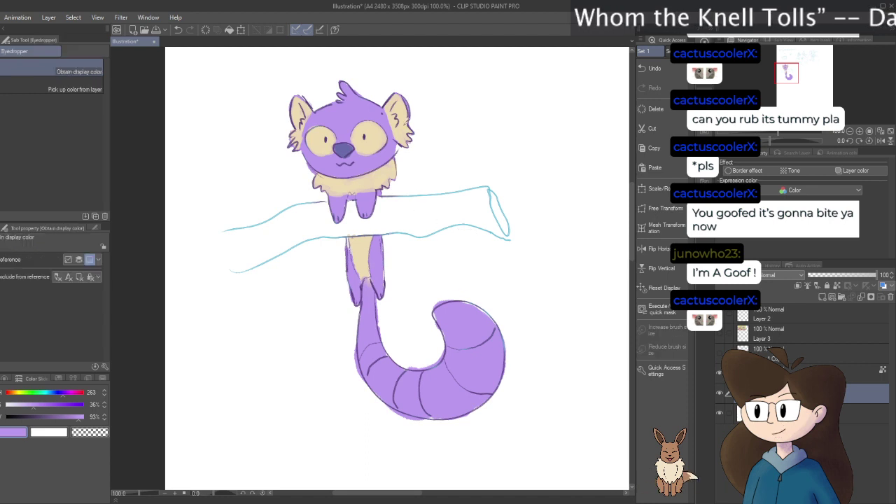
{"action": "left_click", "coordinate": [402, 107]}
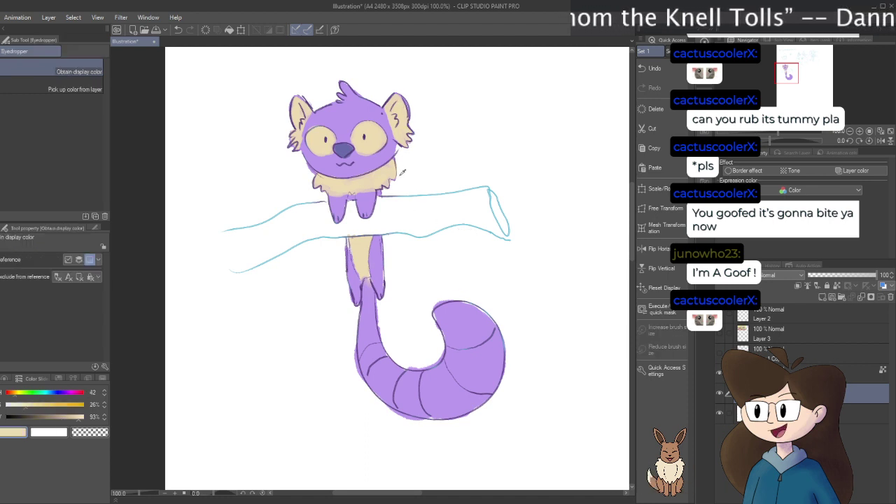
{"action": "key", "text": "b"}
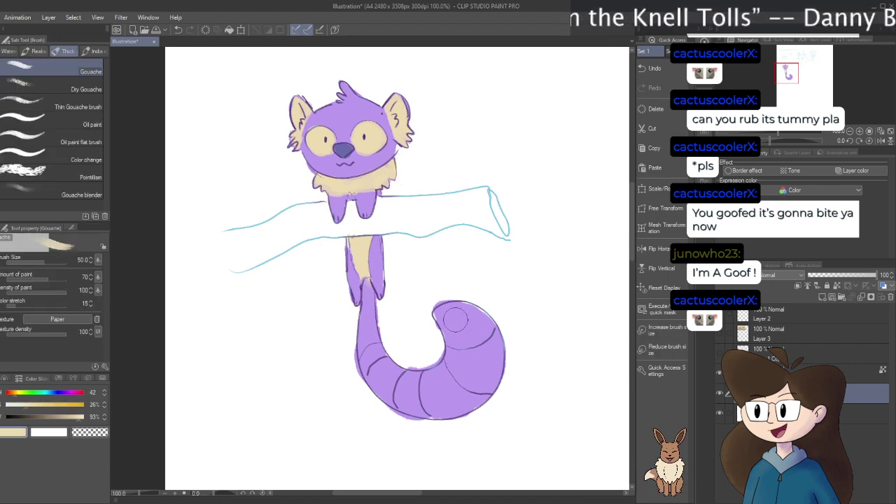
{"action": "mouse_move", "coordinate": [456, 358]}
{"action": "left_mouse_down"}
{"action": "mouse_move", "coordinate": [478, 380]}
{"action": "mouse_move", "coordinate": [454, 364]}
{"action": "mouse_move", "coordinate": [497, 343]}
{"action": "mouse_move", "coordinate": [484, 382]}
{"action": "left_mouse_up"}
{"action": "mouse_move", "coordinate": [416, 391]}
{"action": "left_mouse_down"}
{"action": "mouse_move", "coordinate": [410, 399]}
{"action": "mouse_move", "coordinate": [360, 371]}
{"action": "mouse_move", "coordinate": [378, 347]}
{"action": "left_mouse_up"}
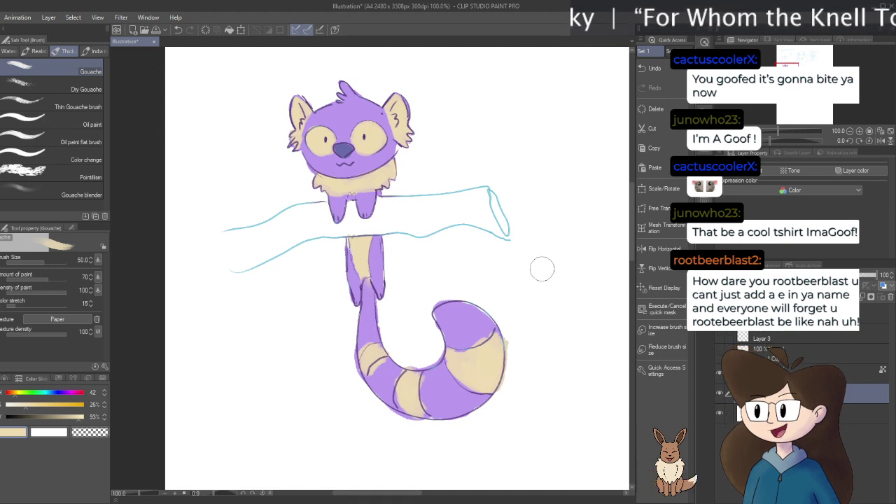
Try painting over the cream tail stripes with light purple using the Gouache brush at size 80
{"action": "left_click", "coordinate": [435, 317], "text": "alt"}
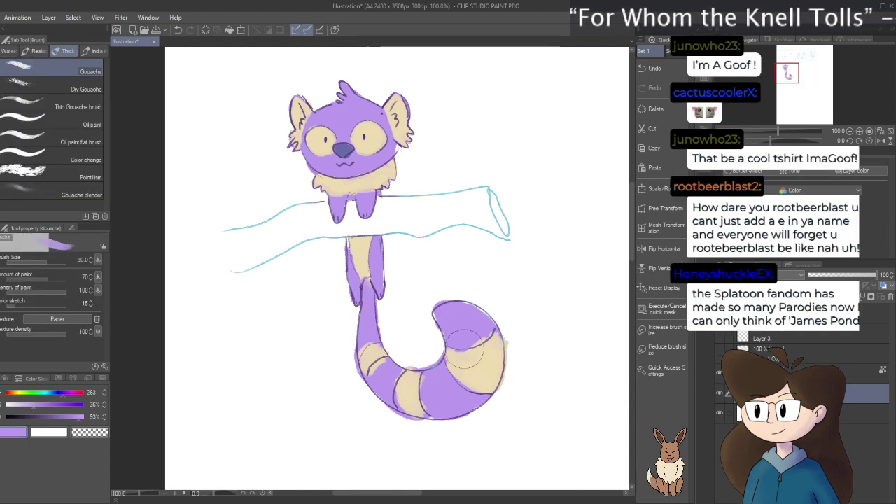
{"action": "key", "text": "bracketright"}
{"action": "key", "text": "bracketright"}
{"action": "key", "text": "bracketright"}
{"action": "mouse_move", "coordinate": [459, 383]}
{"action": "left_mouse_down"}
{"action": "mouse_move", "coordinate": [483, 350]}
{"action": "mouse_move", "coordinate": [494, 368]}
{"action": "mouse_move", "coordinate": [449, 395]}
{"action": "mouse_move", "coordinate": [399, 392]}
{"action": "mouse_move", "coordinate": [413, 392]}
{"action": "mouse_move", "coordinate": [364, 351]}
{"action": "mouse_move", "coordinate": [389, 382]}
{"action": "left_mouse_up"}
Try an alternate stripe pattern by painting the tail tip, base and in-between sections cream (hue 40, saturation 23, brightness 92) at size 80
{"action": "key", "text": "i"}
{"action": "left_click", "coordinate": [380, 173]}
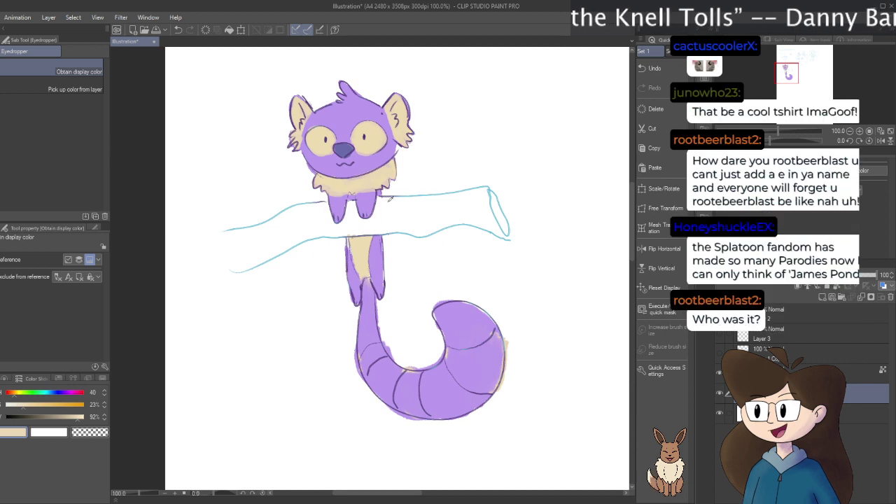
{"action": "key", "text": "b"}
{"action": "mouse_move", "coordinate": [455, 315]}
{"action": "left_mouse_down"}
{"action": "mouse_move", "coordinate": [441, 379]}
{"action": "mouse_move", "coordinate": [451, 397]}
{"action": "mouse_move", "coordinate": [431, 407]}
{"action": "left_mouse_up"}
{"action": "mouse_move", "coordinate": [384, 389]}
{"action": "left_mouse_down"}
{"action": "mouse_move", "coordinate": [360, 326]}
{"action": "mouse_move", "coordinate": [365, 295]}
{"action": "left_mouse_up"}
{"action": "key", "text": "ctrl+z"}
{"action": "key", "text": "ctrl+z"}
{"action": "key", "text": "ctrl+z"}
{"action": "key", "text": "ctrl+z"}
{"action": "key", "text": "ctrl+z"}
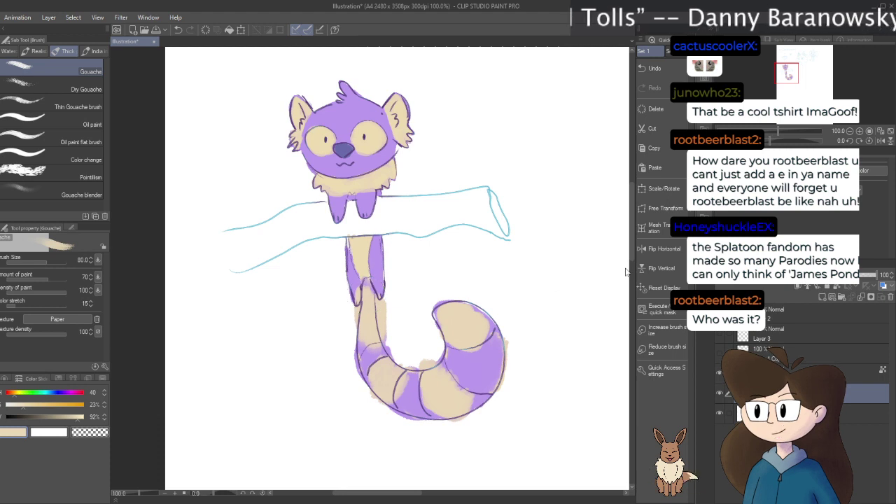
Paint the alternate cream sections of the tail within their stripe lines with the Gouache brush at size 40
{"action": "key", "text": "bracketleft"}
{"action": "key", "text": "bracketleft"}
{"action": "key", "text": "bracketleft"}
{"action": "mouse_move", "coordinate": [460, 334]}
{"action": "left_mouse_down"}
{"action": "mouse_move", "coordinate": [475, 317]}
{"action": "mouse_move", "coordinate": [455, 332]}
{"action": "left_mouse_up"}
{"action": "mouse_move", "coordinate": [432, 371]}
{"action": "left_mouse_down"}
{"action": "mouse_move", "coordinate": [462, 406]}
{"action": "mouse_move", "coordinate": [435, 365]}
{"action": "mouse_move", "coordinate": [421, 412]}
{"action": "mouse_move", "coordinate": [443, 419]}
{"action": "mouse_move", "coordinate": [438, 380]}
{"action": "mouse_move", "coordinate": [384, 365]}
{"action": "mouse_move", "coordinate": [374, 381]}
{"action": "left_mouse_up"}
{"action": "left_click_drag", "start_coordinate": [365, 343], "coordinate": [376, 258]}
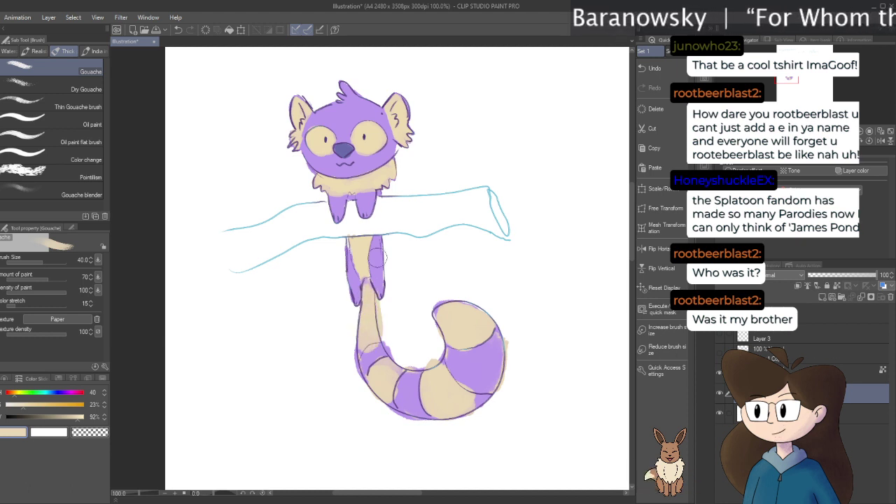
Undo the alternate stripe pattern back to the purple tail tip with three cream stripes
{"action": "key", "text": "ctrl+z"}
{"action": "key", "text": "ctrl+z"}
{"action": "key", "text": "ctrl+z"}
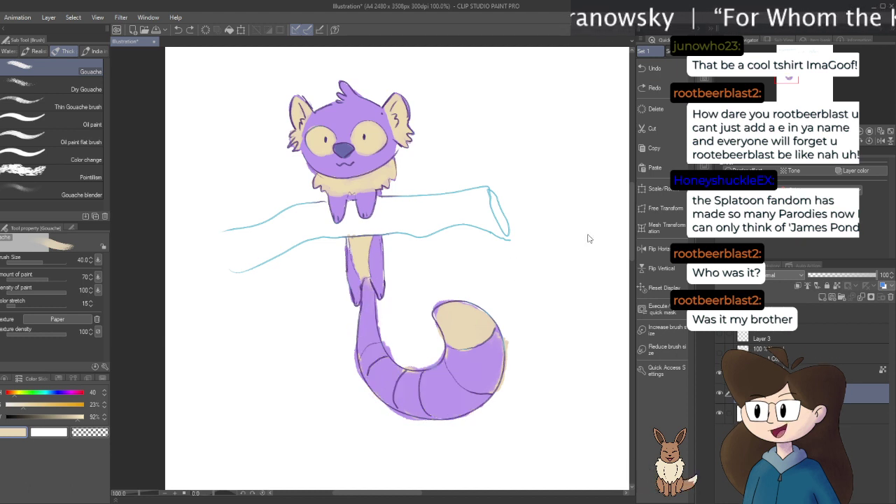
{"action": "key", "text": "ctrl+z"}
{"action": "key", "text": "ctrl+y"}
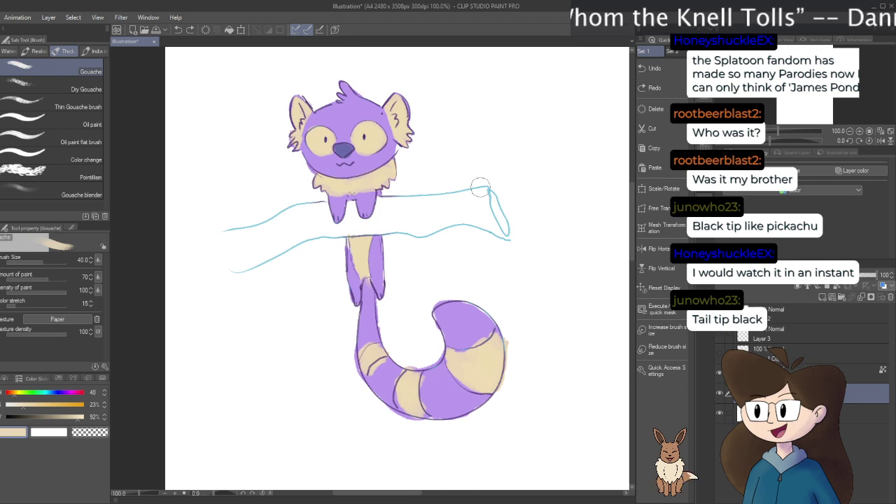
Try painting the tail tip with the nose's muted blue (hue 239, saturation 38, brightness 66) at size 40, and undo it
{"action": "key", "text": "i"}
{"action": "left_click", "coordinate": [343, 142]}
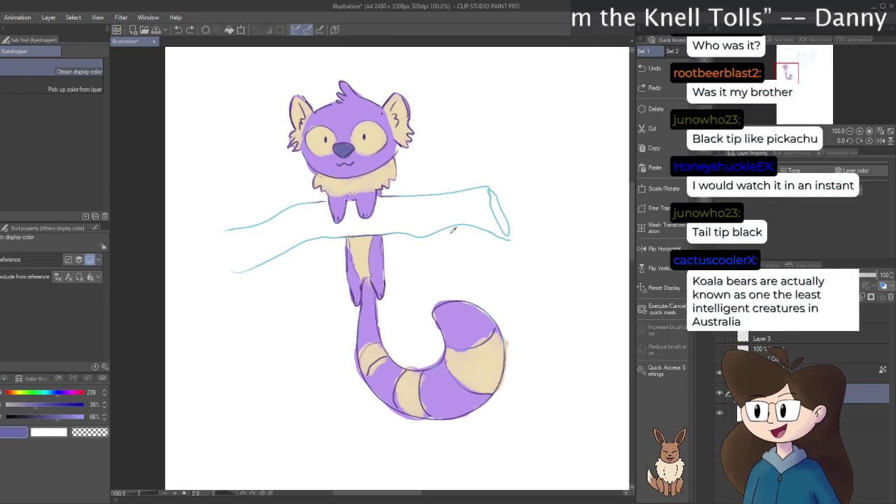
{"action": "key", "text": "b"}
{"action": "mouse_move", "coordinate": [455, 315]}
{"action": "left_mouse_down"}
{"action": "mouse_move", "coordinate": [457, 339]}
{"action": "mouse_move", "coordinate": [463, 322]}
{"action": "mouse_move", "coordinate": [452, 319]}
{"action": "mouse_move", "coordinate": [478, 334]}
{"action": "mouse_move", "coordinate": [440, 317]}
{"action": "mouse_move", "coordinate": [455, 342]}
{"action": "mouse_move", "coordinate": [481, 325]}
{"action": "mouse_move", "coordinate": [462, 300]}
{"action": "left_mouse_up"}
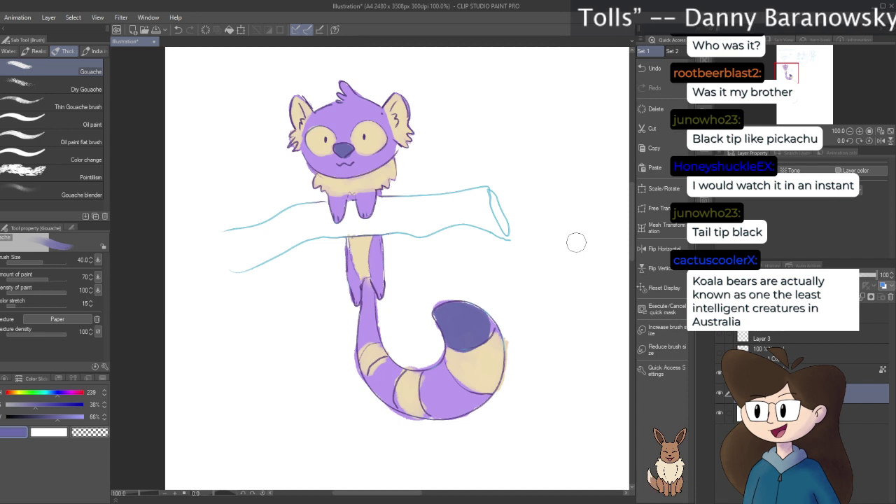
{"action": "key", "text": "ctrl+z"}
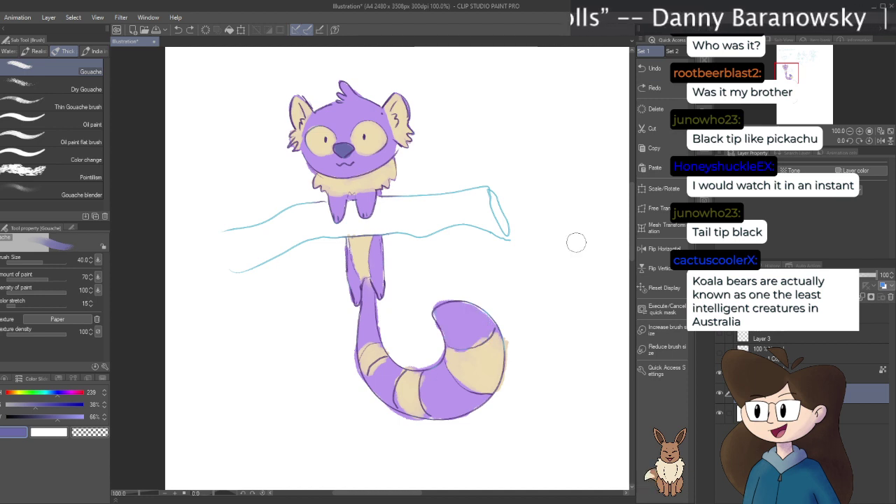
Try muted blue bands along the edges of the cream tail stripes and a muted blue tail tip, undoing both
{"action": "mouse_move", "coordinate": [443, 361]}
{"action": "left_mouse_down"}
{"action": "mouse_move", "coordinate": [461, 381]}
{"action": "mouse_move", "coordinate": [498, 384]}
{"action": "left_mouse_up"}
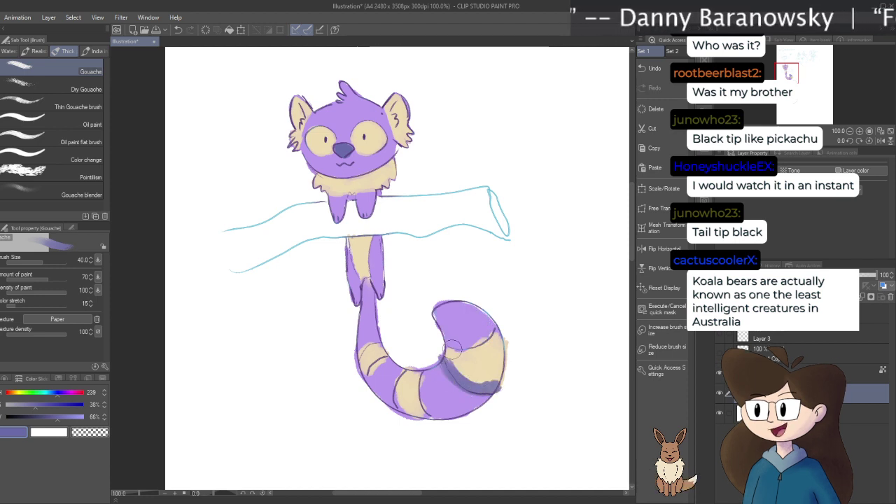
{"action": "left_click_drag", "start_coordinate": [445, 356], "coordinate": [498, 341]}
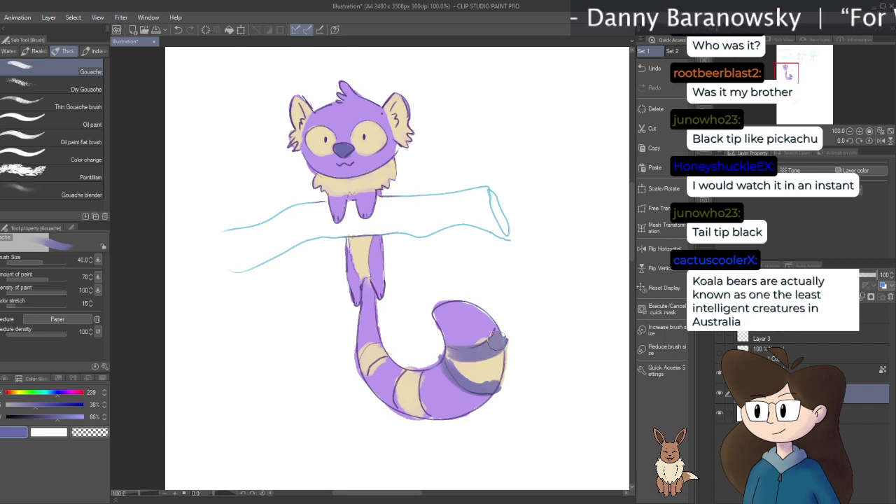
{"action": "mouse_move", "coordinate": [419, 377]}
{"action": "left_mouse_down"}
{"action": "mouse_move", "coordinate": [428, 403]}
{"action": "mouse_move", "coordinate": [412, 374]}
{"action": "mouse_move", "coordinate": [400, 379]}
{"action": "mouse_move", "coordinate": [403, 420]}
{"action": "left_mouse_up"}
{"action": "mouse_move", "coordinate": [384, 351]}
{"action": "left_mouse_down"}
{"action": "mouse_move", "coordinate": [369, 378]}
{"action": "mouse_move", "coordinate": [359, 363]}
{"action": "left_mouse_up"}
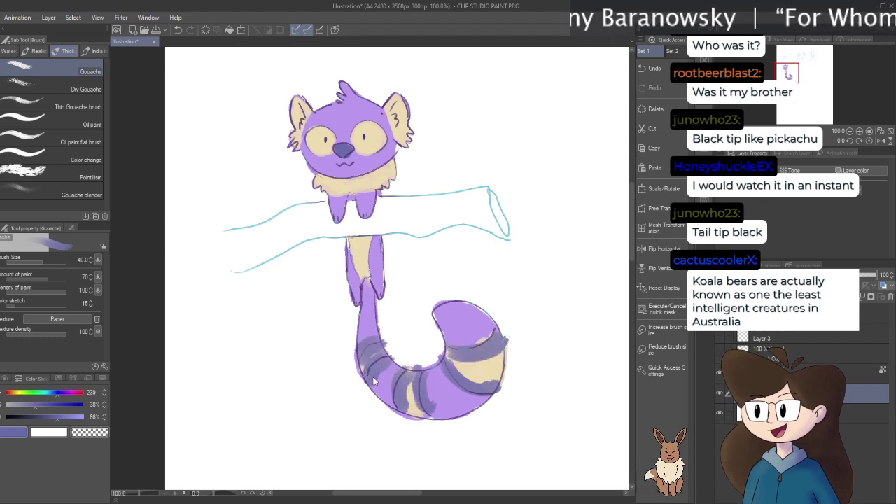
{"action": "key", "text": "ctrl+z"}
{"action": "key", "text": "ctrl+z"}
{"action": "key", "text": "ctrl+z"}
{"action": "key", "text": "ctrl+z"}
{"action": "key", "text": "ctrl+z"}
{"action": "key", "text": "ctrl+z"}
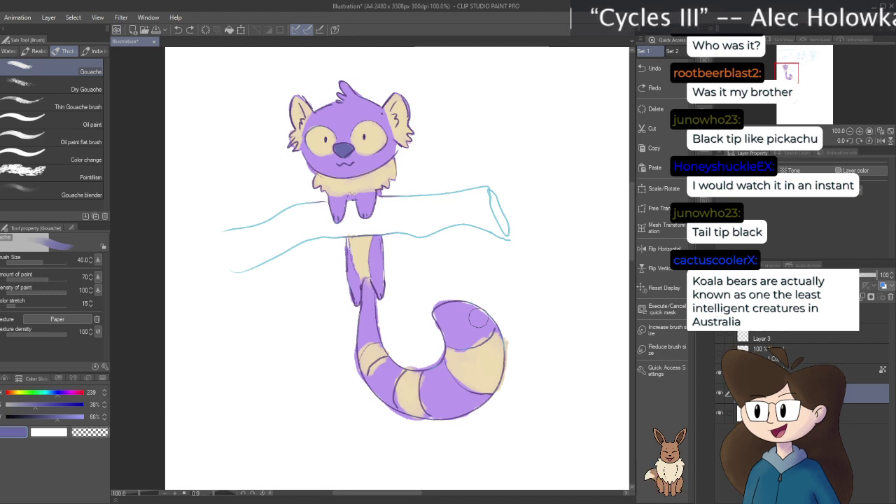
{"action": "mouse_move", "coordinate": [446, 338]}
{"action": "left_mouse_down"}
{"action": "mouse_move", "coordinate": [465, 310]}
{"action": "mouse_move", "coordinate": [481, 321]}
{"action": "mouse_move", "coordinate": [456, 311]}
{"action": "mouse_move", "coordinate": [485, 326]}
{"action": "mouse_move", "coordinate": [477, 334]}
{"action": "mouse_move", "coordinate": [450, 323]}
{"action": "left_mouse_up"}
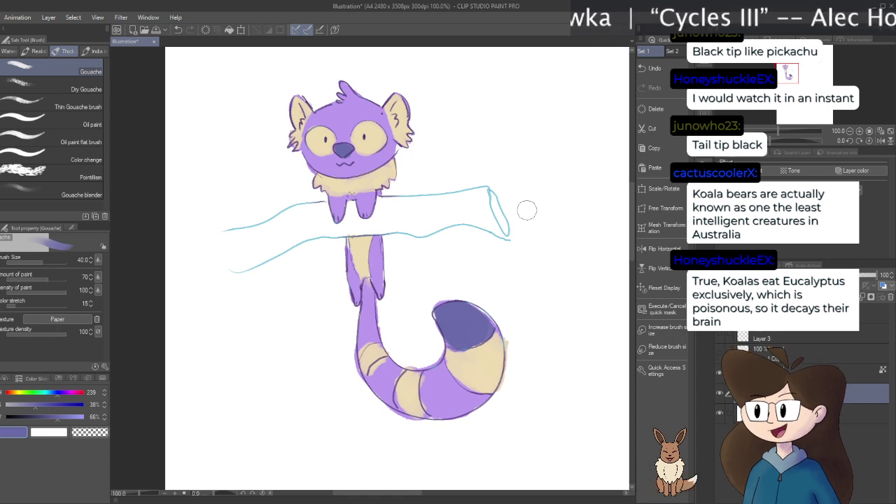
{"action": "key", "text": "ctrl+z"}
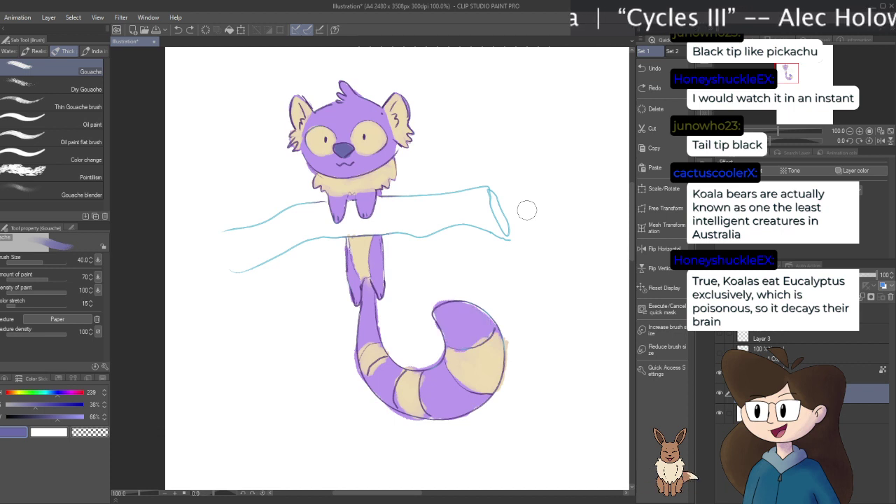
Paint the tips of both hind paws muted blue (hue 239, saturation 38, brightness 66) with the Gouache brush at size 8
{"action": "scroll", "coordinate": [360, 301], "scroll_direction": "up", "scroll_amount": 5}
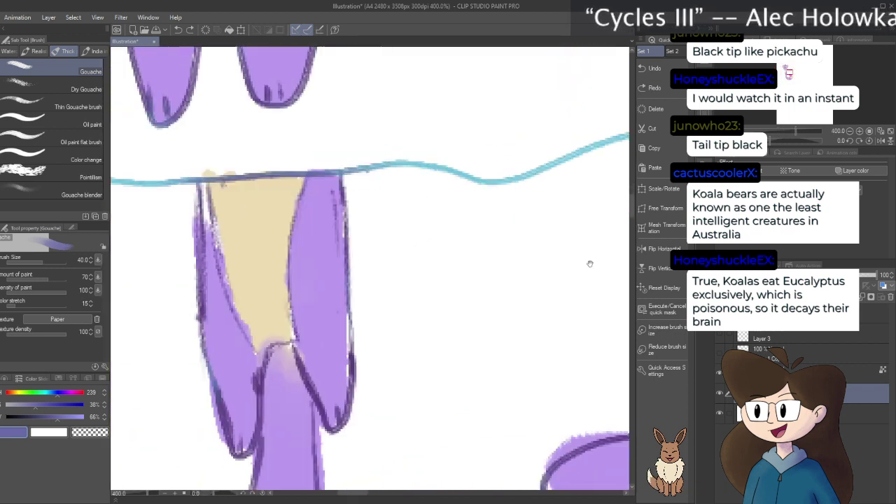
{"action": "key", "text": "bracketleft"}
{"action": "key", "text": "bracketleft"}
{"action": "key", "text": "bracketleft"}
{"action": "mouse_move", "coordinate": [420, 349]}
{"action": "left_mouse_down"}
{"action": "mouse_move", "coordinate": [428, 390]}
{"action": "mouse_move", "coordinate": [443, 361]}
{"action": "mouse_move", "coordinate": [447, 378]}
{"action": "mouse_move", "coordinate": [418, 360]}
{"action": "left_mouse_up"}
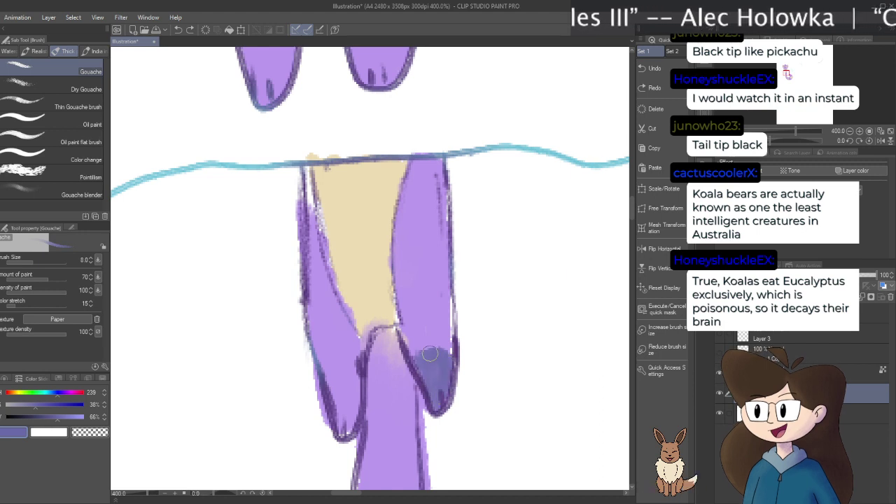
{"action": "mouse_move", "coordinate": [357, 385]}
{"action": "left_mouse_down"}
{"action": "mouse_move", "coordinate": [350, 415]}
{"action": "mouse_move", "coordinate": [353, 393]}
{"action": "mouse_move", "coordinate": [330, 395]}
{"action": "mouse_move", "coordinate": [342, 405]}
{"action": "mouse_move", "coordinate": [334, 389]}
{"action": "mouse_move", "coordinate": [347, 372]}
{"action": "left_mouse_up"}
Paint the tips of both front paws resting on the branch in the same muted blue
{"action": "scroll", "coordinate": [347, 371], "scroll_direction": "up", "scroll_amount": 5}
{"action": "mouse_move", "coordinate": [374, 247]}
{"action": "left_mouse_down"}
{"action": "mouse_move", "coordinate": [425, 238]}
{"action": "mouse_move", "coordinate": [390, 274]}
{"action": "mouse_move", "coordinate": [379, 260]}
{"action": "mouse_move", "coordinate": [391, 277]}
{"action": "mouse_move", "coordinate": [404, 258]}
{"action": "left_mouse_up"}
{"action": "mouse_move", "coordinate": [294, 291]}
{"action": "left_mouse_down"}
{"action": "mouse_move", "coordinate": [301, 263]}
{"action": "mouse_move", "coordinate": [270, 270]}
{"action": "mouse_move", "coordinate": [286, 286]}
{"action": "left_mouse_up"}
{"action": "scroll", "coordinate": [287, 285], "scroll_direction": "down", "scroll_amount": 4}
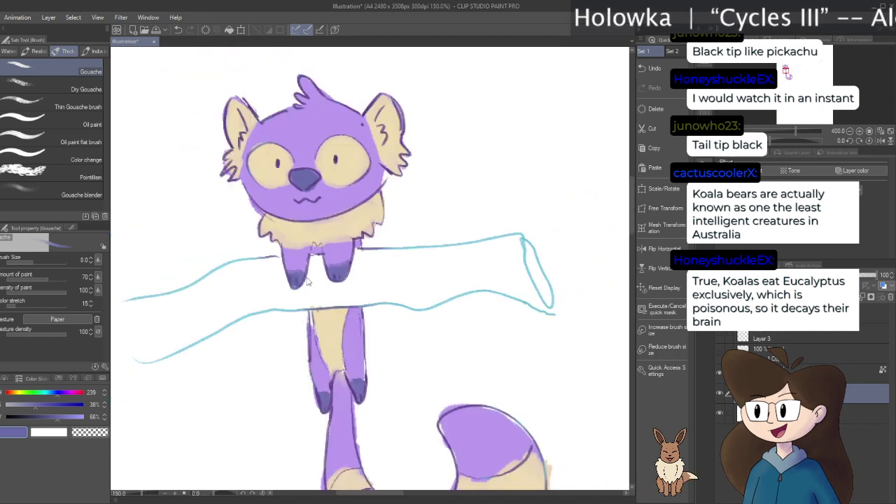
{"action": "left_click_drag", "start_coordinate": [416, 344], "coordinate": [404, 293]}
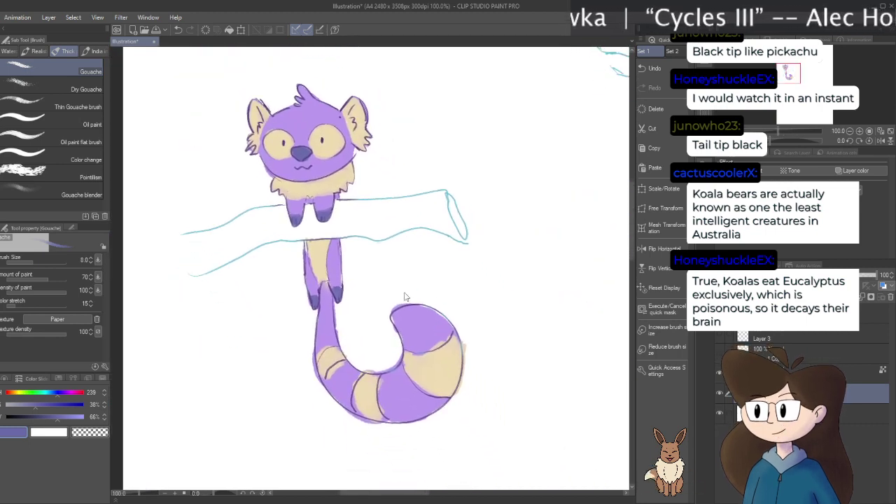
{"action": "key", "text": "ctrl+y"}
{"action": "key", "text": "ctrl+y"}
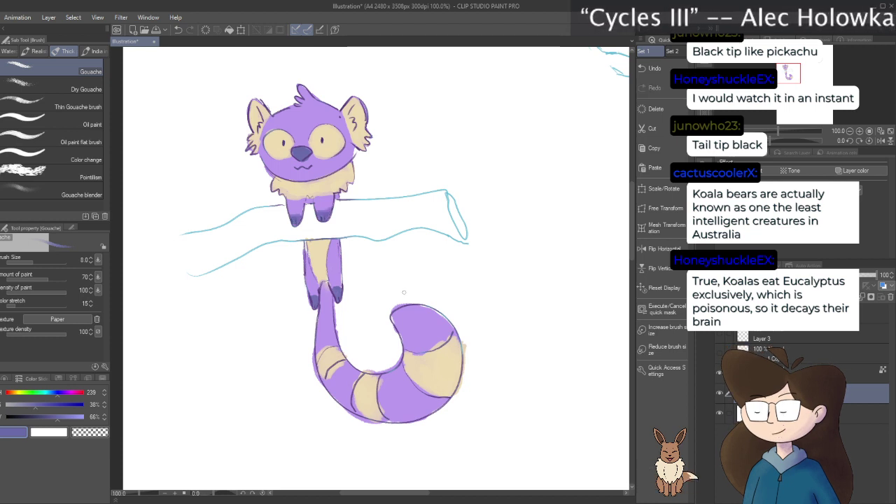
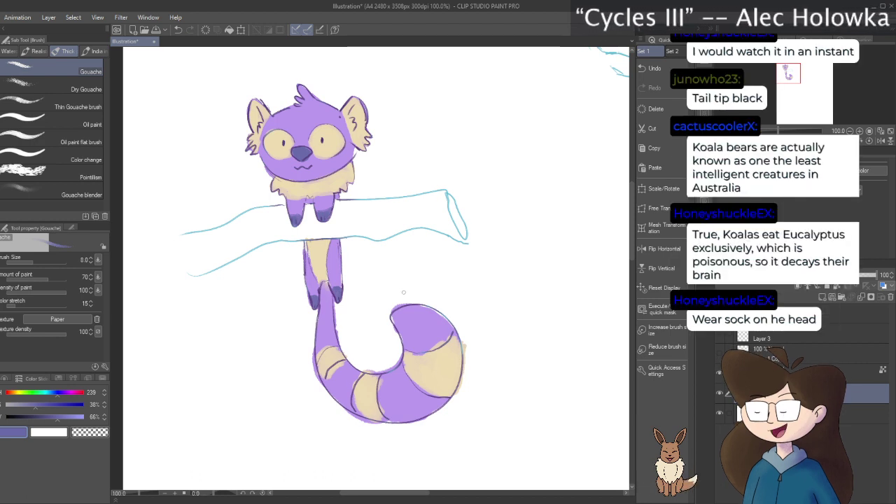
Try painting a large curled sock shape in muted blue on the animal's head with the Gouache brush at size 15, and undo it
{"action": "scroll", "coordinate": [404, 293], "scroll_direction": "up", "scroll_amount": 1}
{"action": "scroll", "coordinate": [401, 350], "scroll_direction": "up", "scroll_amount": 5}
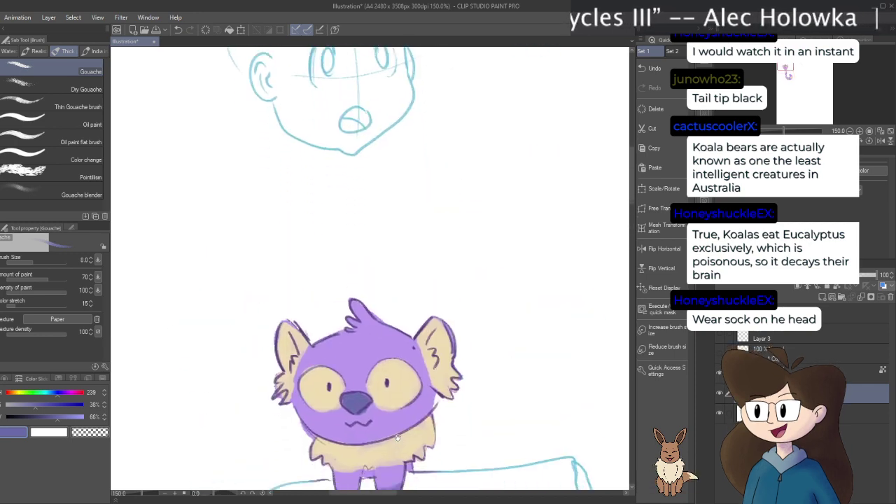
{"action": "left_click_drag", "start_coordinate": [397, 438], "coordinate": [375, 367]}
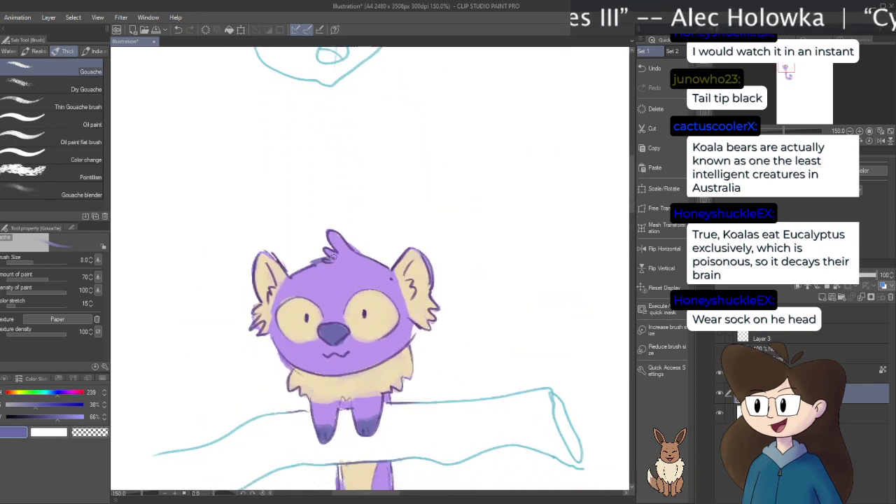
{"action": "key", "text": "bracketright"}
{"action": "key", "text": "bracketright"}
{"action": "key", "text": "bracketright"}
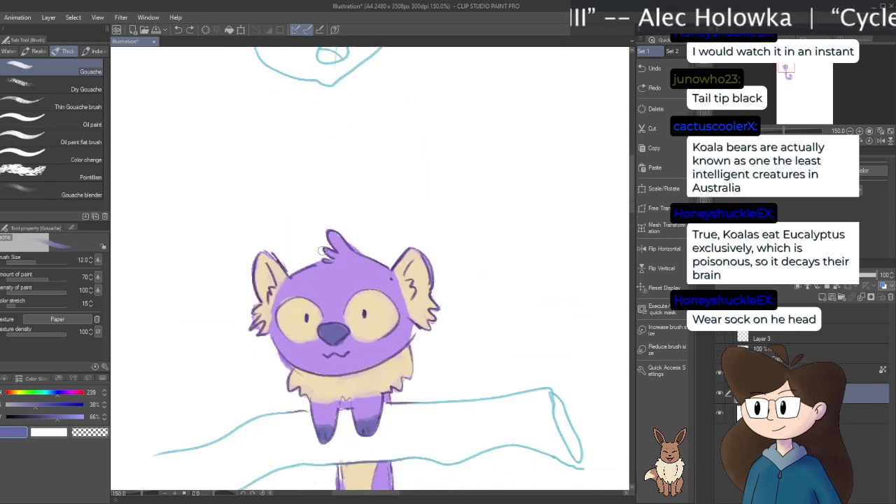
{"action": "mouse_move", "coordinate": [313, 260]}
{"action": "left_mouse_down"}
{"action": "mouse_move", "coordinate": [368, 241]}
{"action": "mouse_move", "coordinate": [344, 185]}
{"action": "mouse_move", "coordinate": [362, 178]}
{"action": "mouse_move", "coordinate": [430, 192]}
{"action": "mouse_move", "coordinate": [447, 181]}
{"action": "mouse_move", "coordinate": [439, 148]}
{"action": "mouse_move", "coordinate": [400, 129]}
{"action": "mouse_move", "coordinate": [351, 127]}
{"action": "mouse_move", "coordinate": [267, 157]}
{"action": "mouse_move", "coordinate": [306, 255]}
{"action": "left_mouse_up"}
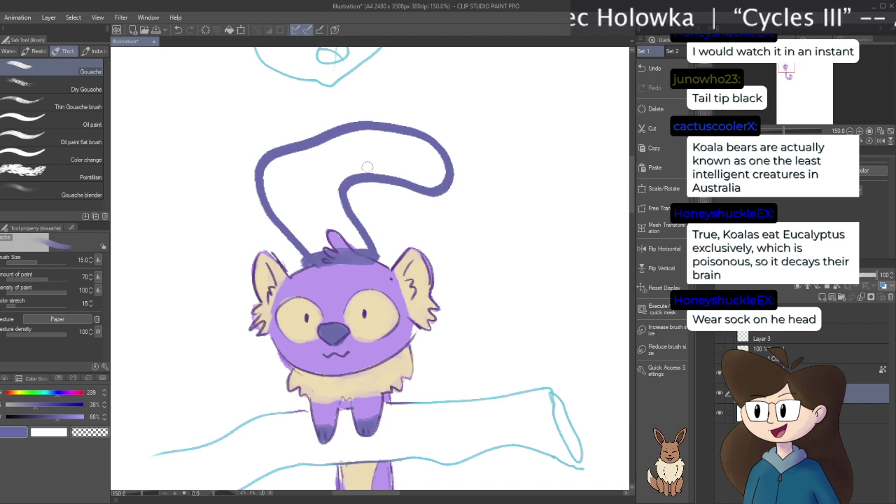
{"action": "mouse_move", "coordinate": [260, 199]}
{"action": "left_mouse_down"}
{"action": "mouse_move", "coordinate": [273, 155]}
{"action": "mouse_move", "coordinate": [294, 171]}
{"action": "mouse_move", "coordinate": [340, 138]}
{"action": "mouse_move", "coordinate": [359, 159]}
{"action": "mouse_move", "coordinate": [408, 148]}
{"action": "mouse_move", "coordinate": [423, 186]}
{"action": "mouse_move", "coordinate": [421, 164]}
{"action": "mouse_move", "coordinate": [368, 164]}
{"action": "mouse_move", "coordinate": [346, 141]}
{"action": "mouse_move", "coordinate": [297, 165]}
{"action": "mouse_move", "coordinate": [281, 199]}
{"action": "mouse_move", "coordinate": [304, 172]}
{"action": "mouse_move", "coordinate": [278, 208]}
{"action": "mouse_move", "coordinate": [317, 184]}
{"action": "mouse_move", "coordinate": [331, 237]}
{"action": "mouse_move", "coordinate": [353, 225]}
{"action": "mouse_move", "coordinate": [359, 235]}
{"action": "mouse_move", "coordinate": [321, 248]}
{"action": "mouse_move", "coordinate": [308, 236]}
{"action": "mouse_move", "coordinate": [343, 159]}
{"action": "mouse_move", "coordinate": [343, 181]}
{"action": "mouse_move", "coordinate": [387, 156]}
{"action": "mouse_move", "coordinate": [418, 174]}
{"action": "mouse_move", "coordinate": [439, 170]}
{"action": "mouse_move", "coordinate": [383, 184]}
{"action": "mouse_move", "coordinate": [339, 175]}
{"action": "mouse_move", "coordinate": [306, 143]}
{"action": "left_mouse_up"}
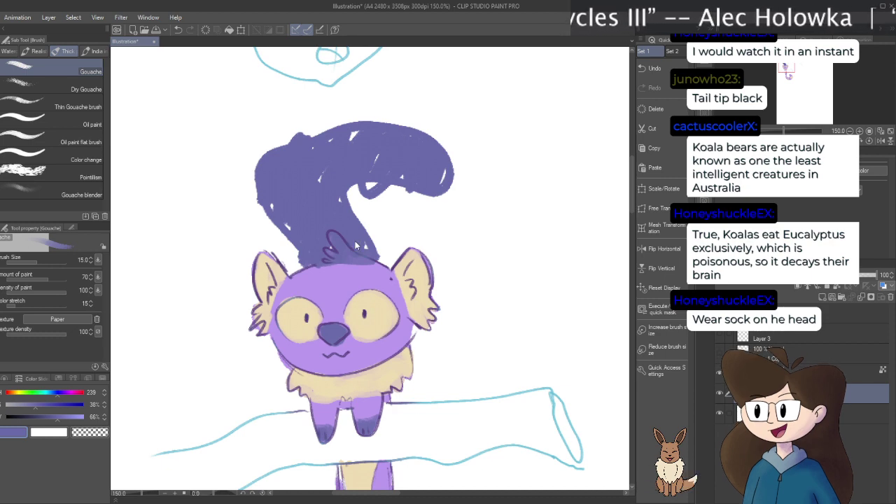
{"action": "scroll", "coordinate": [356, 245], "scroll_direction": "down", "scroll_amount": 3}
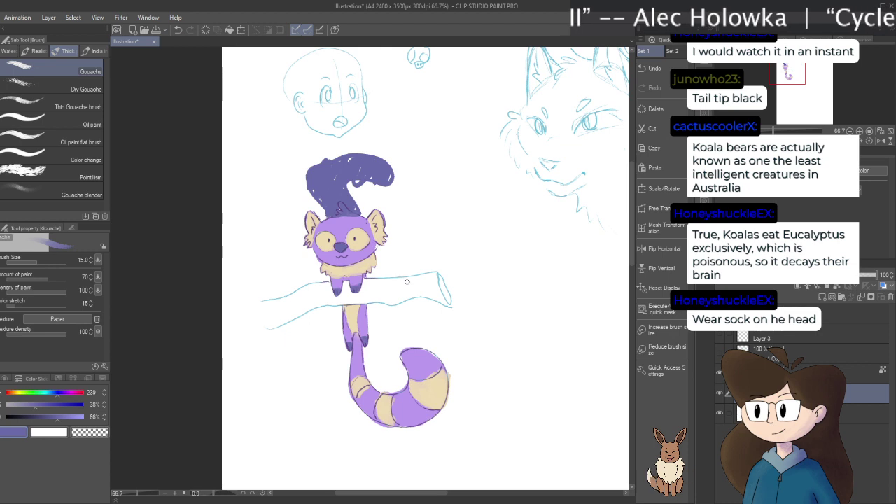
{"action": "key", "text": "ctrl+z"}
{"action": "key", "text": "ctrl+z"}
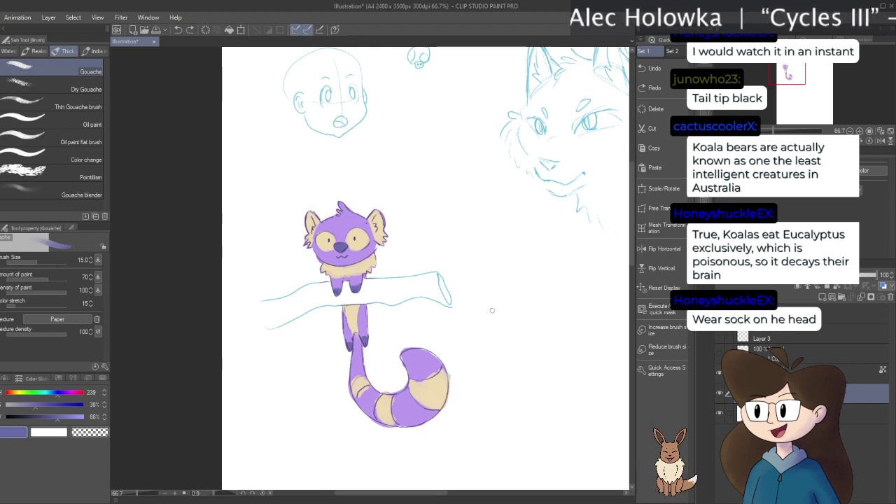
Sample the cream of the eye patch and lower its saturation to 13 percent for painting with the Gouache brush
{"action": "scroll", "coordinate": [493, 308], "scroll_direction": "up", "scroll_amount": 1}
{"action": "left_click_drag", "start_coordinate": [478, 337], "coordinate": [519, 306]}
{"action": "scroll", "coordinate": [519, 306], "scroll_direction": "up", "scroll_amount": 1}
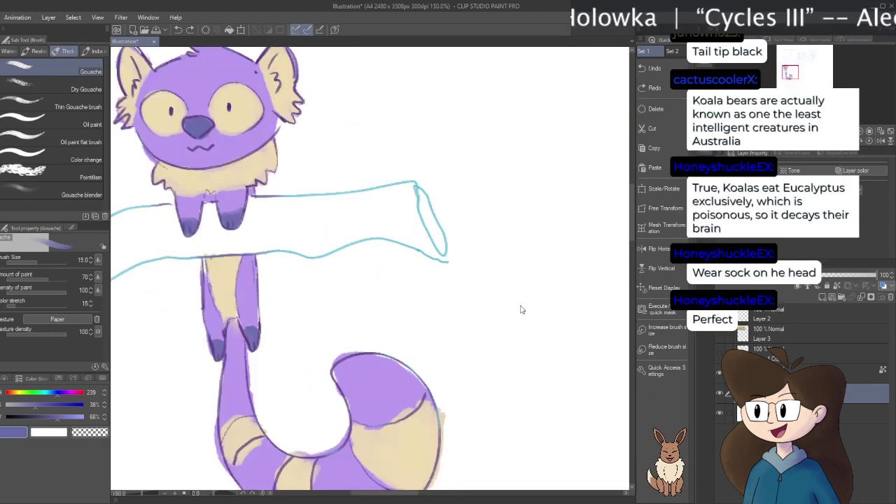
{"action": "left_click_drag", "start_coordinate": [454, 278], "coordinate": [504, 342]}
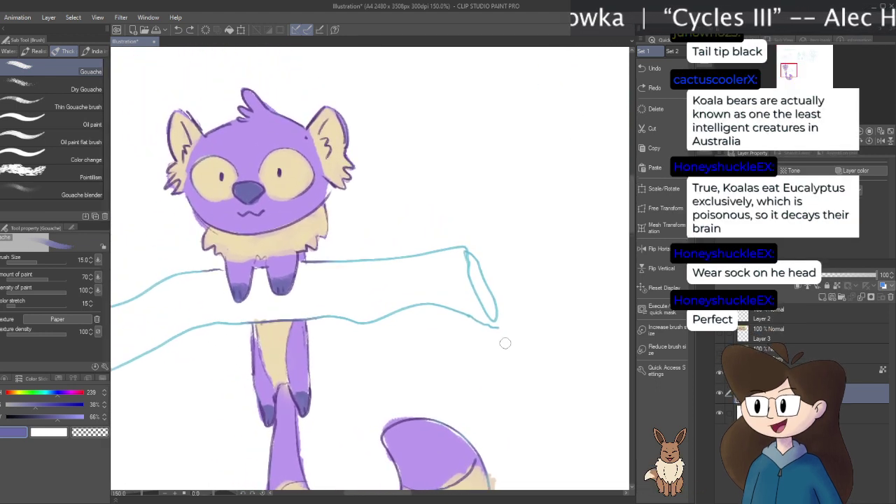
{"action": "key", "text": "i"}
{"action": "left_click", "coordinate": [296, 168]}
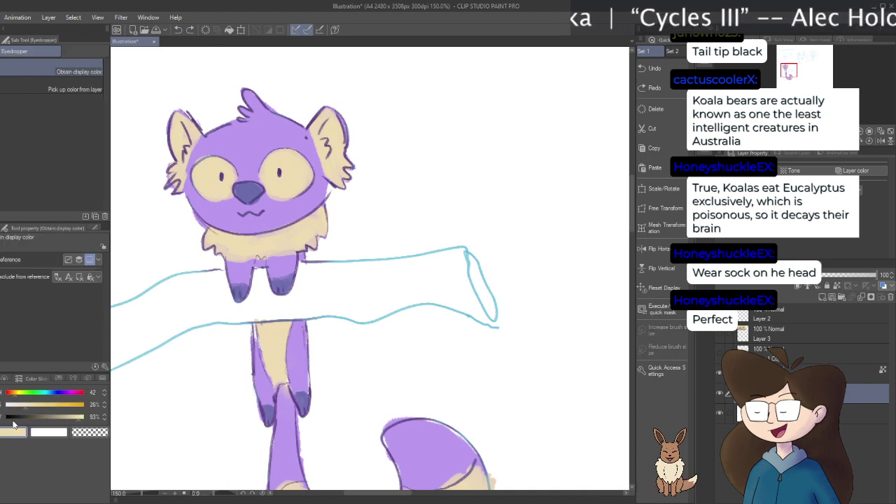
{"action": "left_click_drag", "start_coordinate": [25, 413], "coordinate": [19, 413]}
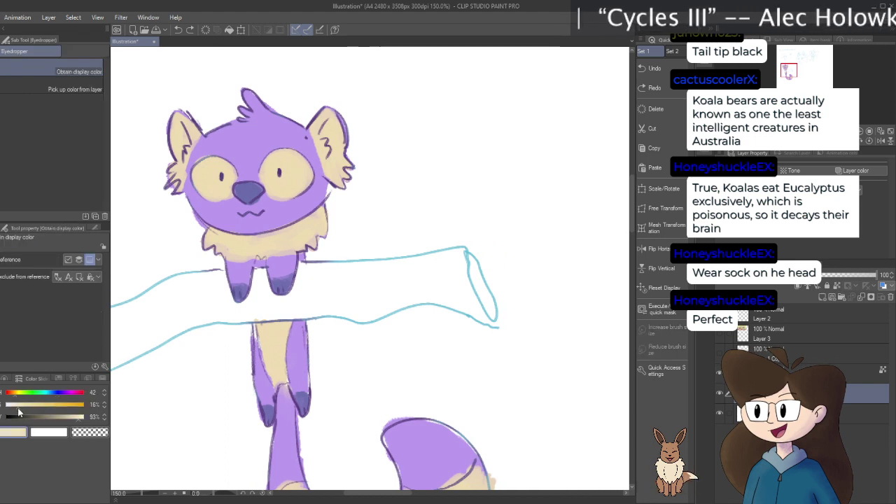
{"action": "key", "text": "b"}
Paint the pale cream into the eye patches and the ears with the Gouache brush at size 20
{"action": "scroll", "coordinate": [290, 236], "scroll_direction": "up", "scroll_amount": 2}
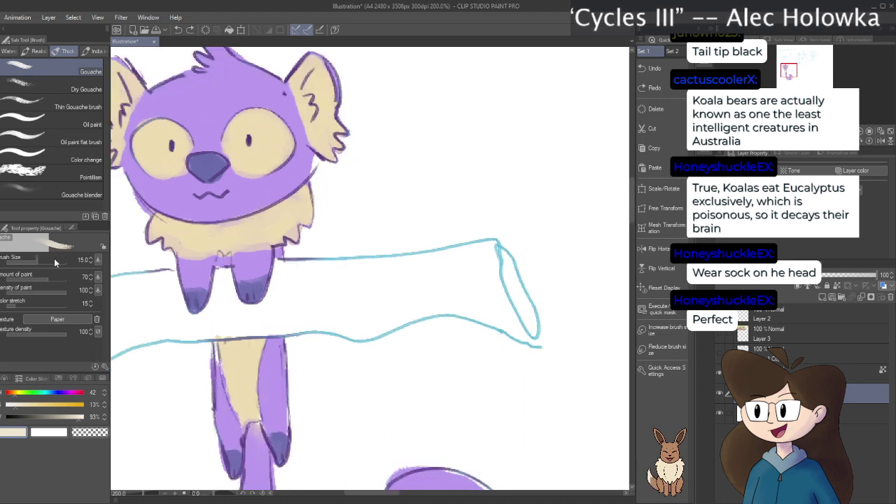
{"action": "left_click_drag", "start_coordinate": [289, 236], "coordinate": [312, 249]}
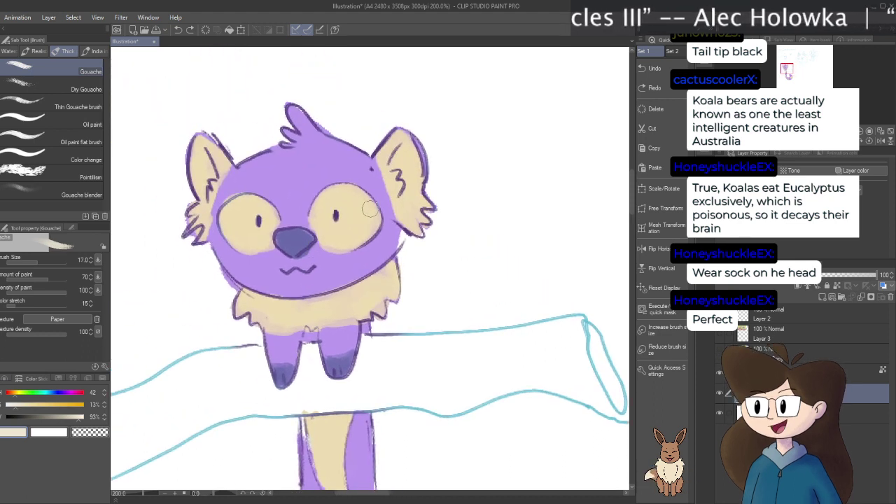
{"action": "key", "text": "bracketright"}
{"action": "key", "text": "bracketright"}
{"action": "key", "text": "bracketright"}
{"action": "key", "text": "bracketright"}
{"action": "key", "text": "bracketright"}
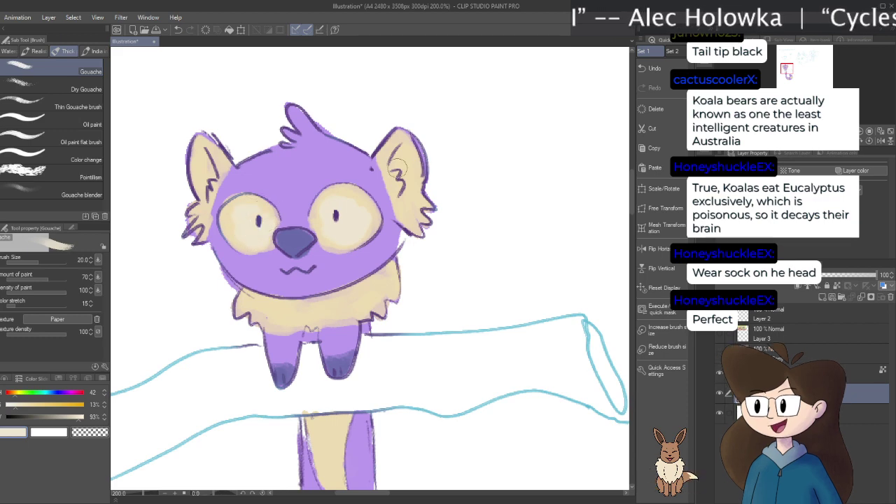
{"action": "key", "text": "bracketleft"}
{"action": "key", "text": "bracketleft"}
{"action": "key", "text": "bracketleft"}
{"action": "key", "text": "bracketleft"}
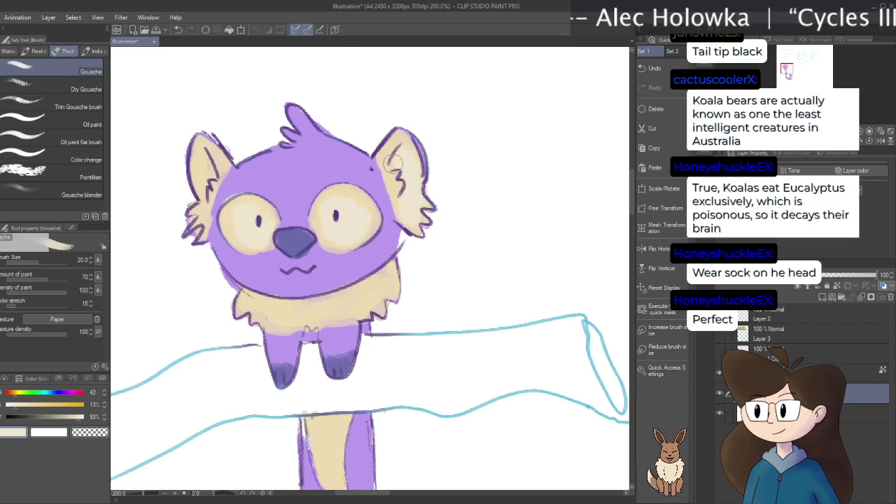
Repaint both eye patches with a sampled darker cream (hue 39, saturation 23, brightness 92) at size 20
{"action": "left_click_drag", "start_coordinate": [408, 320], "coordinate": [373, 187]}
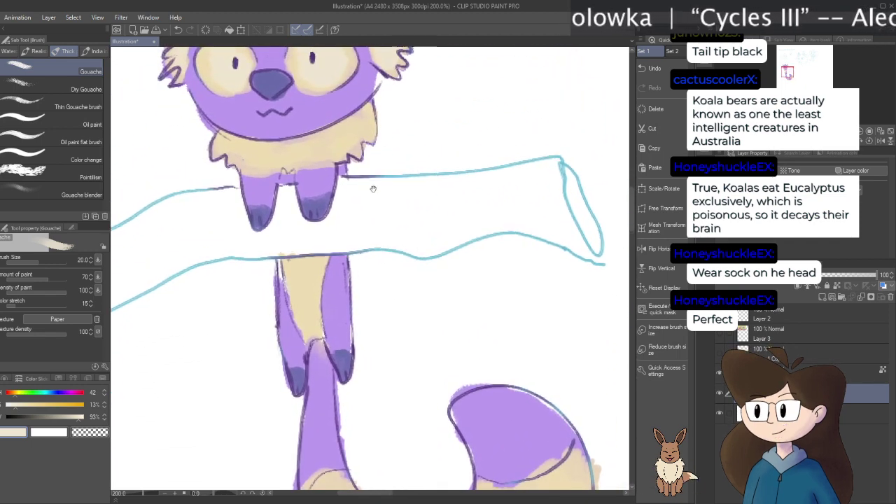
{"action": "scroll", "coordinate": [370, 310], "scroll_direction": "down", "scroll_amount": 3}
{"action": "scroll", "coordinate": [365, 221], "scroll_direction": "up", "scroll_amount": 3}
{"action": "left_click_drag", "start_coordinate": [364, 221], "coordinate": [381, 316]}
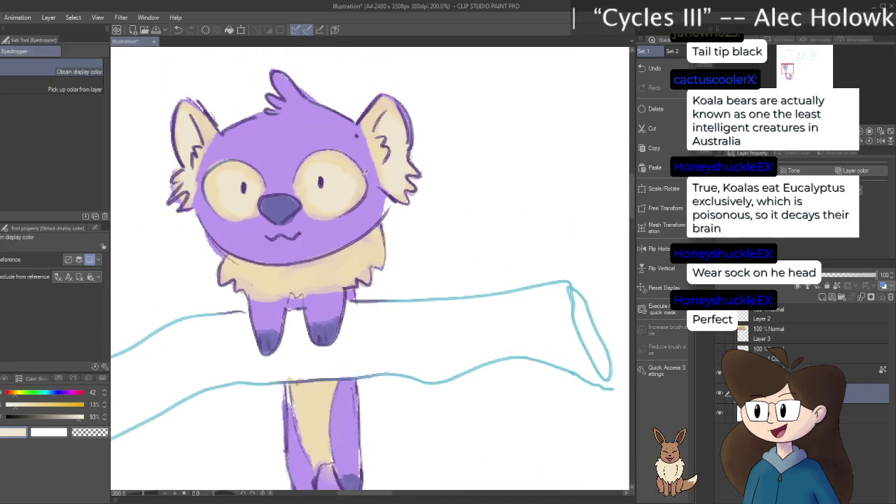
{"action": "left_click", "coordinate": [329, 193], "text": "alt"}
{"action": "mouse_move", "coordinate": [357, 183]}
{"action": "left_mouse_down"}
{"action": "mouse_move", "coordinate": [339, 162]}
{"action": "mouse_move", "coordinate": [307, 189]}
{"action": "mouse_move", "coordinate": [336, 171]}
{"action": "left_mouse_up"}
{"action": "mouse_move", "coordinate": [246, 203]}
{"action": "left_mouse_down"}
{"action": "mouse_move", "coordinate": [235, 183]}
{"action": "mouse_move", "coordinate": [240, 198]}
{"action": "left_mouse_up"}
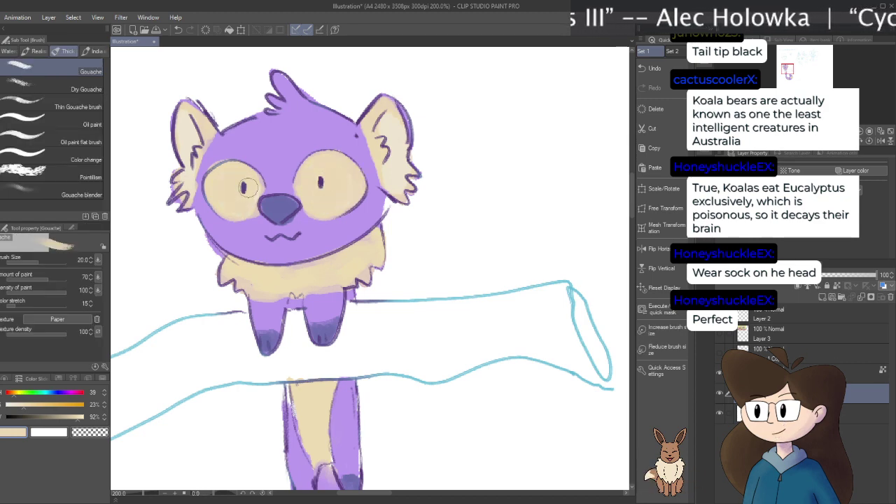
Sample the ear's pale cream (hue 42, saturation 13, brightness 93) and softly lighten the centers of both eye patches at size 40
{"action": "left_click", "coordinate": [399, 167], "text": "alt"}
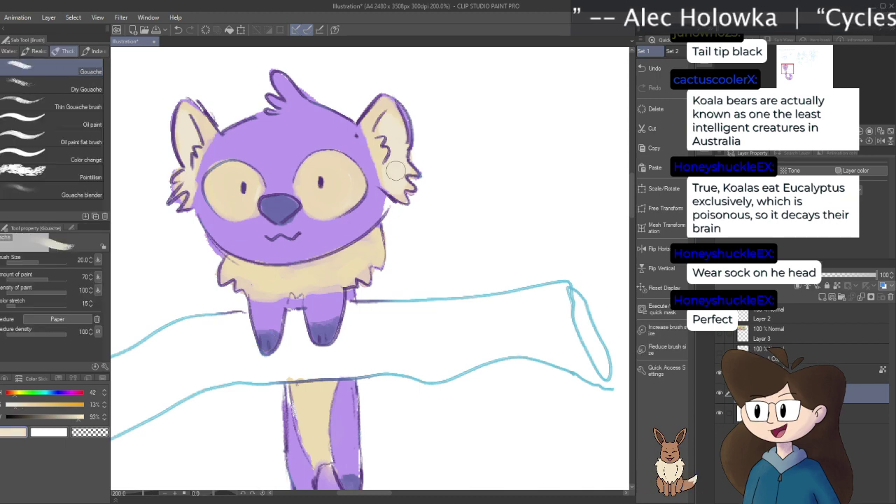
{"action": "mouse_move", "coordinate": [324, 158]}
{"action": "left_mouse_down"}
{"action": "mouse_move", "coordinate": [300, 181]}
{"action": "mouse_move", "coordinate": [303, 203]}
{"action": "mouse_move", "coordinate": [330, 206]}
{"action": "mouse_move", "coordinate": [345, 186]}
{"action": "mouse_move", "coordinate": [339, 203]}
{"action": "mouse_move", "coordinate": [357, 184]}
{"action": "mouse_move", "coordinate": [341, 163]}
{"action": "mouse_move", "coordinate": [306, 175]}
{"action": "mouse_move", "coordinate": [314, 208]}
{"action": "mouse_move", "coordinate": [346, 196]}
{"action": "left_mouse_up"}
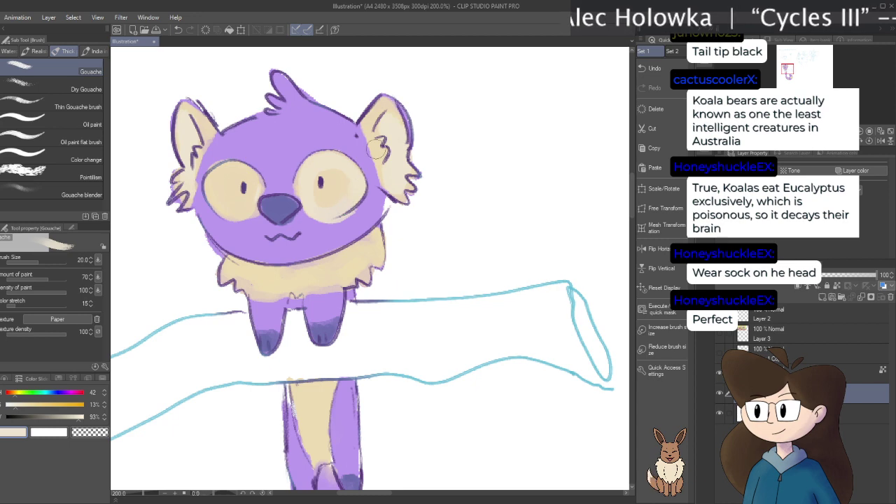
{"action": "key", "text": "bracketright"}
{"action": "key", "text": "bracketright"}
{"action": "key", "text": "bracketright"}
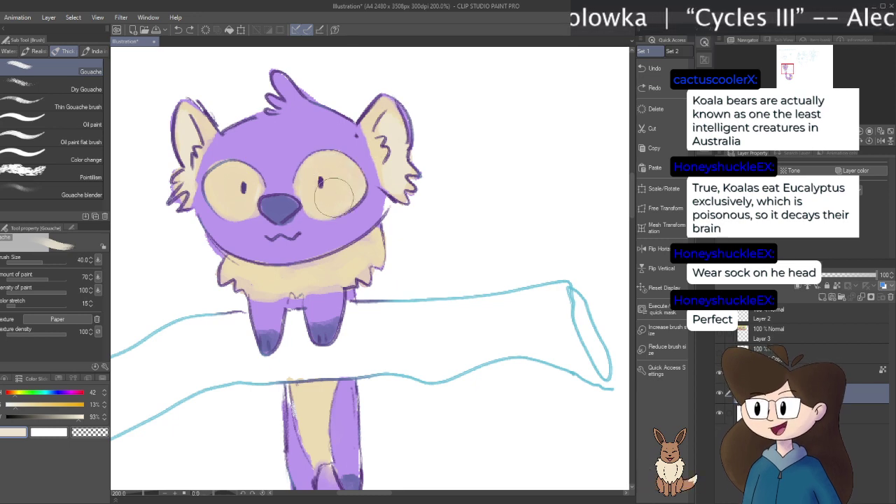
{"action": "left_click_drag", "start_coordinate": [337, 188], "coordinate": [341, 191]}
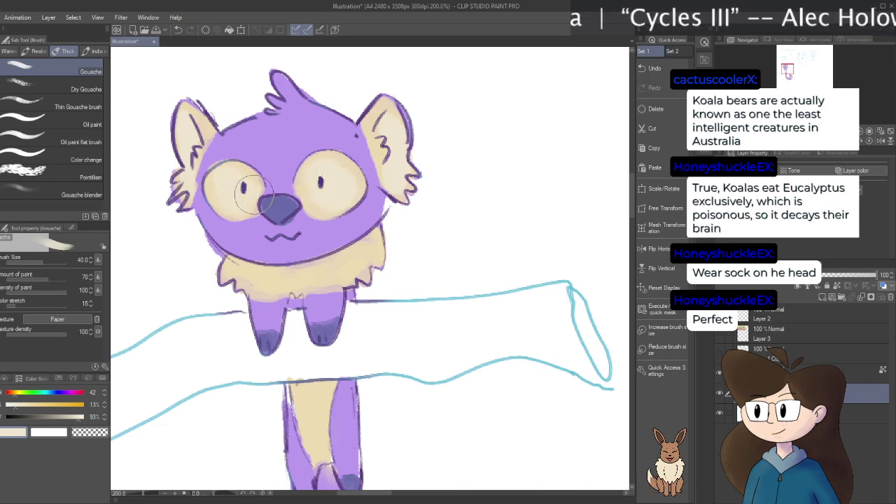
Try lightening the cream tail stripes with the pale cream at size 40, and undo it
{"action": "scroll", "coordinate": [252, 193], "scroll_direction": "down", "scroll_amount": 1}
{"action": "left_click_drag", "start_coordinate": [336, 244], "coordinate": [346, 105]}
{"action": "mouse_move", "coordinate": [423, 335]}
{"action": "left_mouse_down"}
{"action": "mouse_move", "coordinate": [453, 343]}
{"action": "mouse_move", "coordinate": [436, 350]}
{"action": "mouse_move", "coordinate": [423, 347]}
{"action": "mouse_move", "coordinate": [474, 329]}
{"action": "mouse_move", "coordinate": [411, 331]}
{"action": "mouse_move", "coordinate": [475, 335]}
{"action": "left_mouse_up"}
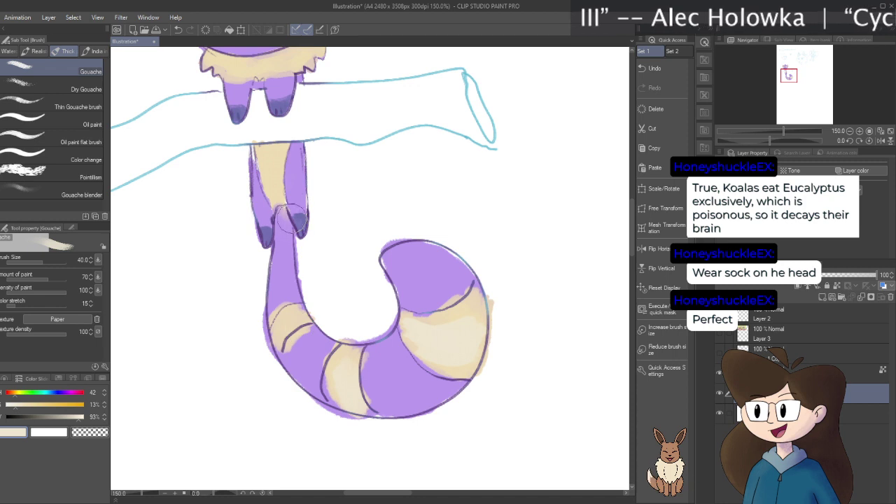
{"action": "mouse_move", "coordinate": [252, 145]}
{"action": "left_mouse_down"}
{"action": "mouse_move", "coordinate": [327, 136]}
{"action": "mouse_move", "coordinate": [390, 208]}
{"action": "mouse_move", "coordinate": [382, 192]}
{"action": "left_mouse_up"}
{"action": "scroll", "coordinate": [406, 200], "scroll_direction": "up", "scroll_amount": 1}
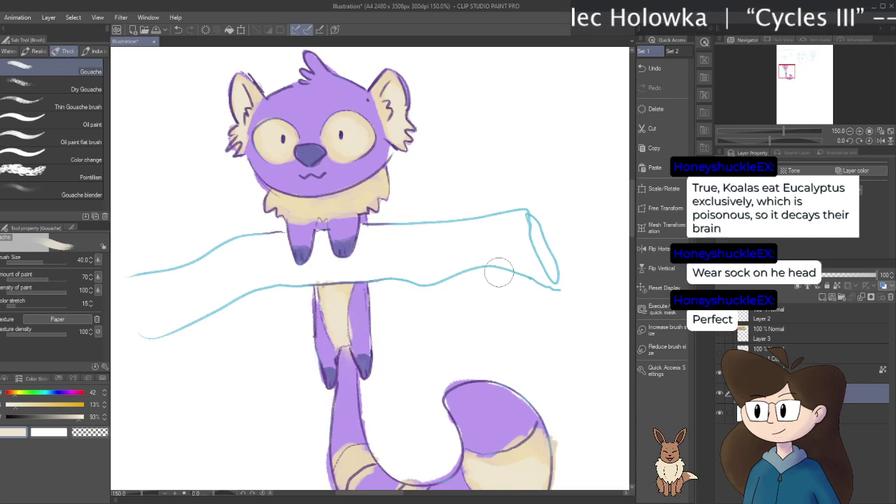
{"action": "scroll", "coordinate": [512, 281], "scroll_direction": "down", "scroll_amount": 1}
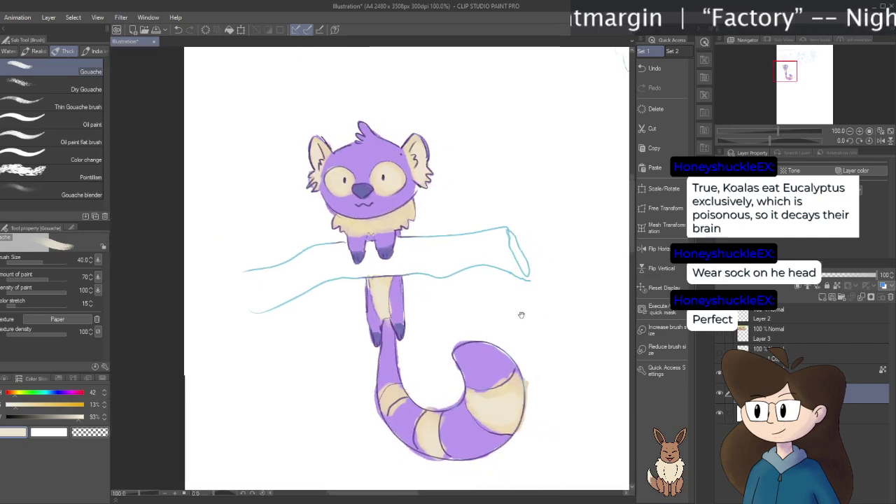
{"action": "key", "text": "ctrl+z"}
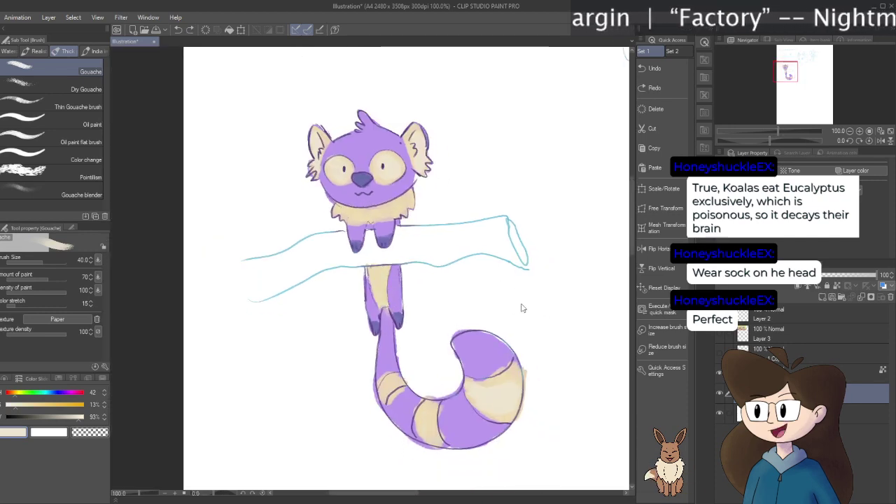
{"action": "key", "text": "ctrl+z"}
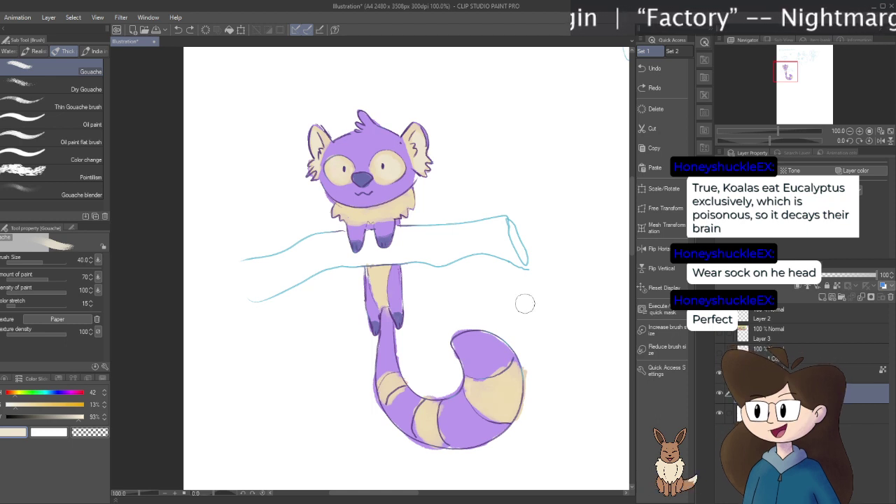
Lighten the cream belly below the branch with the same pale cream at size 40
{"action": "left_click_drag", "start_coordinate": [381, 300], "coordinate": [384, 260]}
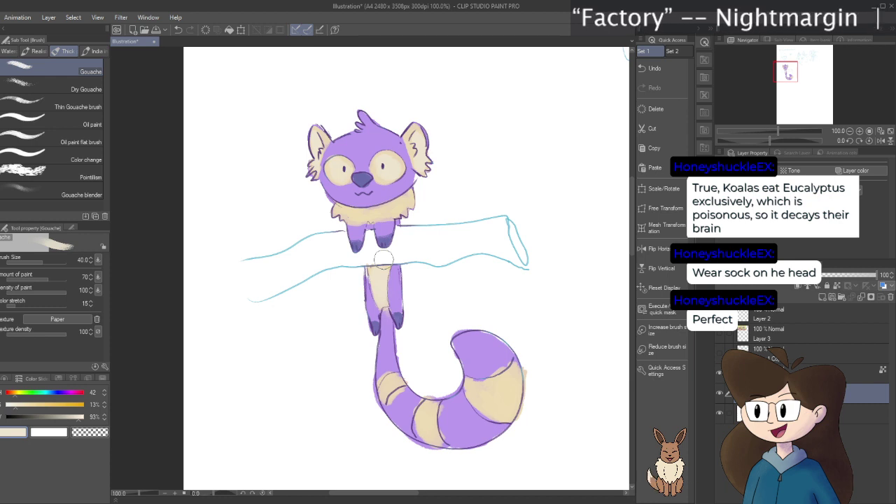
Try shading the tail tip with a darker version of its sampled purple (hue 263, saturation 43, brightness 81) at size 40
{"action": "key", "text": "alt"}
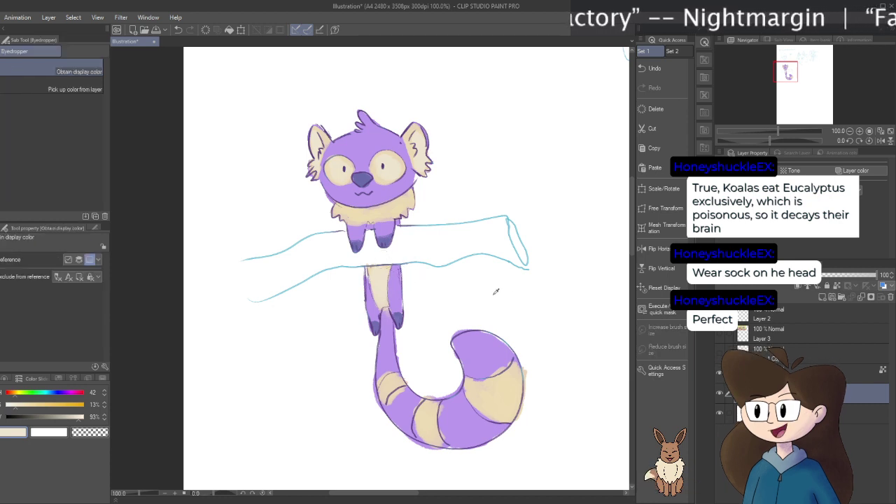
{"action": "left_click", "coordinate": [503, 345]}
{"action": "left_click", "coordinate": [73, 418]}
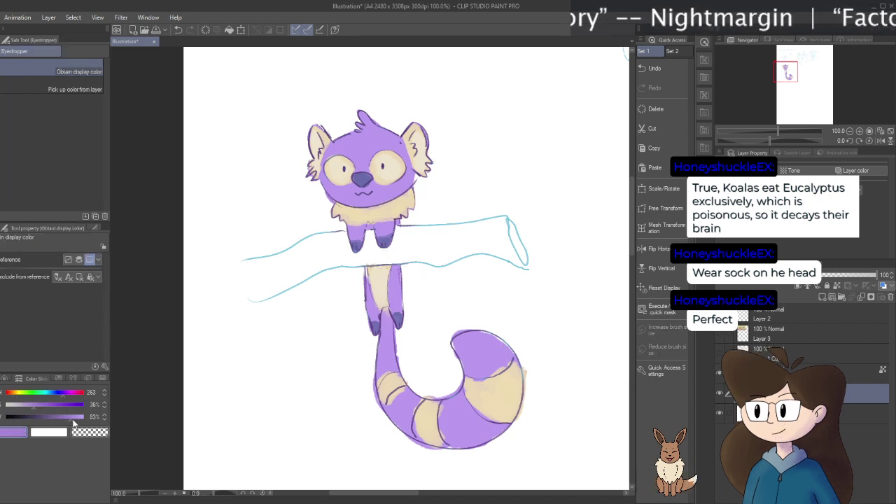
{"action": "left_click", "coordinate": [63, 418]}
{"action": "left_click", "coordinate": [38, 406]}
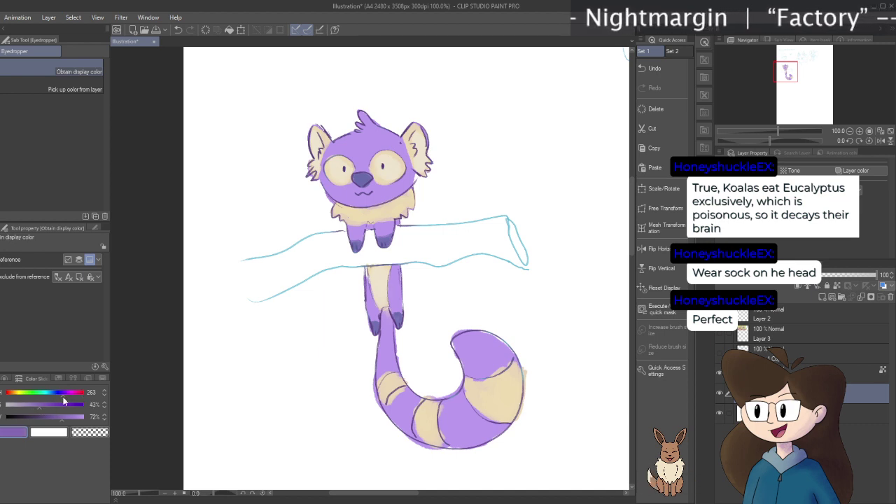
{"action": "left_click", "coordinate": [70, 418]}
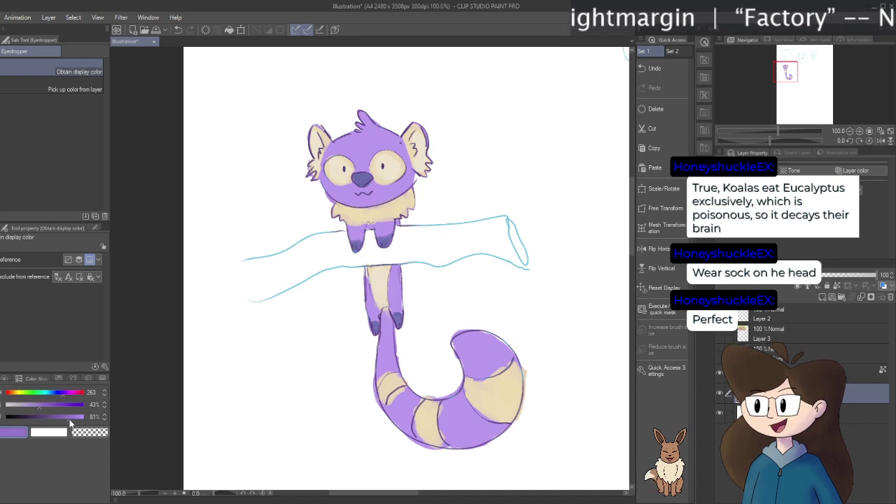
{"action": "key", "text": "b"}
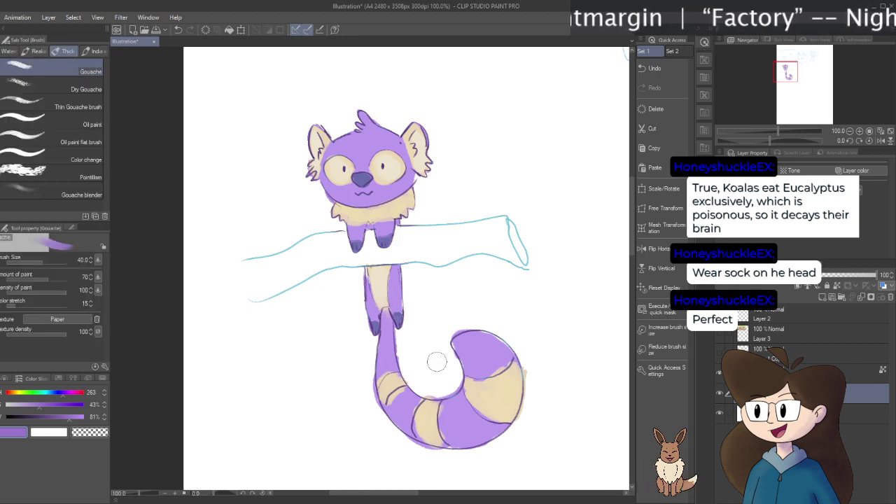
{"action": "mouse_move", "coordinate": [460, 348]}
{"action": "left_mouse_down"}
{"action": "mouse_move", "coordinate": [491, 371]}
{"action": "mouse_move", "coordinate": [487, 346]}
{"action": "left_mouse_up"}
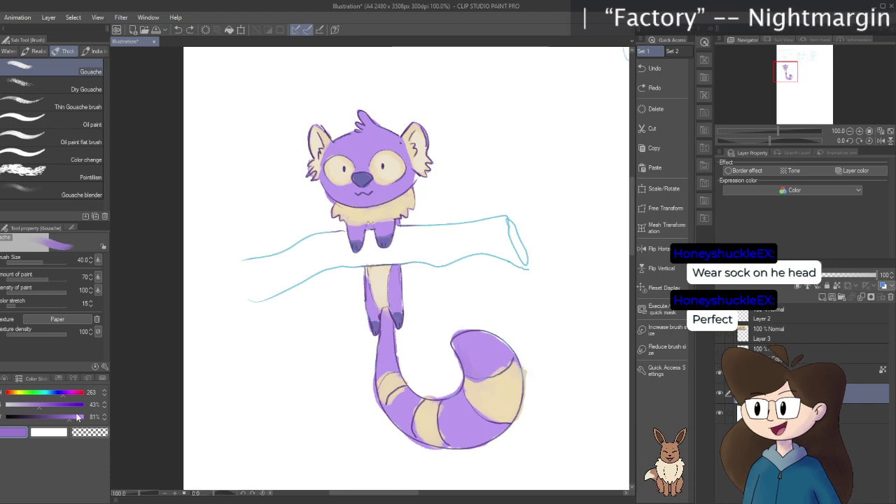
Sample the tail's purple, adjust it to saturation 42 and brightness 89, and softly shade the purple tail bands at size 40
{"action": "left_click", "coordinate": [485, 352], "text": "alt"}
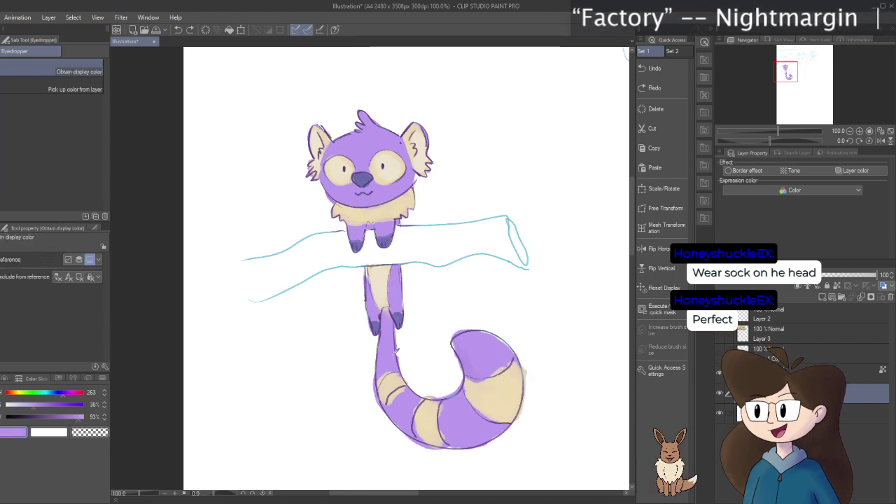
{"action": "left_click_drag", "start_coordinate": [78, 424], "coordinate": [40, 411]}
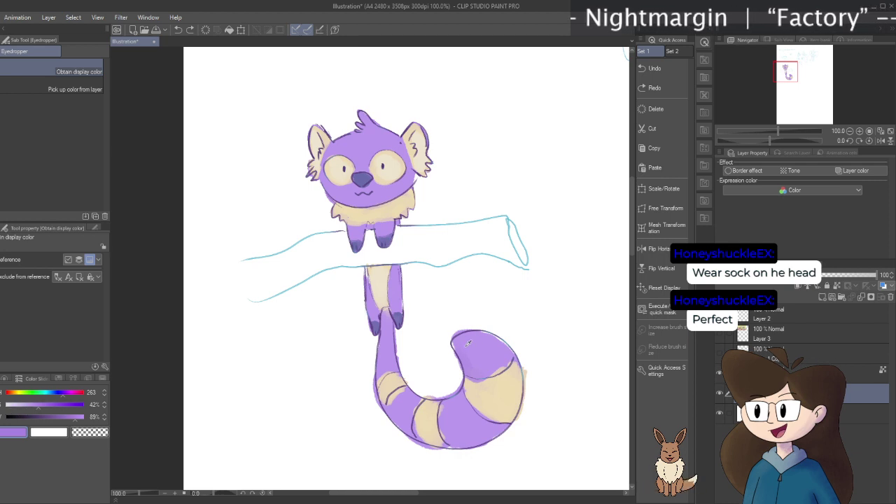
{"action": "key", "text": "b"}
{"action": "mouse_move", "coordinate": [462, 338]}
{"action": "left_mouse_down"}
{"action": "mouse_move", "coordinate": [463, 364]}
{"action": "mouse_move", "coordinate": [483, 376]}
{"action": "left_mouse_up"}
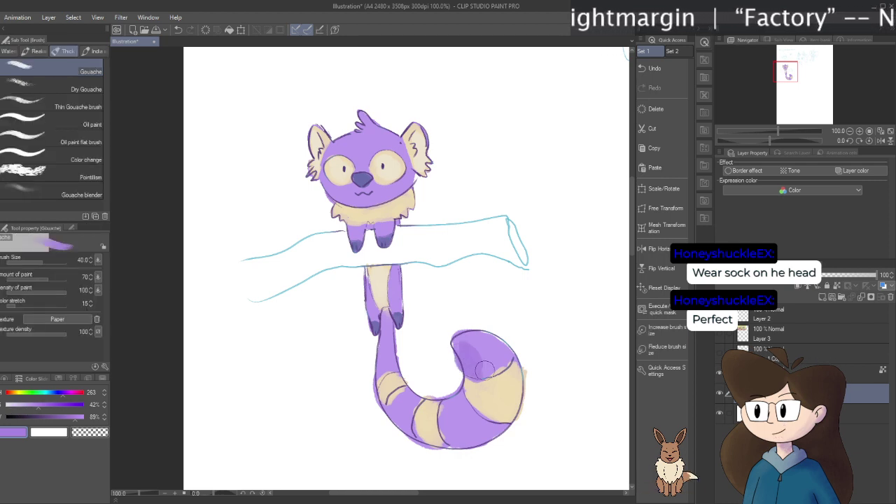
{"action": "key", "text": "ctrl+z"}
{"action": "left_click_drag", "start_coordinate": [487, 346], "coordinate": [482, 350]}
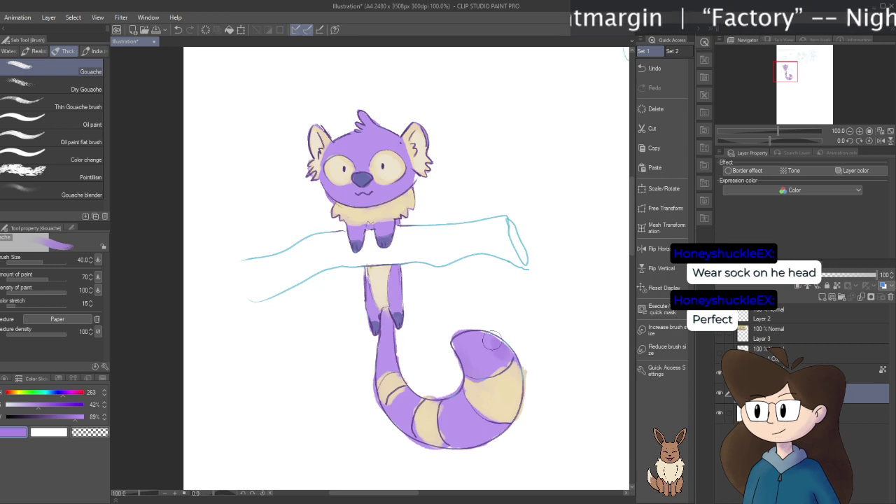
{"action": "left_click_drag", "start_coordinate": [490, 428], "coordinate": [450, 434]}
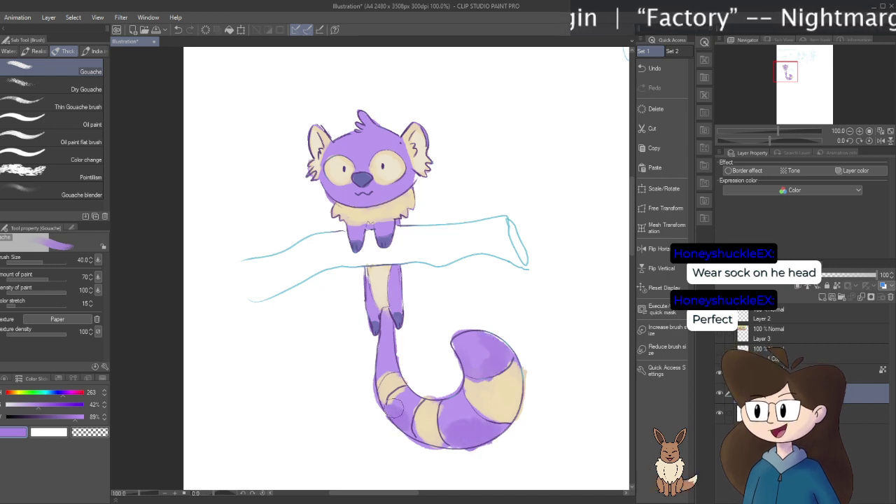
Shade the legs and lower face with the same purple at sizes 25 and 20, and erase stray paint along the tail's edge
{"action": "left_click_drag", "start_coordinate": [389, 273], "coordinate": [392, 300]}
{"action": "key", "text": "bracketleft"}
{"action": "key", "text": "bracketleft"}
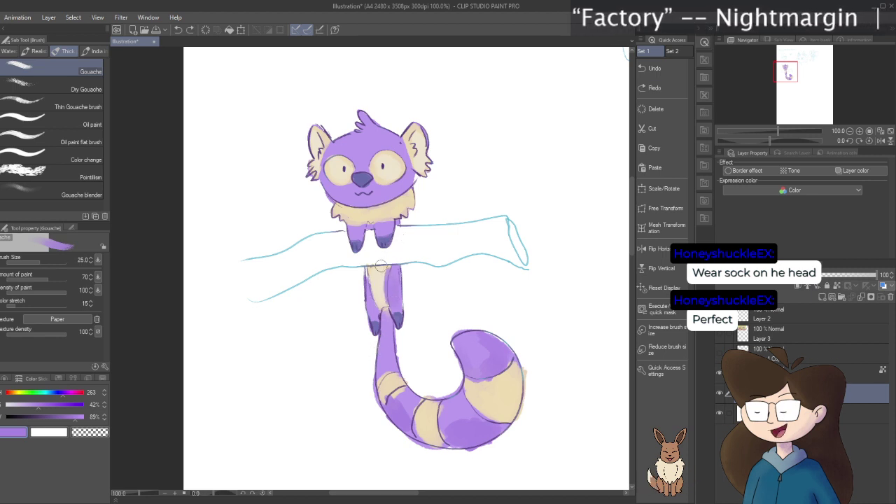
{"action": "left_click_drag", "start_coordinate": [410, 296], "coordinate": [390, 281]}
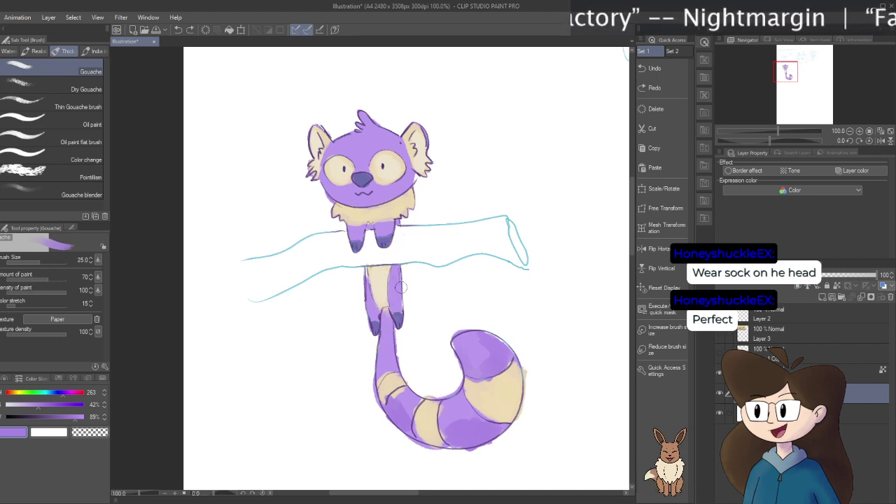
{"action": "key", "text": "bracketleft"}
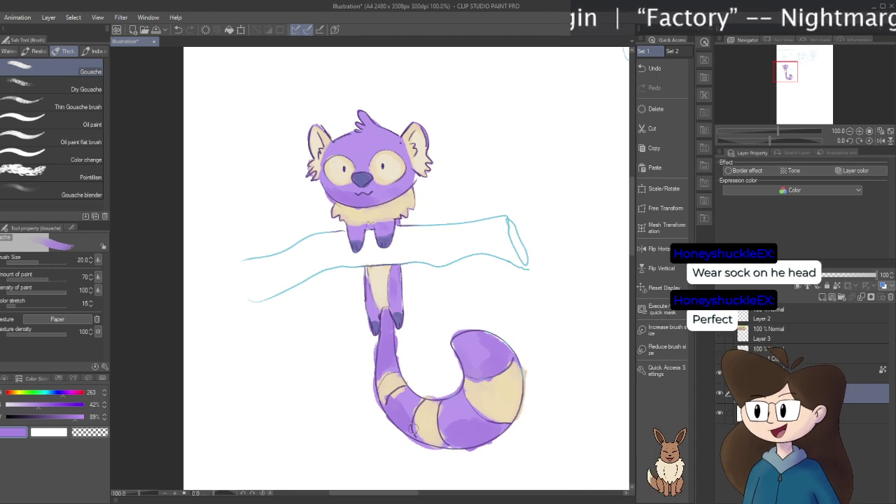
{"action": "key", "text": "e"}
{"action": "key", "text": "ctrl+z"}
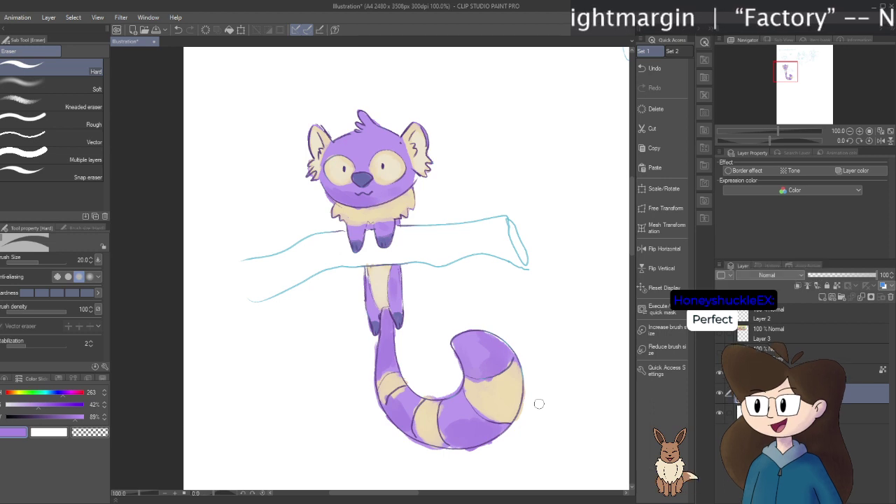
Mix a dark brown (hue 31, saturation 26, brightness 39) for the branch and enlarge the Gouache brush to size 50
{"action": "left_click", "coordinate": [14, 393]}
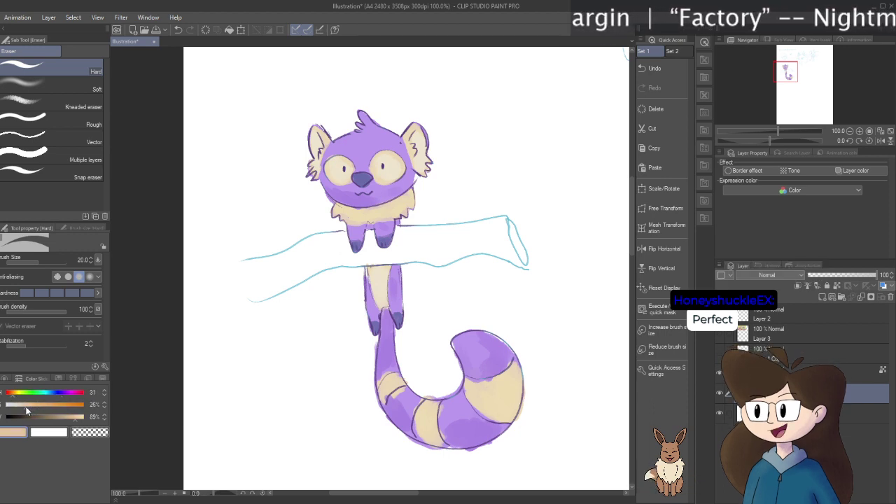
{"action": "left_click", "coordinate": [22, 404]}
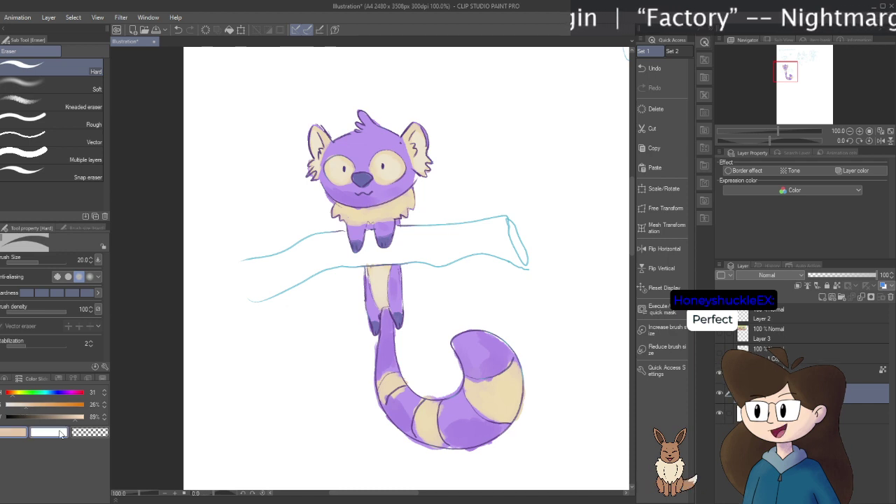
{"action": "left_click_drag", "start_coordinate": [77, 419], "coordinate": [39, 419]}
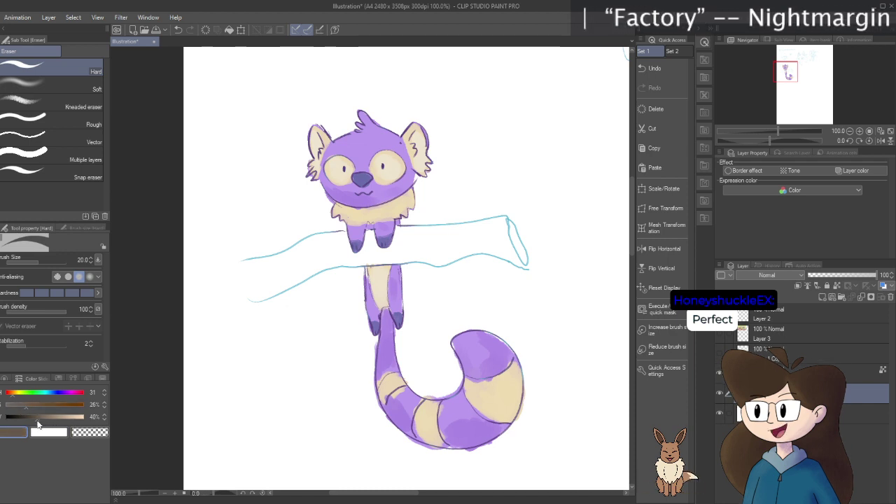
{"action": "key", "text": "b"}
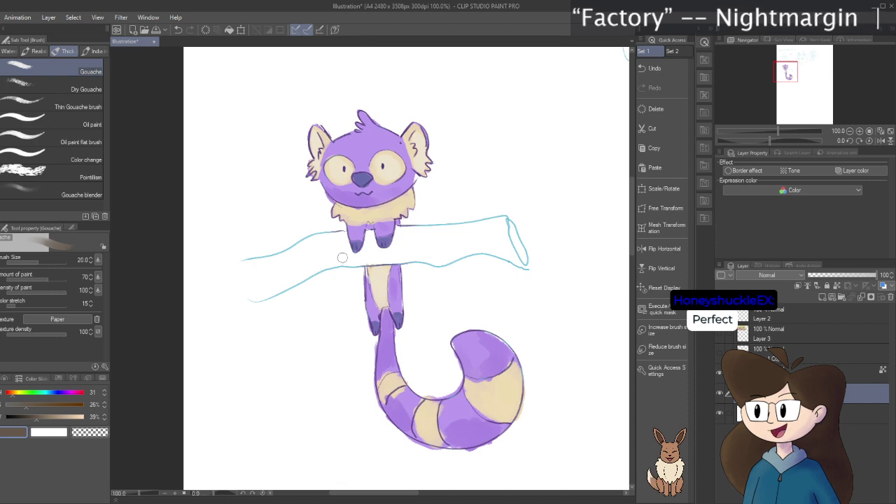
{"action": "key", "text": "bracketright"}
{"action": "key", "text": "bracketright"}
{"action": "key", "text": "bracketright"}
{"action": "key", "text": "bracketright"}
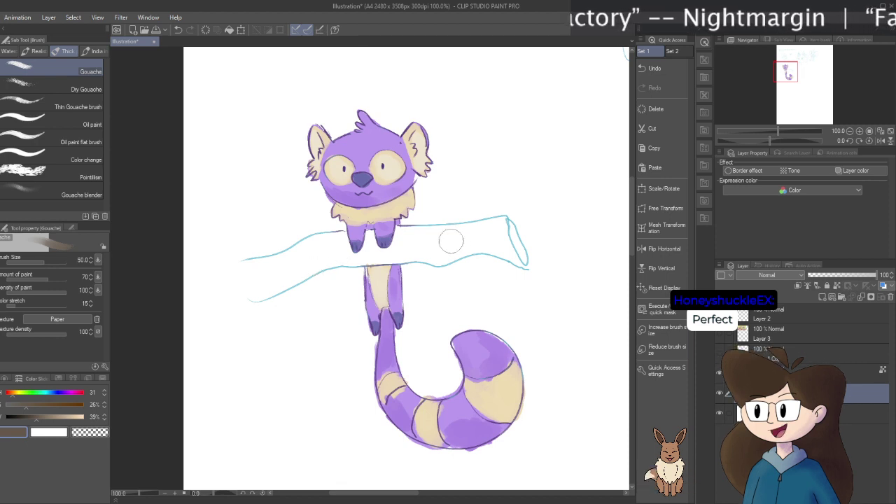
Add a new layer beneath the animal's colors and fill the whole branch with the dark brown
{"action": "mouse_move", "coordinate": [497, 232]}
{"action": "left_mouse_down"}
{"action": "mouse_move", "coordinate": [516, 259]}
{"action": "mouse_move", "coordinate": [507, 228]}
{"action": "mouse_move", "coordinate": [403, 242]}
{"action": "left_mouse_up"}
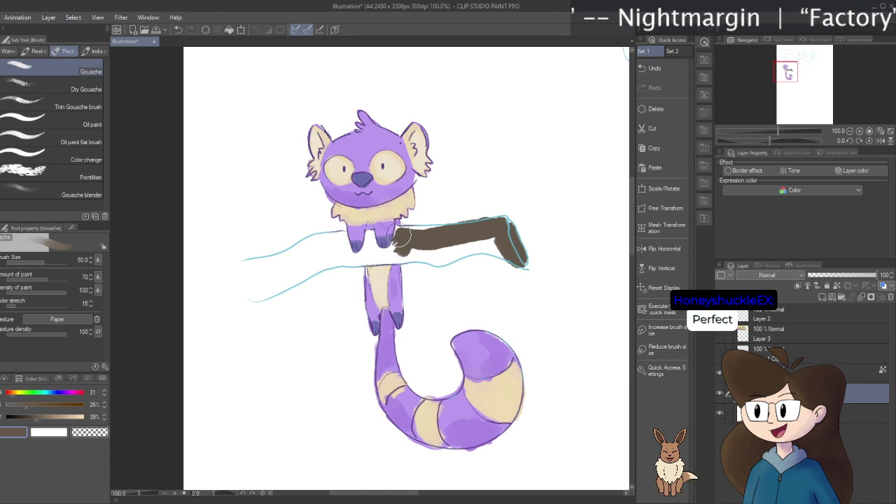
{"action": "key", "text": "ctrl+z"}
{"action": "left_click", "coordinate": [826, 297]}
{"action": "left_click", "coordinate": [805, 413]}
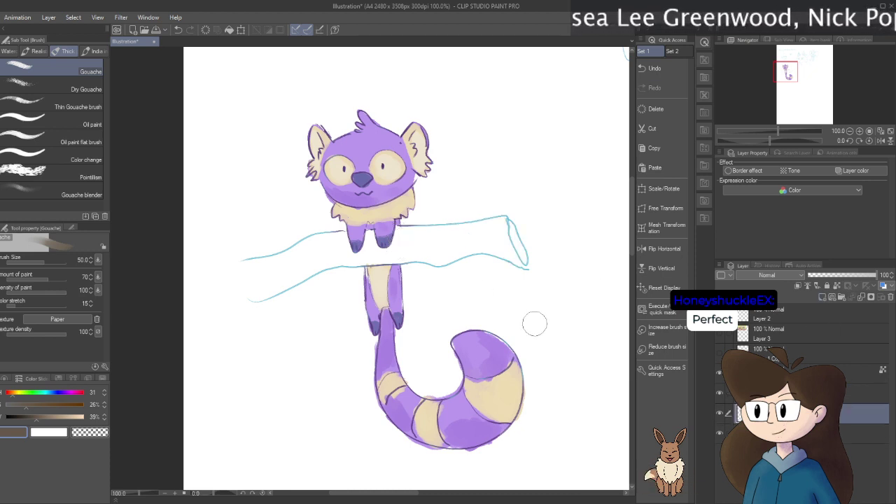
{"action": "mouse_move", "coordinate": [520, 260]}
{"action": "left_mouse_down"}
{"action": "mouse_move", "coordinate": [498, 227]}
{"action": "mouse_move", "coordinate": [320, 246]}
{"action": "mouse_move", "coordinate": [333, 245]}
{"action": "mouse_move", "coordinate": [245, 275]}
{"action": "mouse_move", "coordinate": [249, 294]}
{"action": "mouse_move", "coordinate": [327, 256]}
{"action": "mouse_move", "coordinate": [302, 264]}
{"action": "mouse_move", "coordinate": [380, 247]}
{"action": "mouse_move", "coordinate": [449, 247]}
{"action": "mouse_move", "coordinate": [358, 253]}
{"action": "mouse_move", "coordinate": [466, 242]}
{"action": "mouse_move", "coordinate": [506, 256]}
{"action": "mouse_move", "coordinate": [508, 247]}
{"action": "mouse_move", "coordinate": [471, 246]}
{"action": "left_mouse_up"}
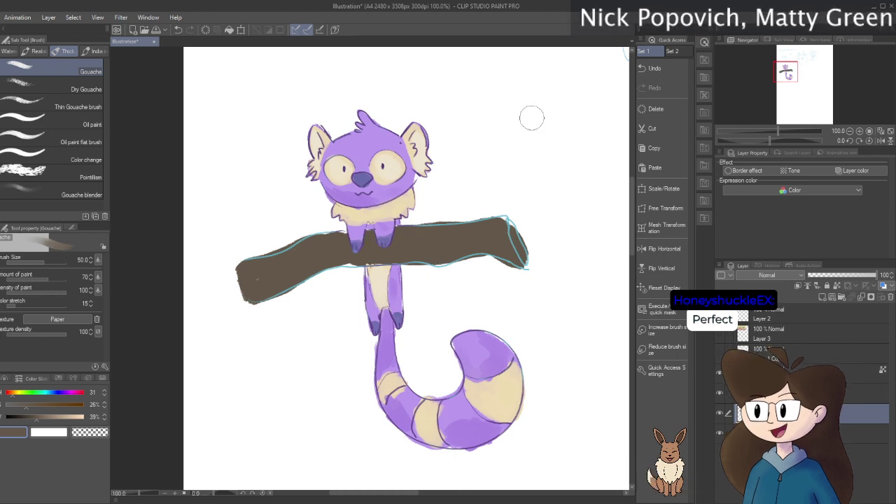
Raise the brown's brightness to 54 and paint a lighter band along the upper side of the branch at size 50
{"action": "left_click", "coordinate": [42, 418]}
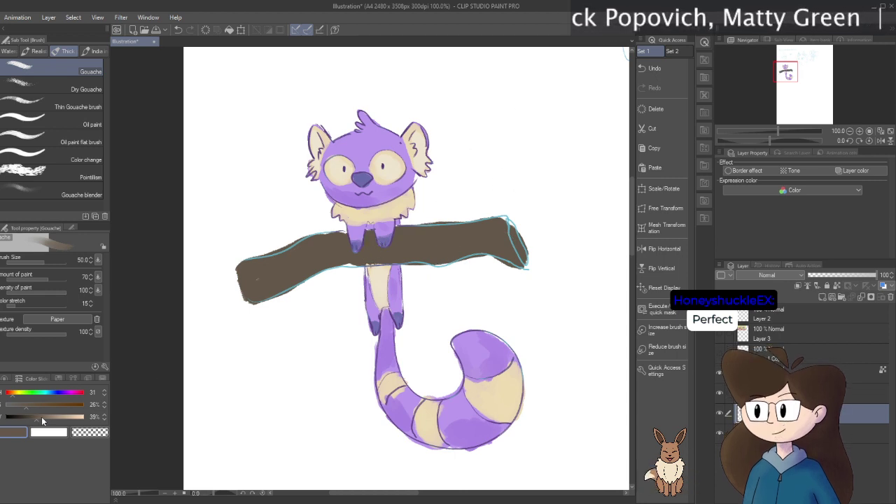
{"action": "left_click_drag", "start_coordinate": [47, 421], "coordinate": [49, 422]}
{"action": "left_click_drag", "start_coordinate": [513, 239], "coordinate": [384, 238]}
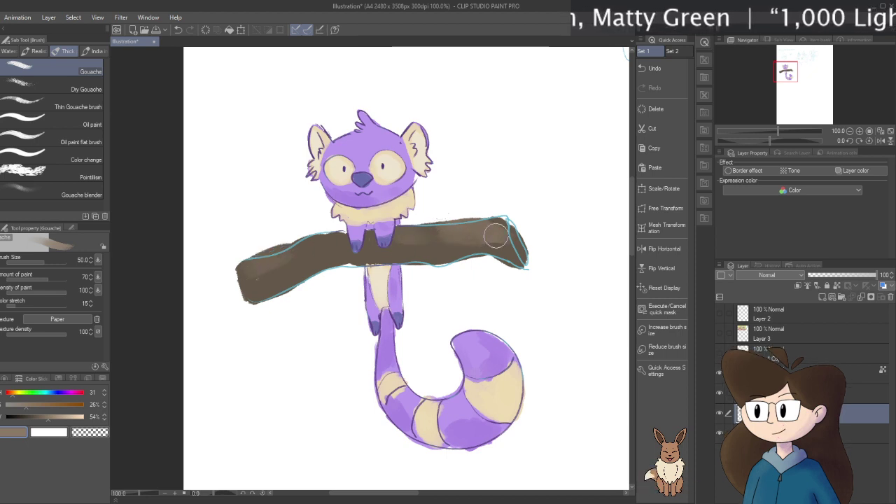
{"action": "left_click_drag", "start_coordinate": [341, 247], "coordinate": [241, 288]}
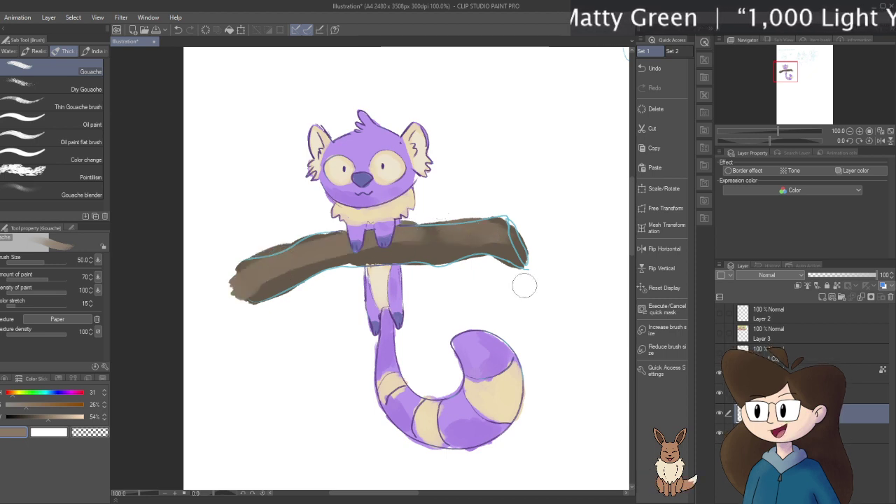
{"action": "key", "text": "ctrl+z"}
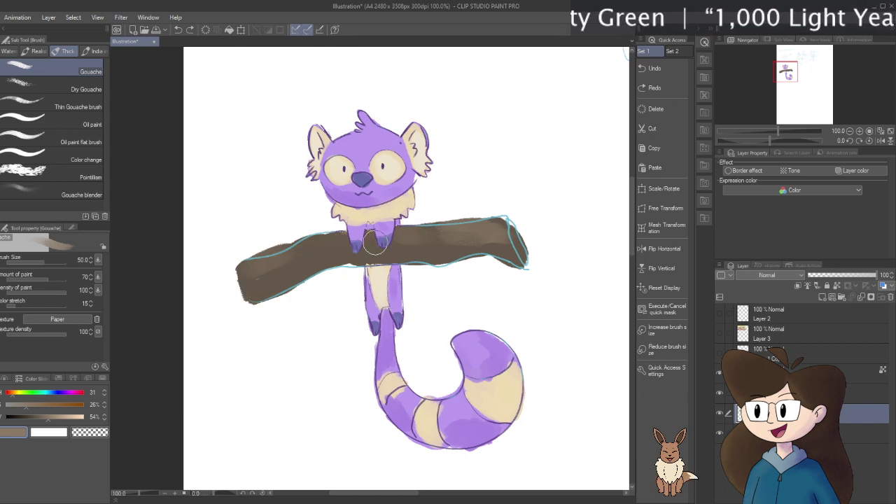
{"action": "left_click_drag", "start_coordinate": [465, 236], "coordinate": [279, 266]}
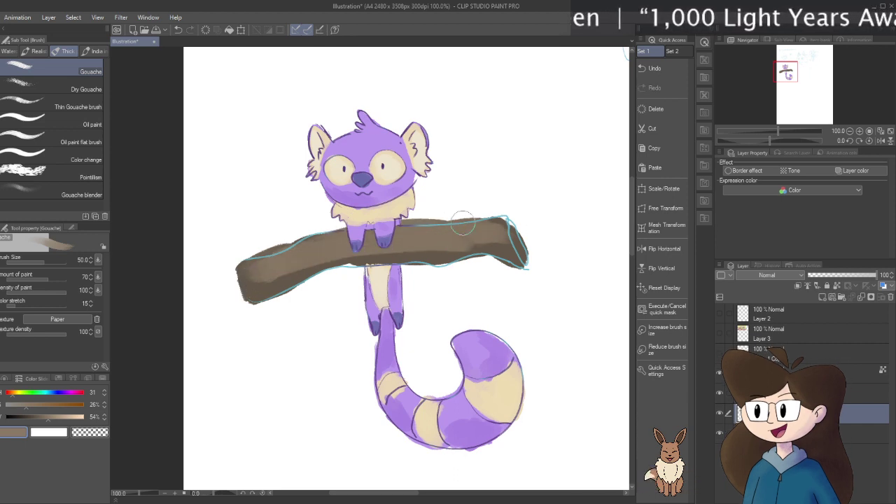
Sample the branch's dark brown (hue 32, saturation 26, brightness 39) and rework the shadow along its lower side at size 50
{"action": "key", "text": "alt"}
{"action": "left_click", "coordinate": [499, 244], "text": "alt"}
{"action": "mouse_move", "coordinate": [437, 251]}
{"action": "left_mouse_down"}
{"action": "mouse_move", "coordinate": [291, 269]}
{"action": "mouse_move", "coordinate": [260, 280]}
{"action": "left_mouse_up"}
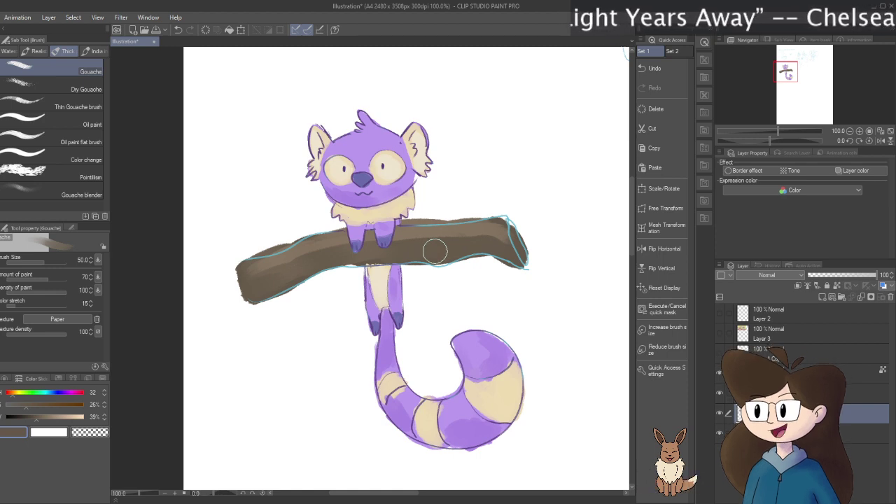
{"action": "key", "text": "e"}
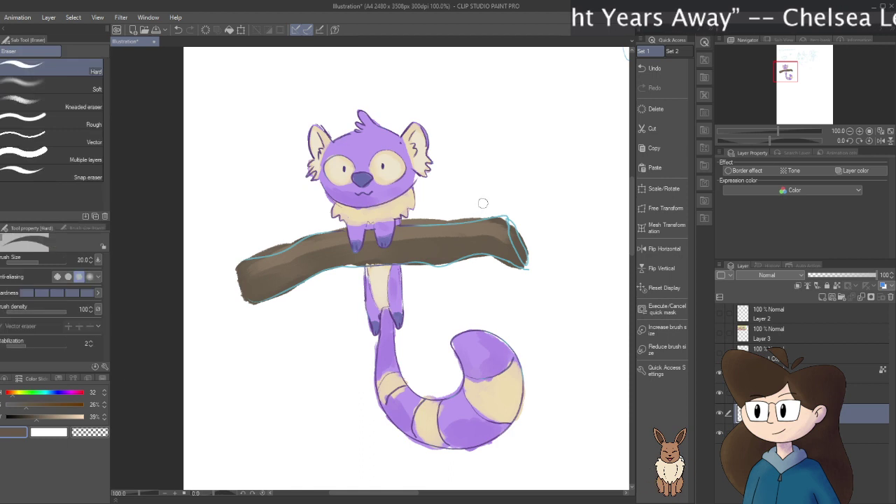
Sample the branch's lighter brown and brighten it to a tan with hue 32, saturation 27 and brightness 81
{"action": "left_click", "coordinate": [412, 232], "text": "alt"}
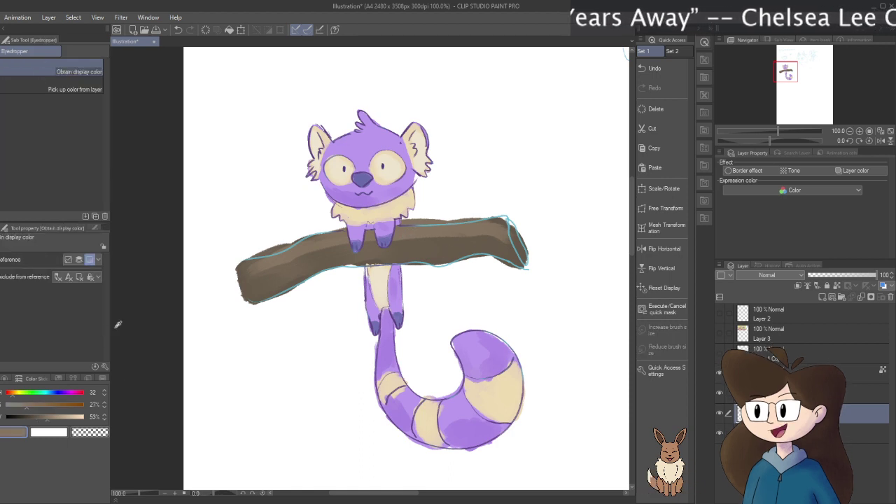
{"action": "key", "text": "b"}
{"action": "left_click_drag", "start_coordinate": [47, 421], "coordinate": [79, 417]}
Try coloring the cut end of the branch with the Hard airbrush reduced to size 17
{"action": "key", "text": "b"}
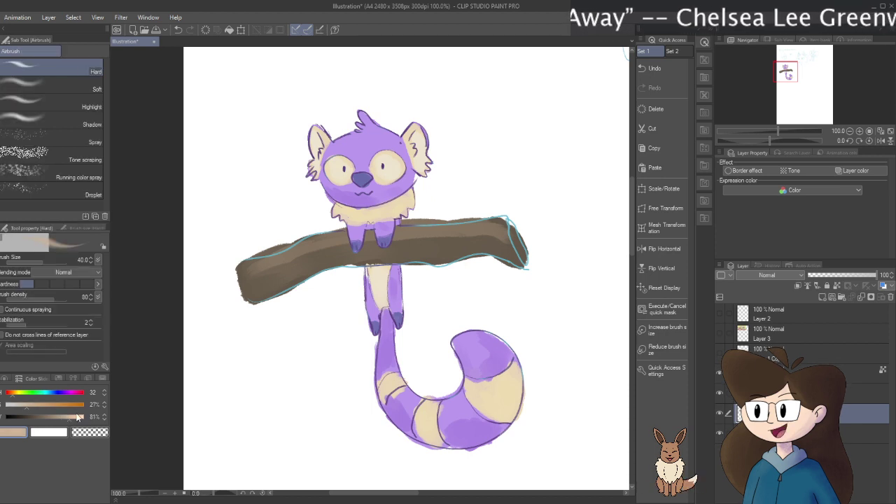
{"action": "key", "text": "bracketright"}
{"action": "key", "text": "bracketleft"}
{"action": "key", "text": "bracketleft"}
{"action": "key", "text": "bracketleft"}
{"action": "key", "text": "bracketleft"}
{"action": "key", "text": "bracketleft"}
{"action": "key", "text": "bracketleft"}
{"action": "mouse_move", "coordinate": [520, 252]}
{"action": "left_mouse_down"}
{"action": "mouse_move", "coordinate": [510, 222]}
{"action": "mouse_move", "coordinate": [524, 247]}
{"action": "left_mouse_up"}
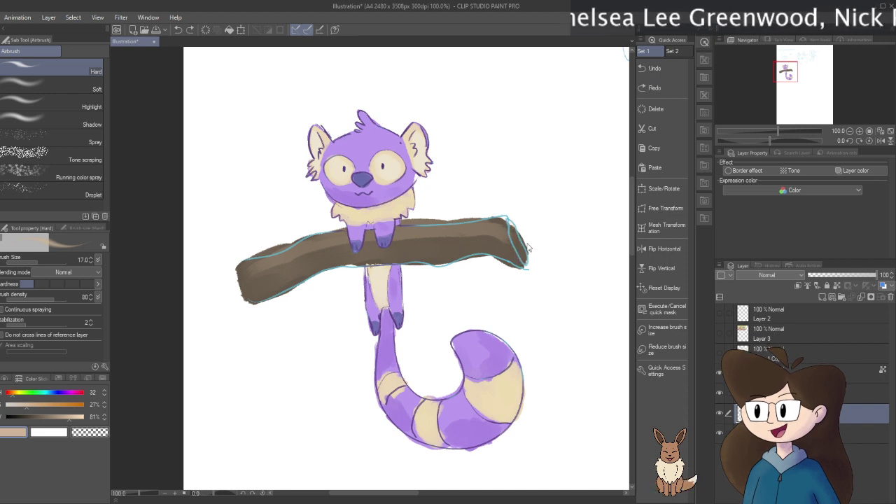
Paint the cut end of the branch in the light tan with the Gouache brush at size 17
{"action": "key", "text": "b"}
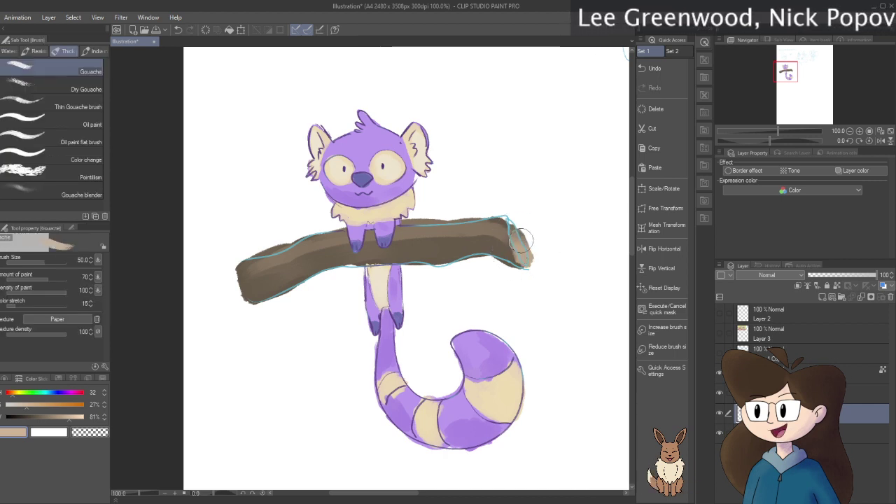
{"action": "key", "text": "bracketleft"}
{"action": "key", "text": "bracketleft"}
{"action": "key", "text": "bracketleft"}
{"action": "key", "text": "bracketleft"}
{"action": "key", "text": "bracketleft"}
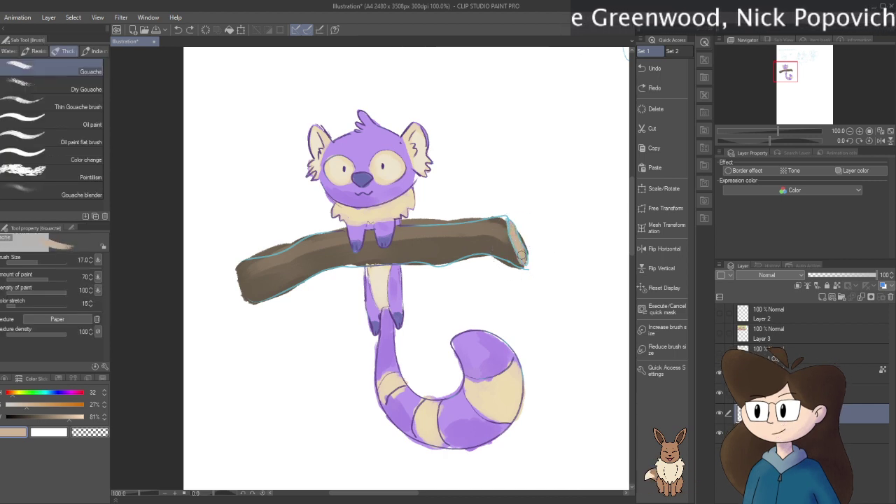
Finish the light tan on the cut end of the branch and save the illustration as 9-14-23
{"action": "left_click_drag", "start_coordinate": [518, 238], "coordinate": [520, 243]}
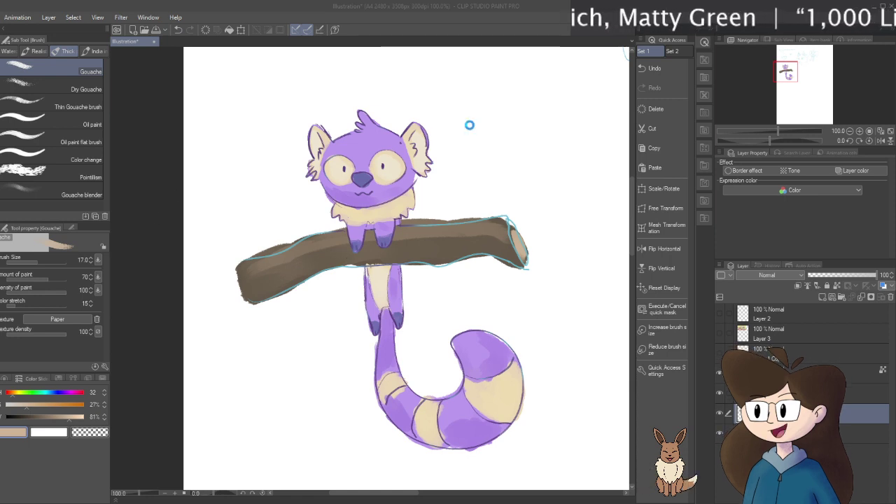
{"action": "key", "text": "ctrl+s"}
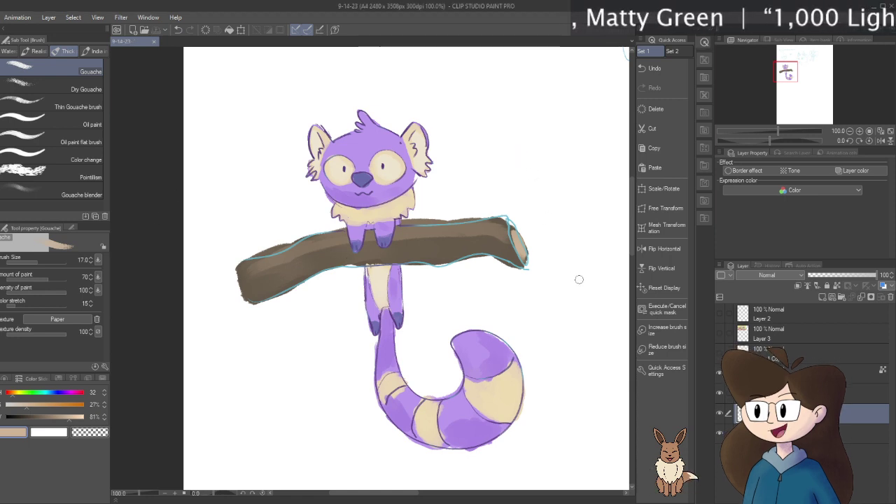
{"action": "left_click_drag", "start_coordinate": [580, 280], "coordinate": [546, 275]}
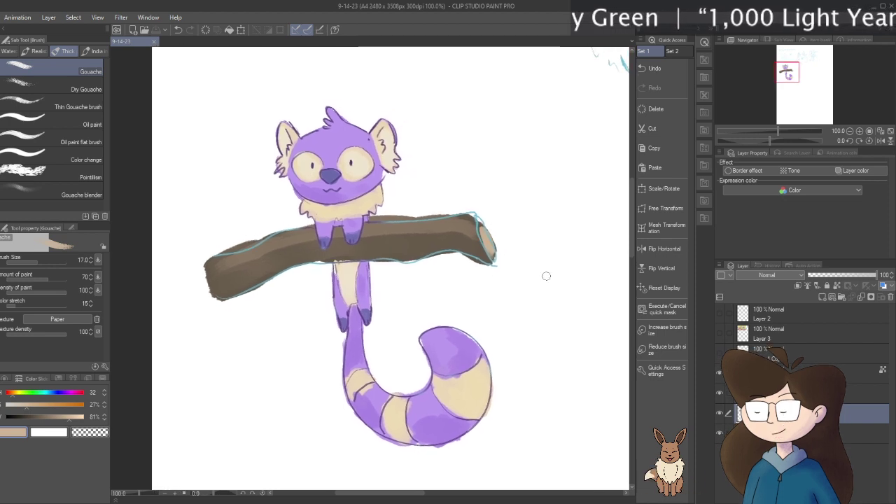
On the branch's line art layer, sample the branch's brown and darken it to hue 33, saturation 33 and brightness 29
{"action": "left_click", "coordinate": [864, 373]}
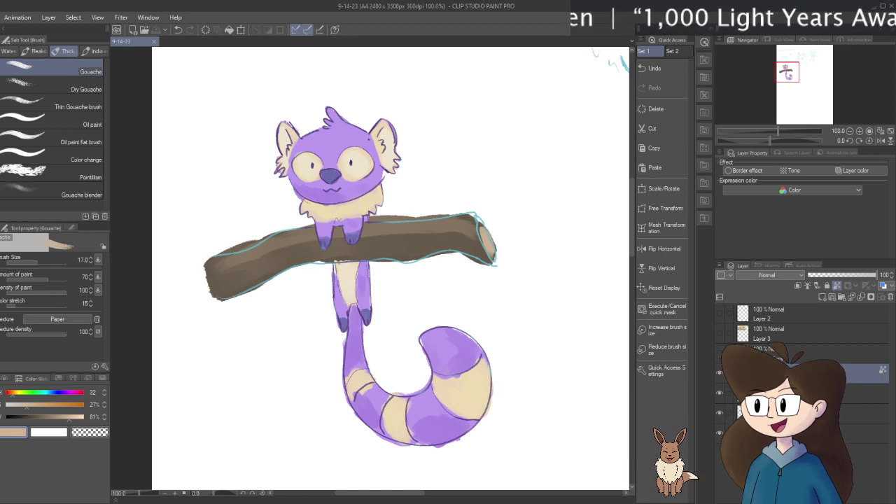
{"action": "key", "text": "i"}
{"action": "left_click", "coordinate": [410, 248]}
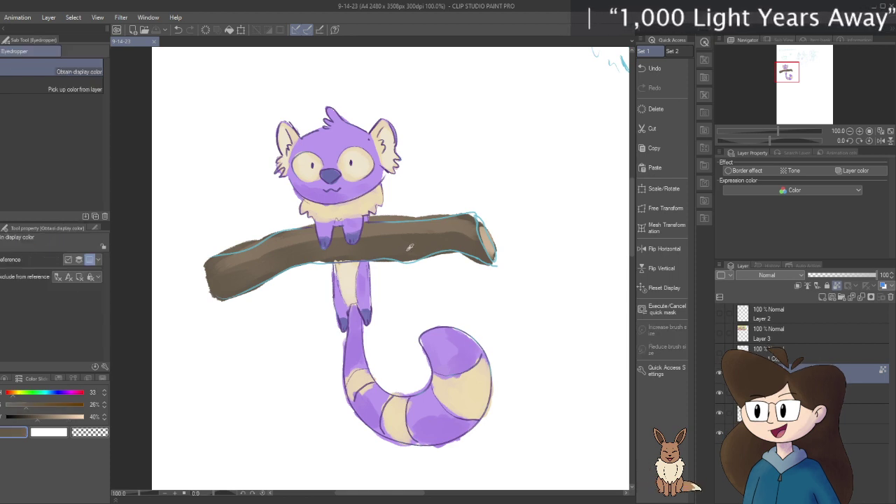
{"action": "left_click", "coordinate": [31, 416]}
{"action": "left_click", "coordinate": [31, 404]}
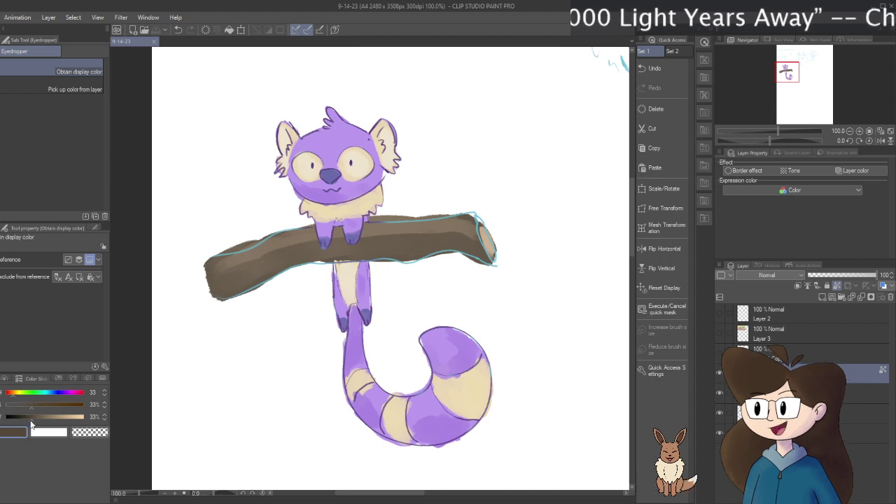
{"action": "left_click", "coordinate": [28, 417]}
{"action": "key", "text": "b"}
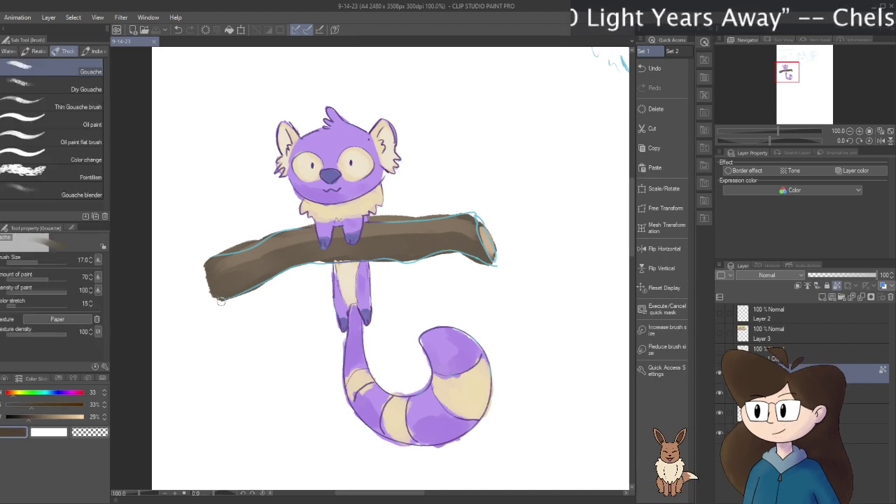
Recolor the branch's blue outline in the dark brown with the Gouache brush at size 50, and return the brush to size 17
{"action": "key", "text": "bracketright"}
{"action": "key", "text": "bracketright"}
{"action": "key", "text": "bracketright"}
{"action": "key", "text": "bracketright"}
{"action": "key", "text": "bracketright"}
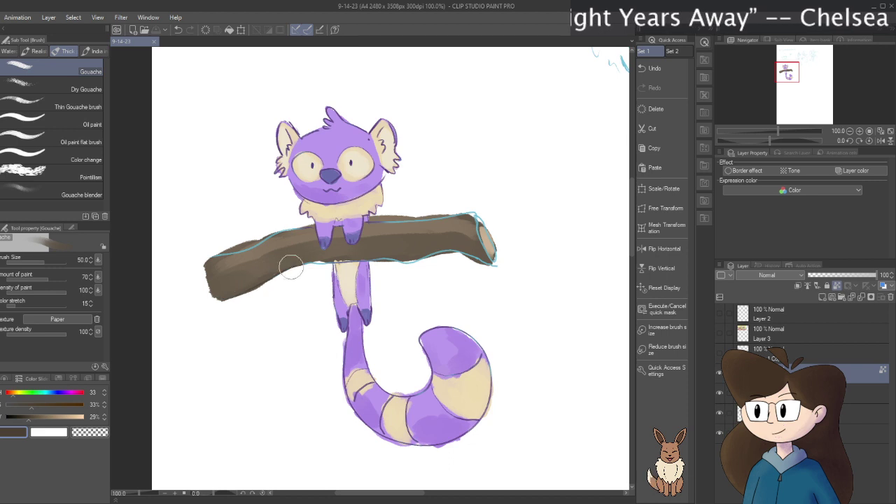
{"action": "left_click_drag", "start_coordinate": [297, 240], "coordinate": [224, 277]}
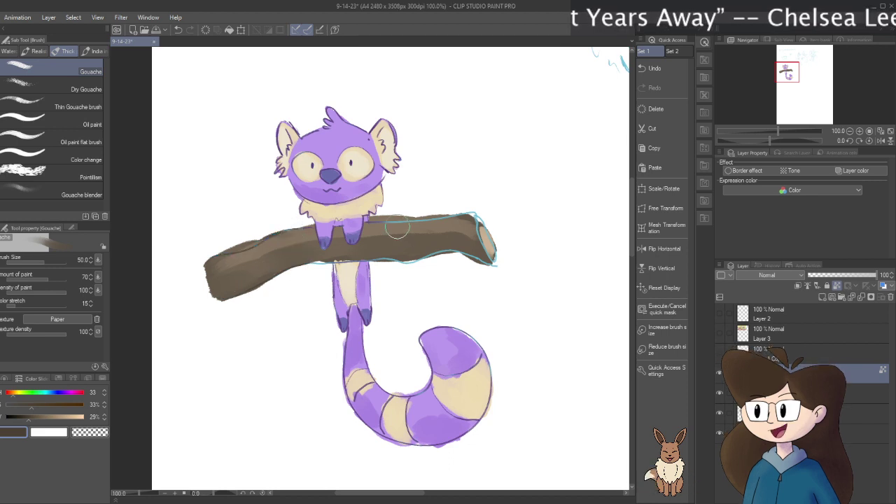
{"action": "mouse_move", "coordinate": [382, 233]}
{"action": "left_mouse_down"}
{"action": "mouse_move", "coordinate": [461, 227]}
{"action": "mouse_move", "coordinate": [486, 271]}
{"action": "mouse_move", "coordinate": [496, 253]}
{"action": "mouse_move", "coordinate": [484, 216]}
{"action": "mouse_move", "coordinate": [438, 219]}
{"action": "mouse_move", "coordinate": [442, 253]}
{"action": "left_mouse_up"}
{"action": "key", "text": "bracketleft"}
{"action": "key", "text": "bracketleft"}
{"action": "key", "text": "bracketleft"}
{"action": "key", "text": "bracketleft"}
{"action": "key", "text": "bracketleft"}
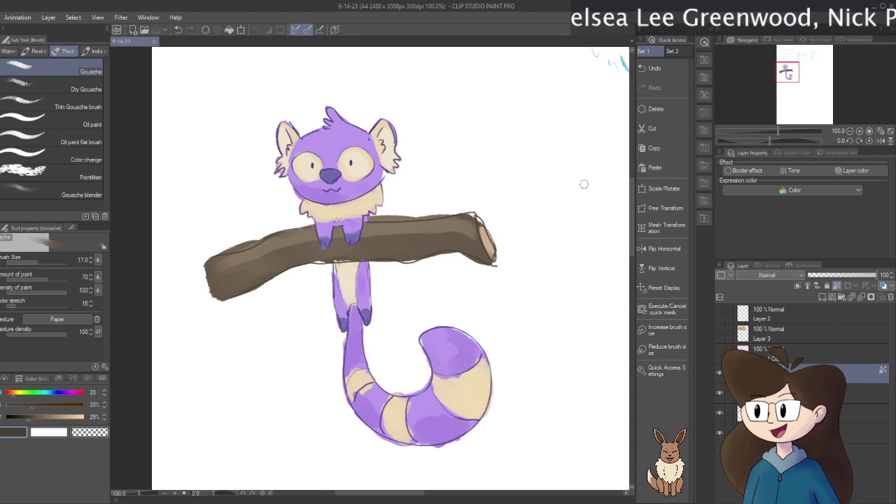
Review the blue wolf head and winged creature sketches elsewhere on the page and return to the animal on the branch
{"action": "left_click_drag", "start_coordinate": [490, 136], "coordinate": [416, 260]}
{"action": "key", "text": "ctrl+z"}
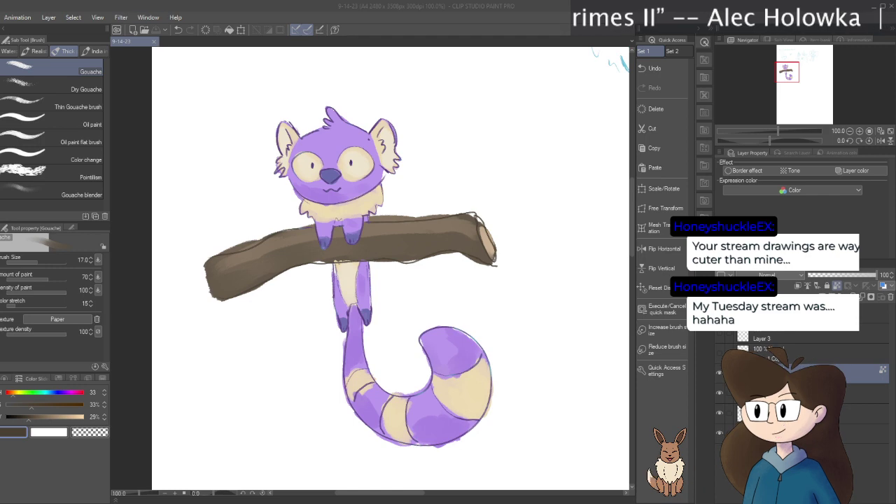
{"action": "mouse_move", "coordinate": [494, 128]}
{"action": "left_mouse_down"}
{"action": "mouse_move", "coordinate": [493, 397]}
{"action": "mouse_move", "coordinate": [226, 392]}
{"action": "mouse_move", "coordinate": [84, 368]}
{"action": "mouse_move", "coordinate": [0, 370]}
{"action": "left_mouse_up"}
{"action": "left_click_drag", "start_coordinate": [182, 309], "coordinate": [326, 323]}
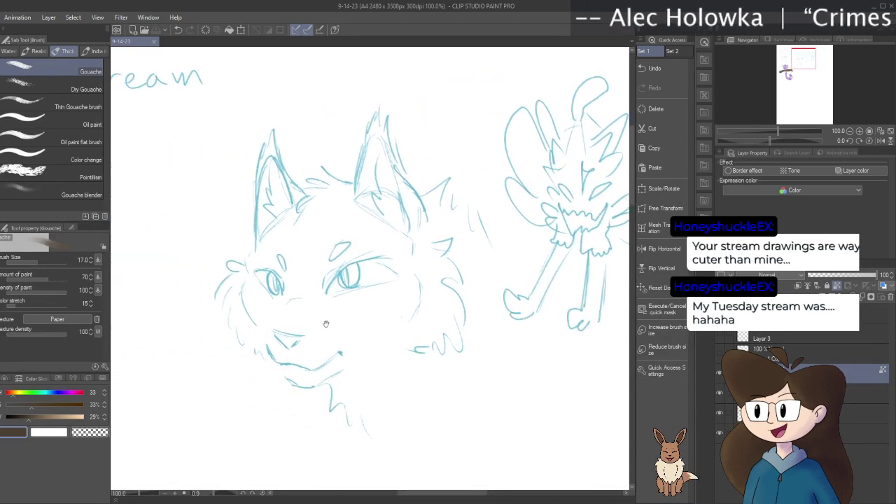
{"action": "scroll", "coordinate": [315, 317], "scroll_direction": "down", "scroll_amount": 2}
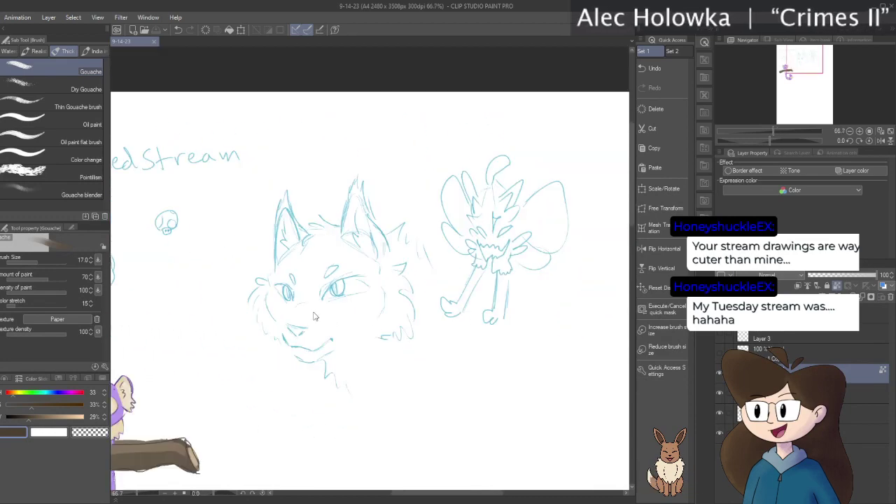
{"action": "mouse_move", "coordinate": [313, 312]}
{"action": "left_mouse_down"}
{"action": "mouse_move", "coordinate": [479, 141]}
{"action": "mouse_move", "coordinate": [470, 170]}
{"action": "mouse_move", "coordinate": [526, 170]}
{"action": "mouse_move", "coordinate": [518, 165]}
{"action": "left_mouse_up"}
{"action": "scroll", "coordinate": [479, 141], "scroll_direction": "up", "scroll_amount": 2}
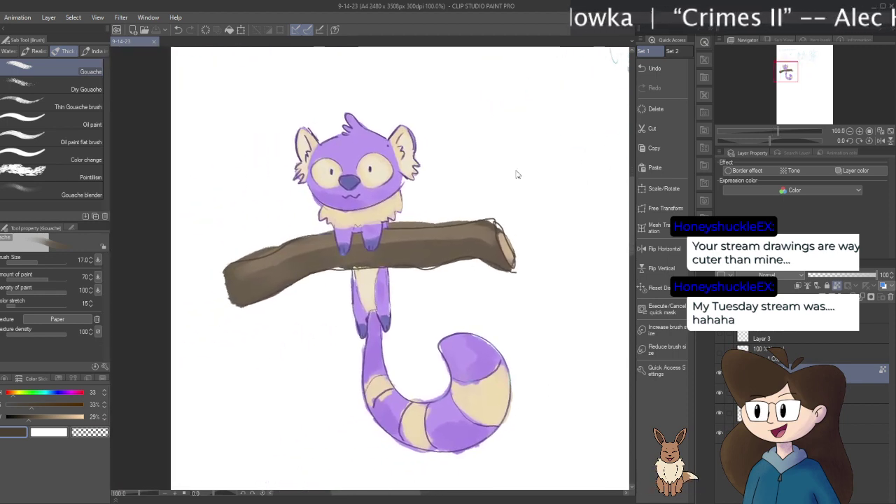